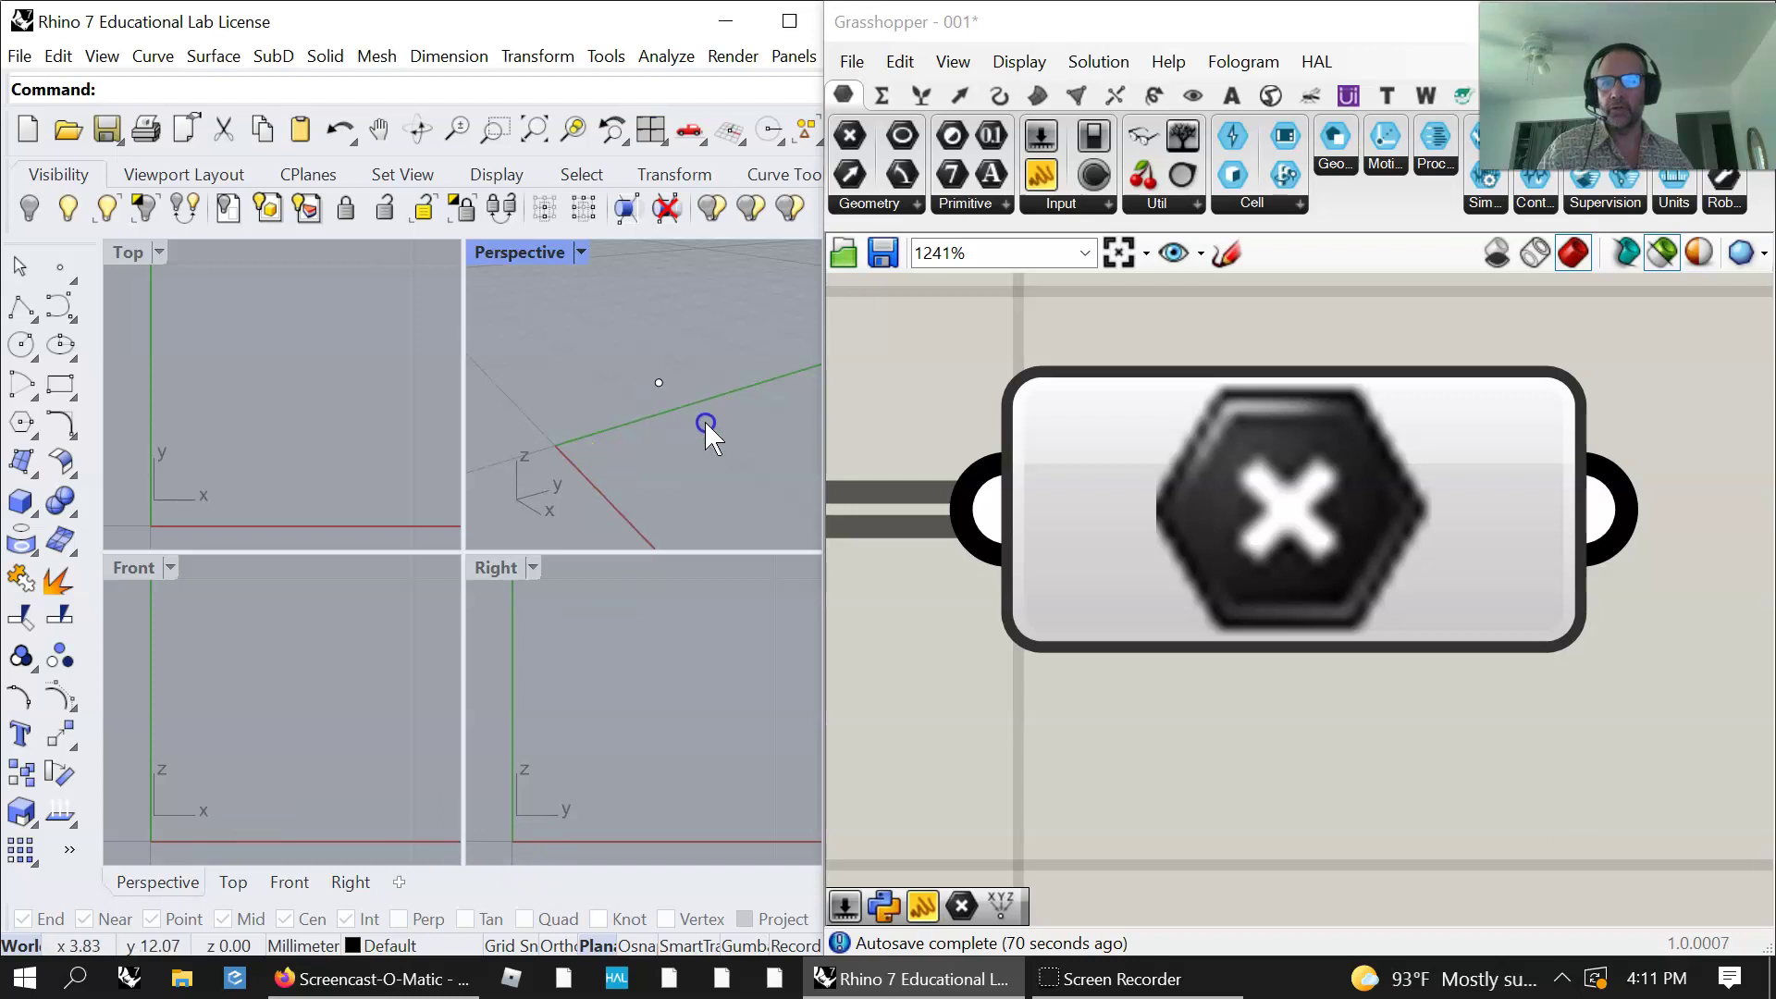
# Step: Turn on the gumball and move the existing point upward in the Front view
pyautogui.click(681, 925)
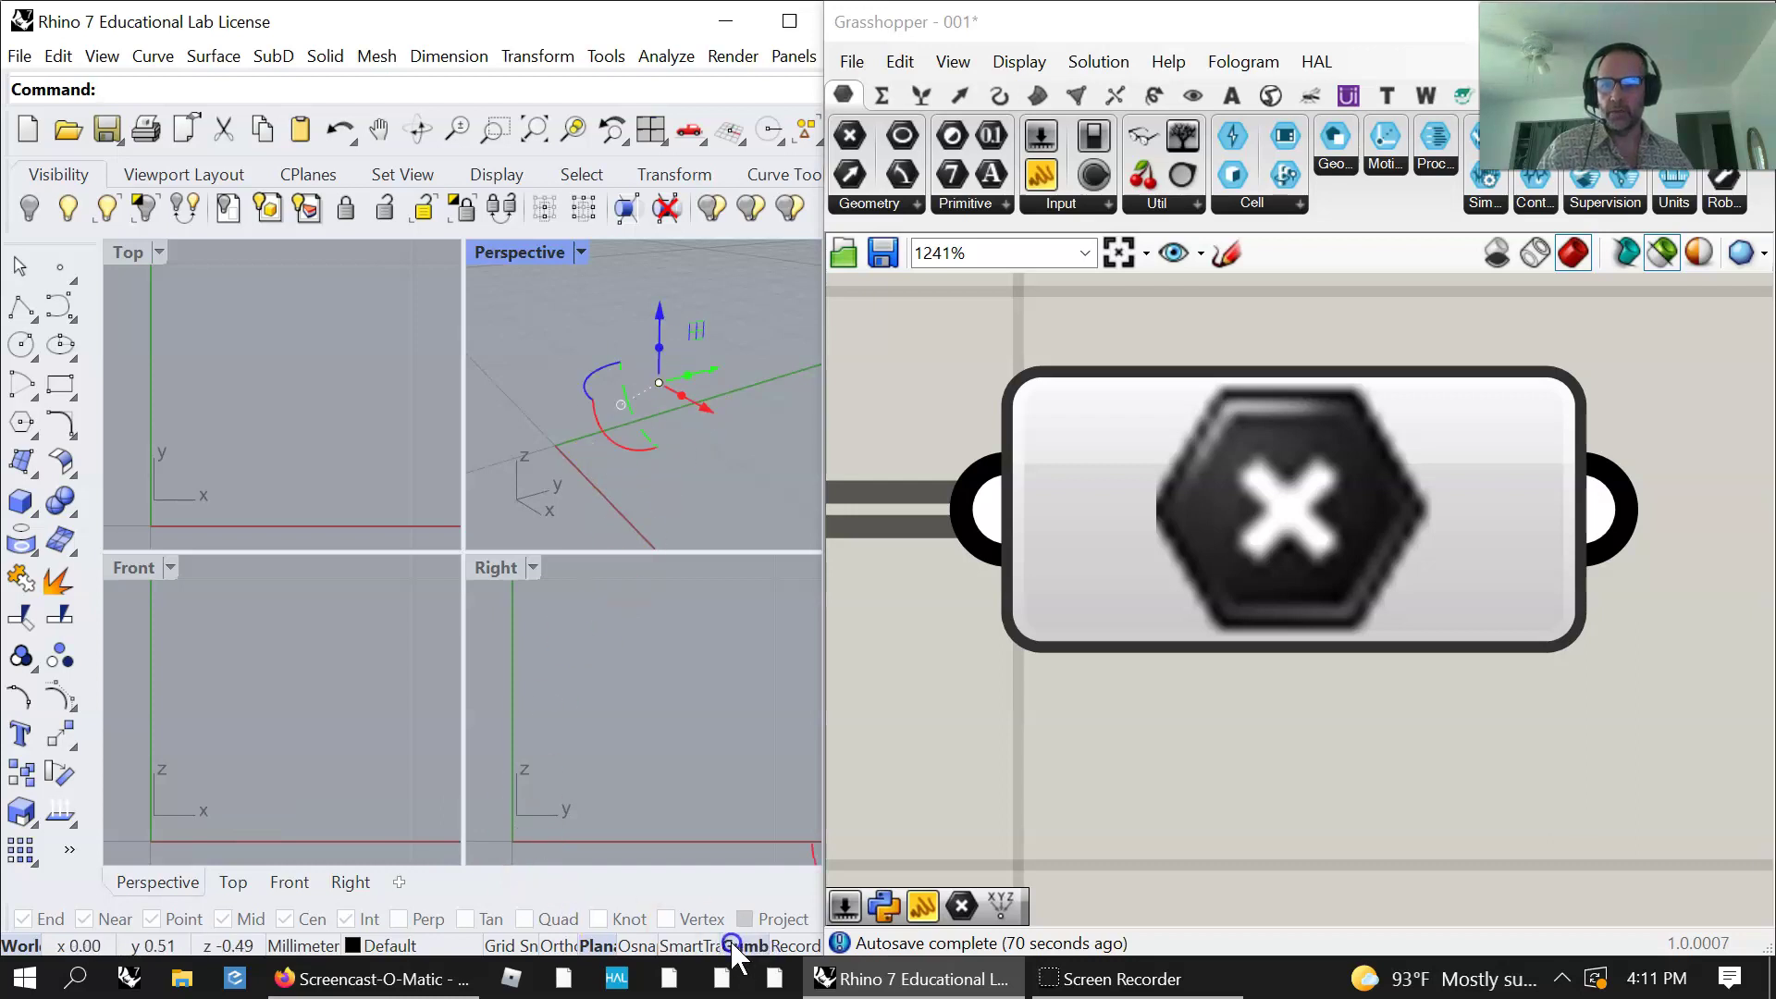
pyautogui.click(457, 804)
pyautogui.scroll(-2, 325, 757)
pyautogui.moveTo(178, 814); pyautogui.dragTo(375, 815)
pyautogui.click(306, 757)
pyautogui.moveTo(306, 740); pyautogui.dragTo(308, 655)
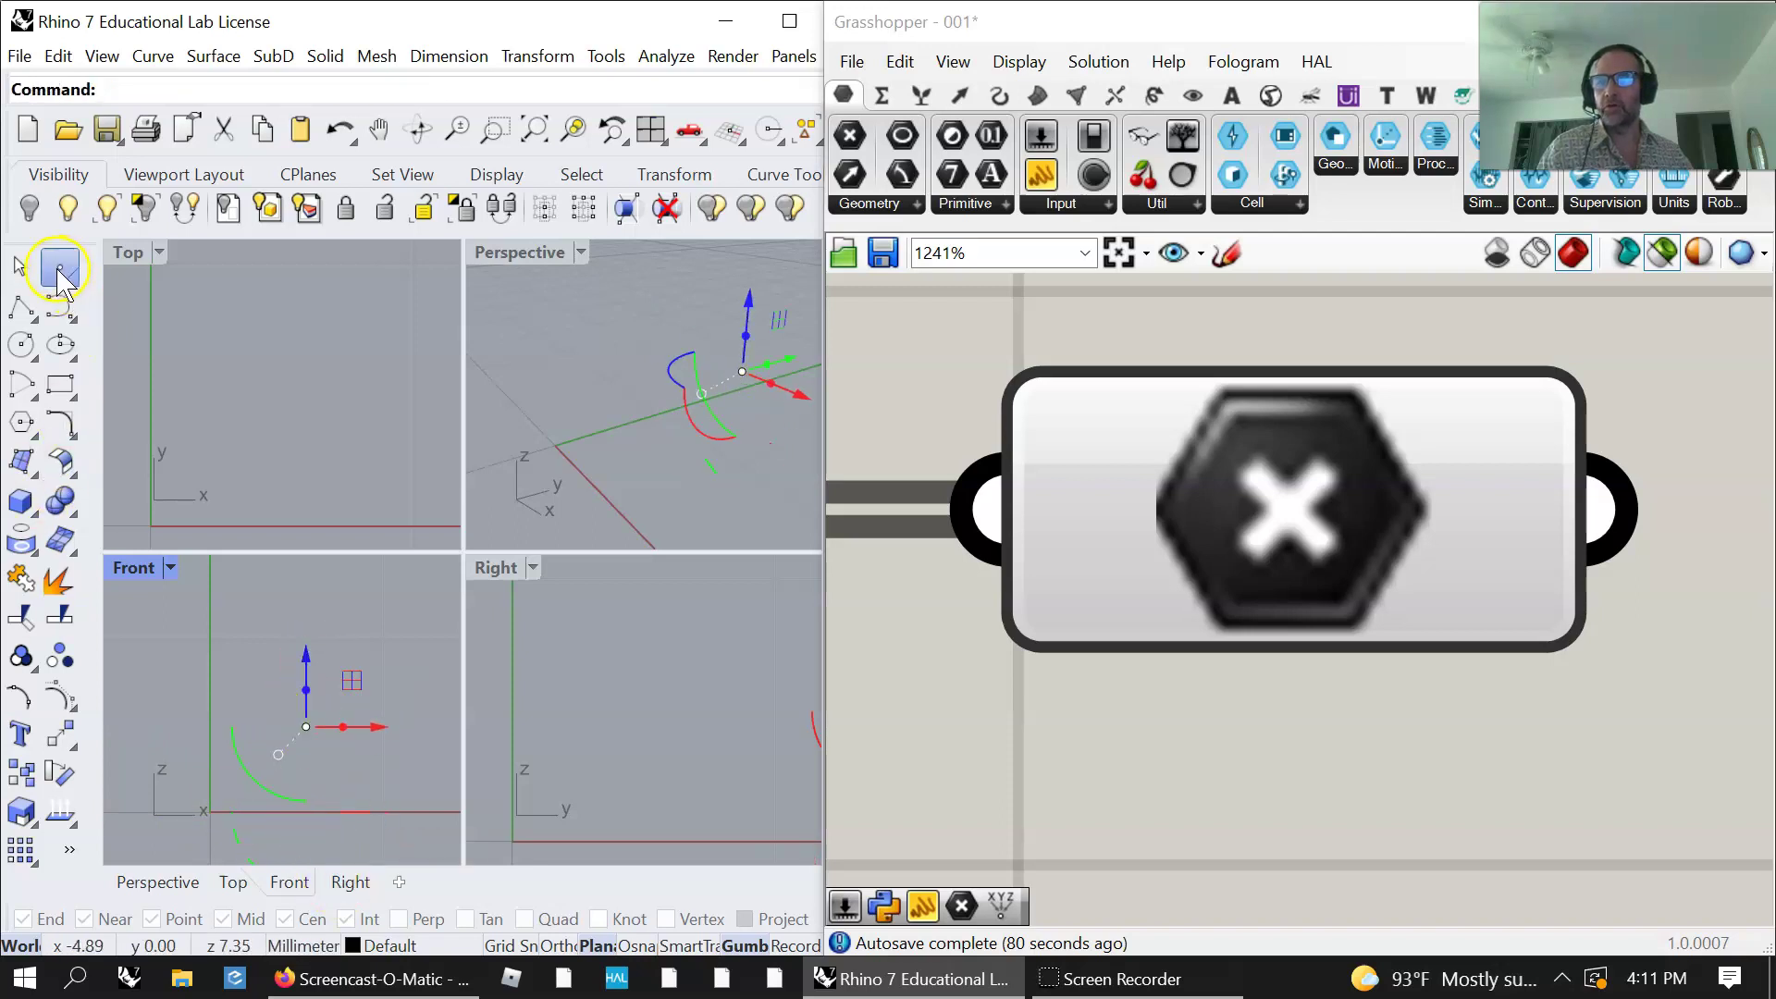
# Step: Place several additional point objects on the ground plane in the Perspective view
pyautogui.click(58, 270)
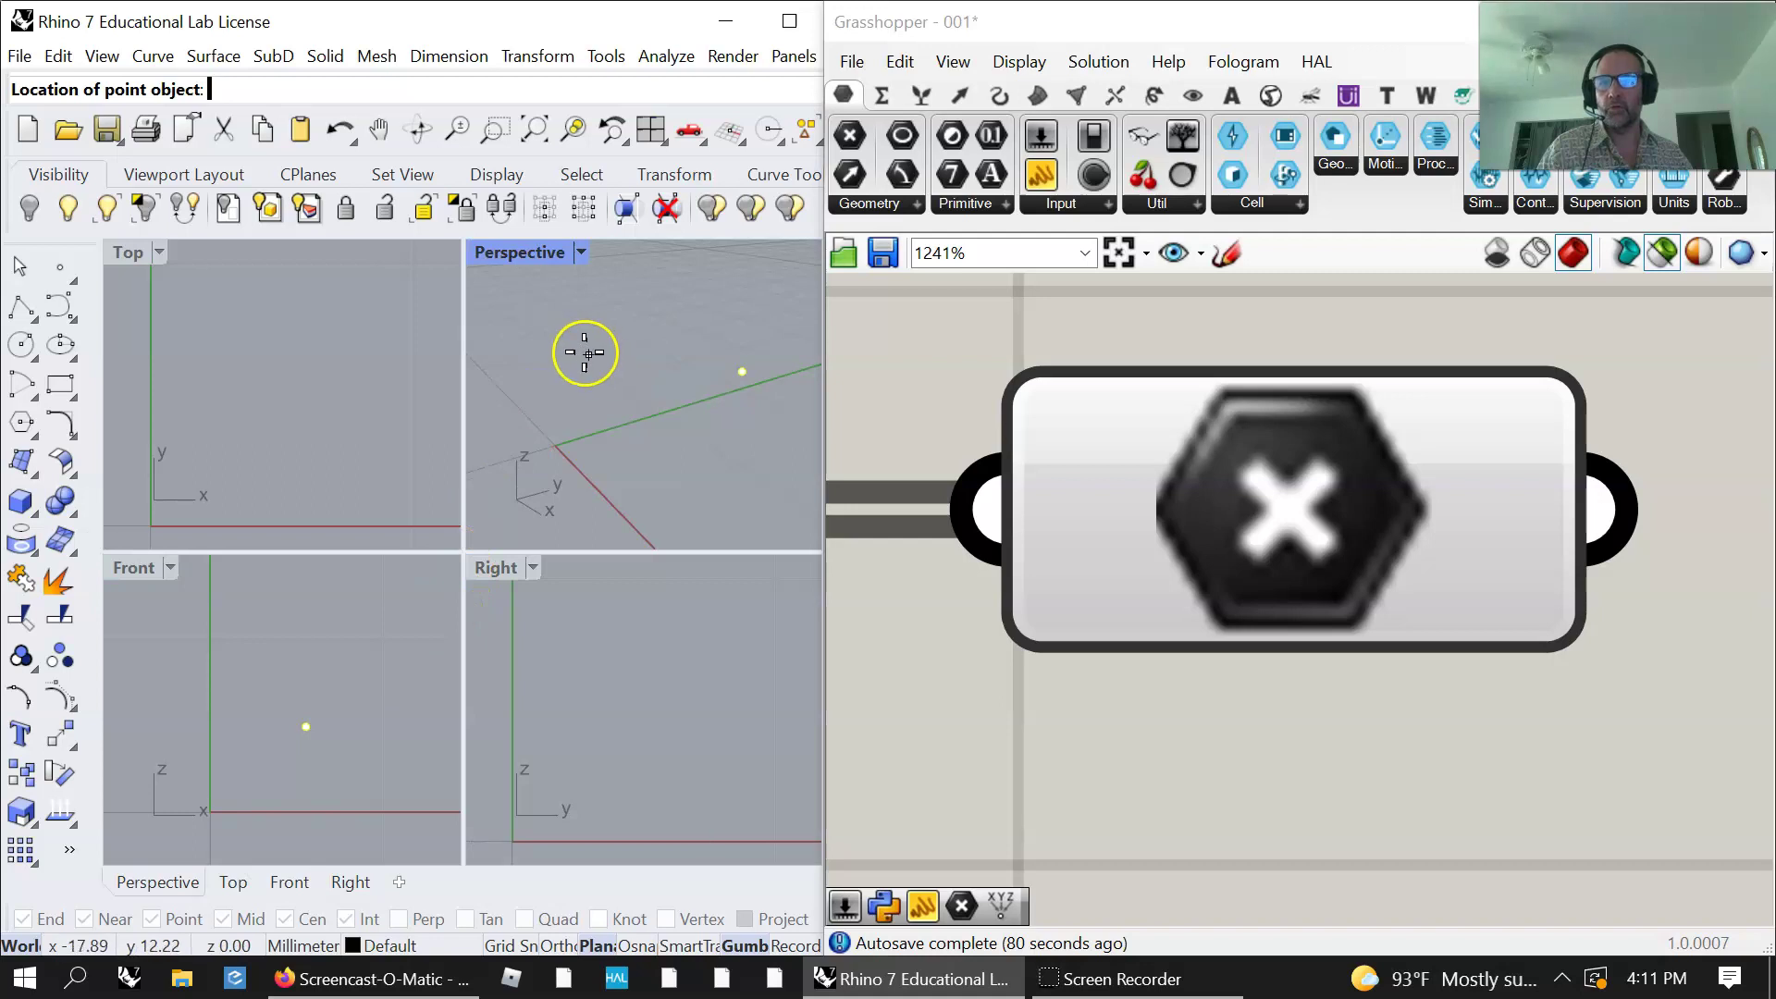
pyautogui.click(628, 460)
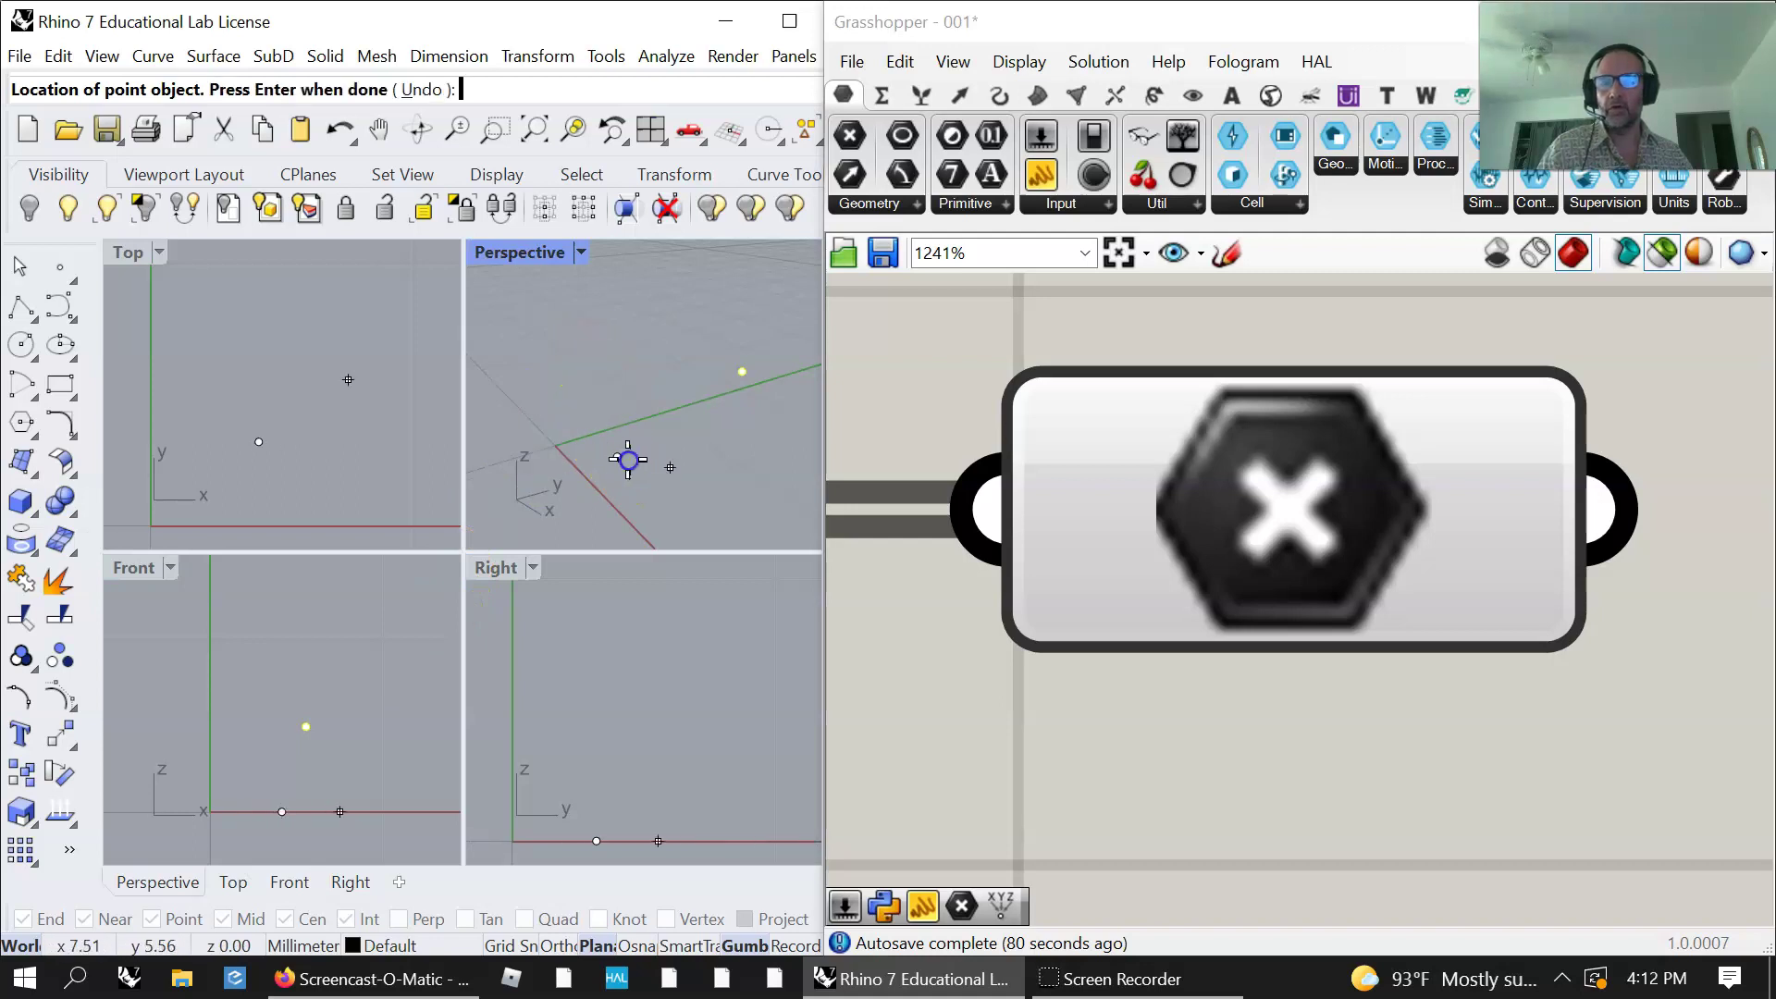
pyautogui.click(769, 481)
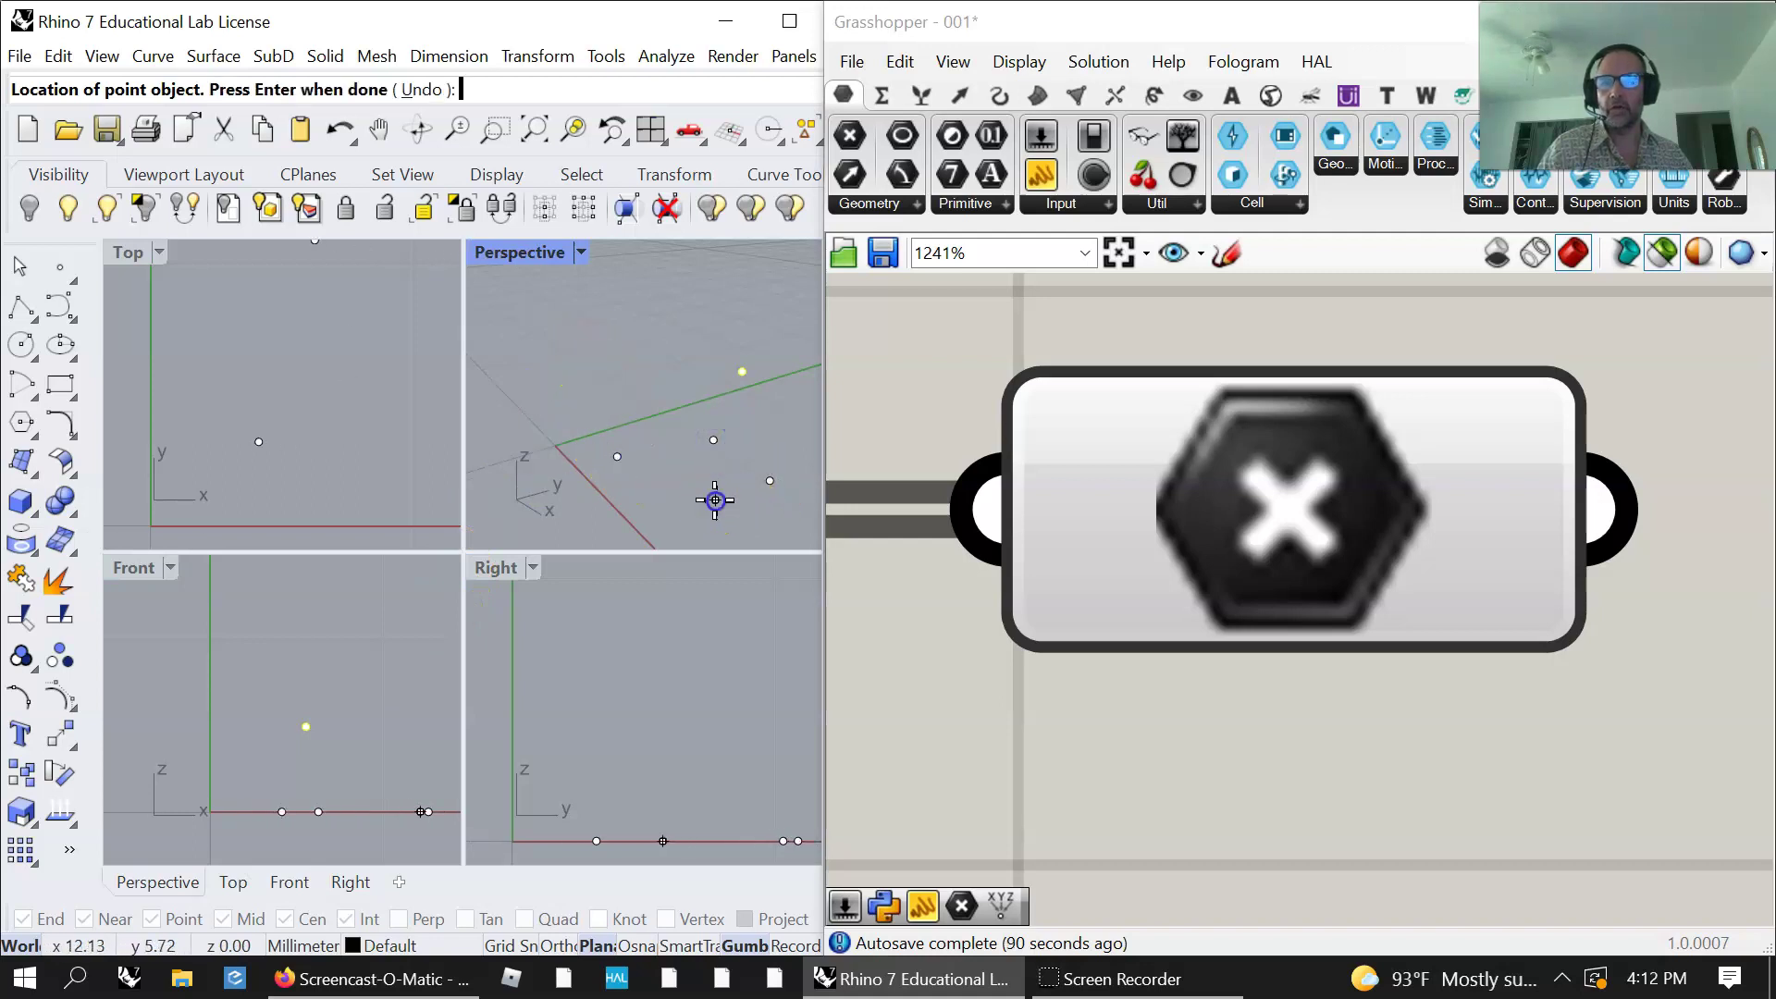
pyautogui.click(665, 460)
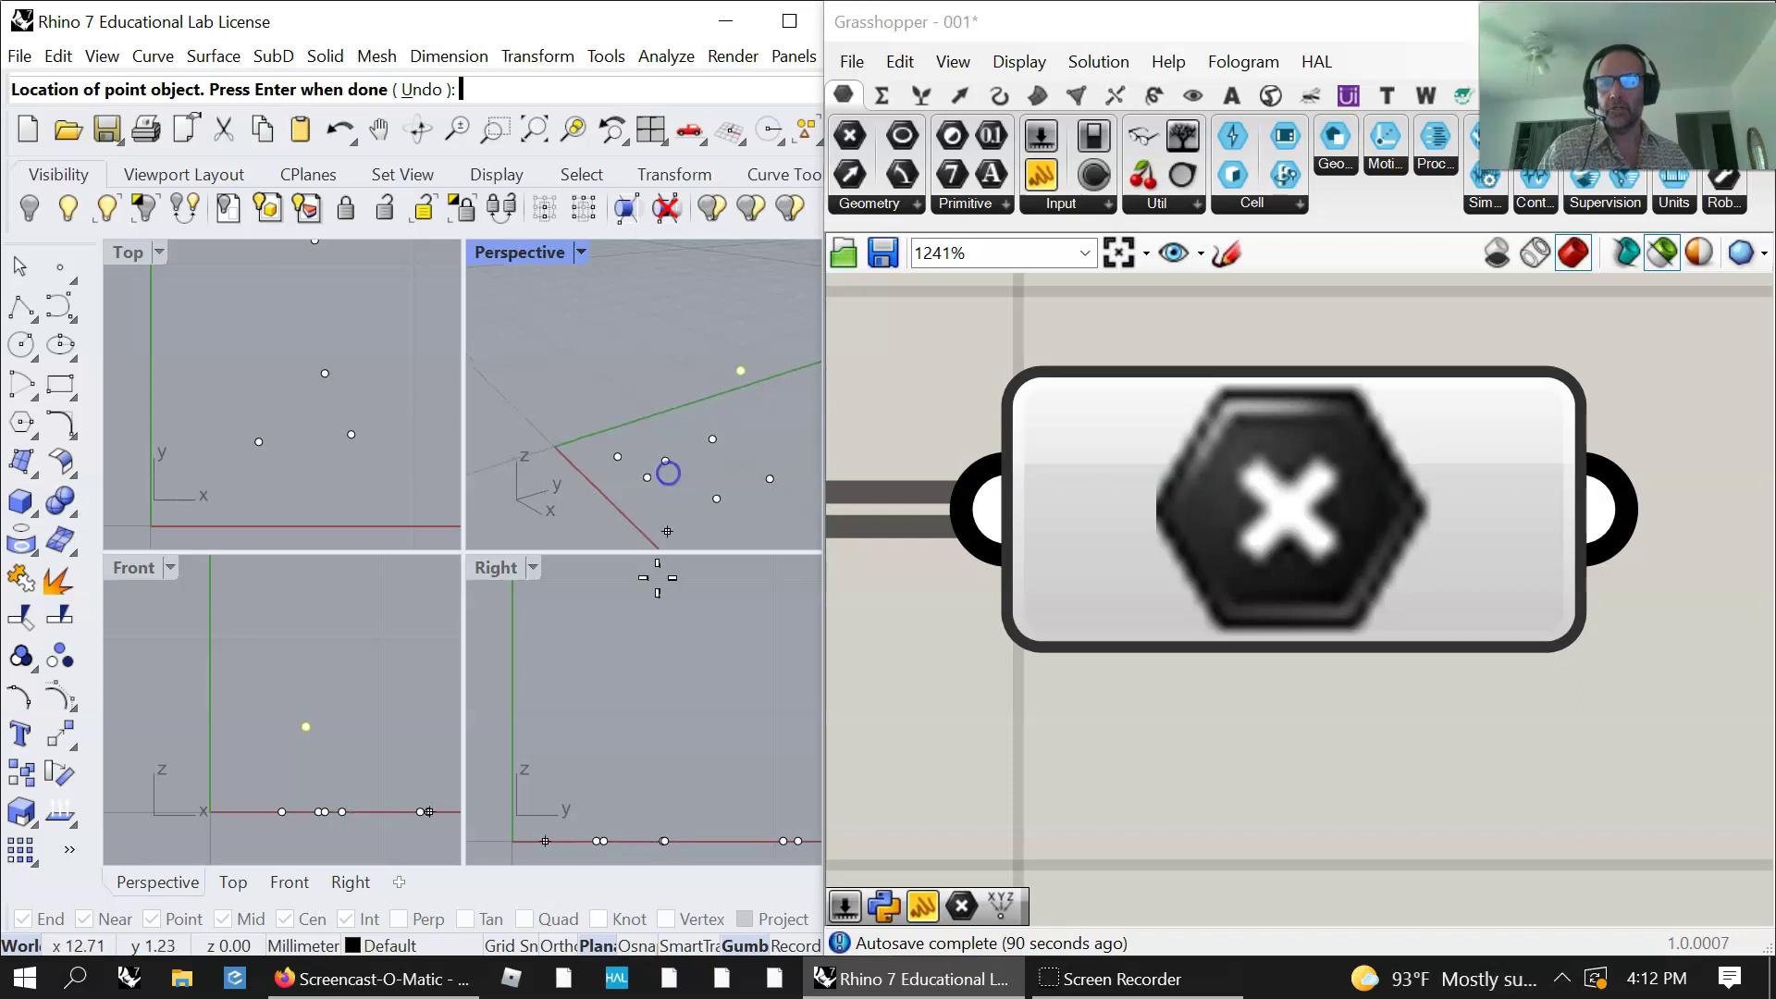
pyautogui.rightClick(386, 842)
# Step: Raise a group of the ground-plane points in the Front view, plus one more individual point
pyautogui.moveTo(386, 842); pyautogui.dragTo(342, 662)
pyautogui.click(369, 789)
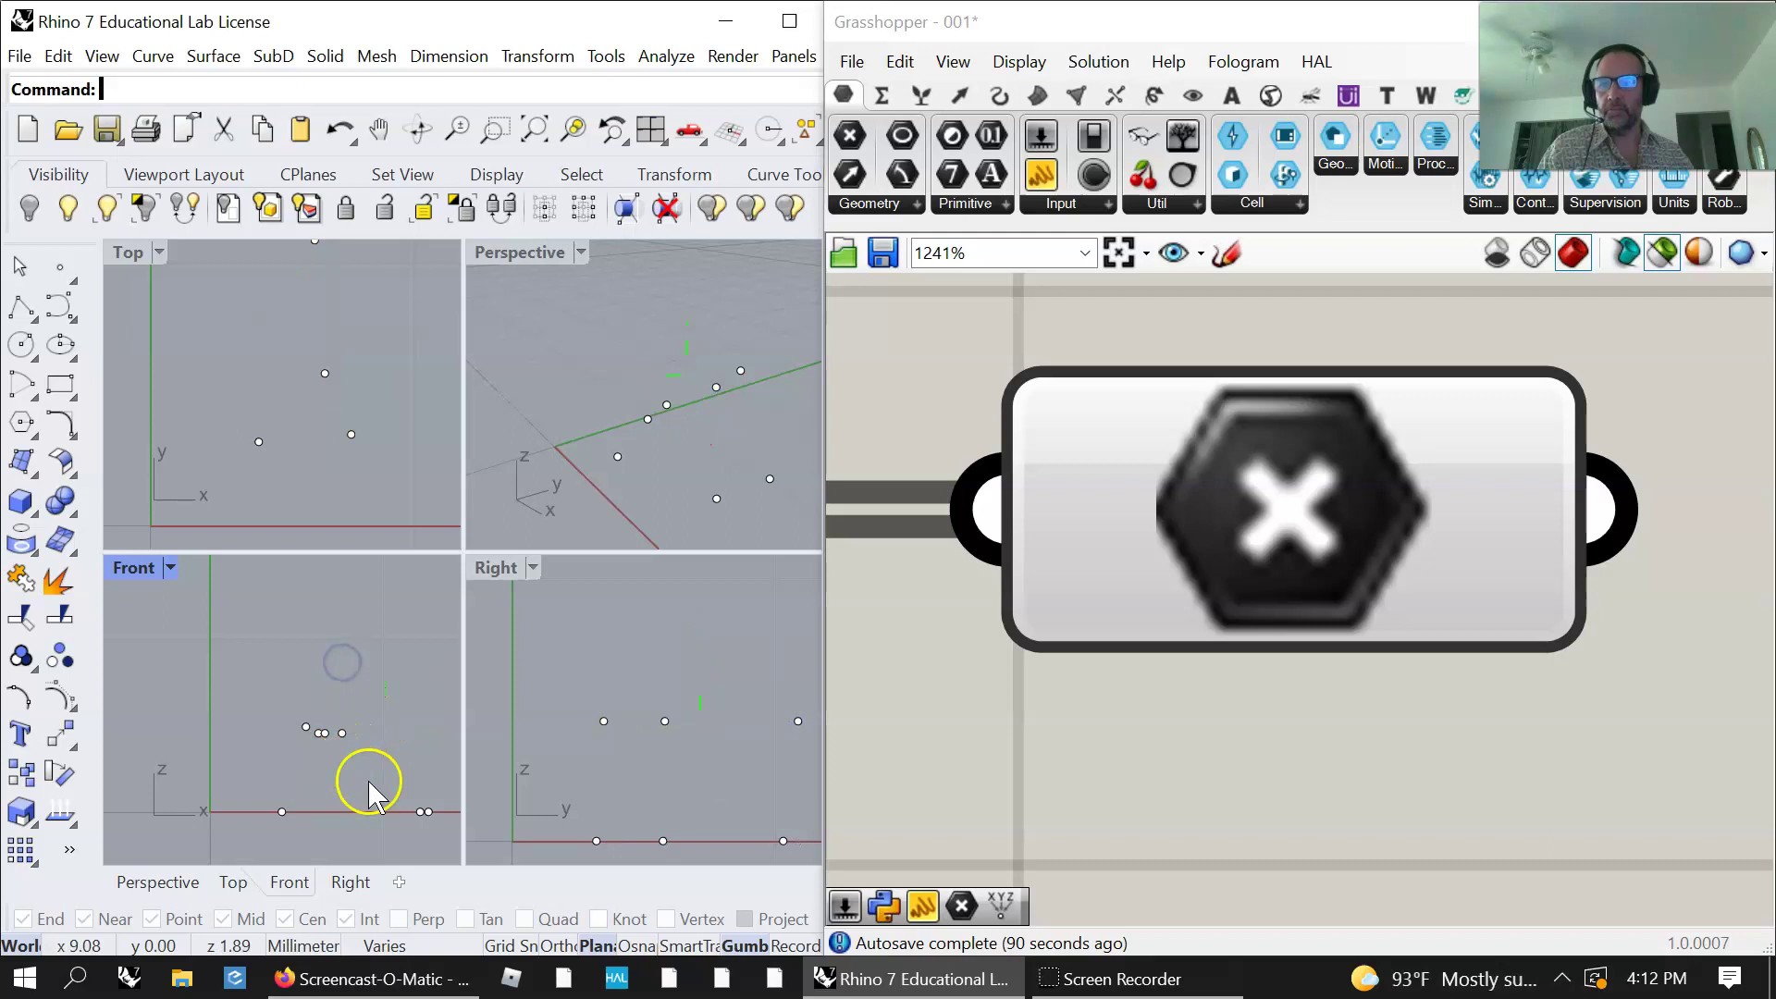
pyautogui.click(427, 812)
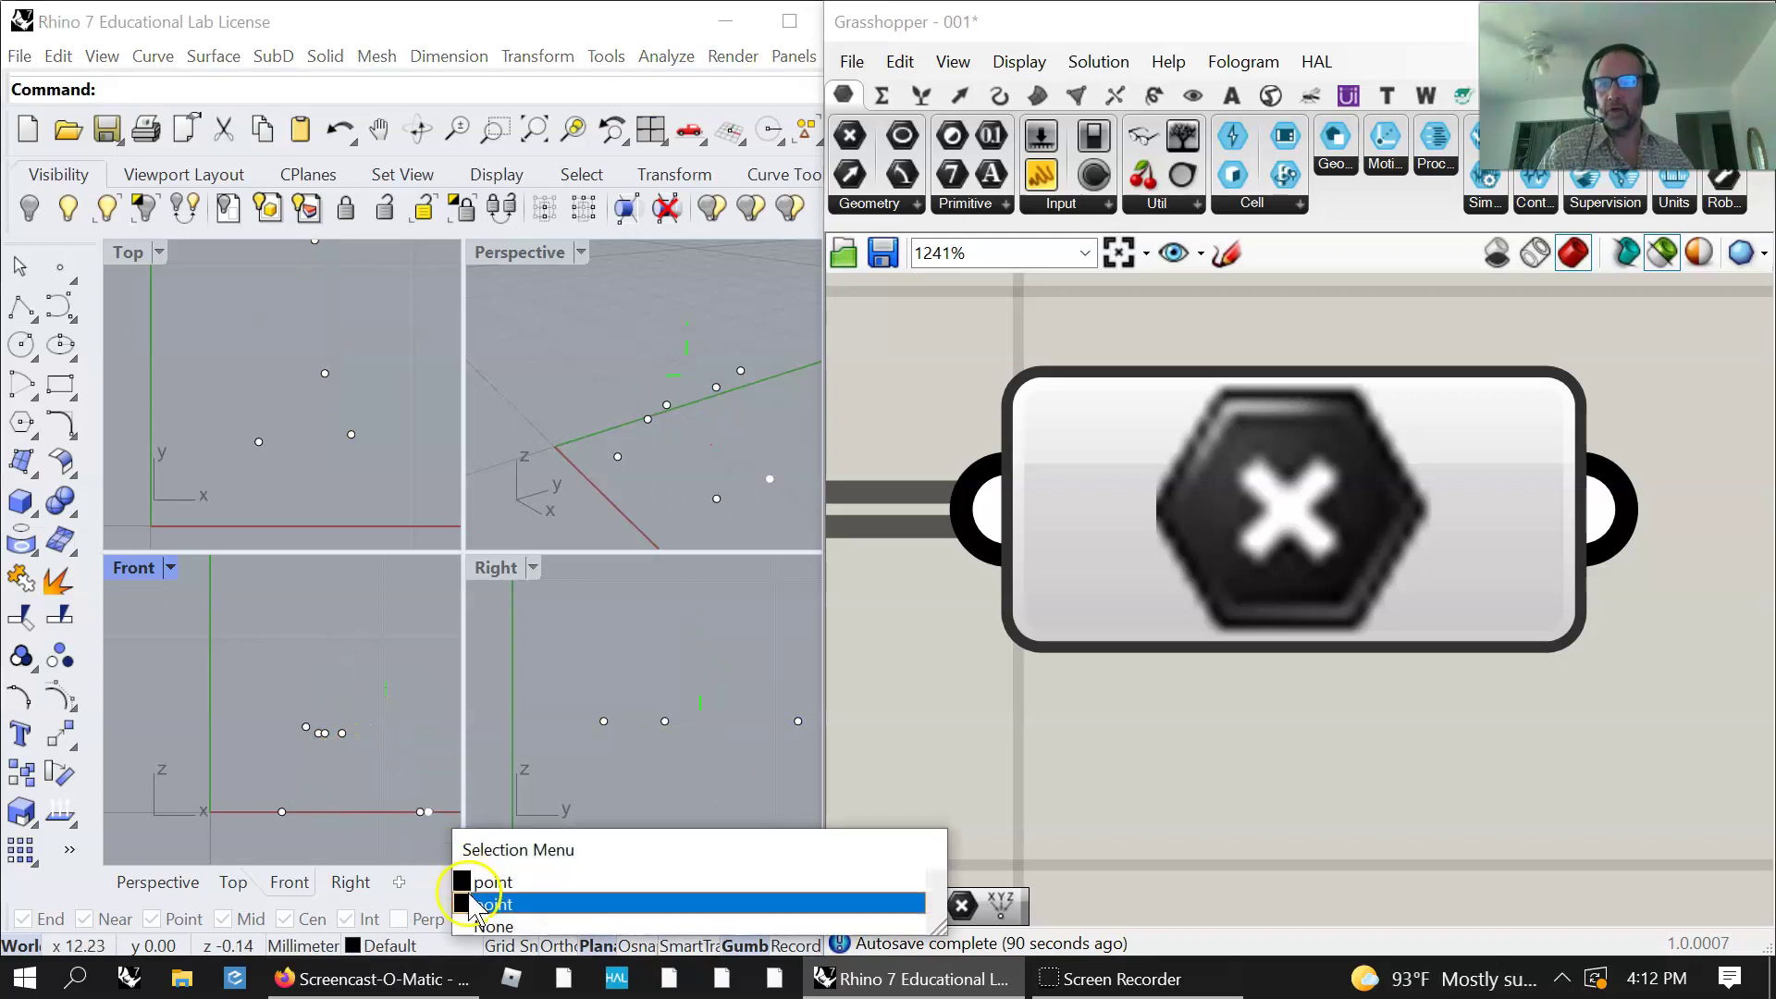
pyautogui.click(504, 882)
pyautogui.moveTo(426, 751)
pyautogui.mouseDown()
pyautogui.moveTo(421, 711)
pyautogui.moveTo(421, 738)
pyautogui.mouseUp()
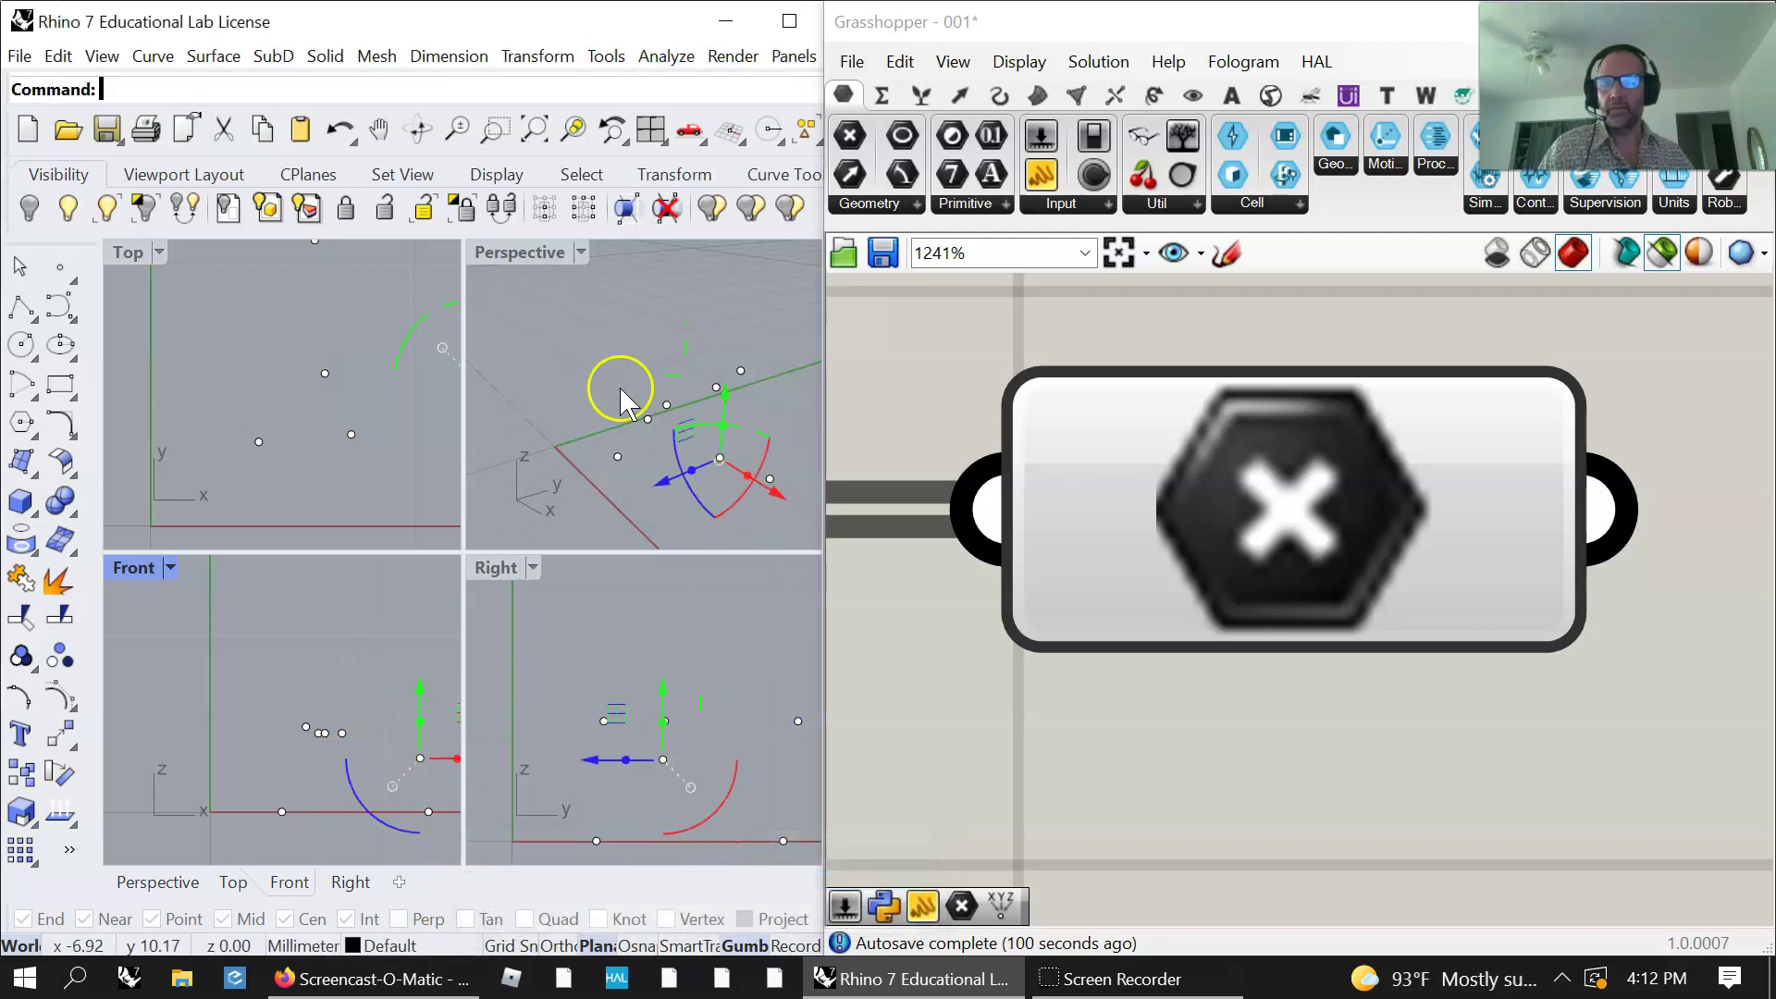
# Step: Delete all points from the Rhino model and maximize the Perspective viewport
pyautogui.click(639, 486)
pyautogui.moveTo(666, 475)
pyautogui.mouseDown(button='right')
pyautogui.moveTo(641, 426)
pyautogui.moveTo(698, 521)
pyautogui.moveTo(650, 484)
pyautogui.mouseUp(button='right')
pyautogui.moveTo(791, 509); pyautogui.dragTo(536, 313)
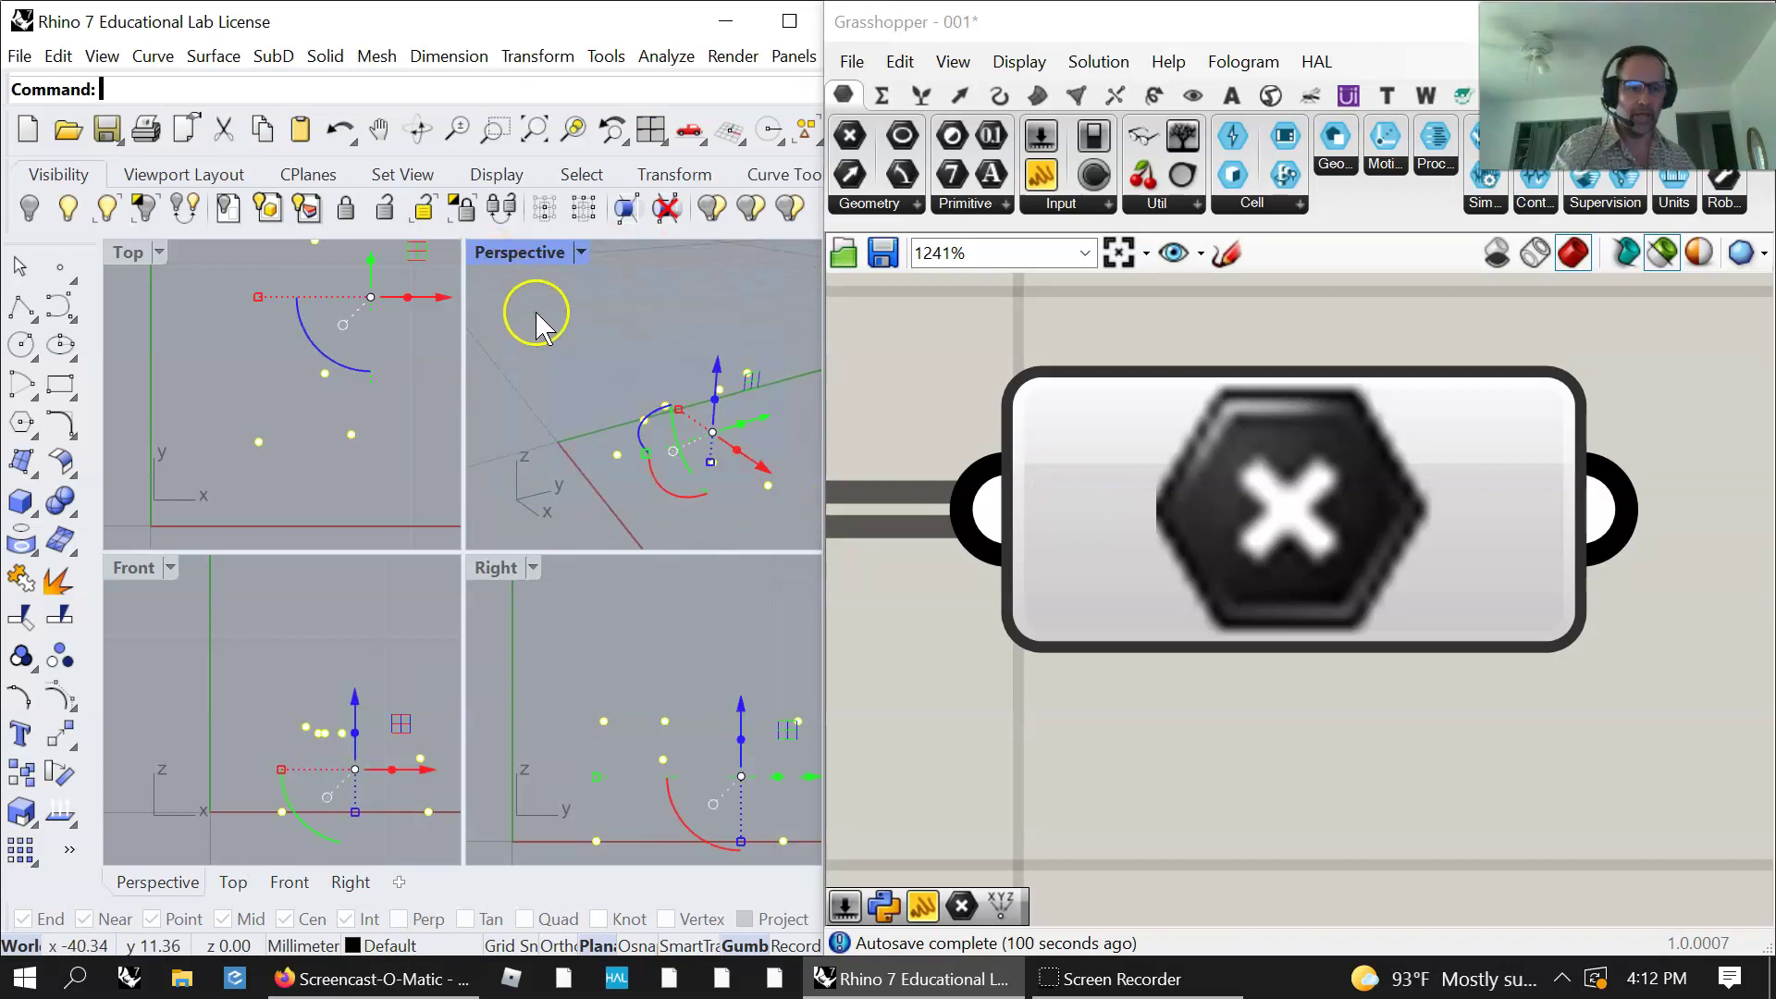
pyautogui.press('Delete')
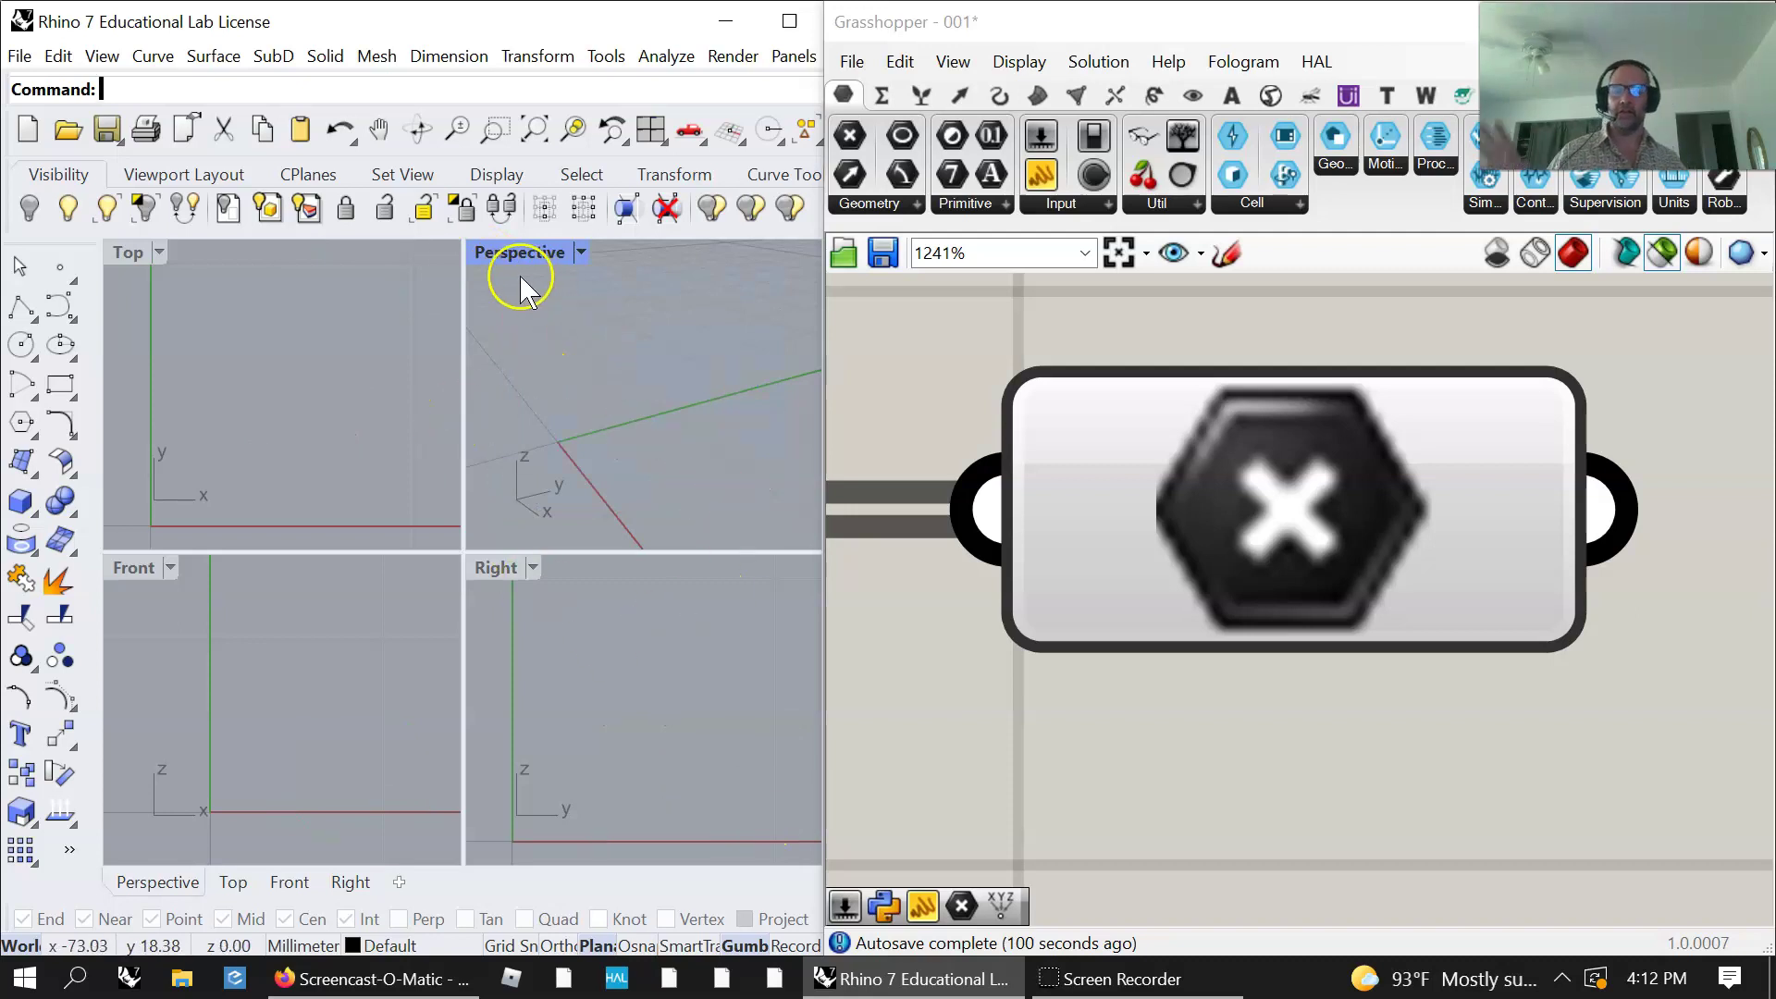
pyautogui.doubleClick(502, 256)
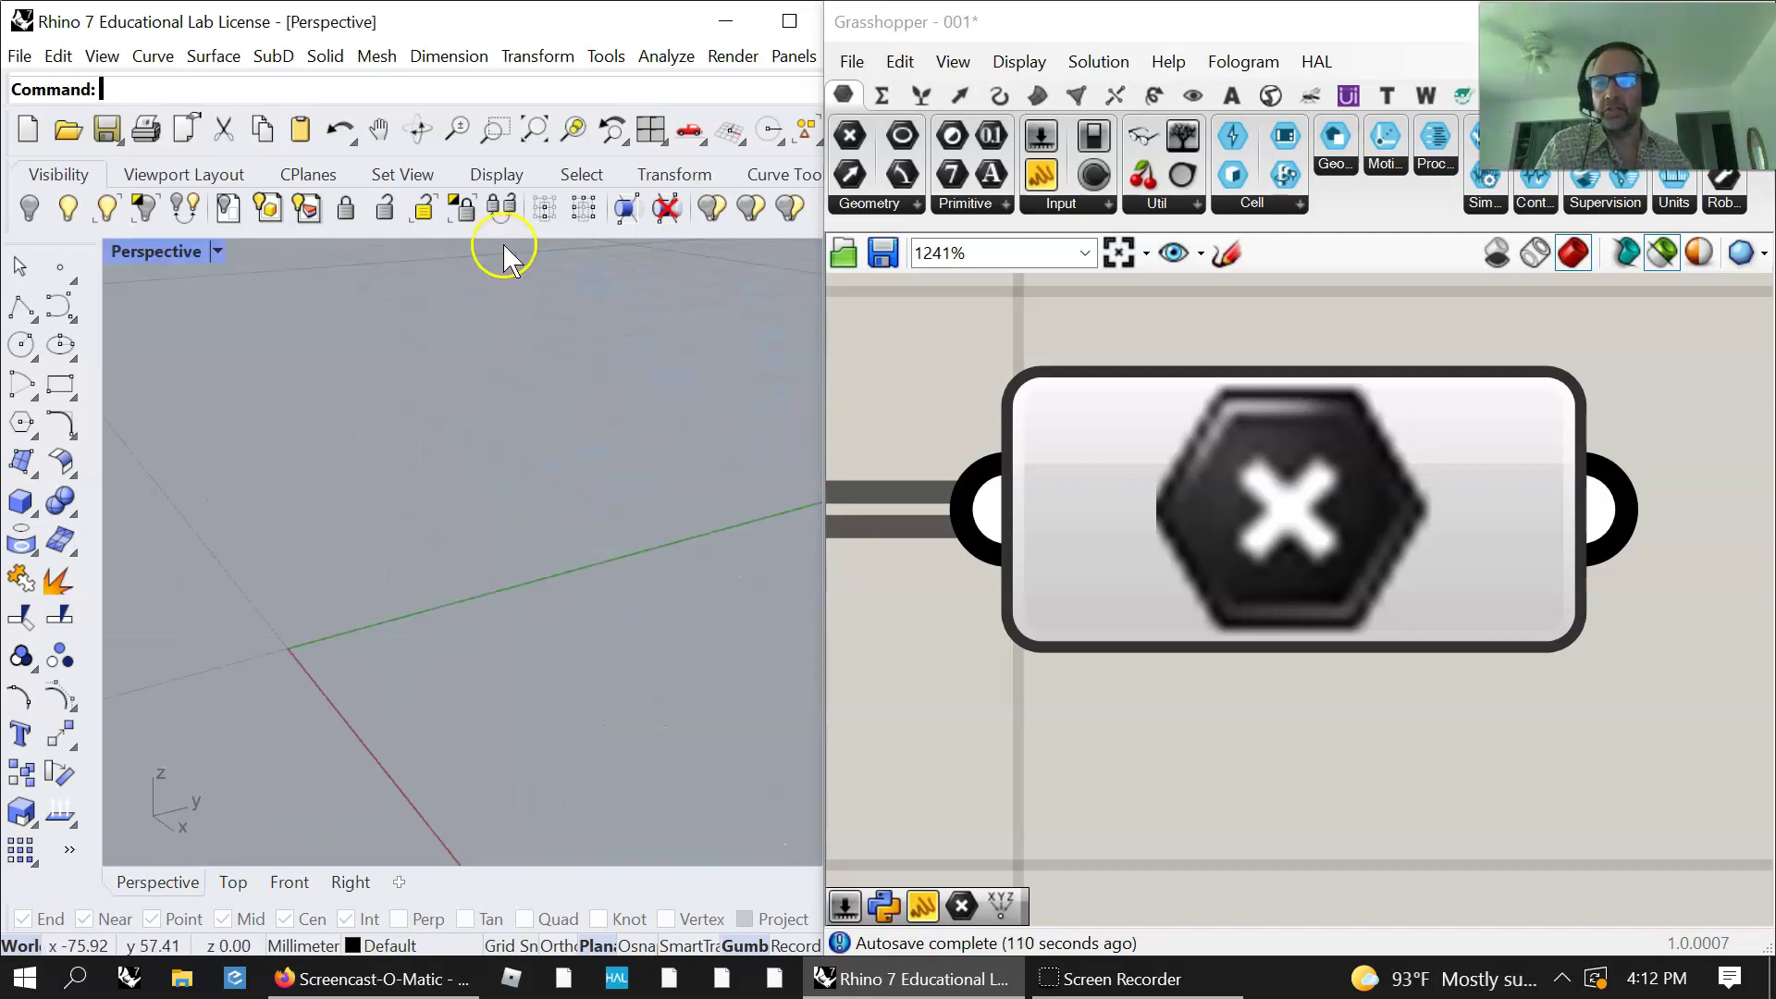
pyautogui.moveTo(425, 666); pyautogui.dragTo(460, 654, button='right')
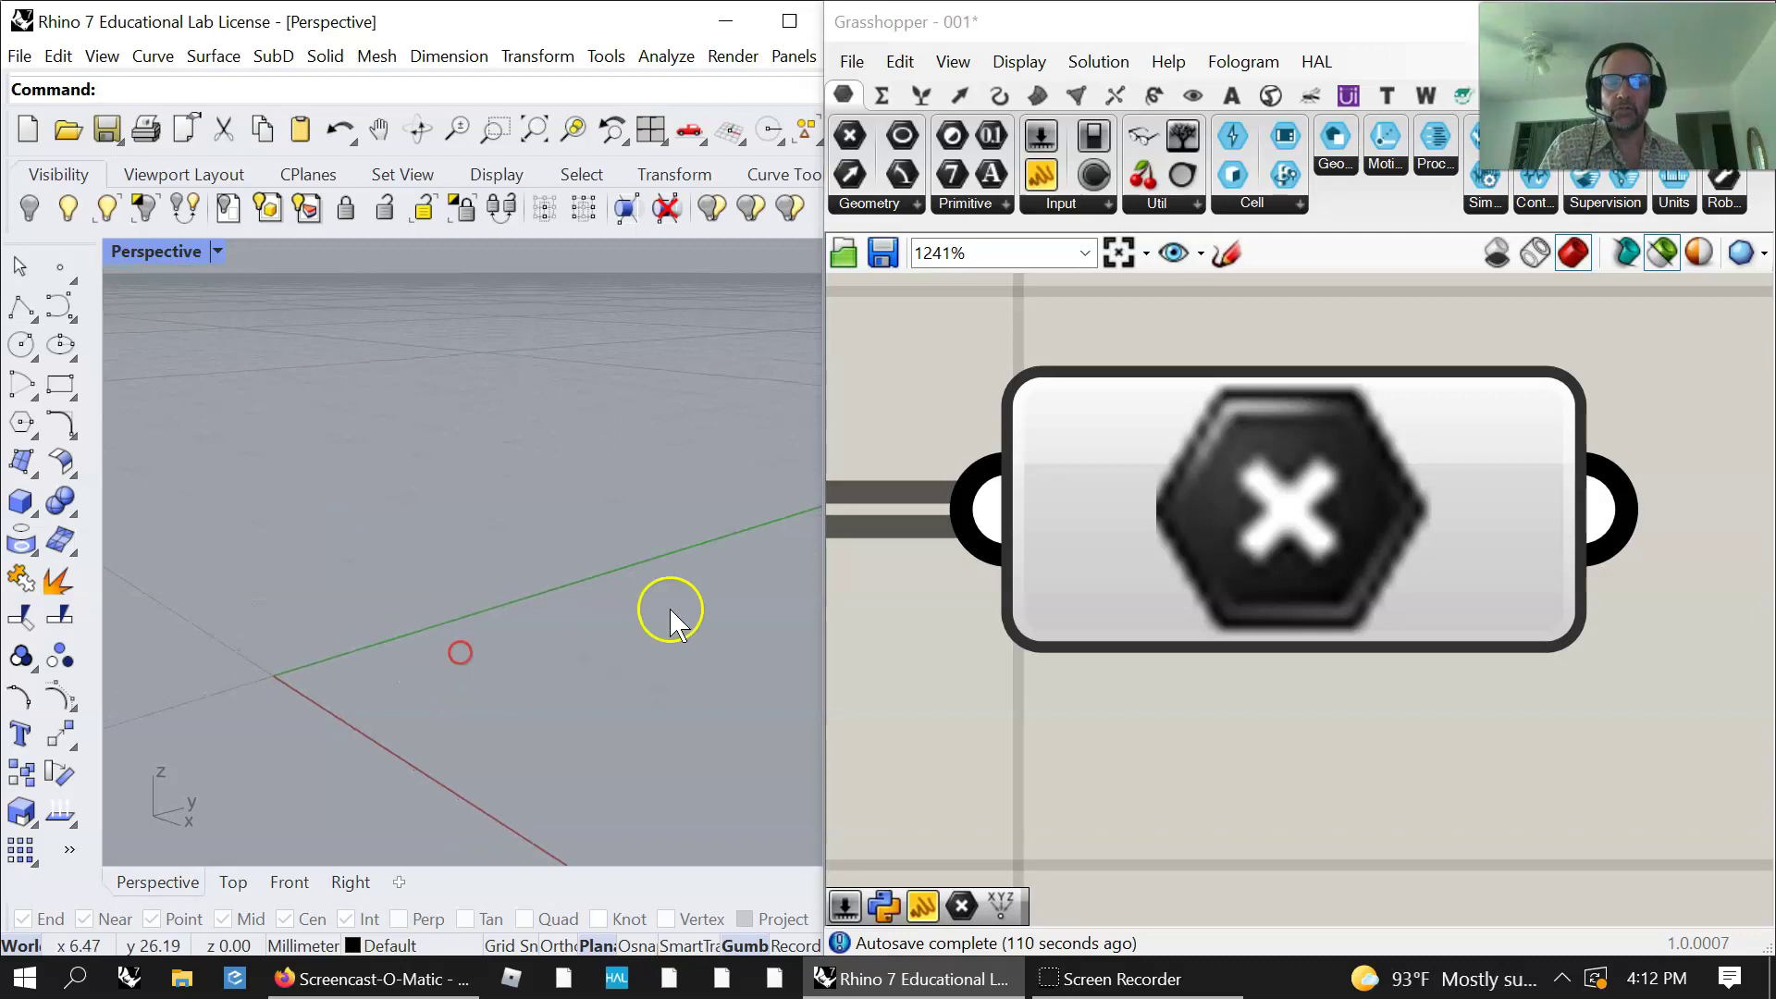
# Step: Bake the Grasshopper Point component's points into Rhino with the default attributes
pyautogui.click(1303, 524)
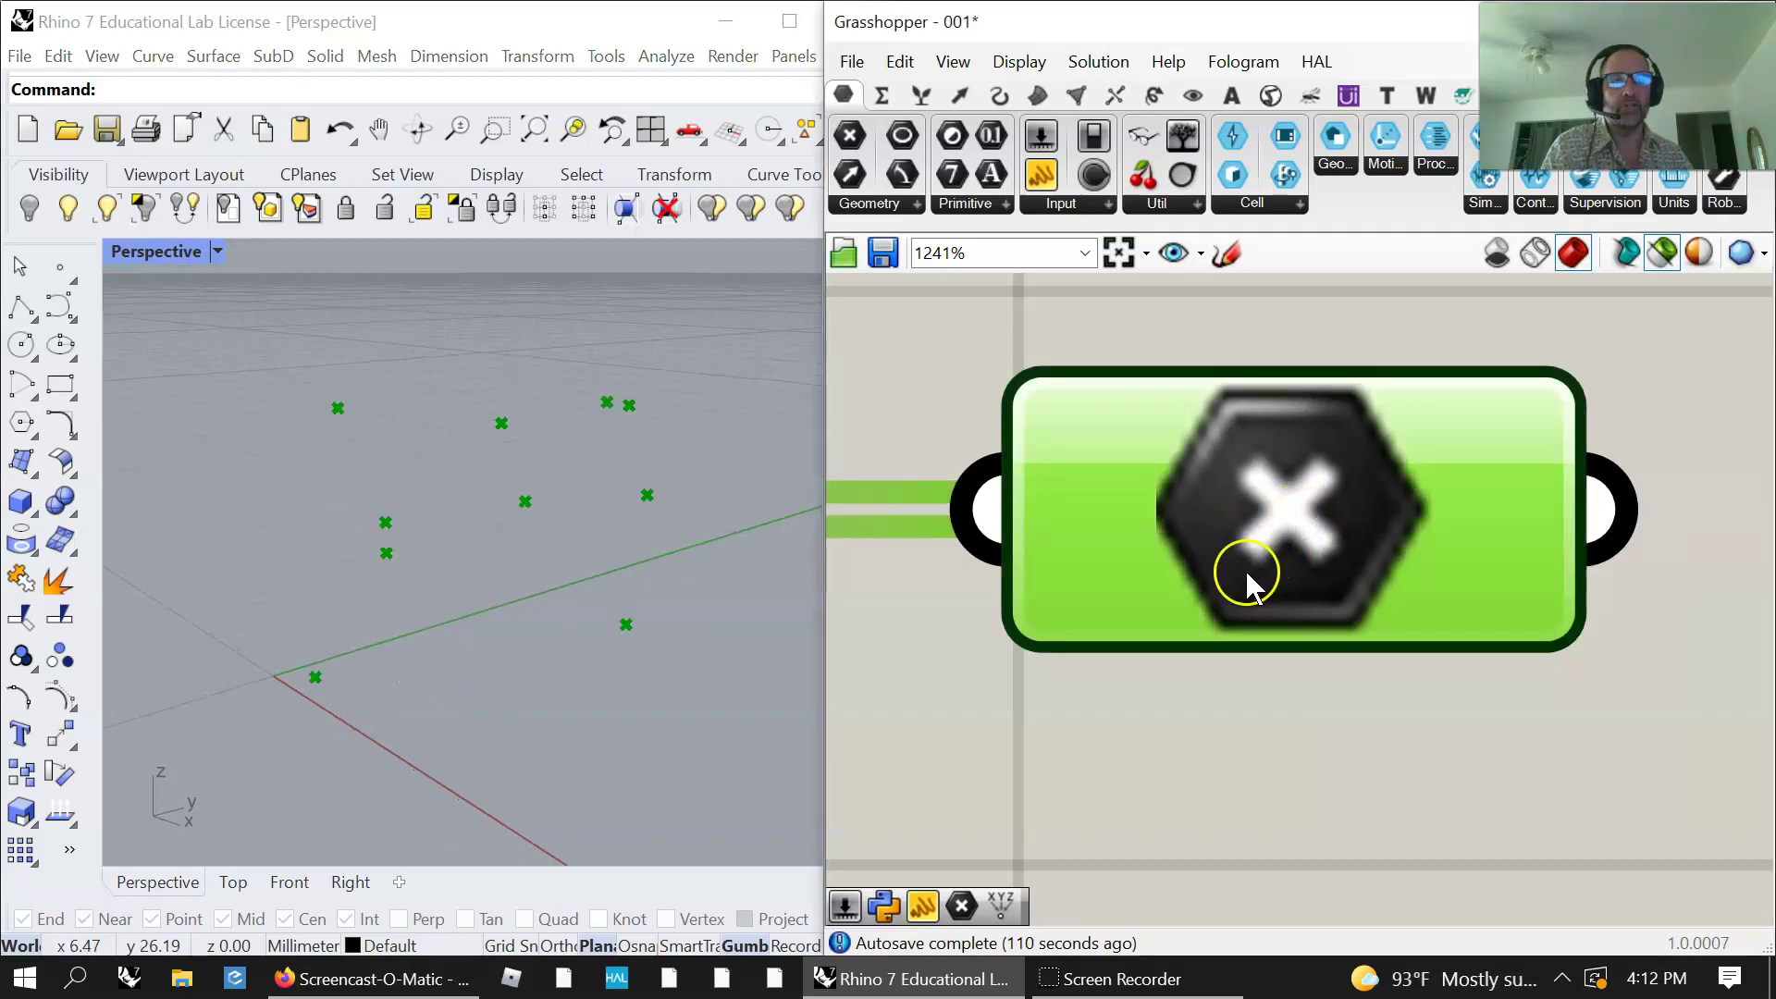
pyautogui.moveTo(1063, 789); pyautogui.dragTo(1271, 772, button='right')
pyautogui.moveTo(1395, 733); pyautogui.dragTo(1206, 698, button='right')
pyautogui.rightClick(1307, 460)
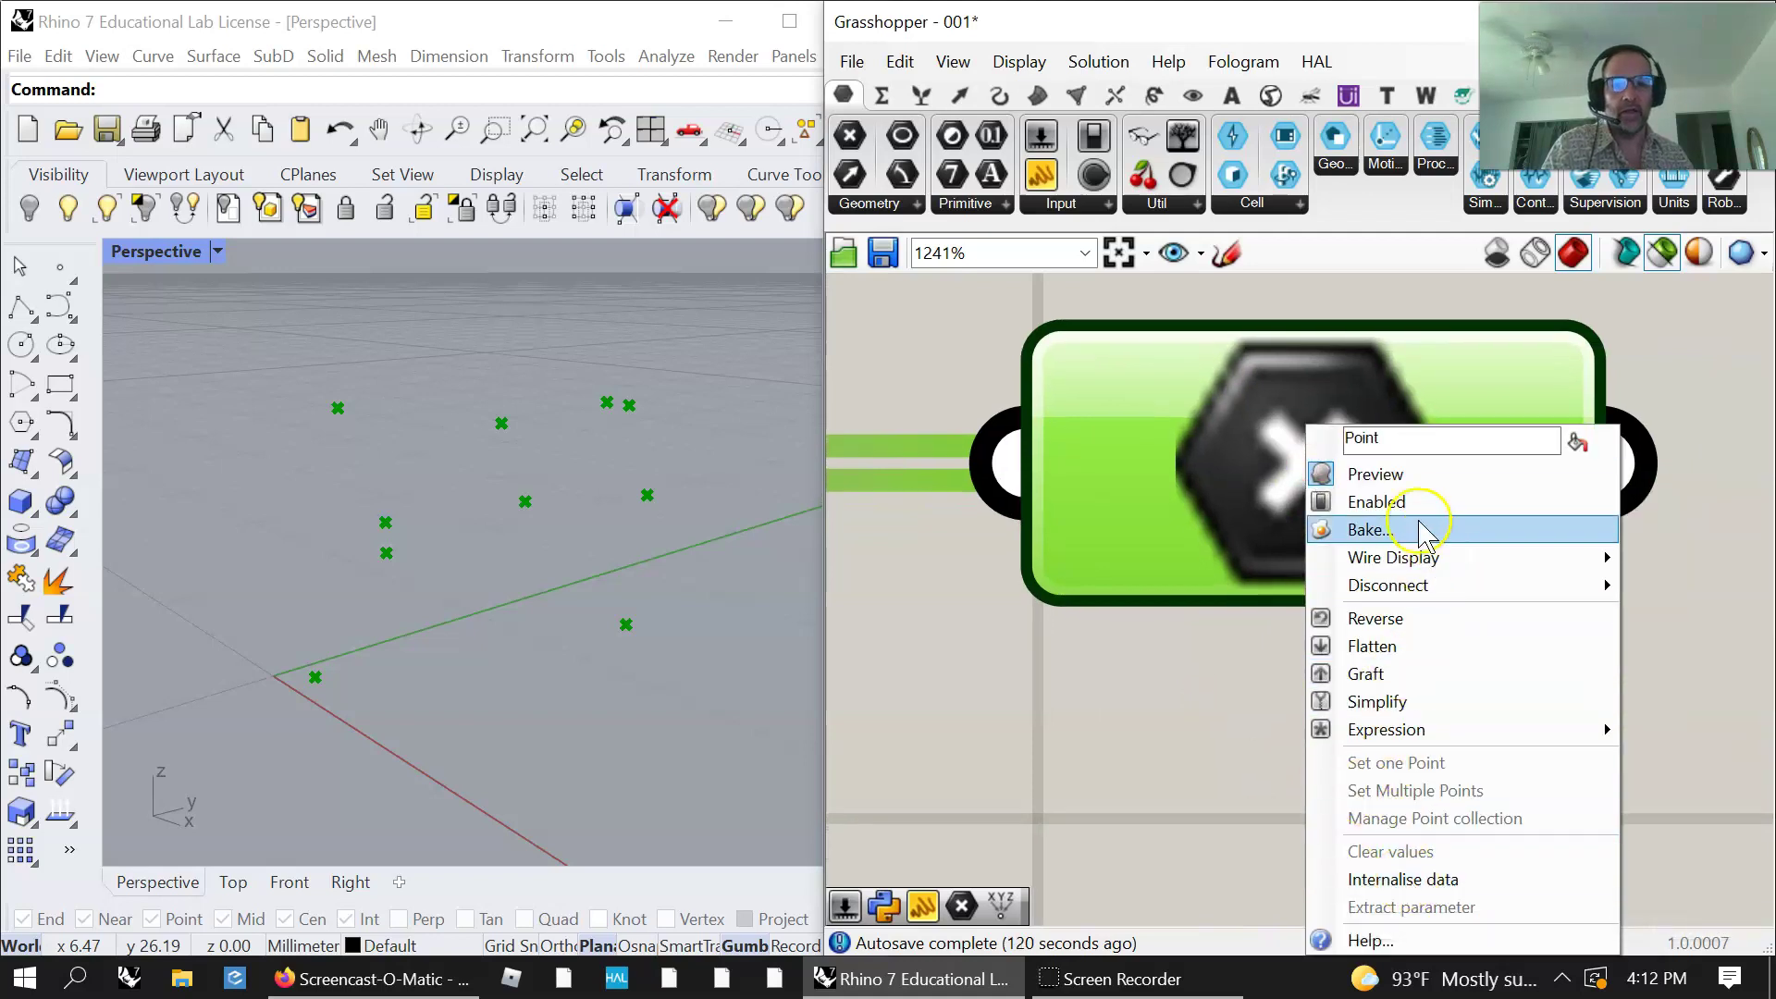
pyautogui.click(1374, 532)
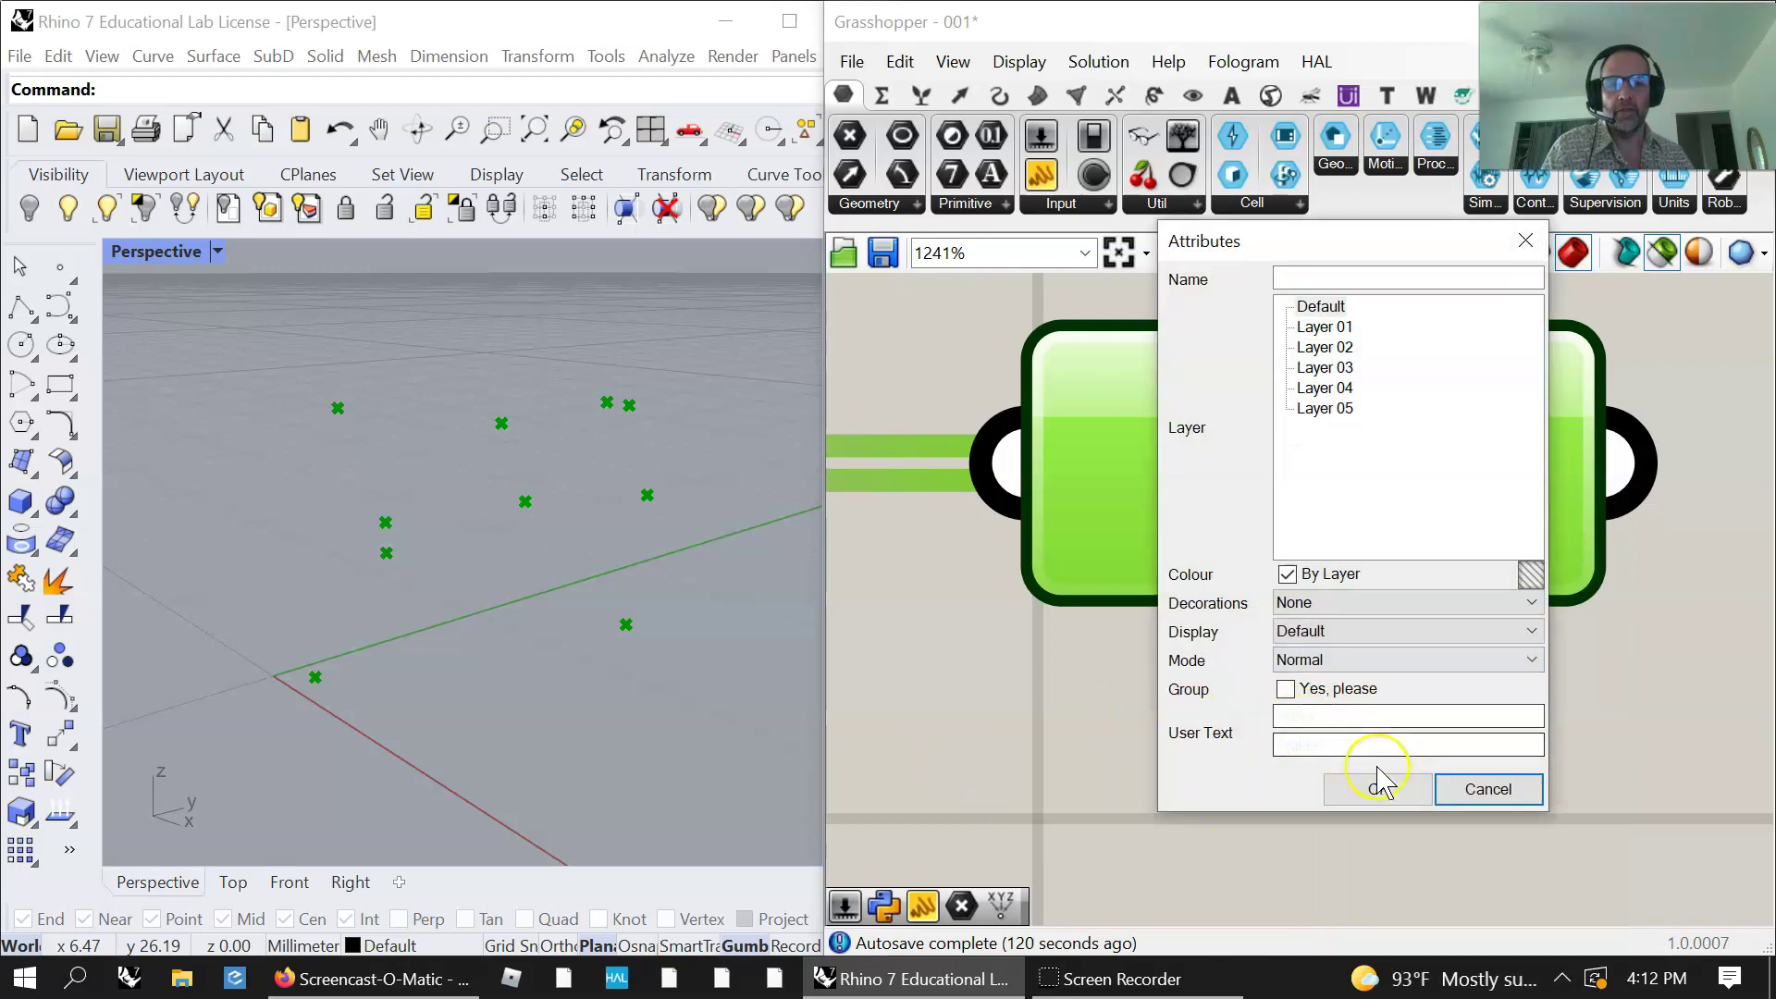
pyautogui.click(1376, 788)
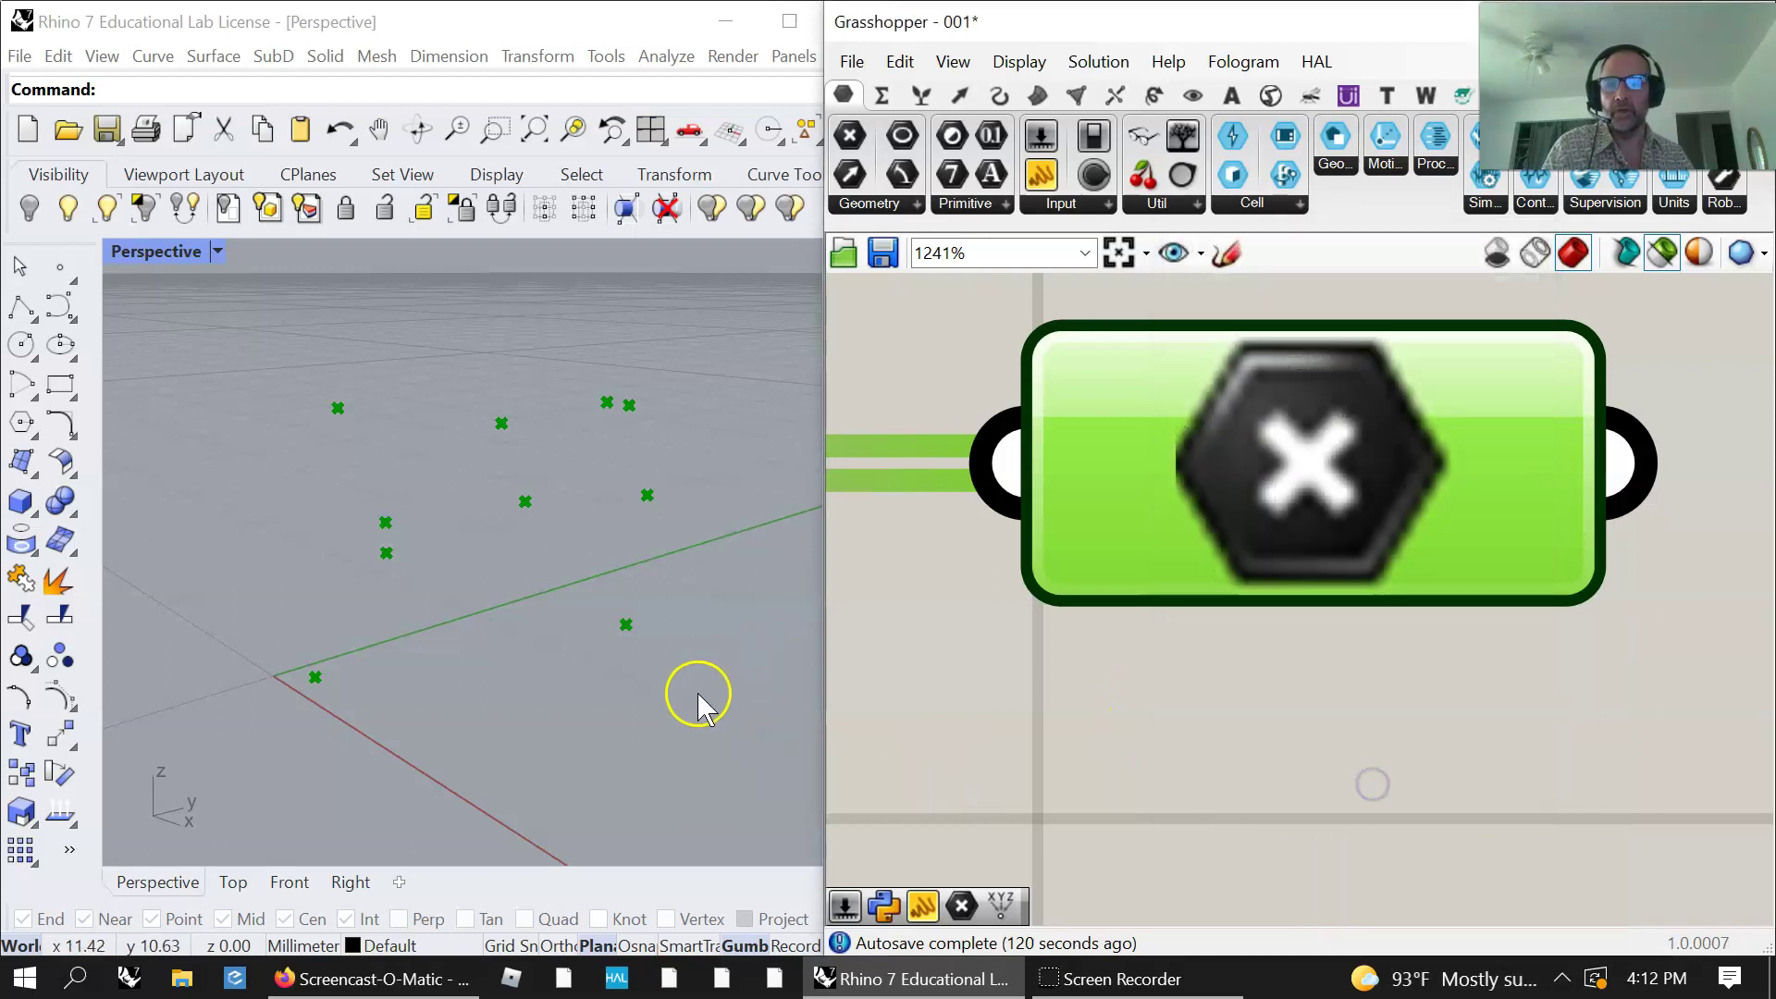
# Step: Inspect the baked point objects in Rhino's Perspective view
pyautogui.click(1158, 736)
pyautogui.moveTo(701, 714); pyautogui.dragTo(258, 361)
pyautogui.press('Escape')
pyautogui.moveTo(562, 829); pyautogui.dragTo(491, 706, button='right')
pyautogui.moveTo(994, 698); pyautogui.dragTo(970, 663, button='right')
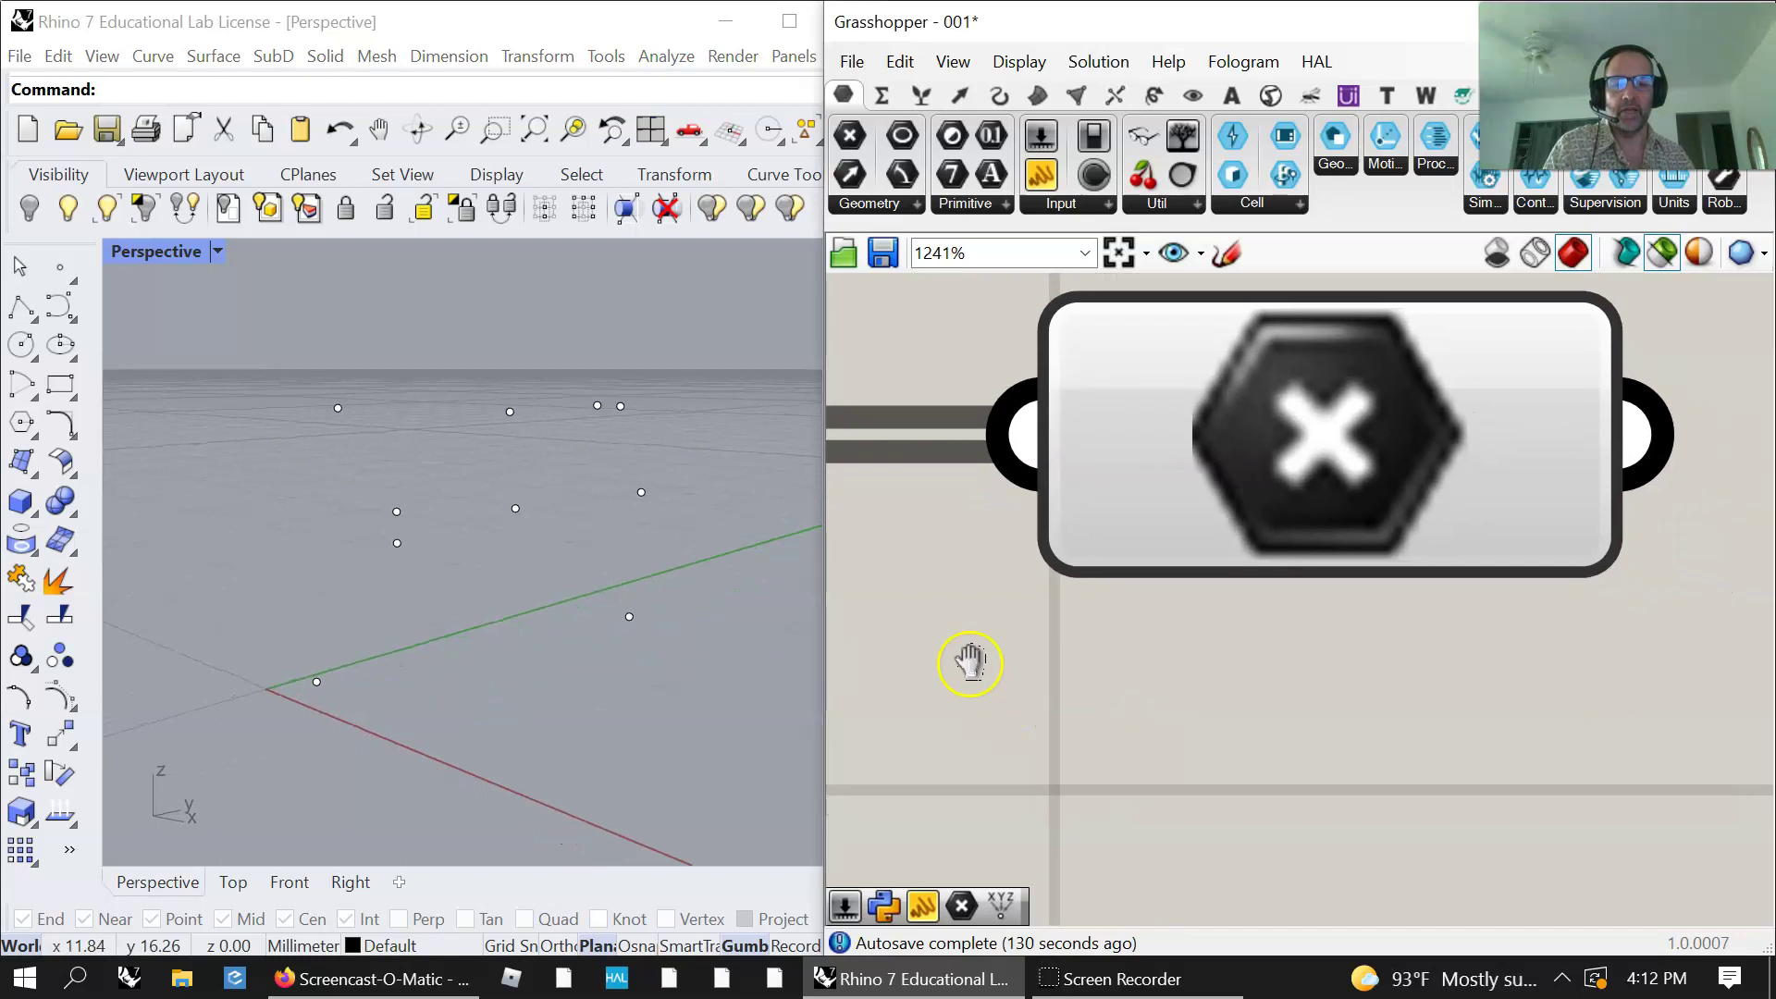
# Step: Review the Grasshopper definition between the number sliders, the Range and Move components, and the final Point component
pyautogui.click(1231, 452)
pyautogui.scroll(-8, 963, 701)
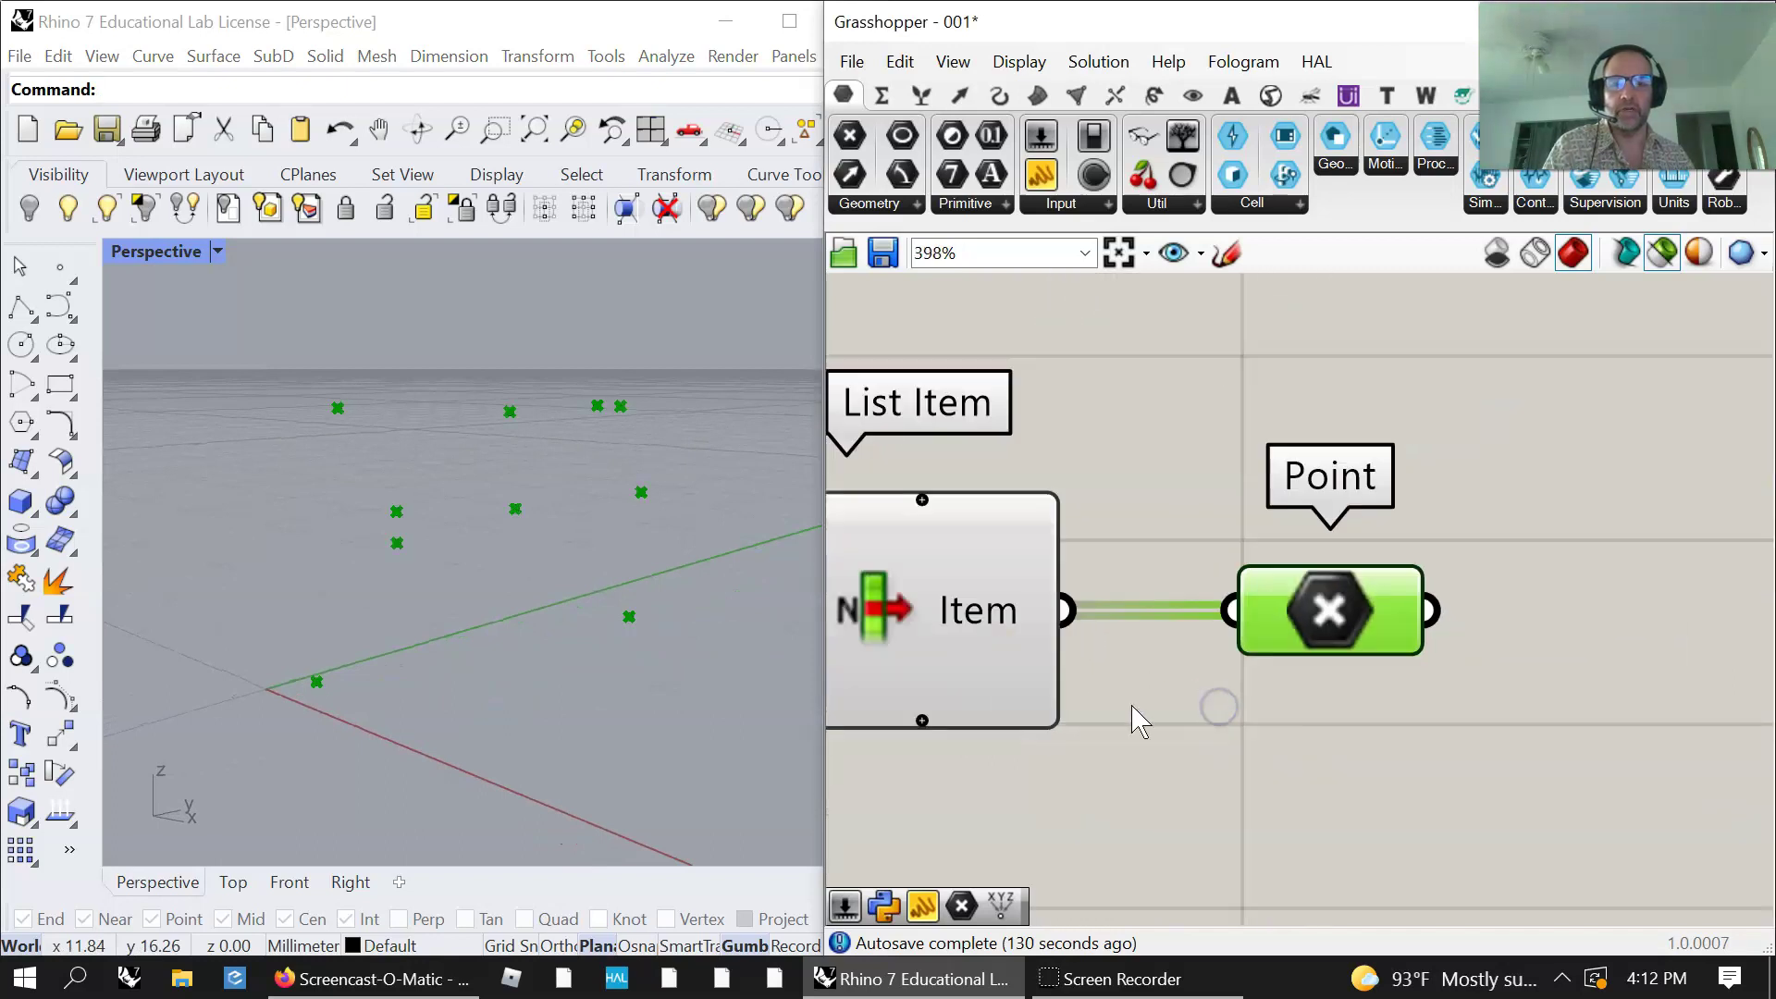
pyautogui.moveTo(1078, 685); pyautogui.dragTo(1452, 697, button='right')
pyautogui.moveTo(1289, 531); pyautogui.dragTo(1249, 583)
pyautogui.scroll(-5, 1263, 721)
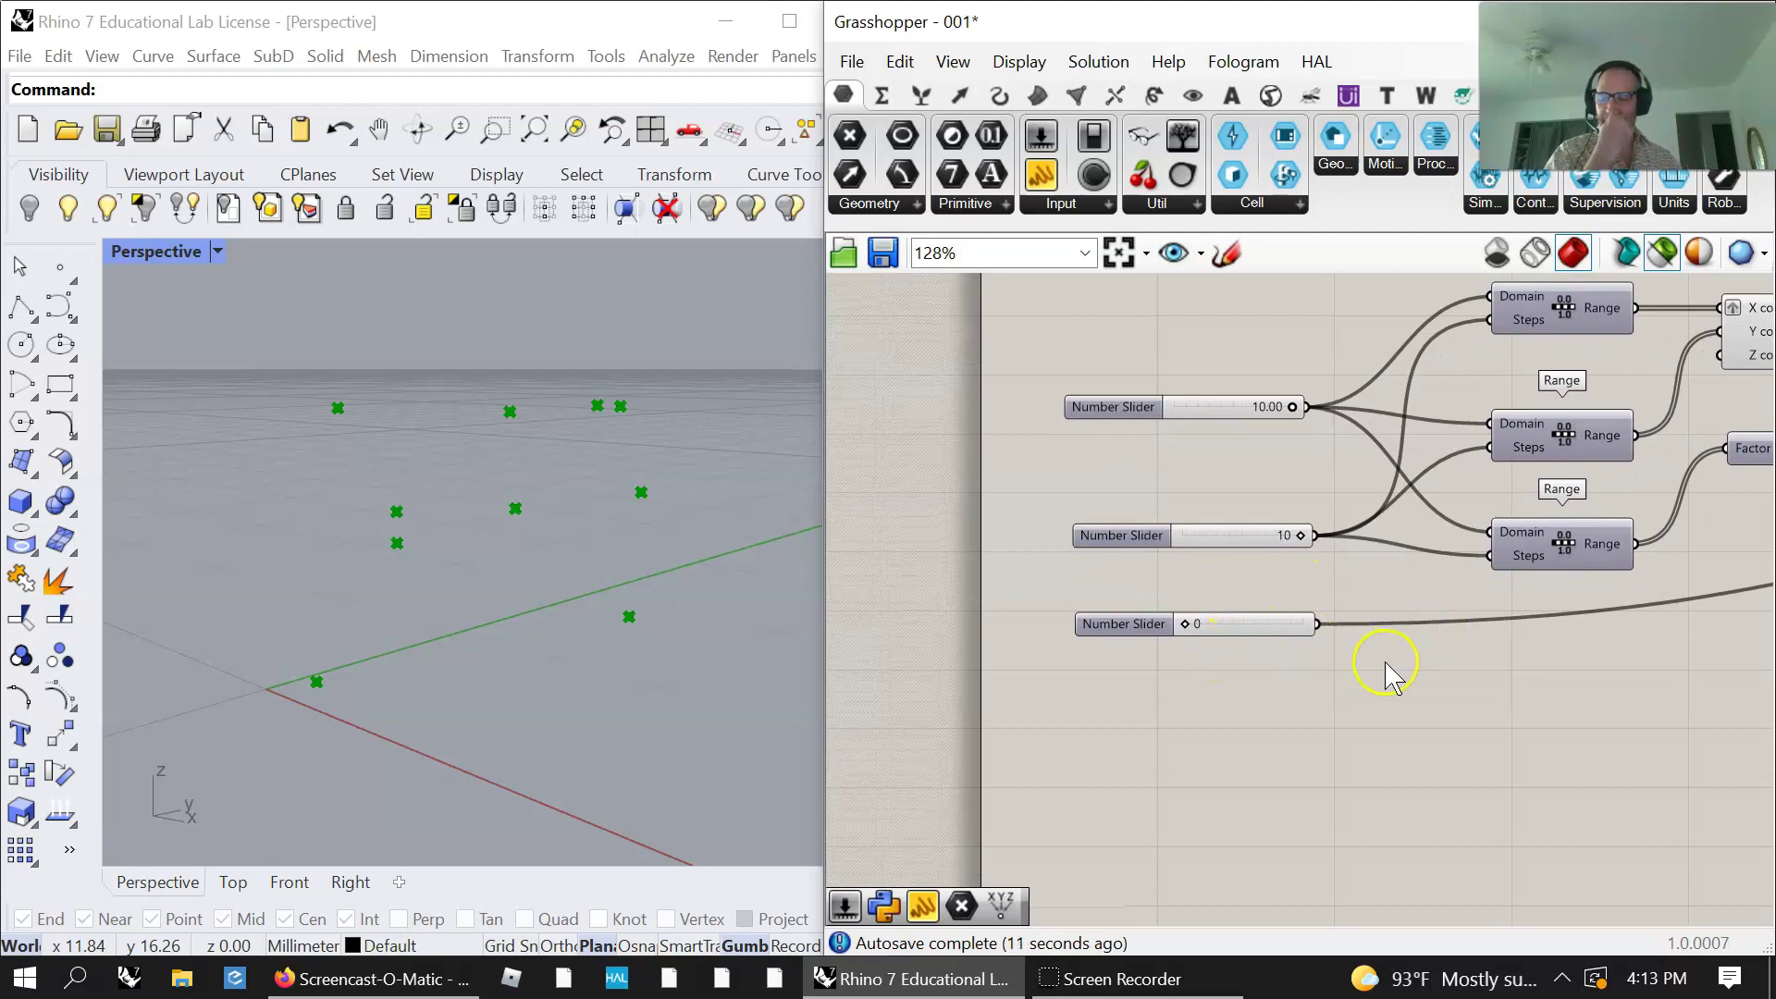
pyautogui.moveTo(1582, 763); pyautogui.dragTo(1096, 749, button='right')
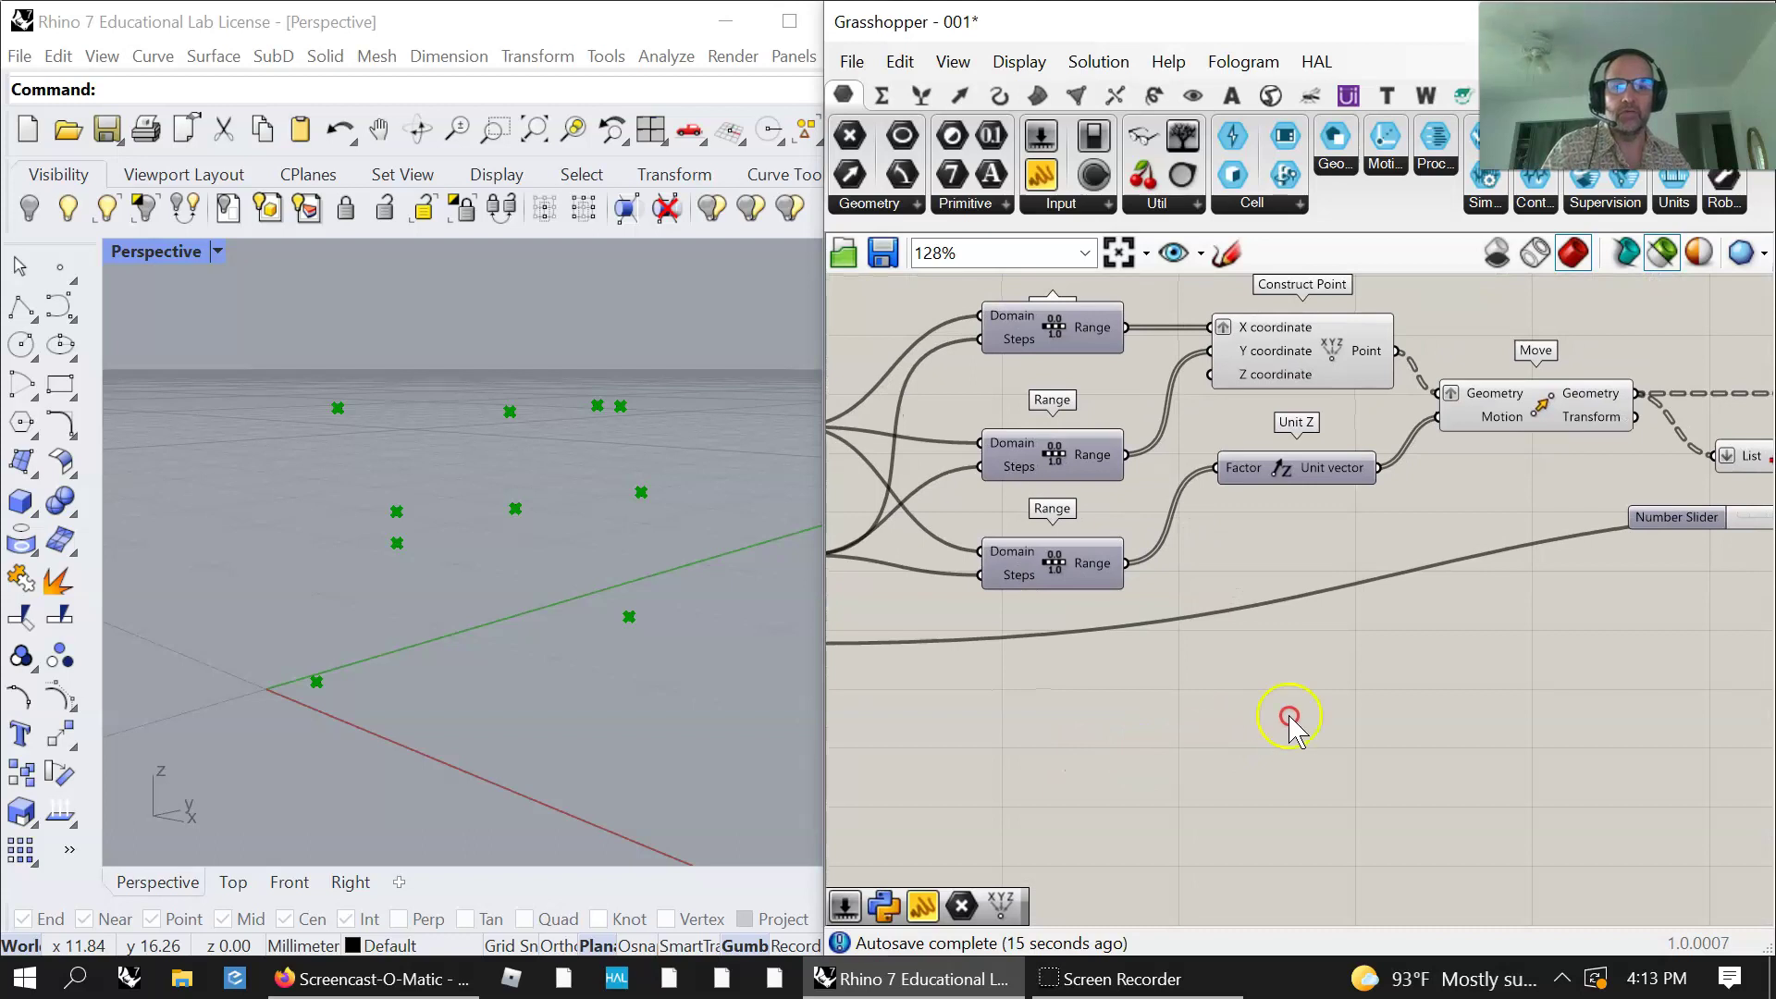
pyautogui.moveTo(1290, 719); pyautogui.dragTo(1156, 716, button='right')
pyautogui.moveTo(1425, 737); pyautogui.dragTo(1141, 623, button='right')
pyautogui.scroll(-1, 1138, 642)
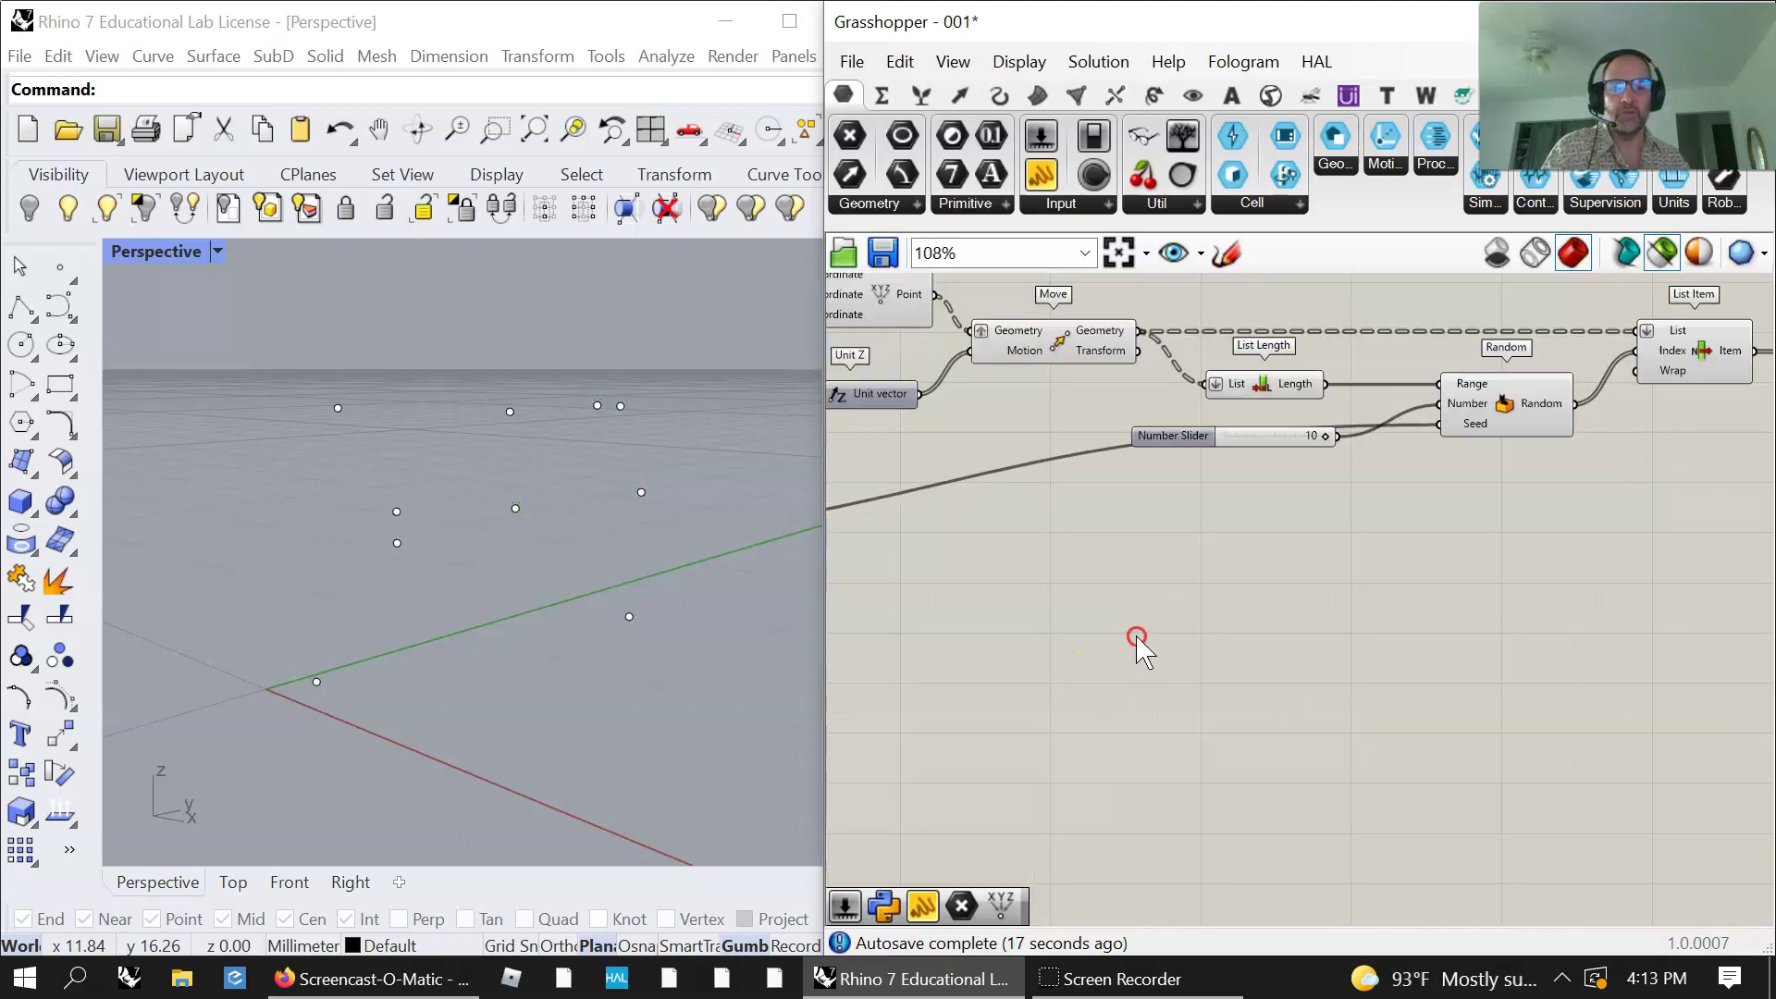
# Step: Hide all the baked points in the Rhino viewport
pyautogui.moveTo(693, 719); pyautogui.dragTo(299, 353)
pyautogui.click(29, 207)
# Step: Add a Construct Point component to the empty canvas below the existing Grasshopper definition
pyautogui.moveTo(1502, 666); pyautogui.dragTo(1368, 623, button='right')
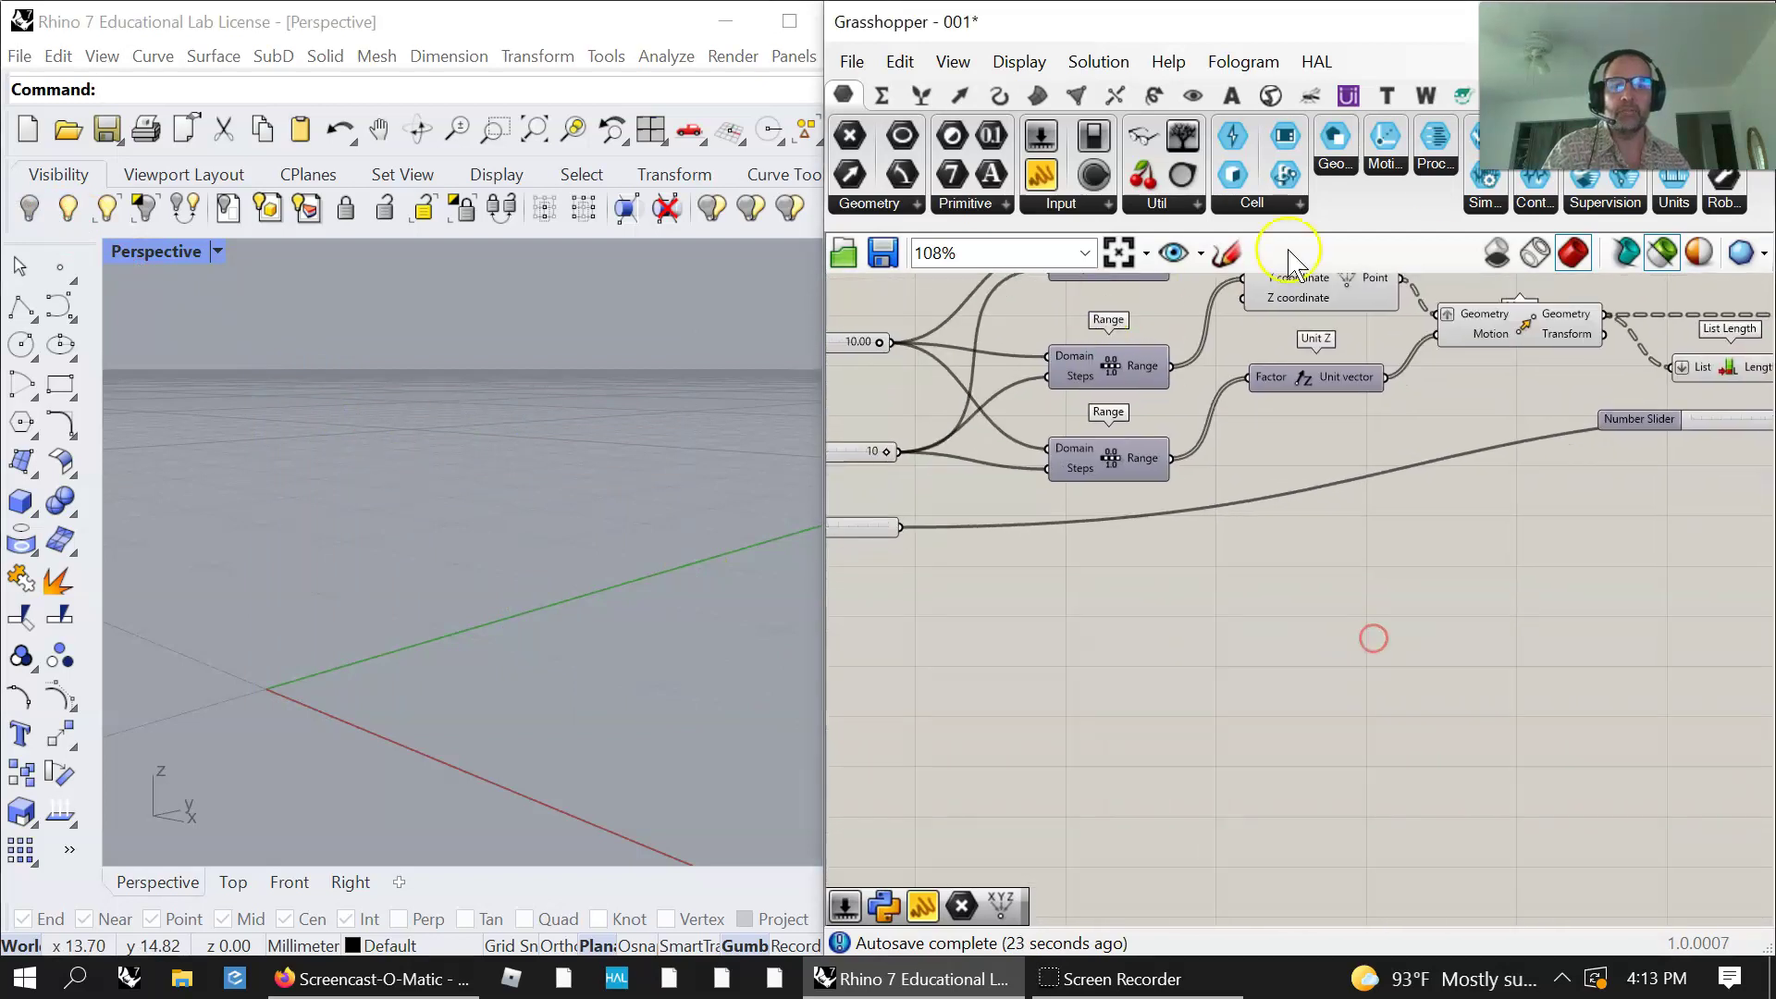
pyautogui.click(957, 96)
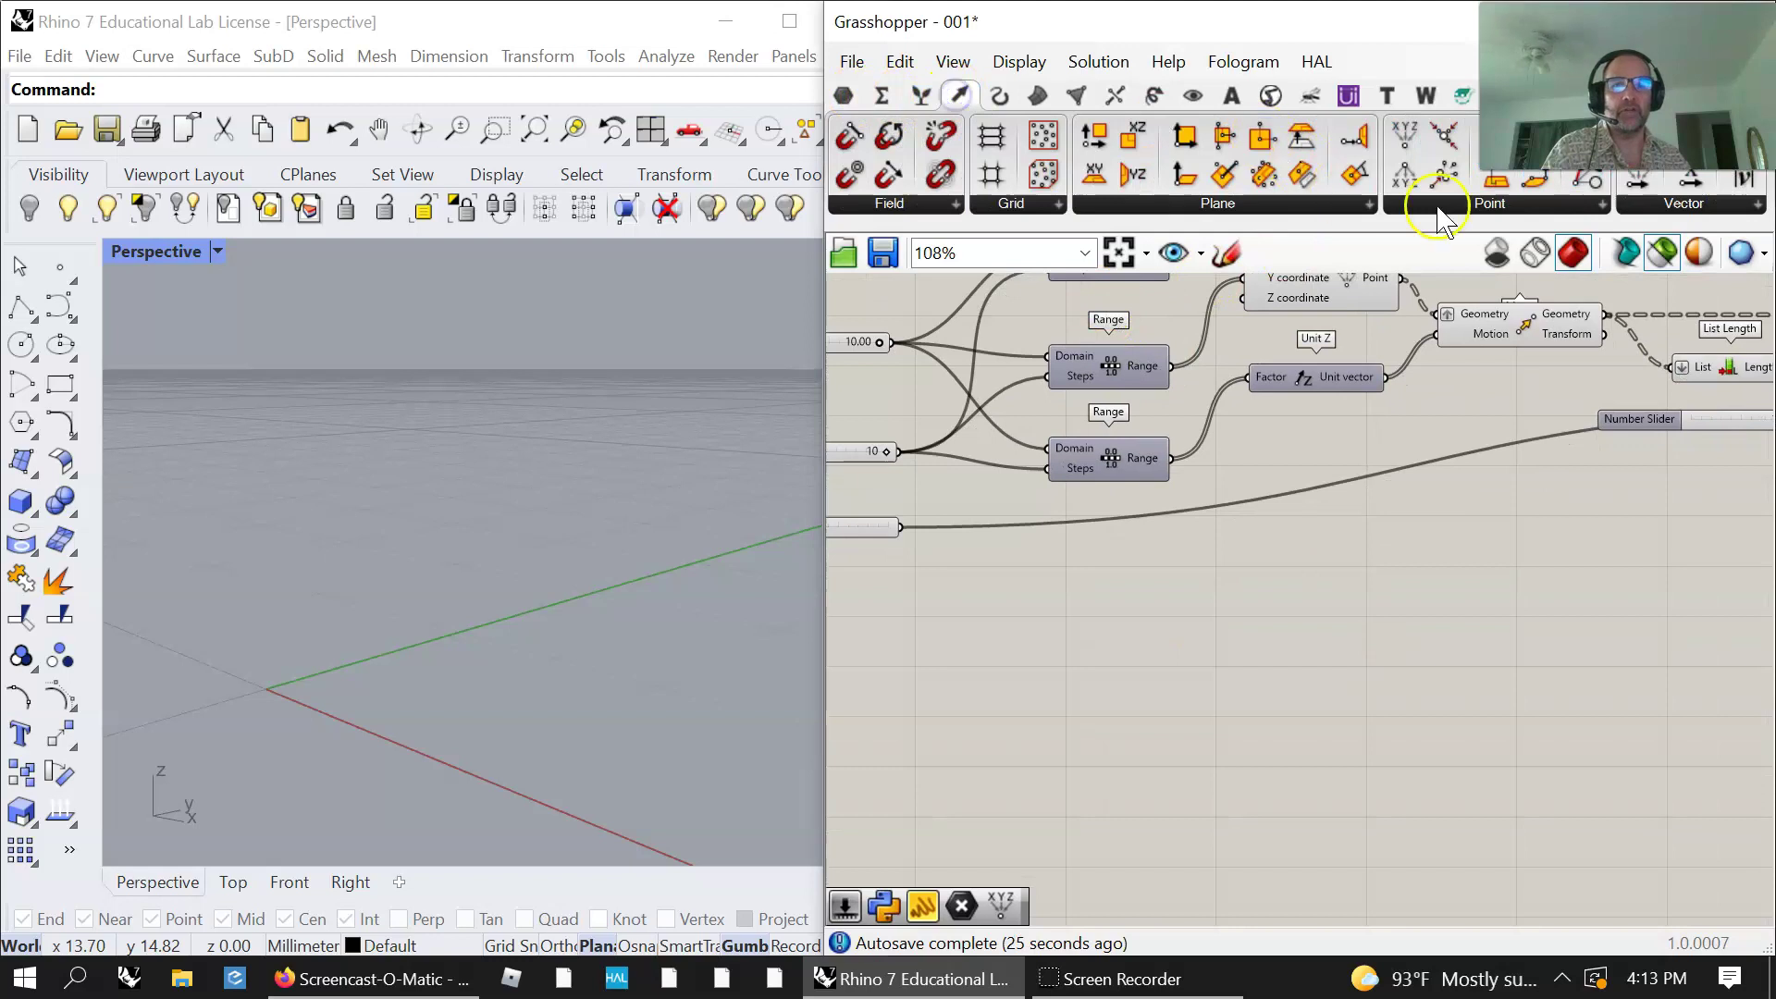
pyautogui.moveTo(1402, 129); pyautogui.dragTo(1303, 766)
pyautogui.moveTo(1347, 680); pyautogui.dragTo(1329, 674)
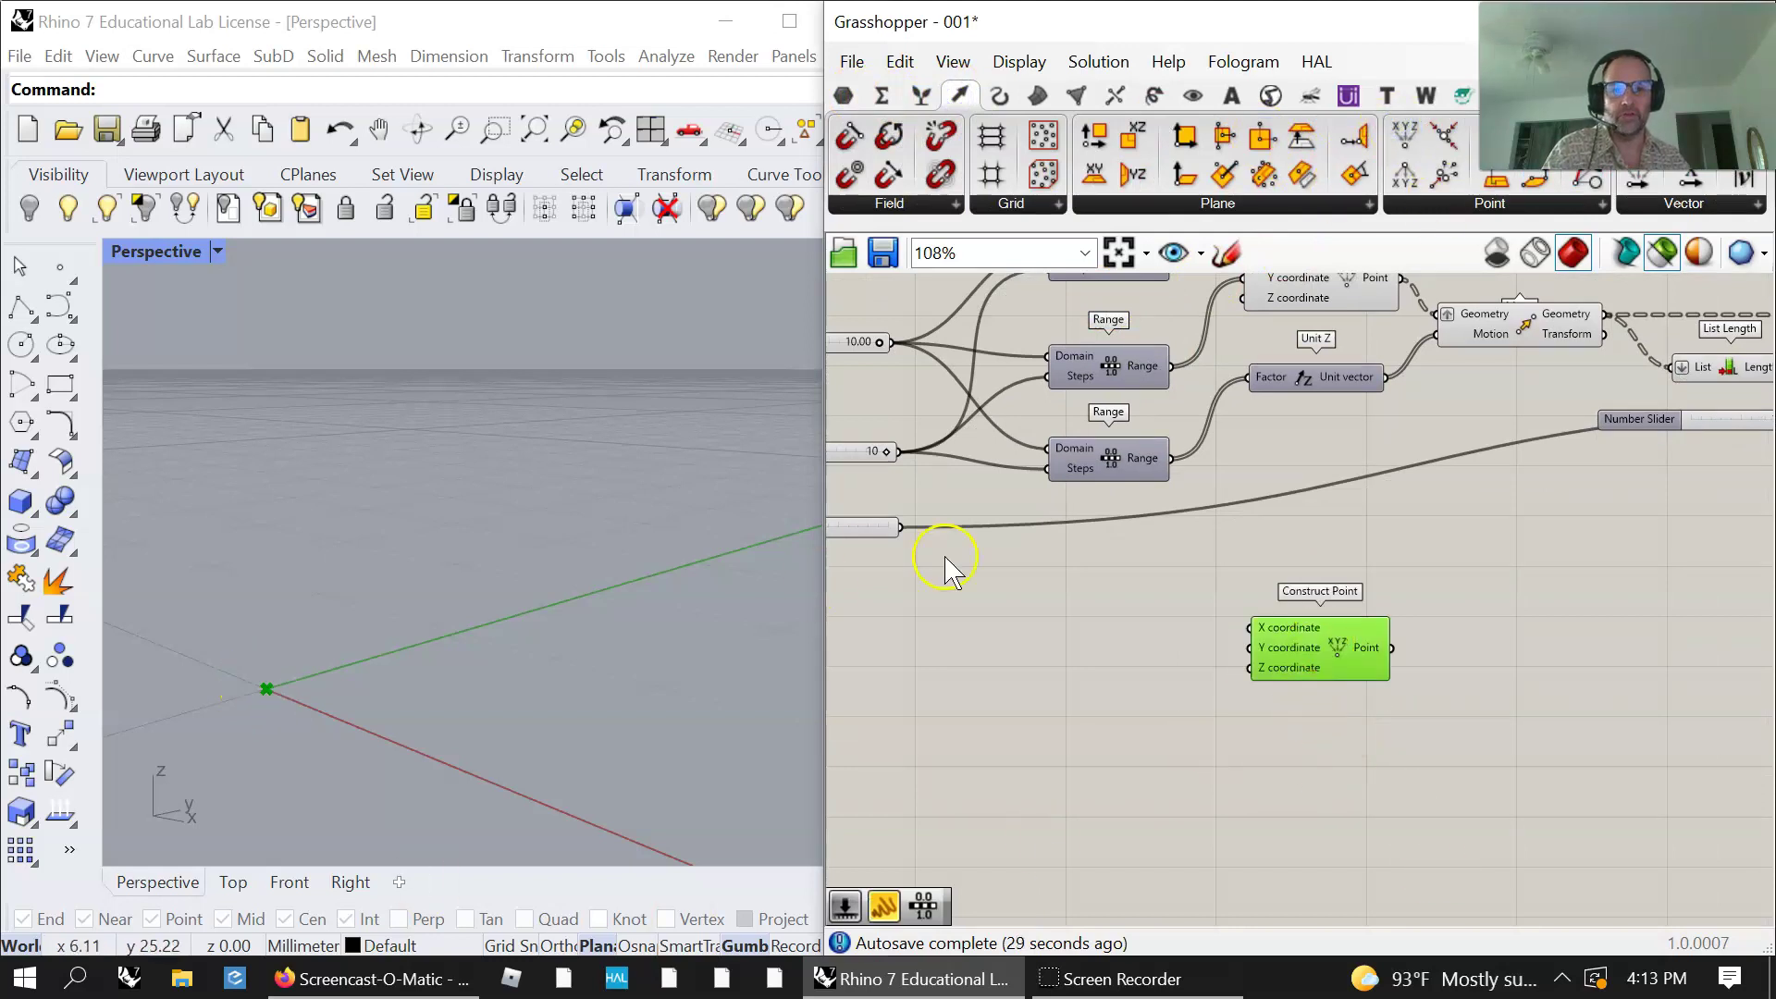
pyautogui.moveTo(1337, 763); pyautogui.dragTo(1527, 810, button='right')
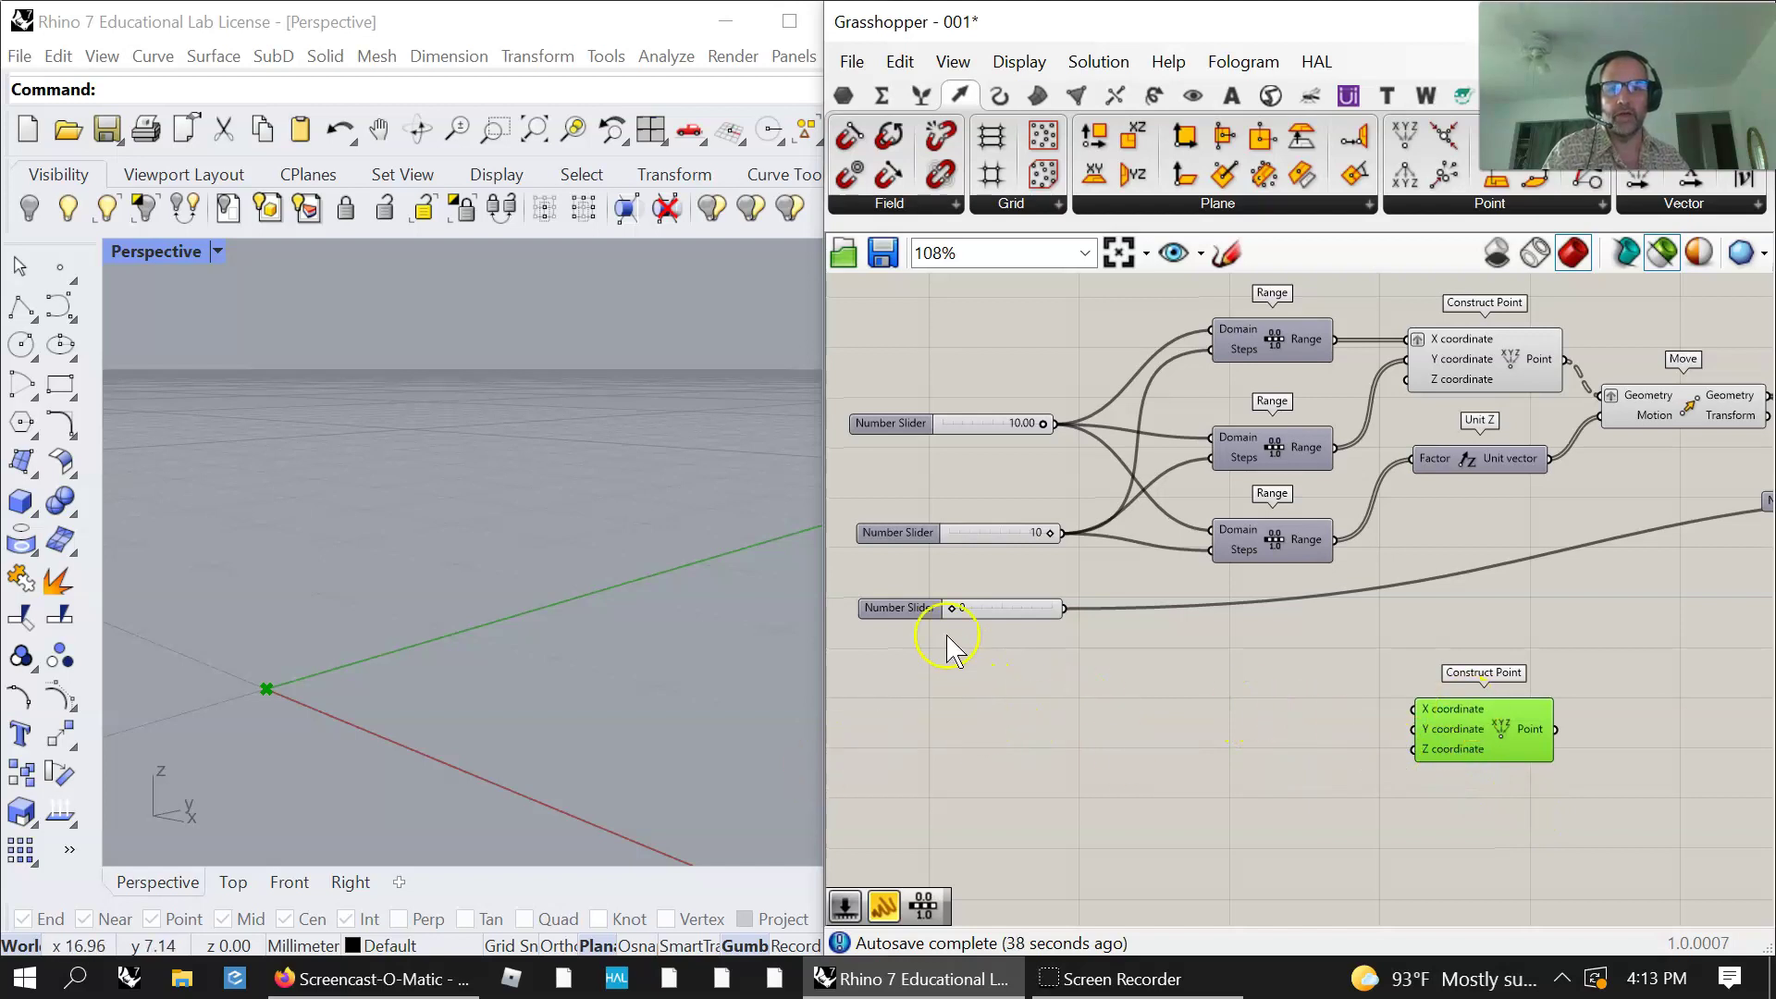
pyautogui.click(965, 444)
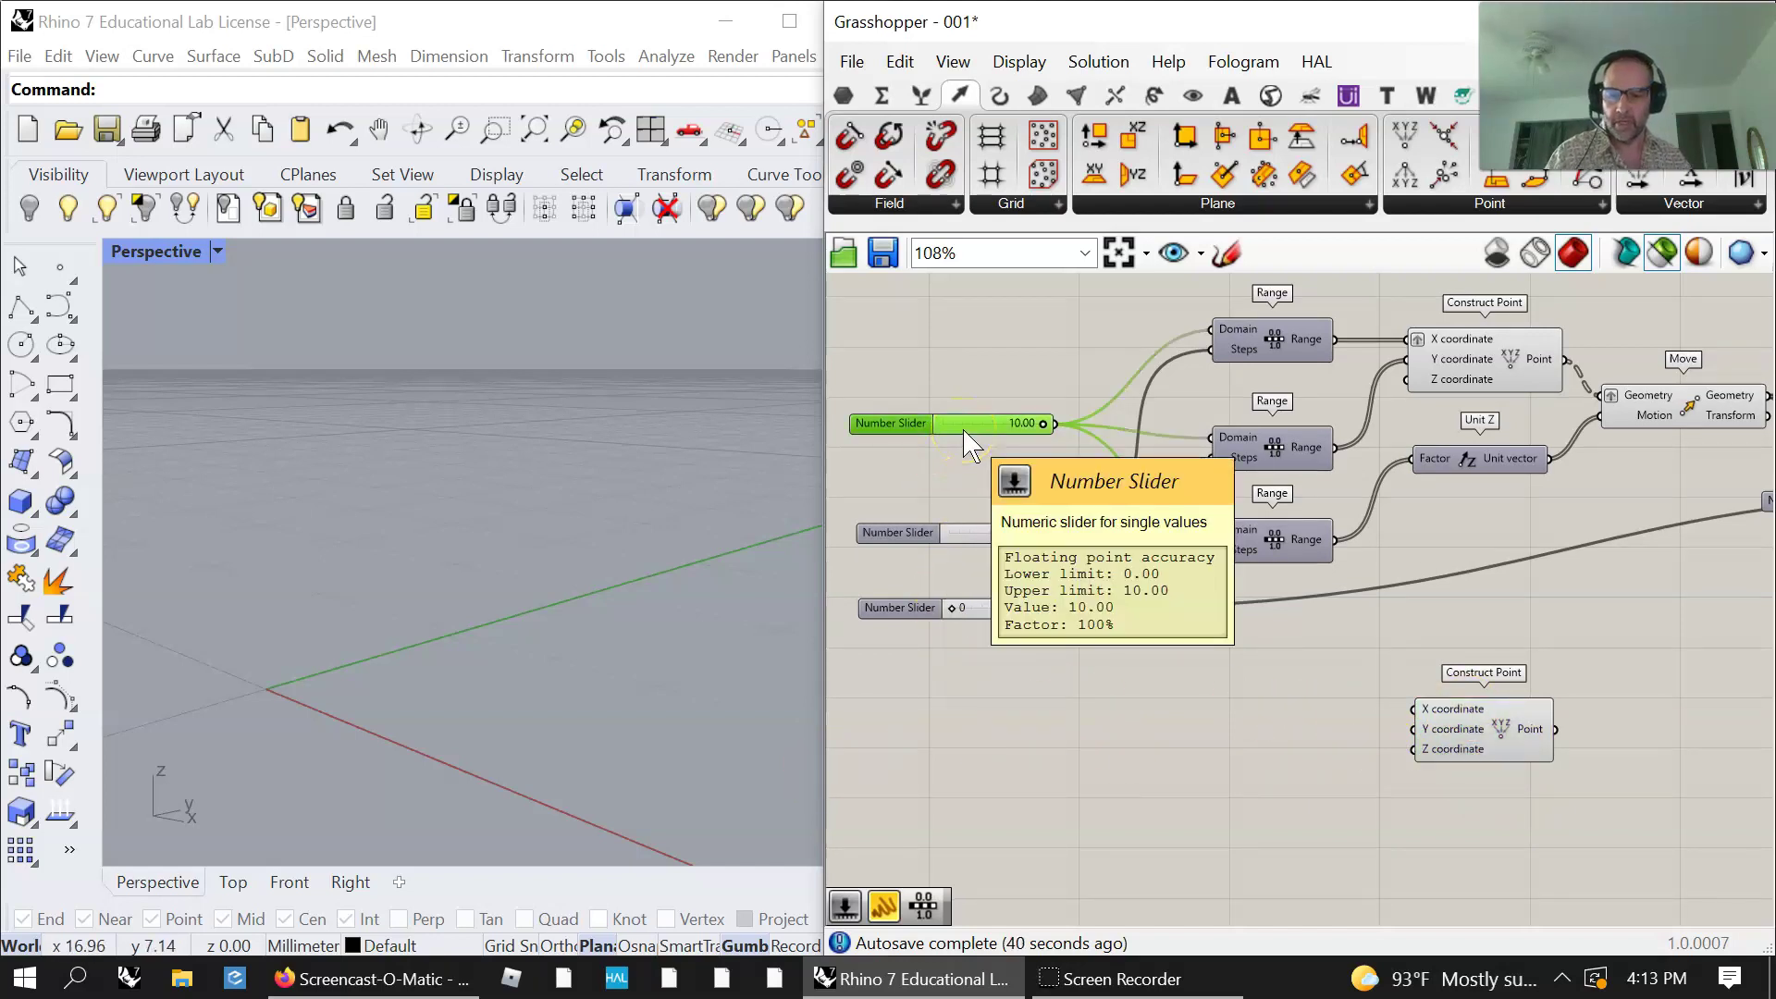
pyautogui.keyDown('alt'); pyautogui.moveTo(965, 444); pyautogui.dragTo(982, 736); pyautogui.keyUp('alt')
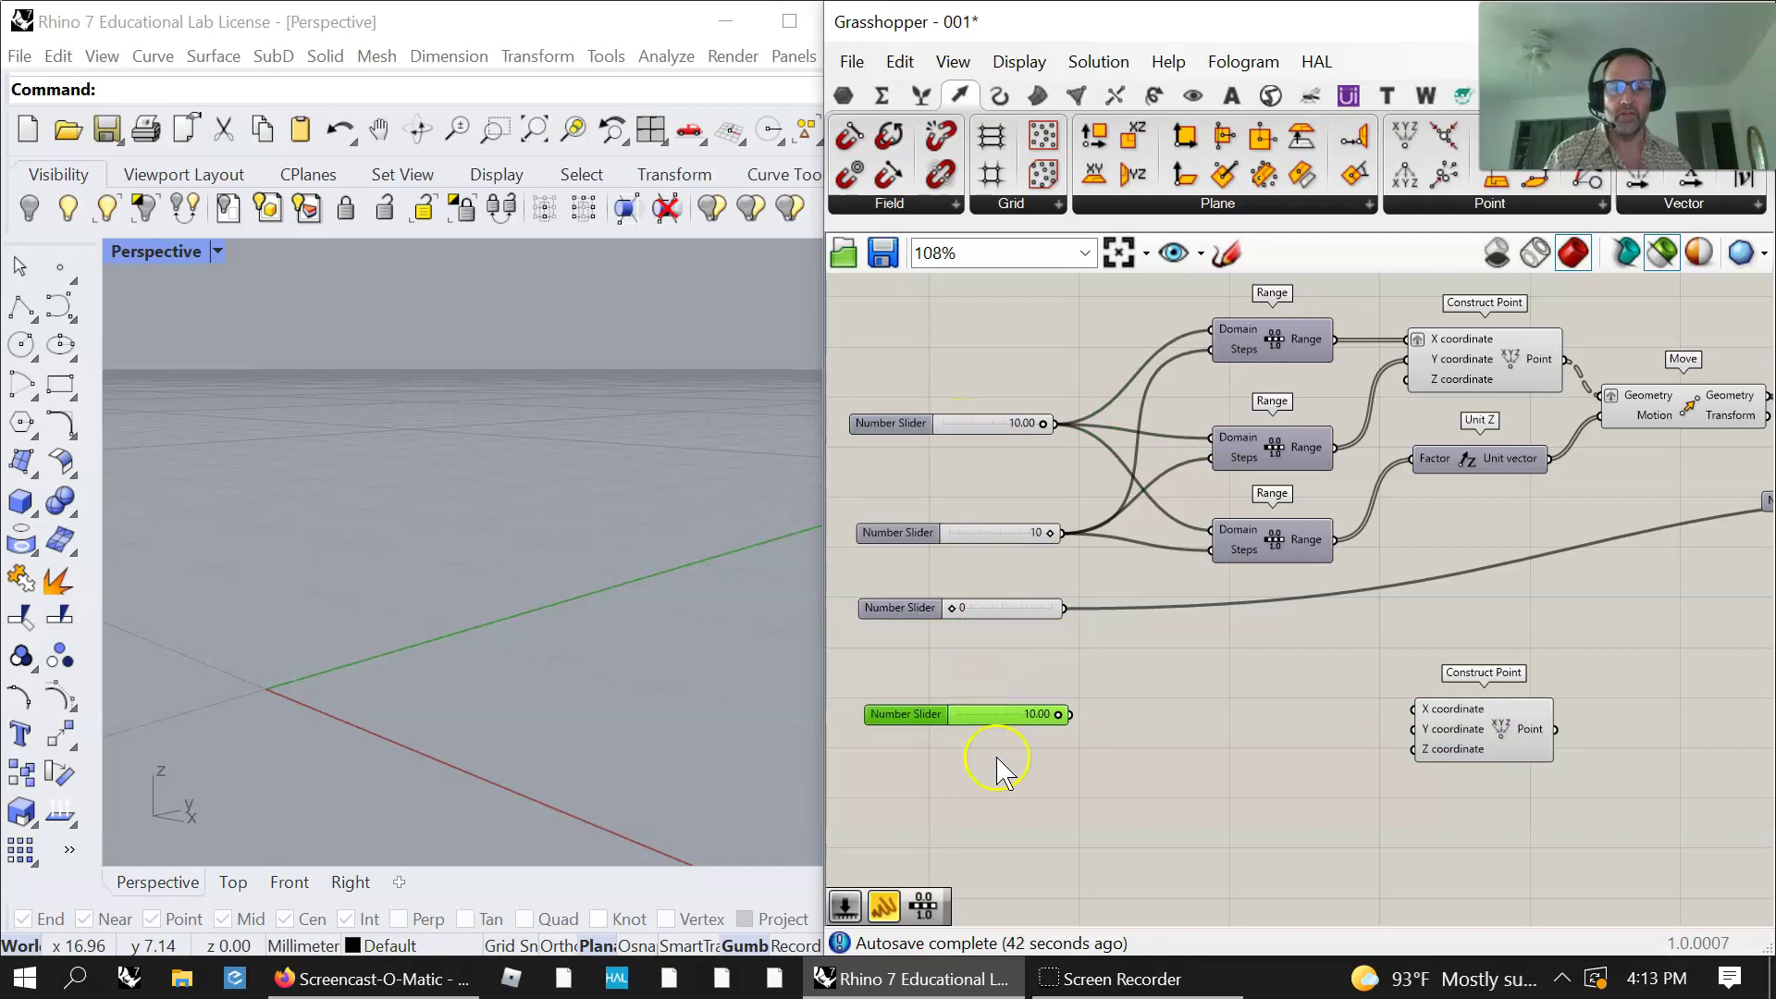
pyautogui.press('Delete')
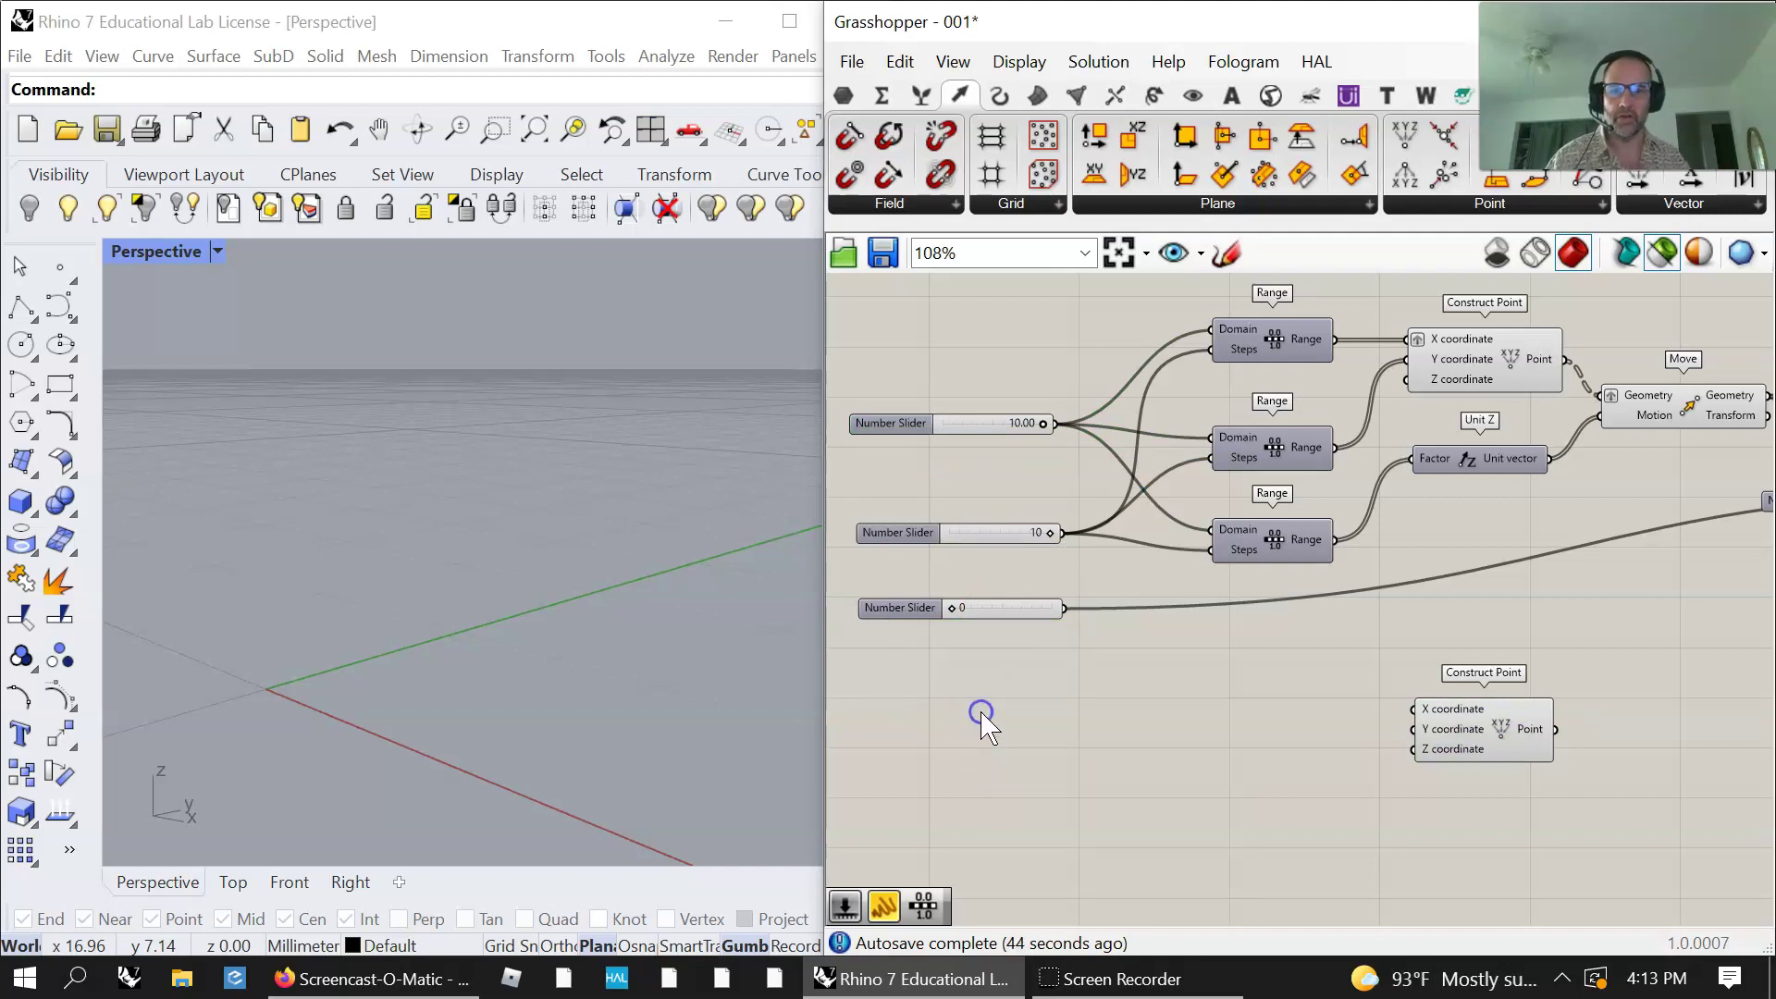
pyautogui.doubleClick(983, 726)
pyautogui.write('2')
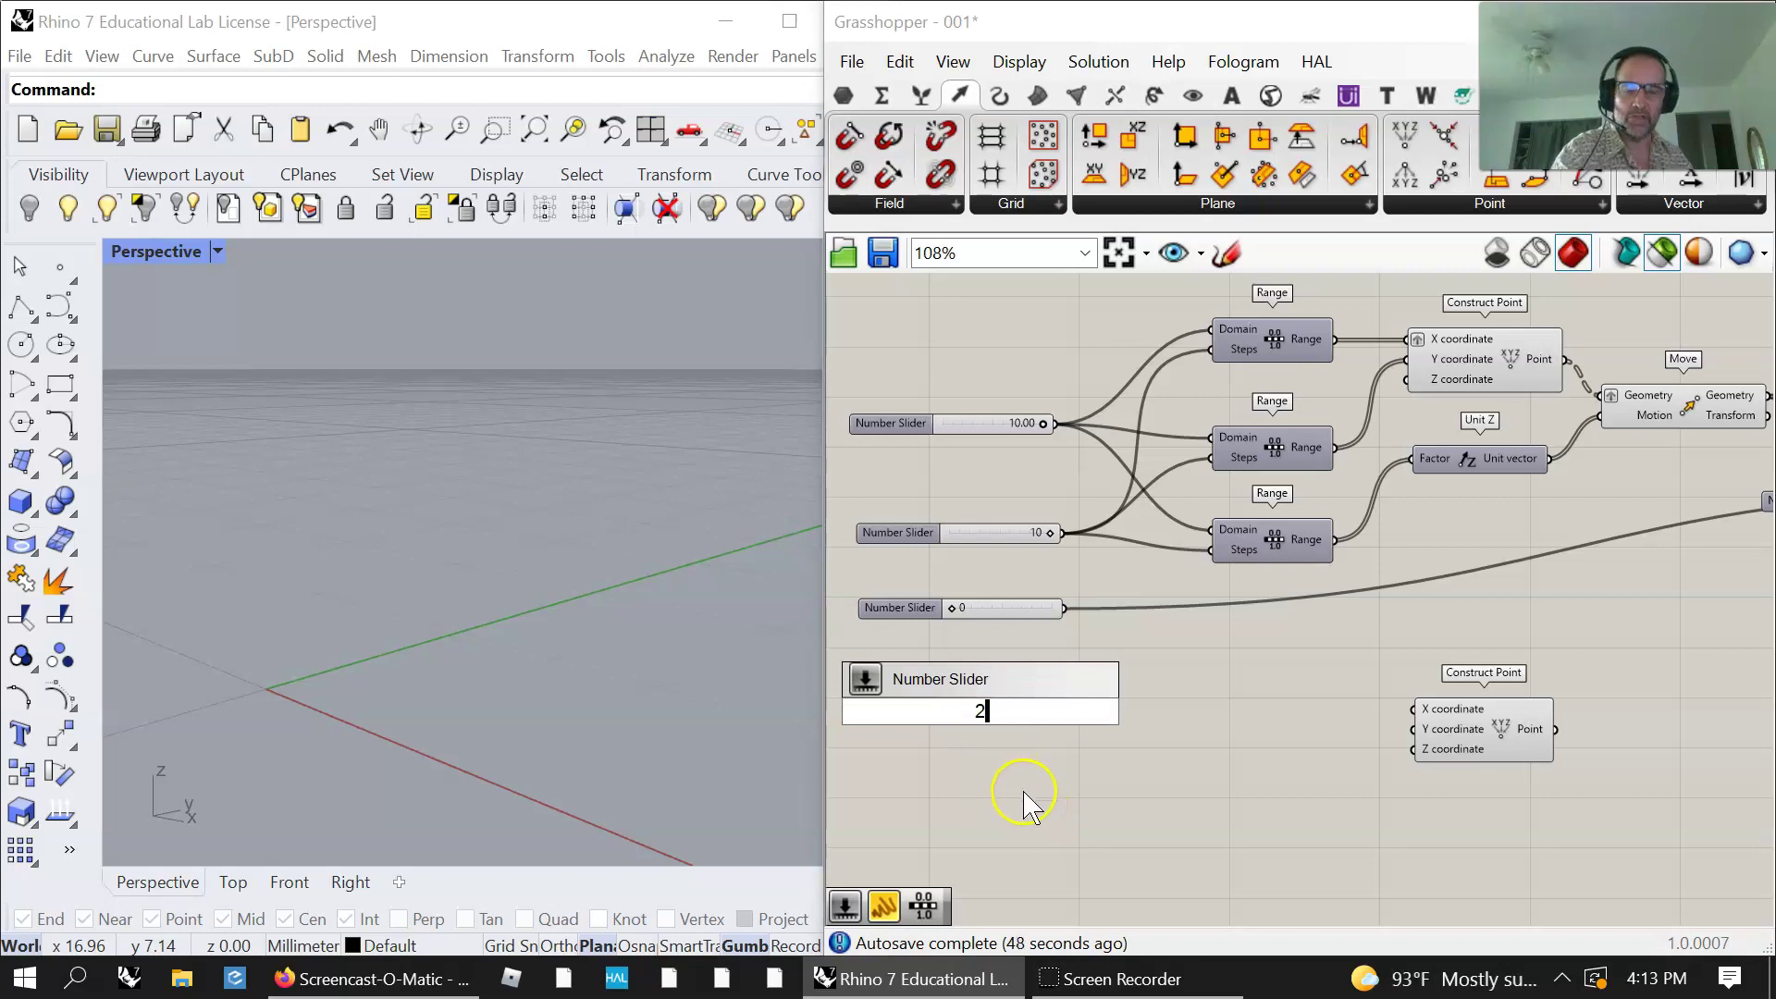
pyautogui.moveTo(1103, 798); pyautogui.dragTo(1022, 683)
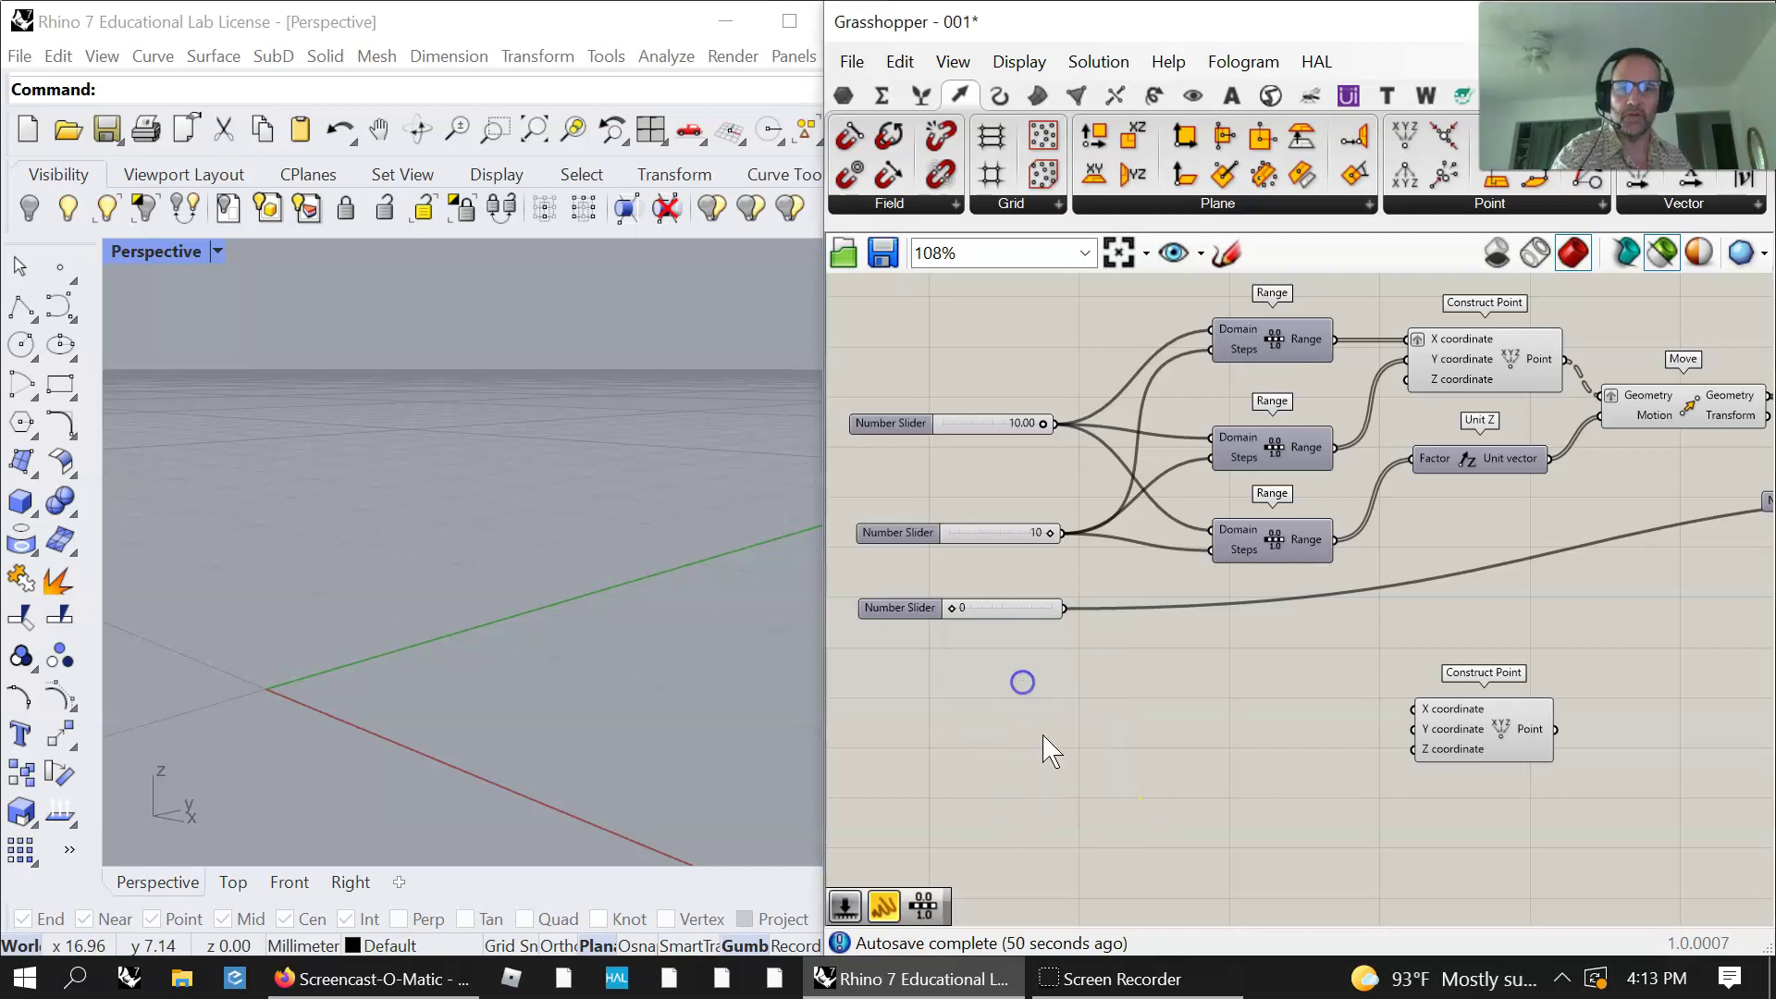
# Step: Add a number slider set to 10.00 and connect it to the new Construct Point's X coordinate input
pyautogui.doubleClick(999, 713)
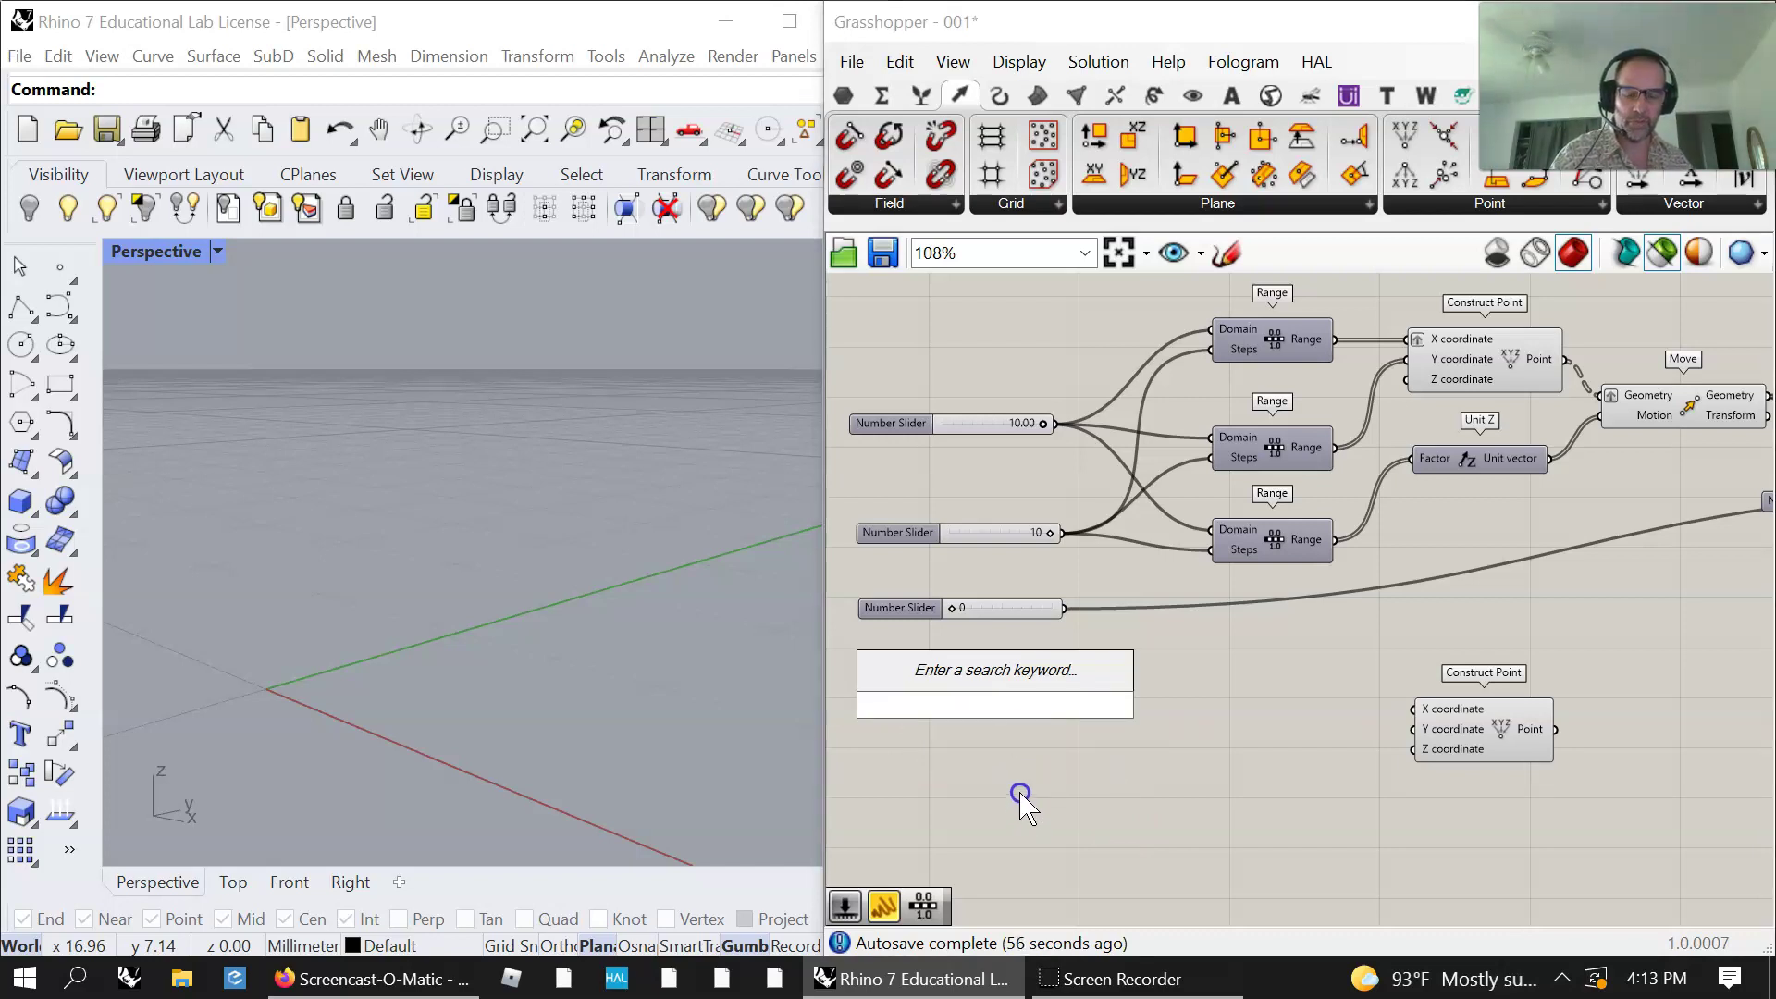
pyautogui.write('2')
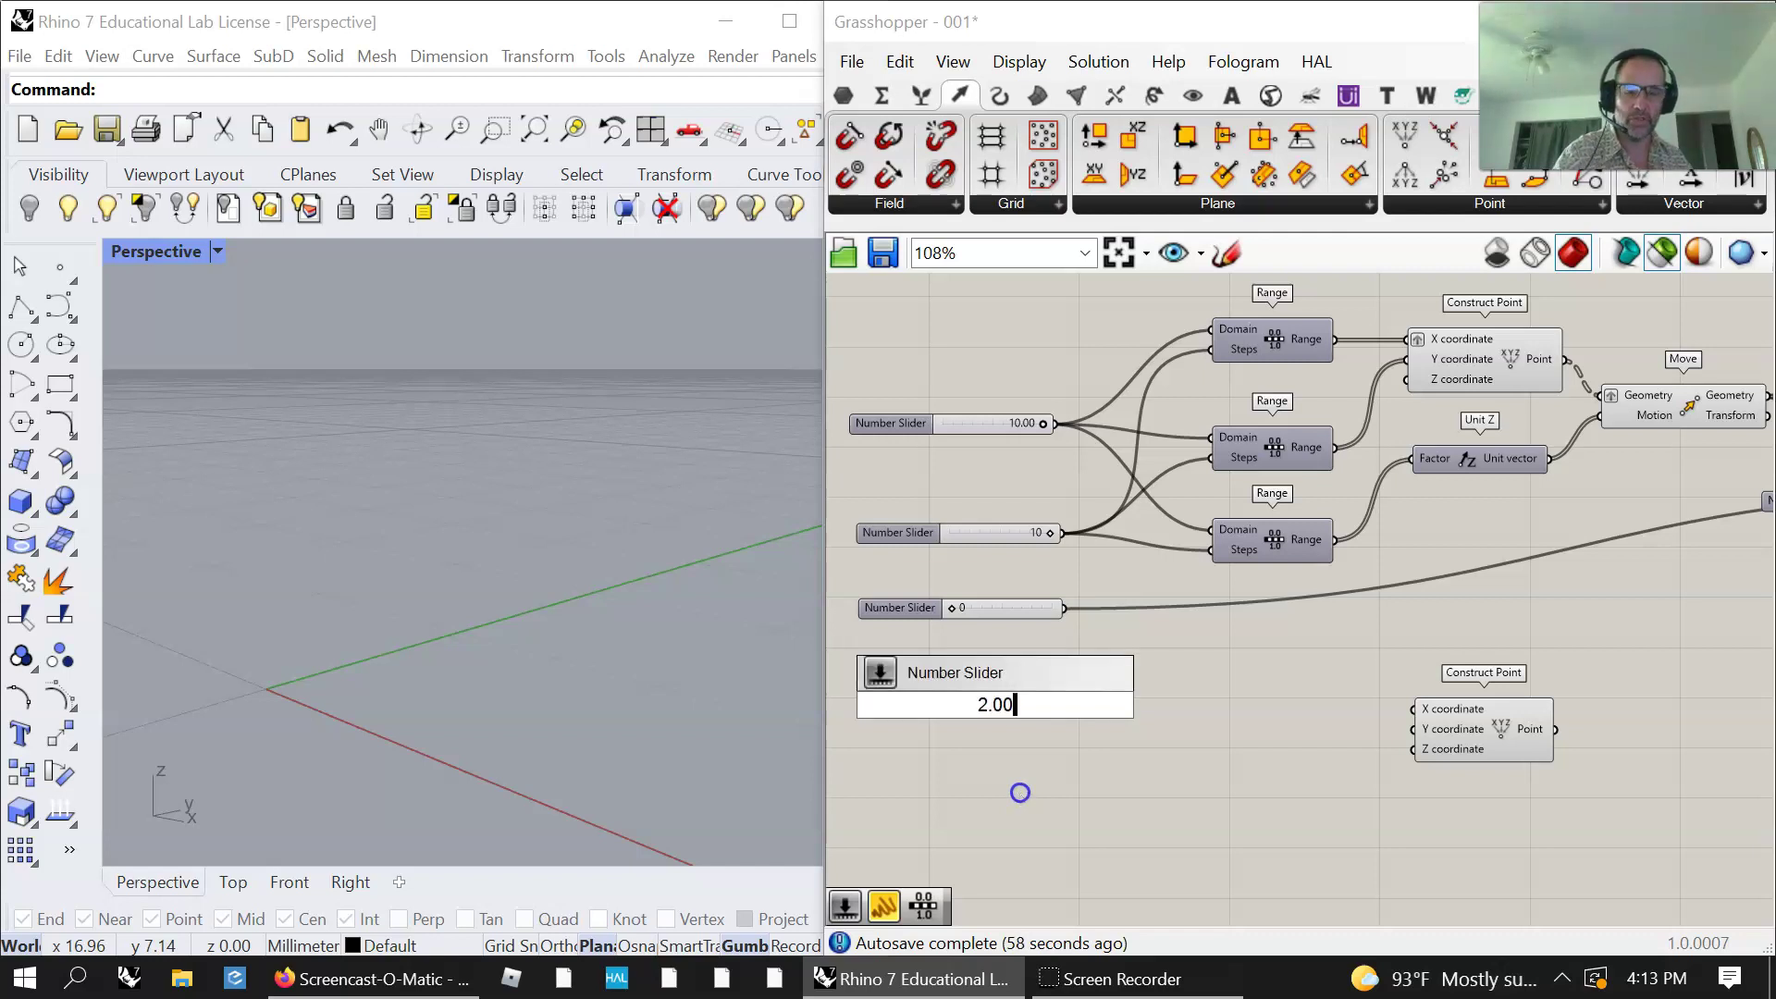
pyautogui.press('Return')
pyautogui.moveTo(1006, 709); pyautogui.dragTo(1413, 710)
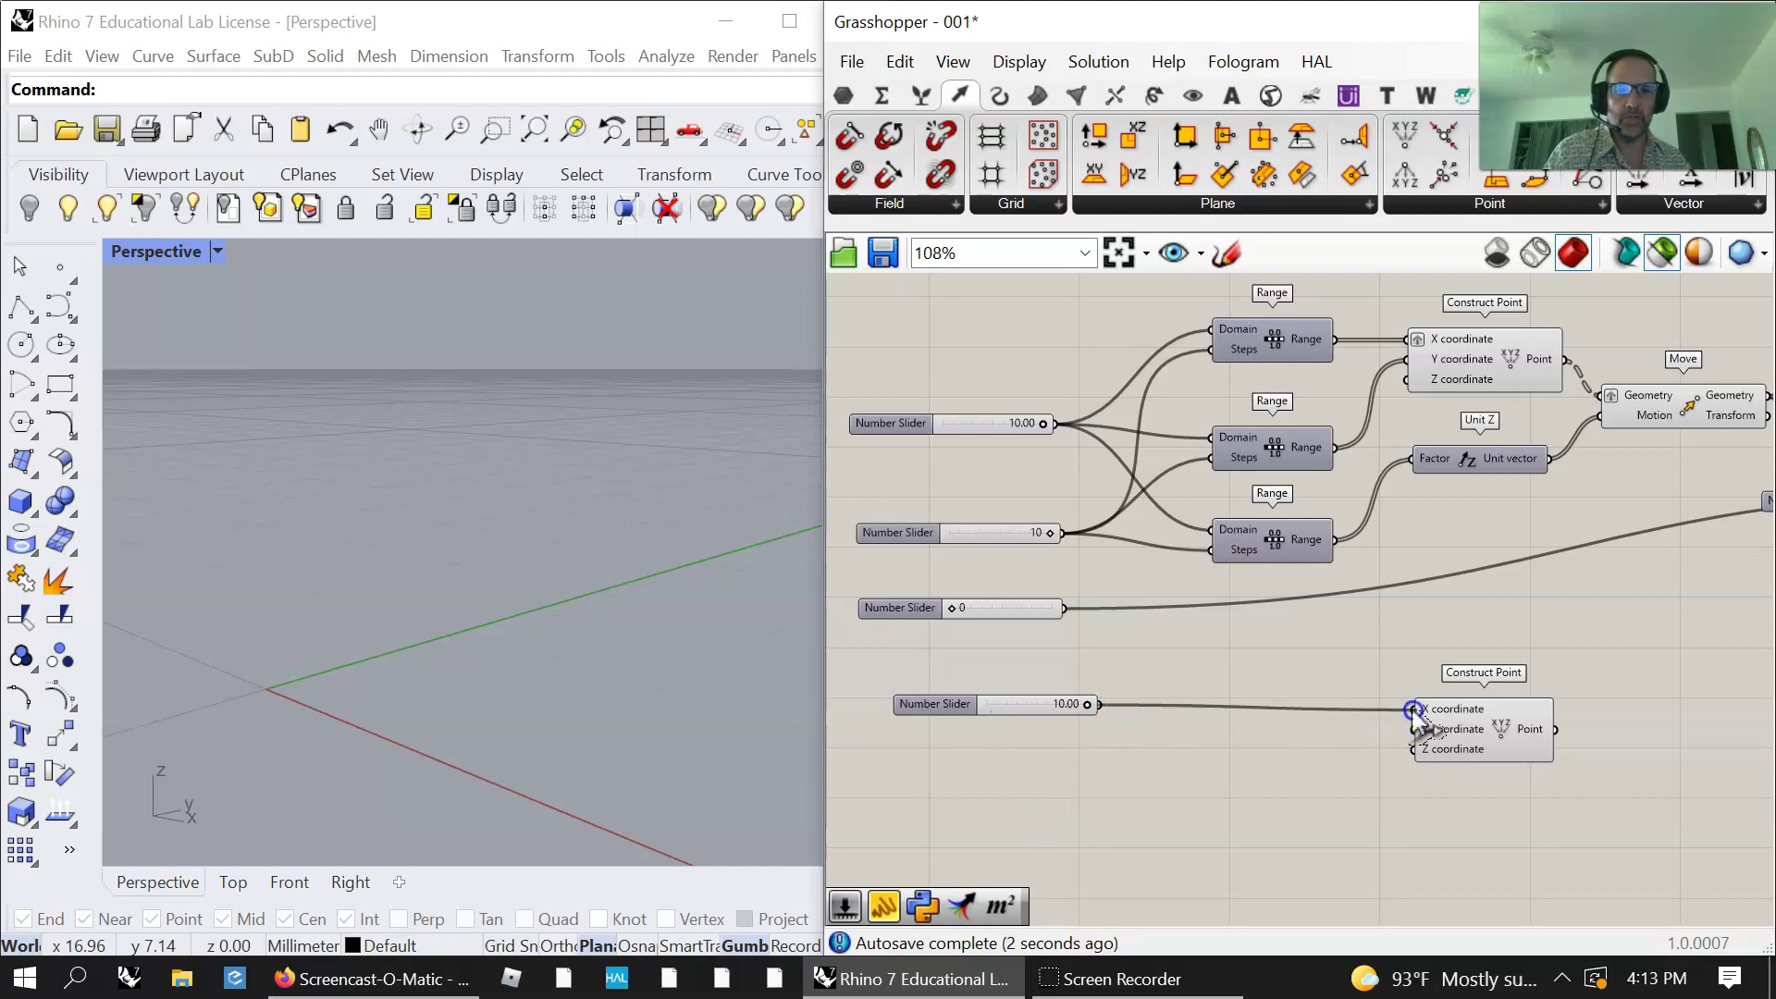
pyautogui.moveTo(1101, 709); pyautogui.dragTo(1360, 736)
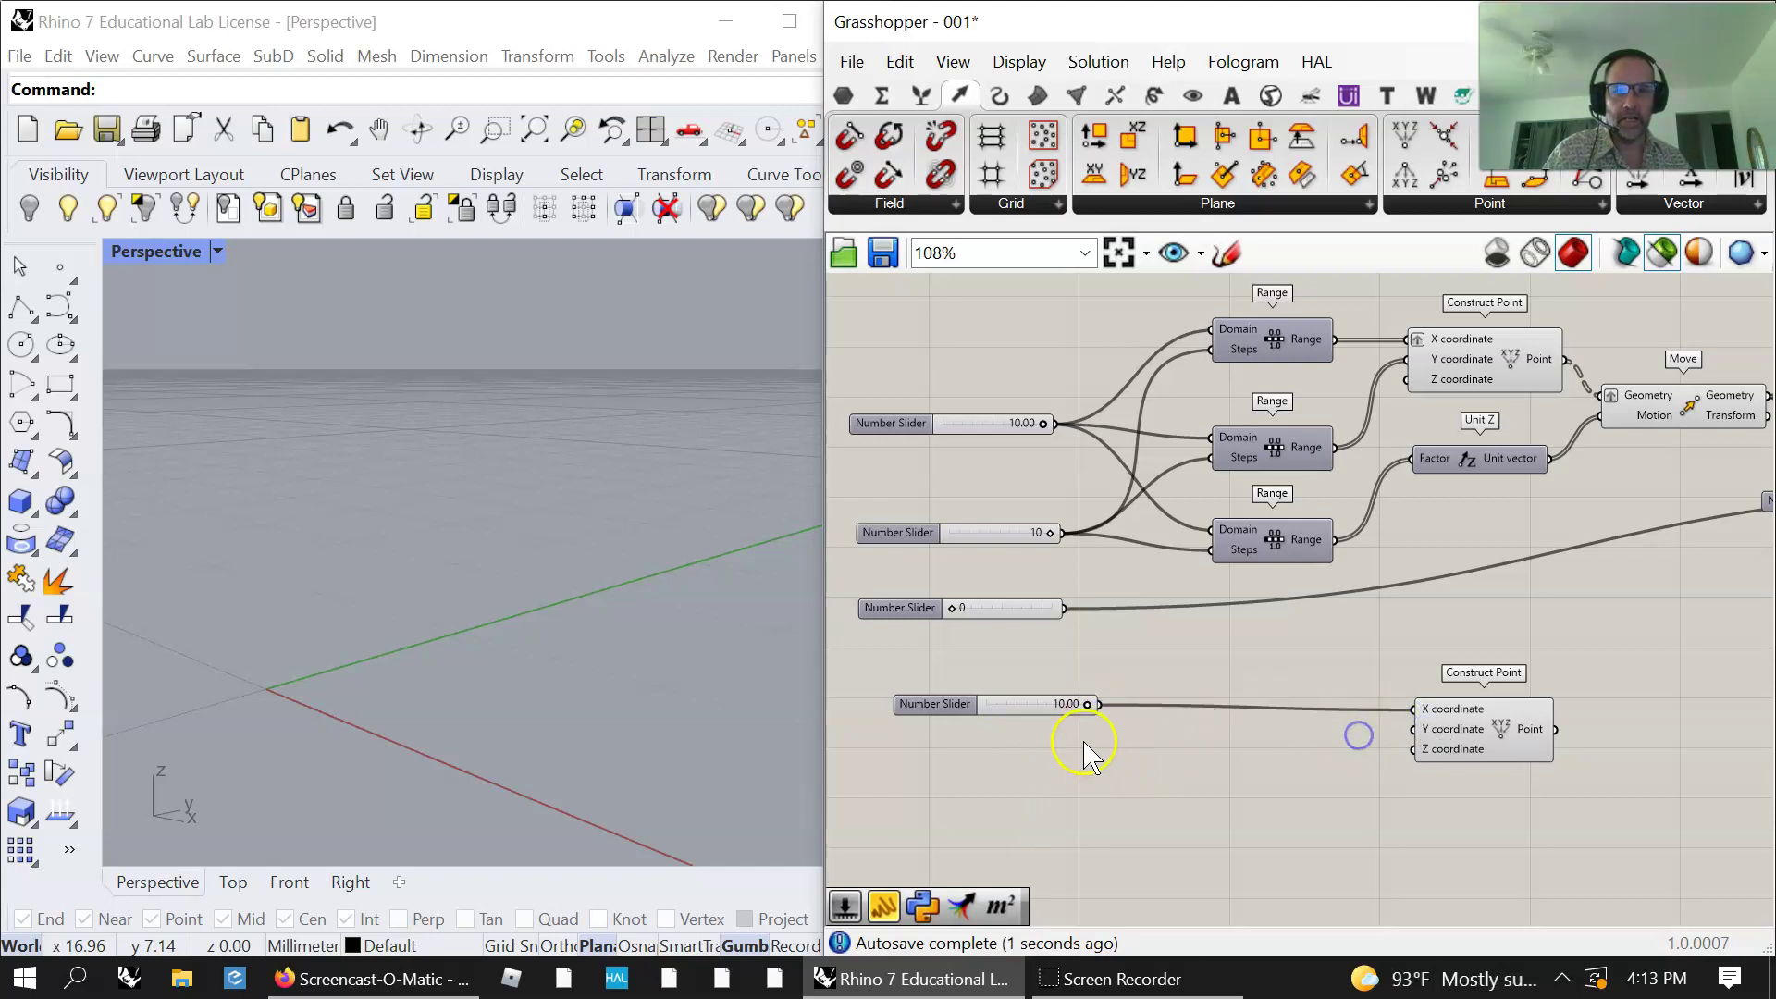
# Step: Connect the 10.00 number slider to the new Construct Point's Y and Z coordinate inputs and preview the point
pyautogui.moveTo(1099, 710); pyautogui.dragTo(1371, 746)
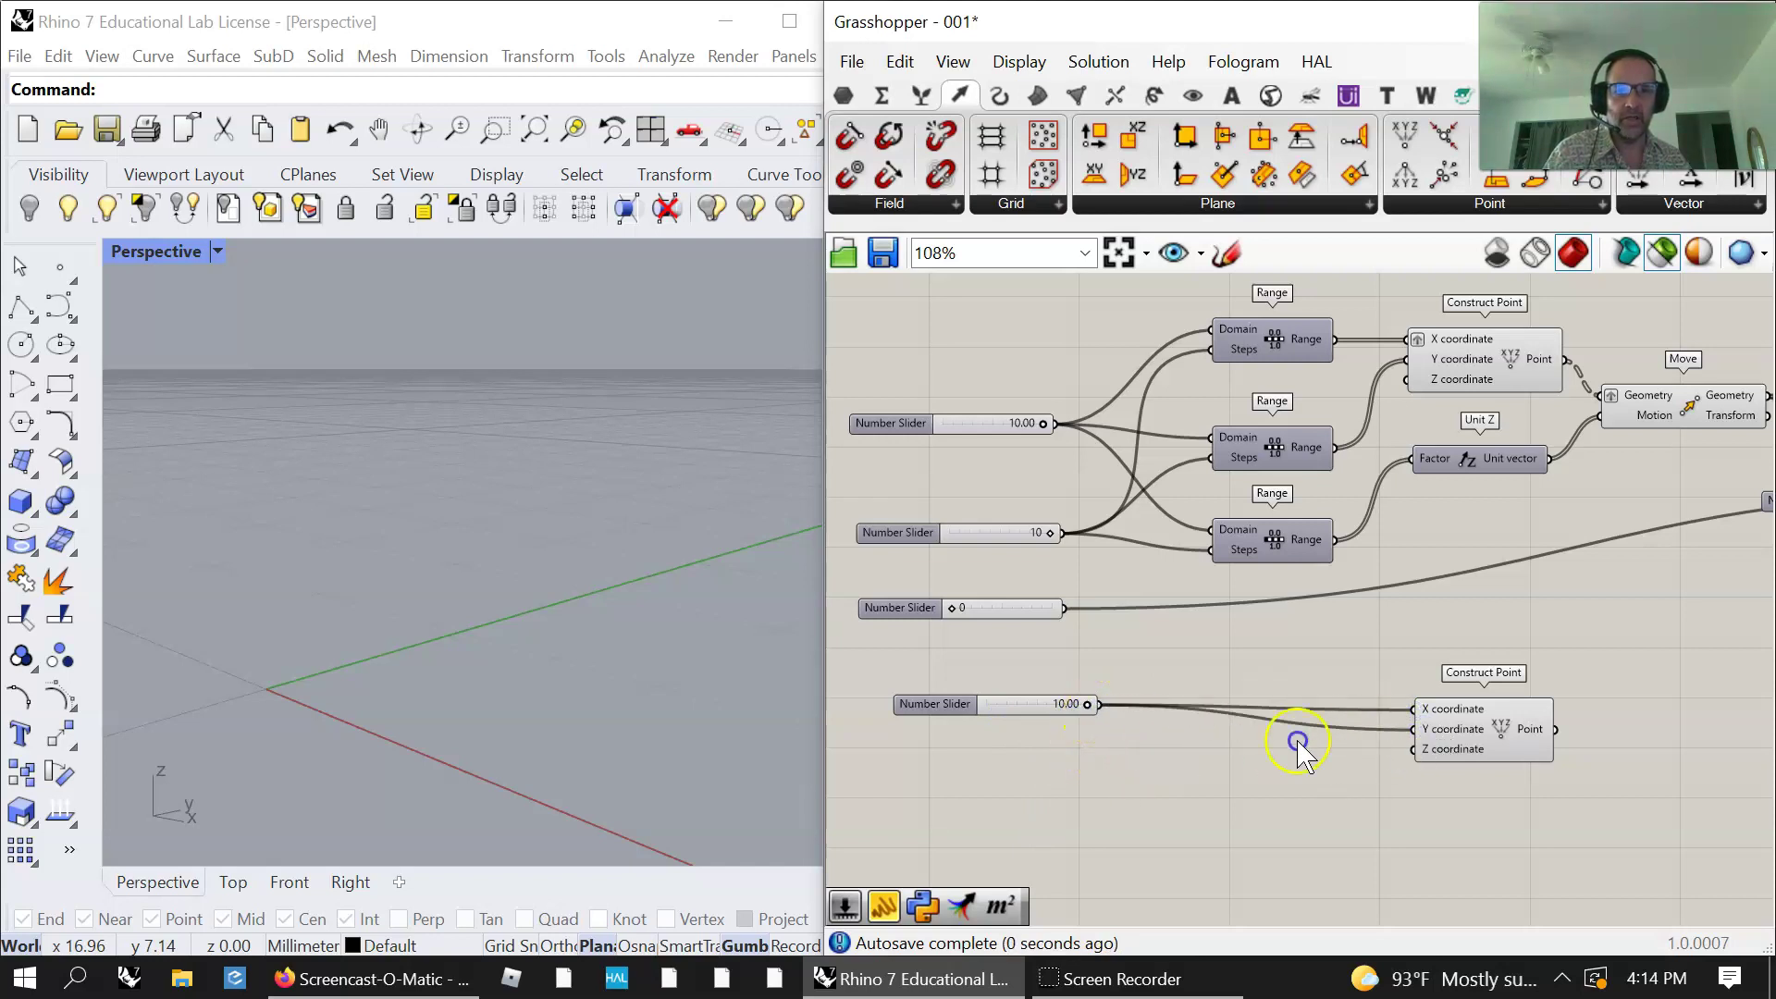
pyautogui.moveTo(1101, 710); pyautogui.dragTo(1413, 750)
pyautogui.click(1497, 748)
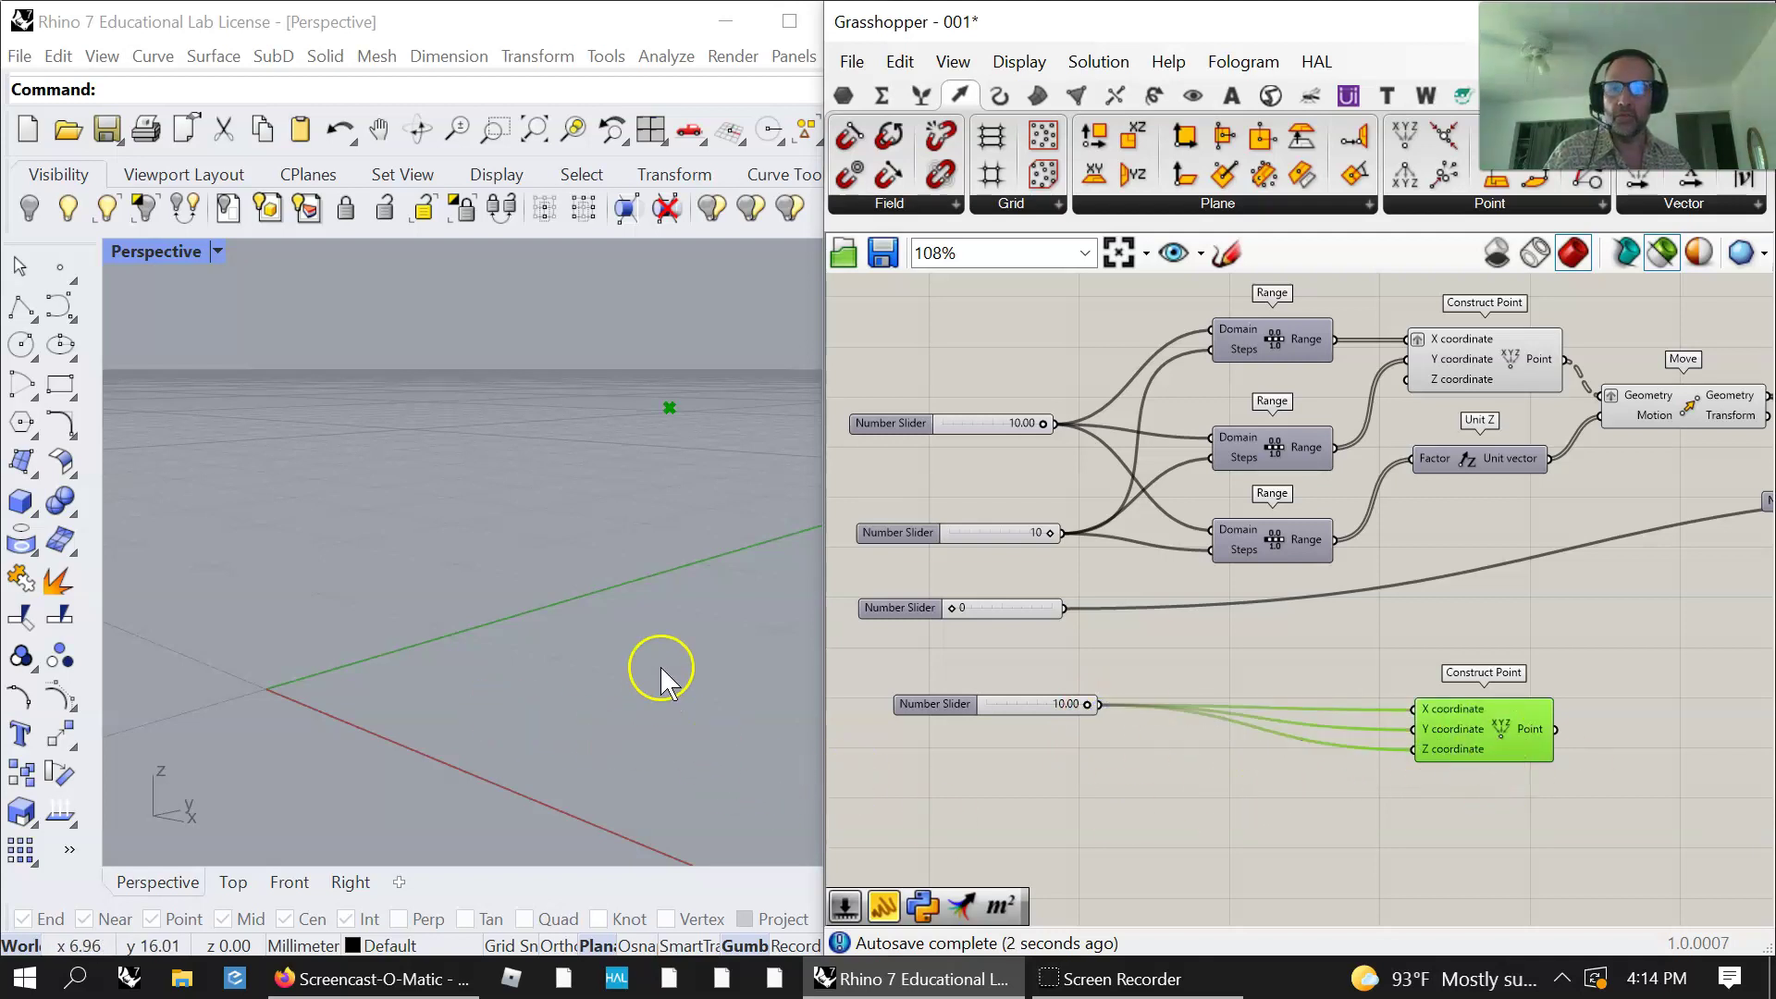
# Step: Add a Range component between the 10.00 slider and the new Construct Point, and connect the slider to its Domain input
pyautogui.moveTo(1088, 709); pyautogui.dragTo(1143, 693)
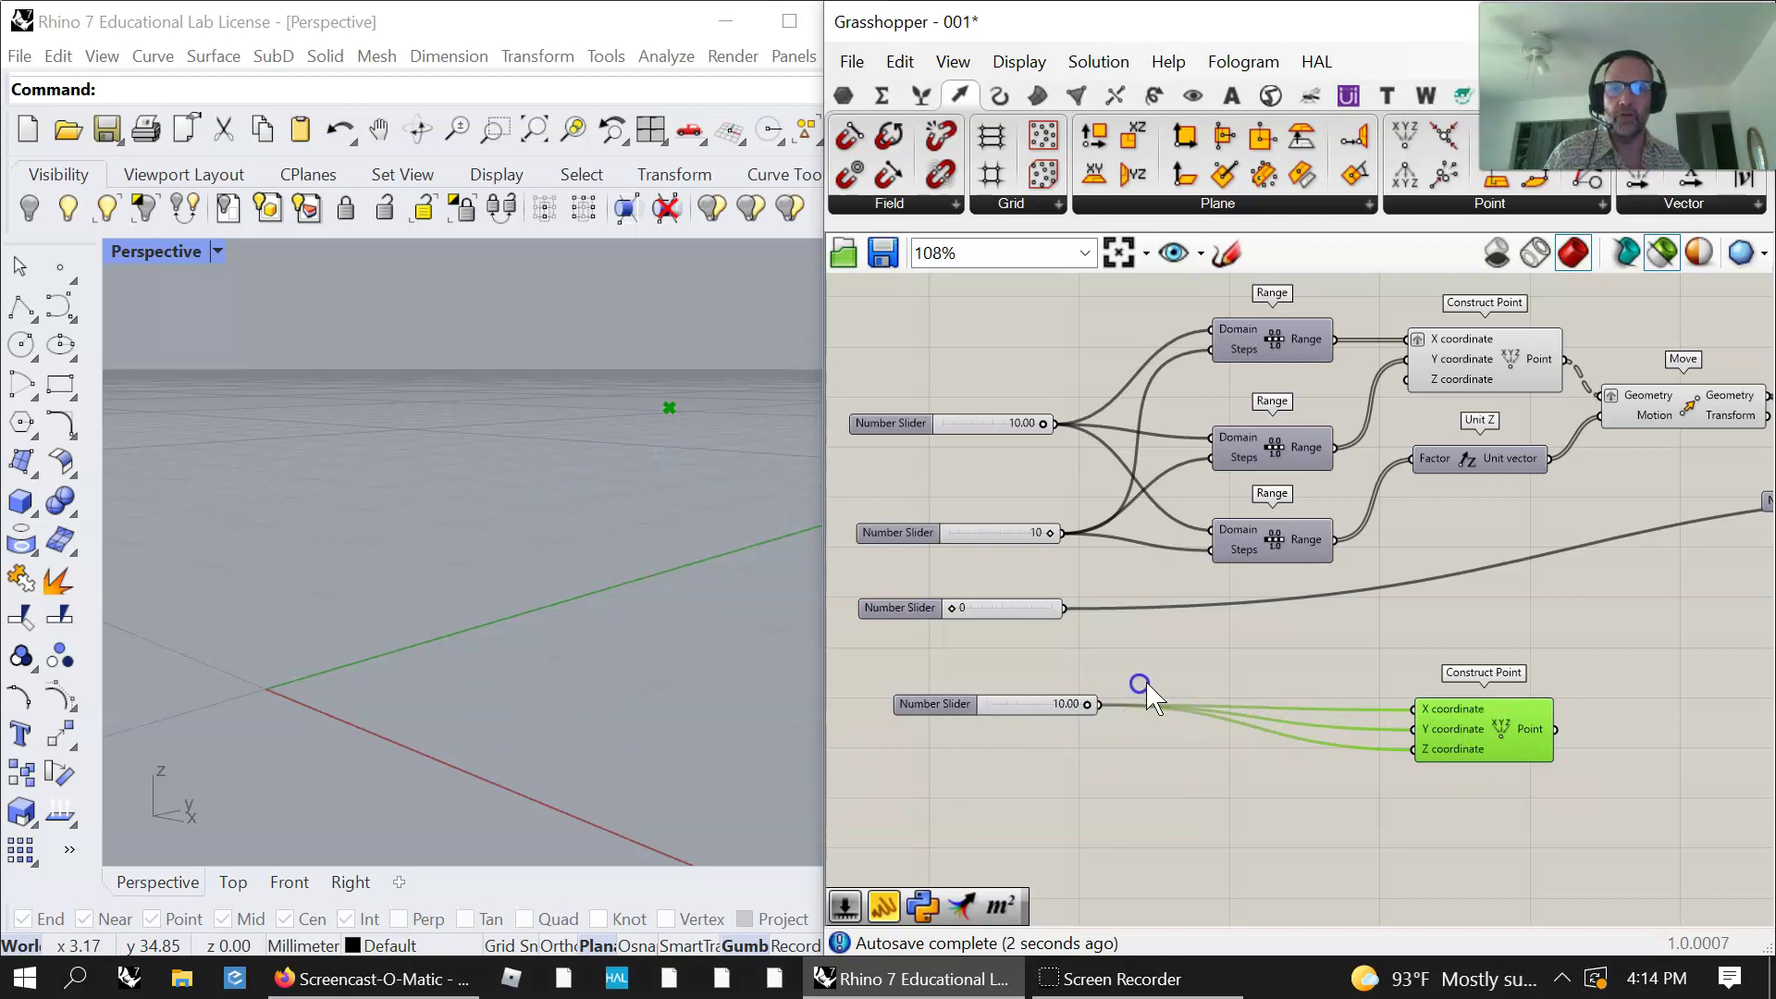
pyautogui.moveTo(1001, 712); pyautogui.dragTo(984, 726)
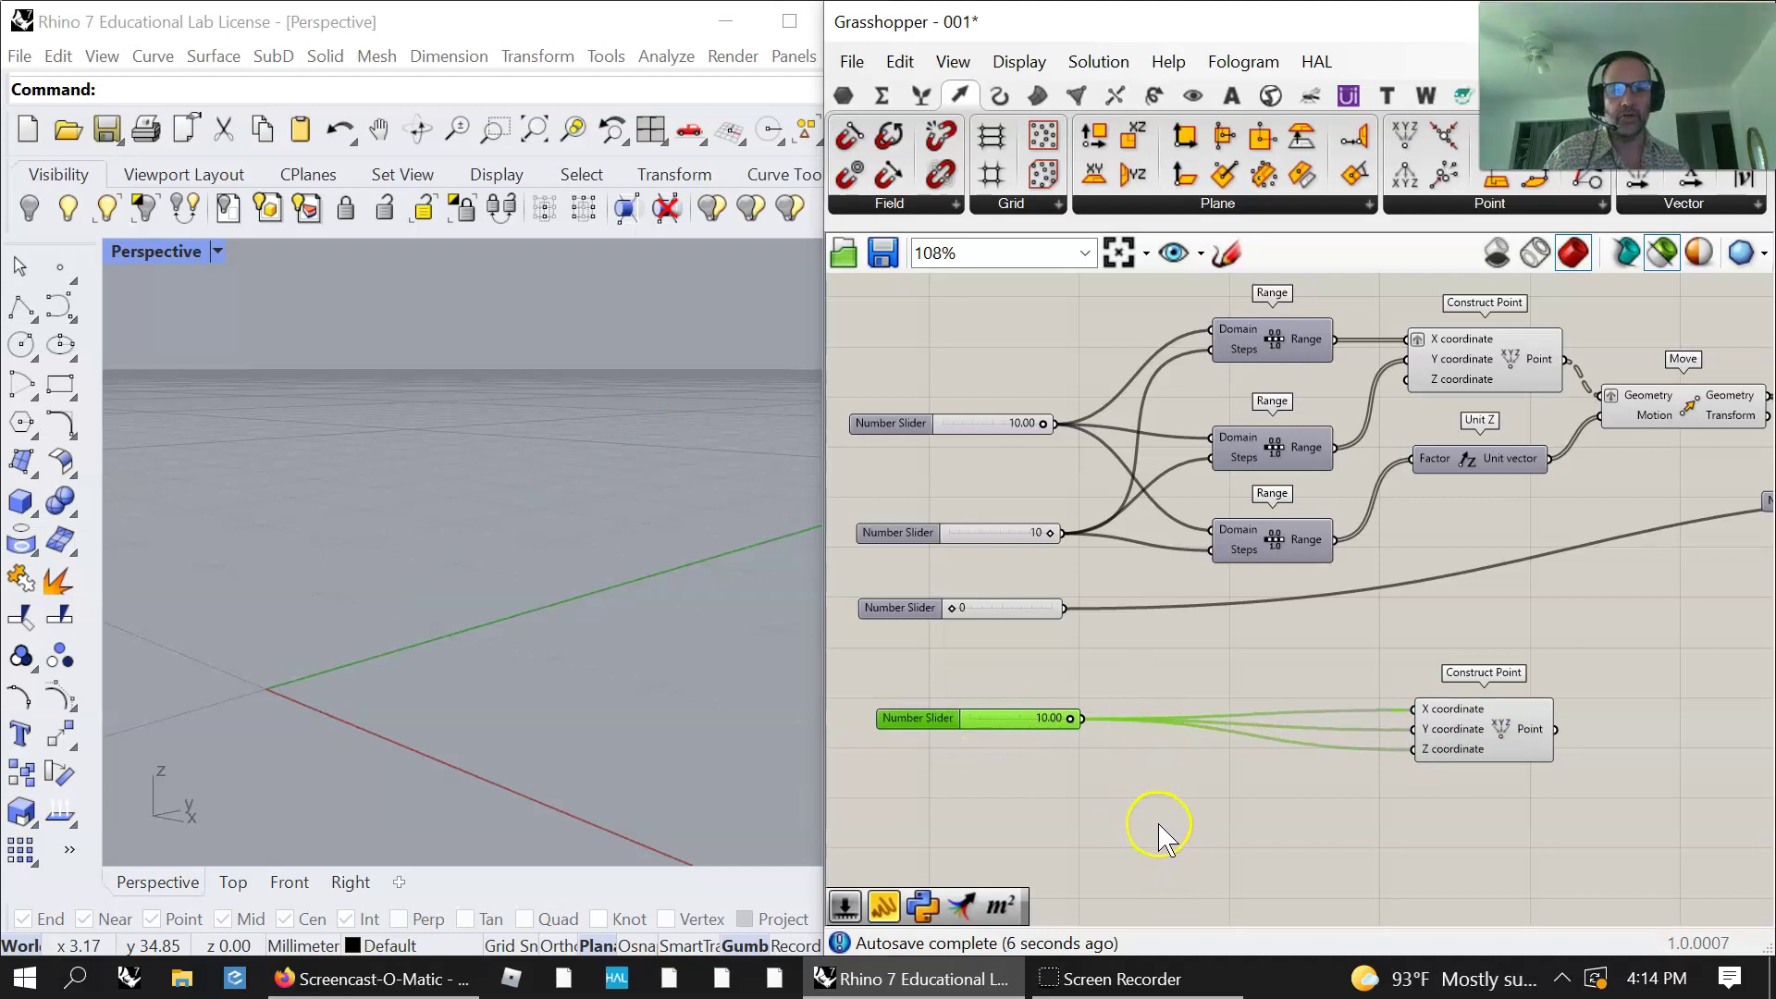
pyautogui.moveTo(1021, 717); pyautogui.dragTo(1019, 714)
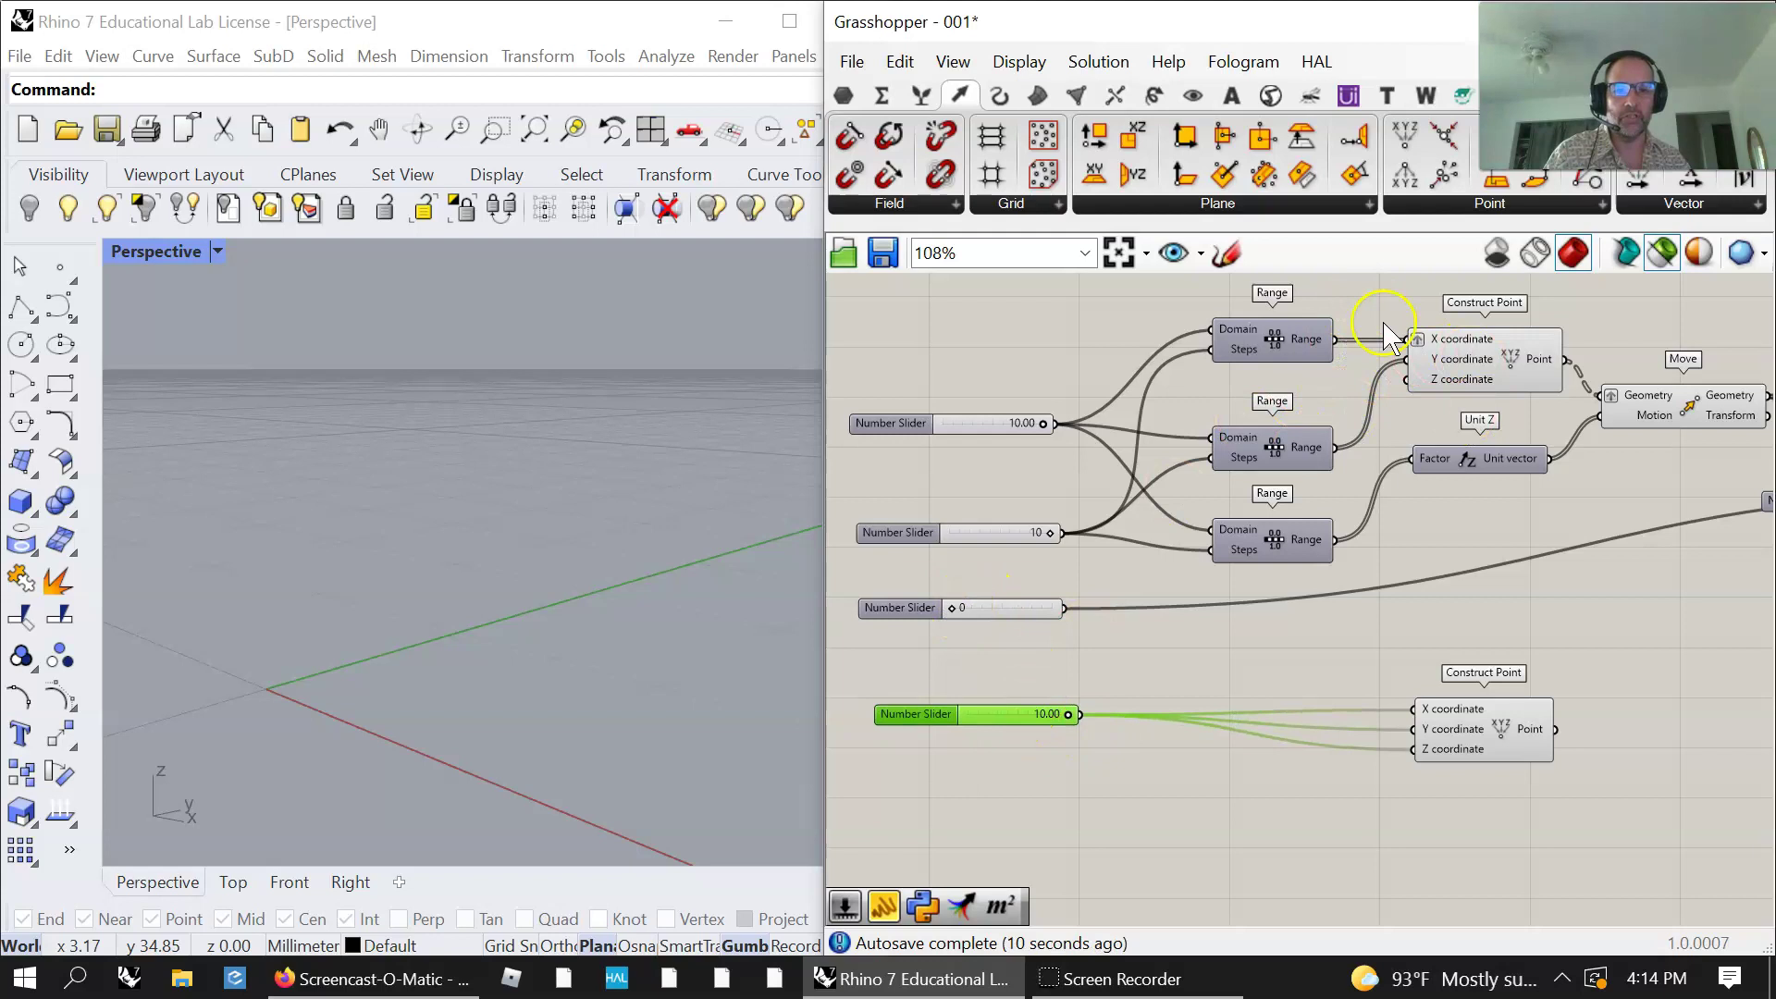
pyautogui.click(922, 94)
pyautogui.click(994, 210)
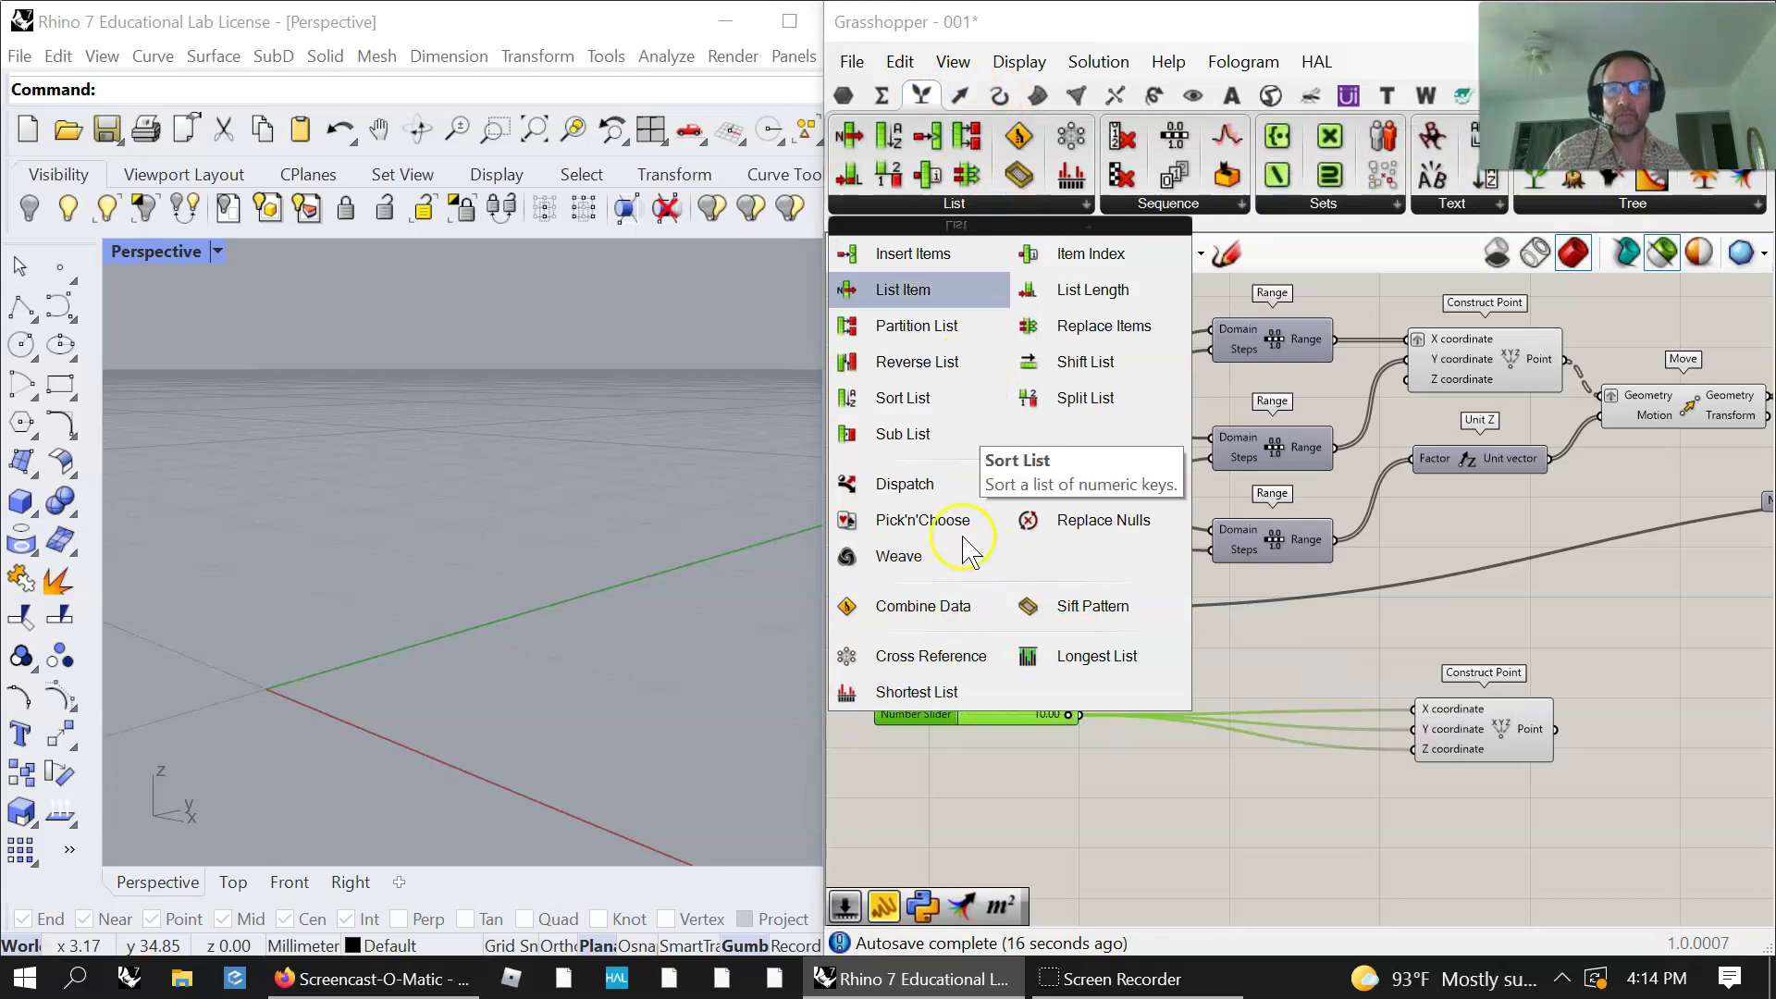
pyautogui.click(1157, 211)
pyautogui.moveTo(1168, 520); pyautogui.dragTo(1251, 729)
pyautogui.moveTo(1080, 715); pyautogui.dragTo(1216, 669)
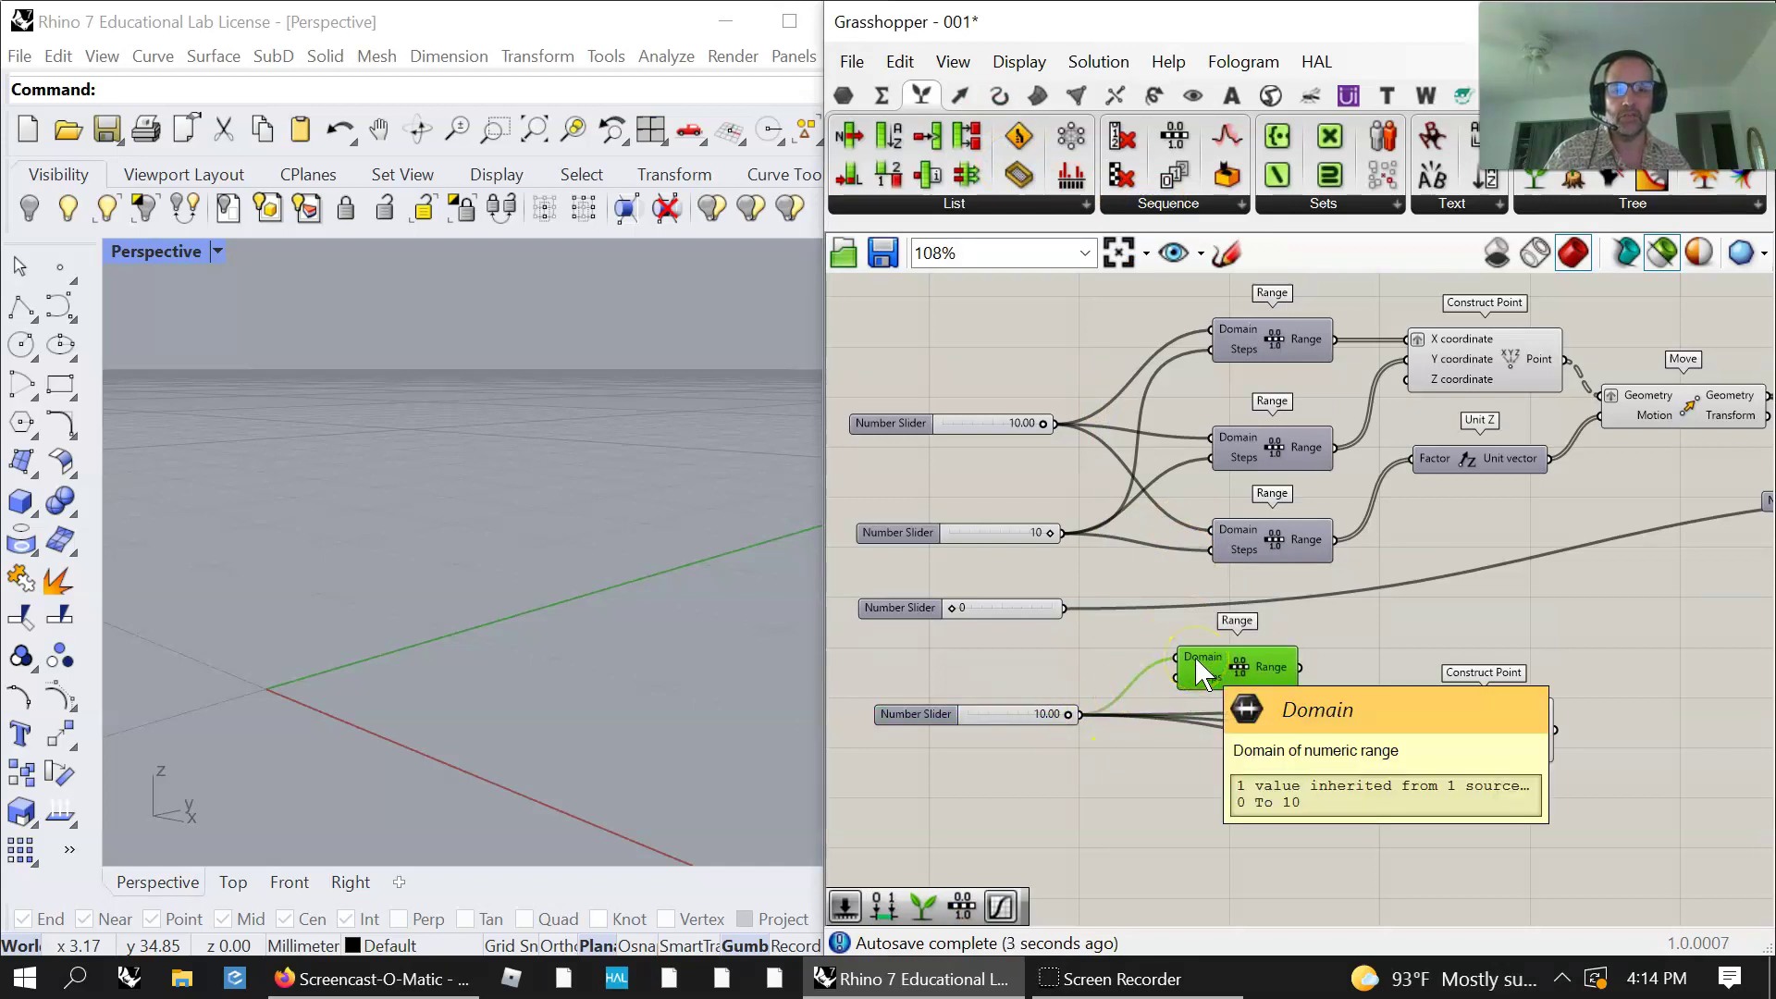
# Step: Add a second number slider below the first, connect it to the new Range's Steps input and set it to 10
pyautogui.doubleClick(996, 775)
pyautogui.write('3')
pyautogui.press('Return')
pyautogui.moveTo(1096, 770); pyautogui.dragTo(1173, 704)
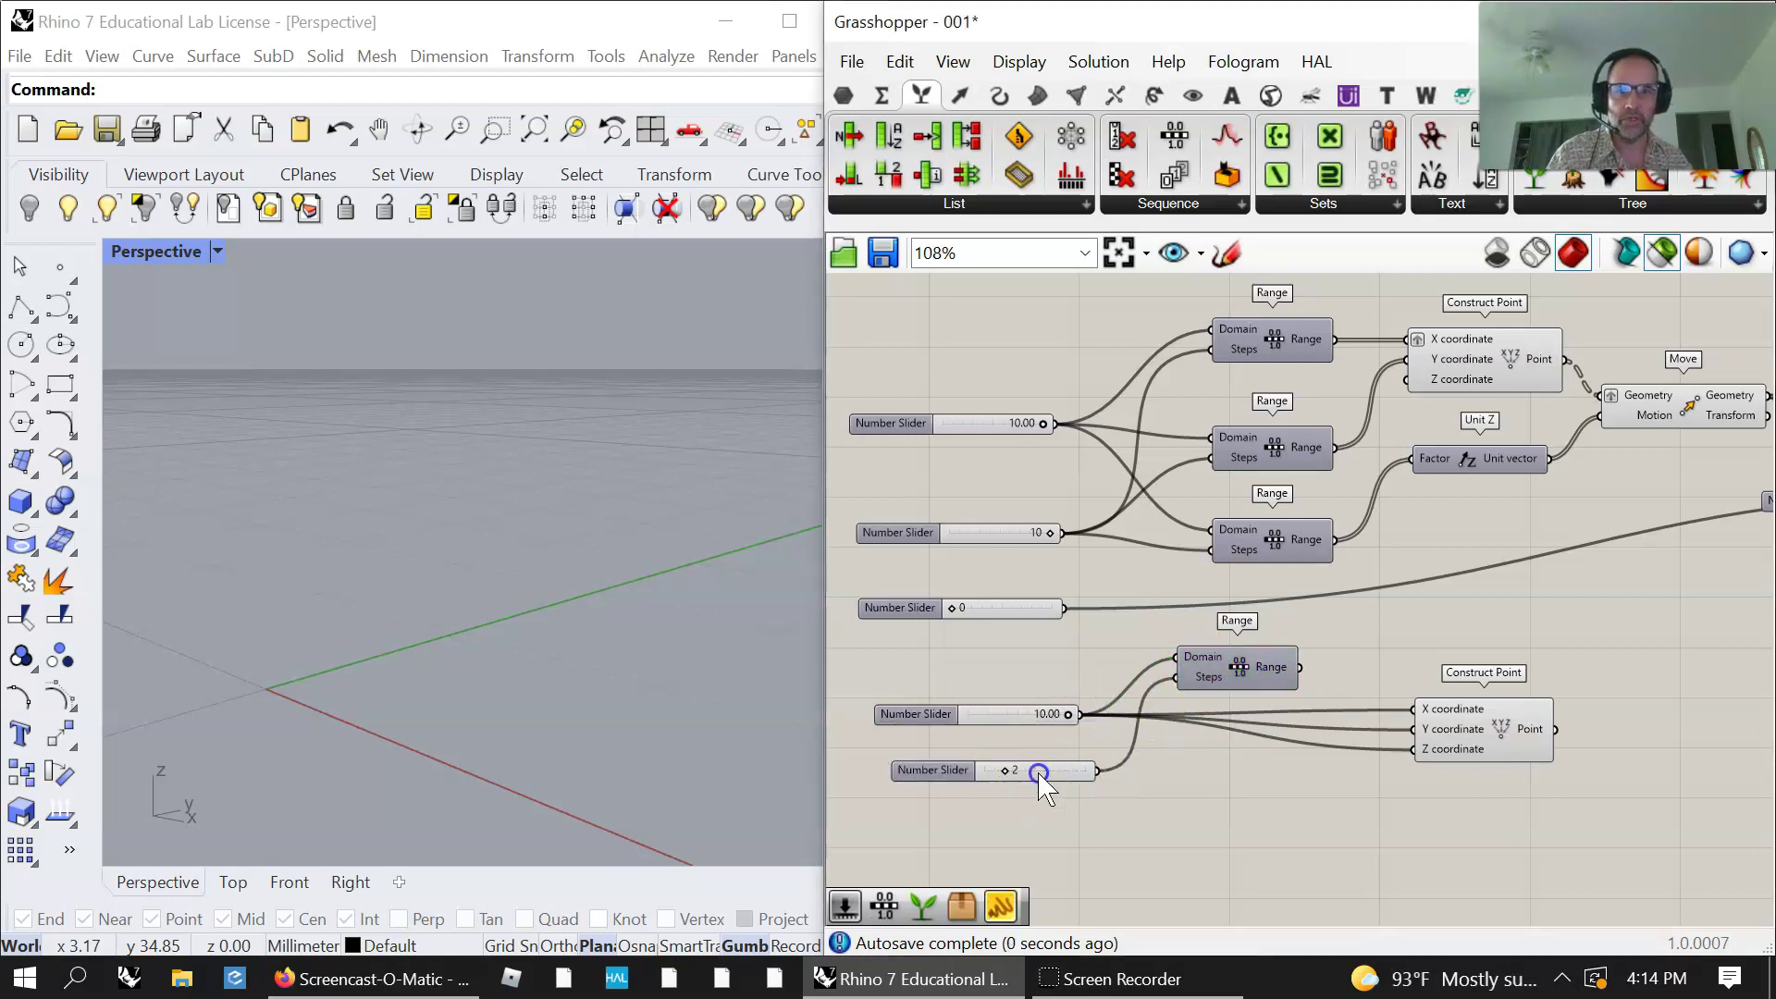
pyautogui.moveTo(1008, 776); pyautogui.dragTo(1045, 775)
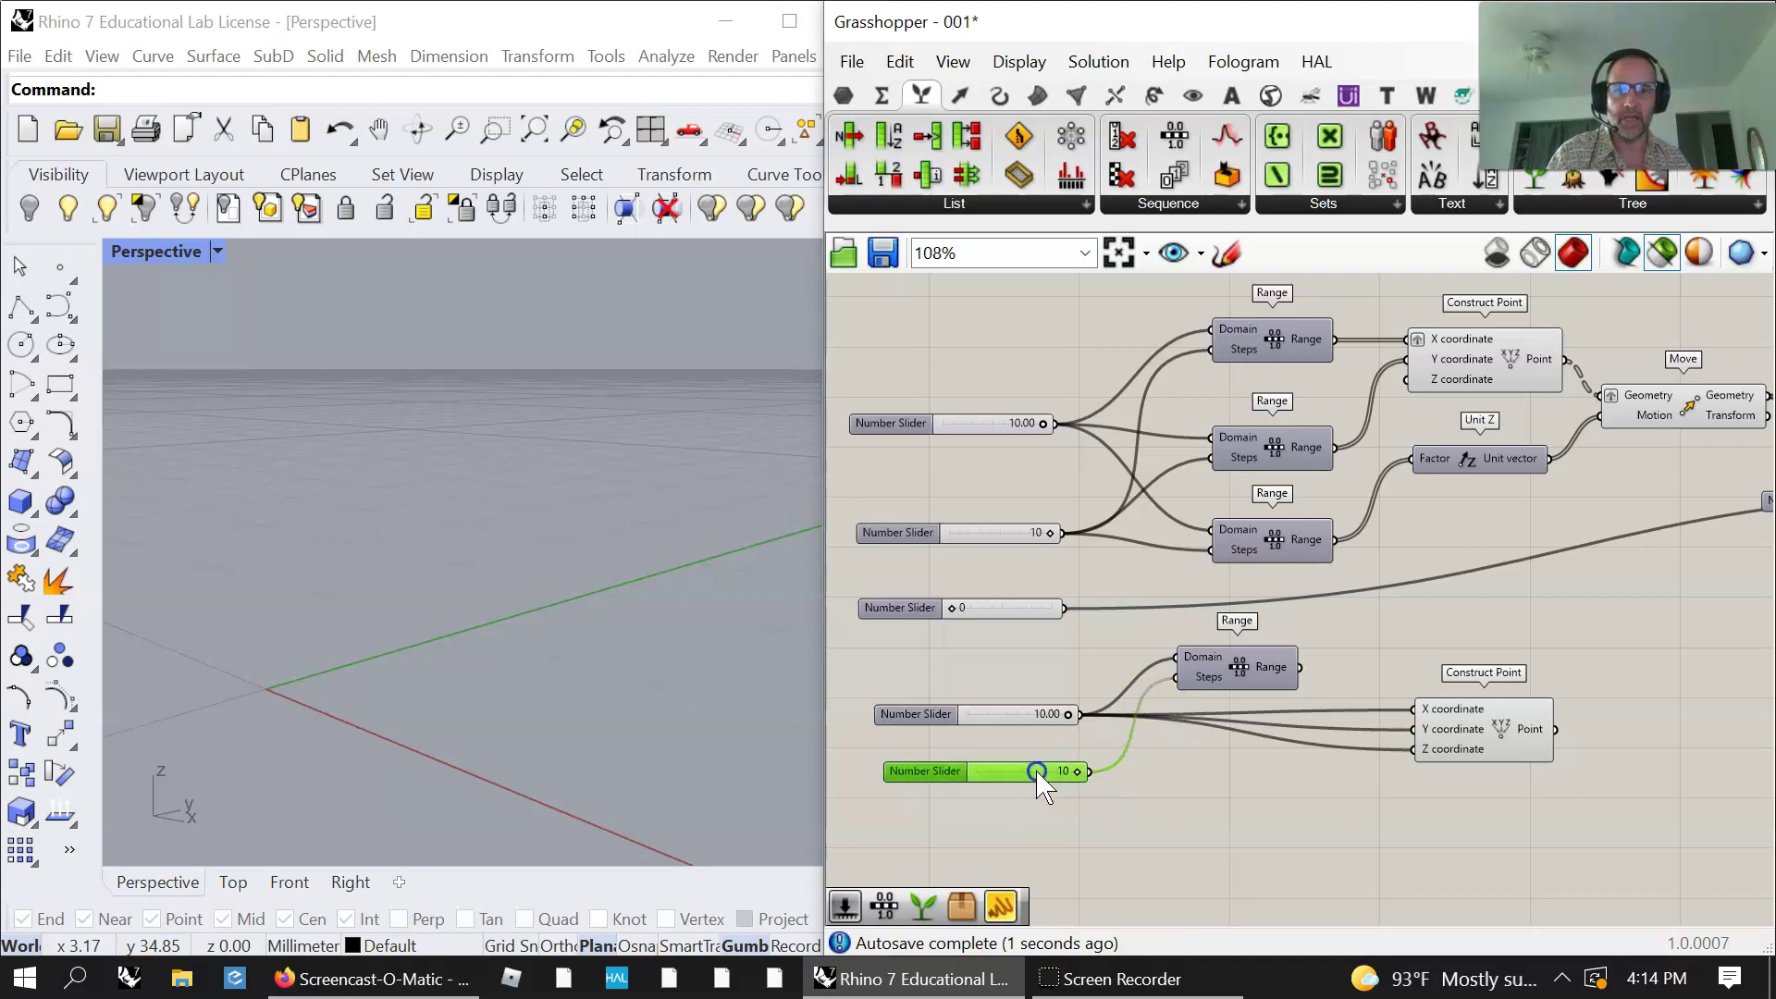
# Step: Wire the Range to the Construct Point's X coordinate and a duplicated Range to Y, disconnecting the slider from Z
pyautogui.moveTo(1269, 670); pyautogui.dragTo(1414, 709)
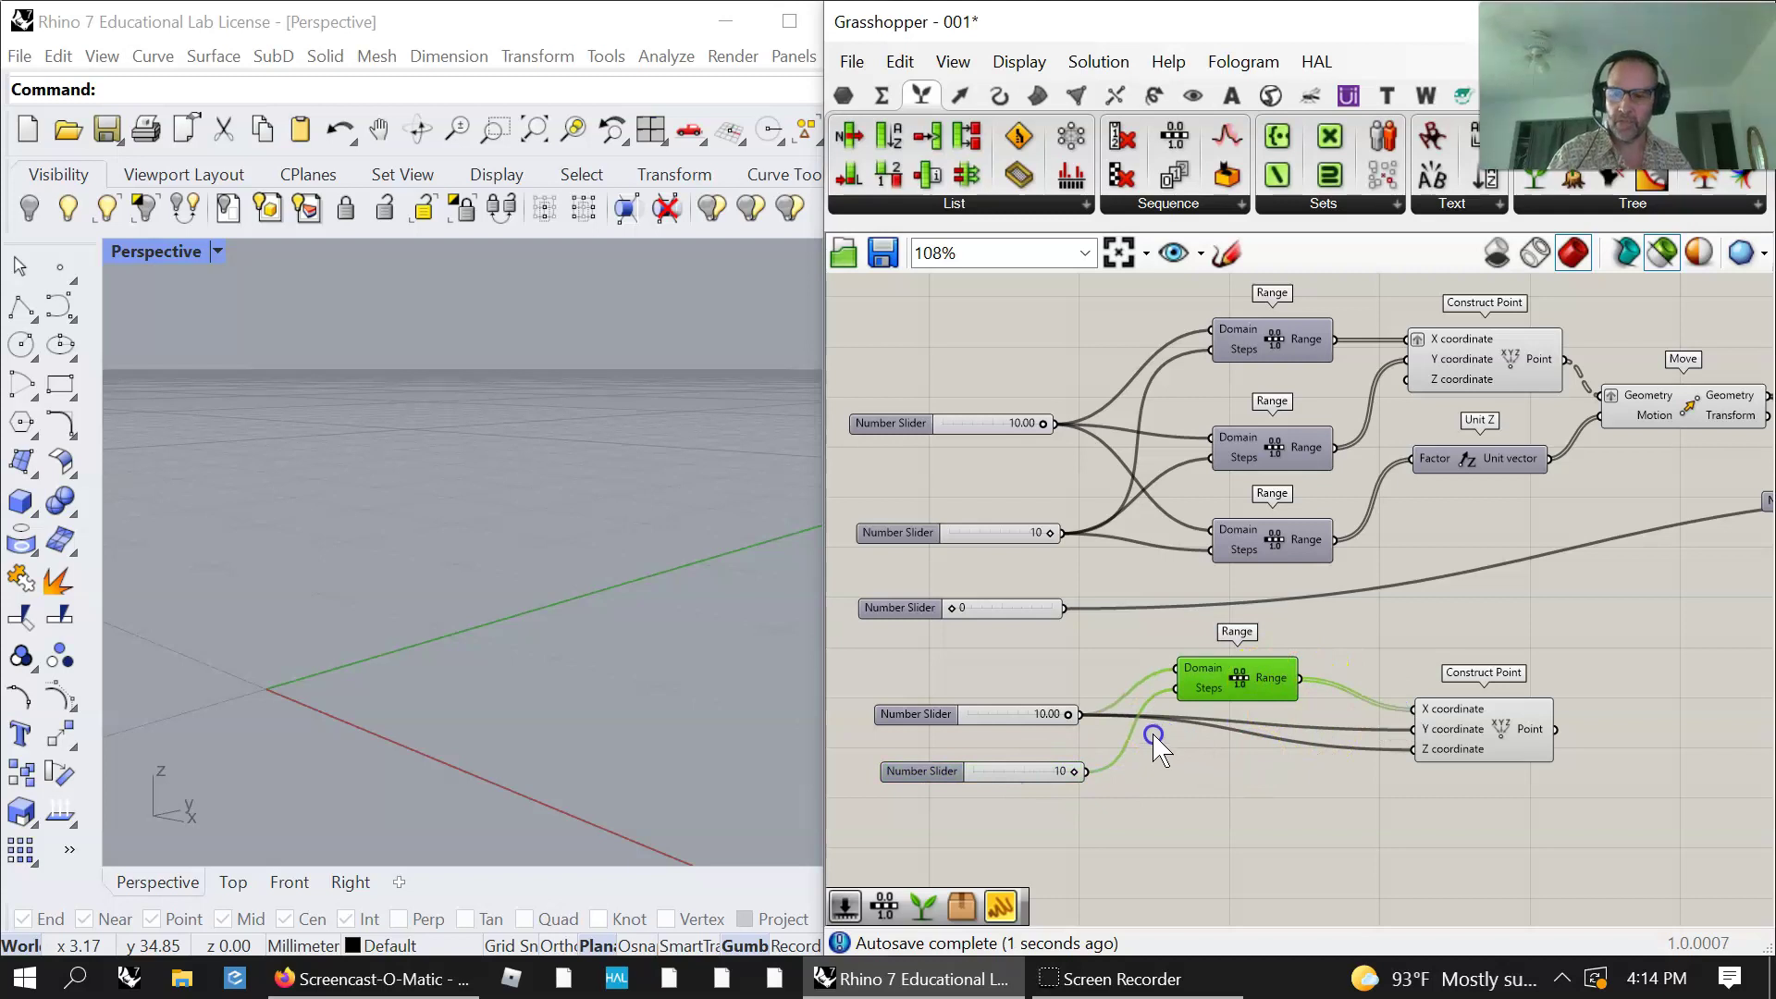
pyautogui.keyDown('ctrl'); pyautogui.moveTo(1087, 715); pyautogui.dragTo(1414, 749); pyautogui.keyUp('ctrl')
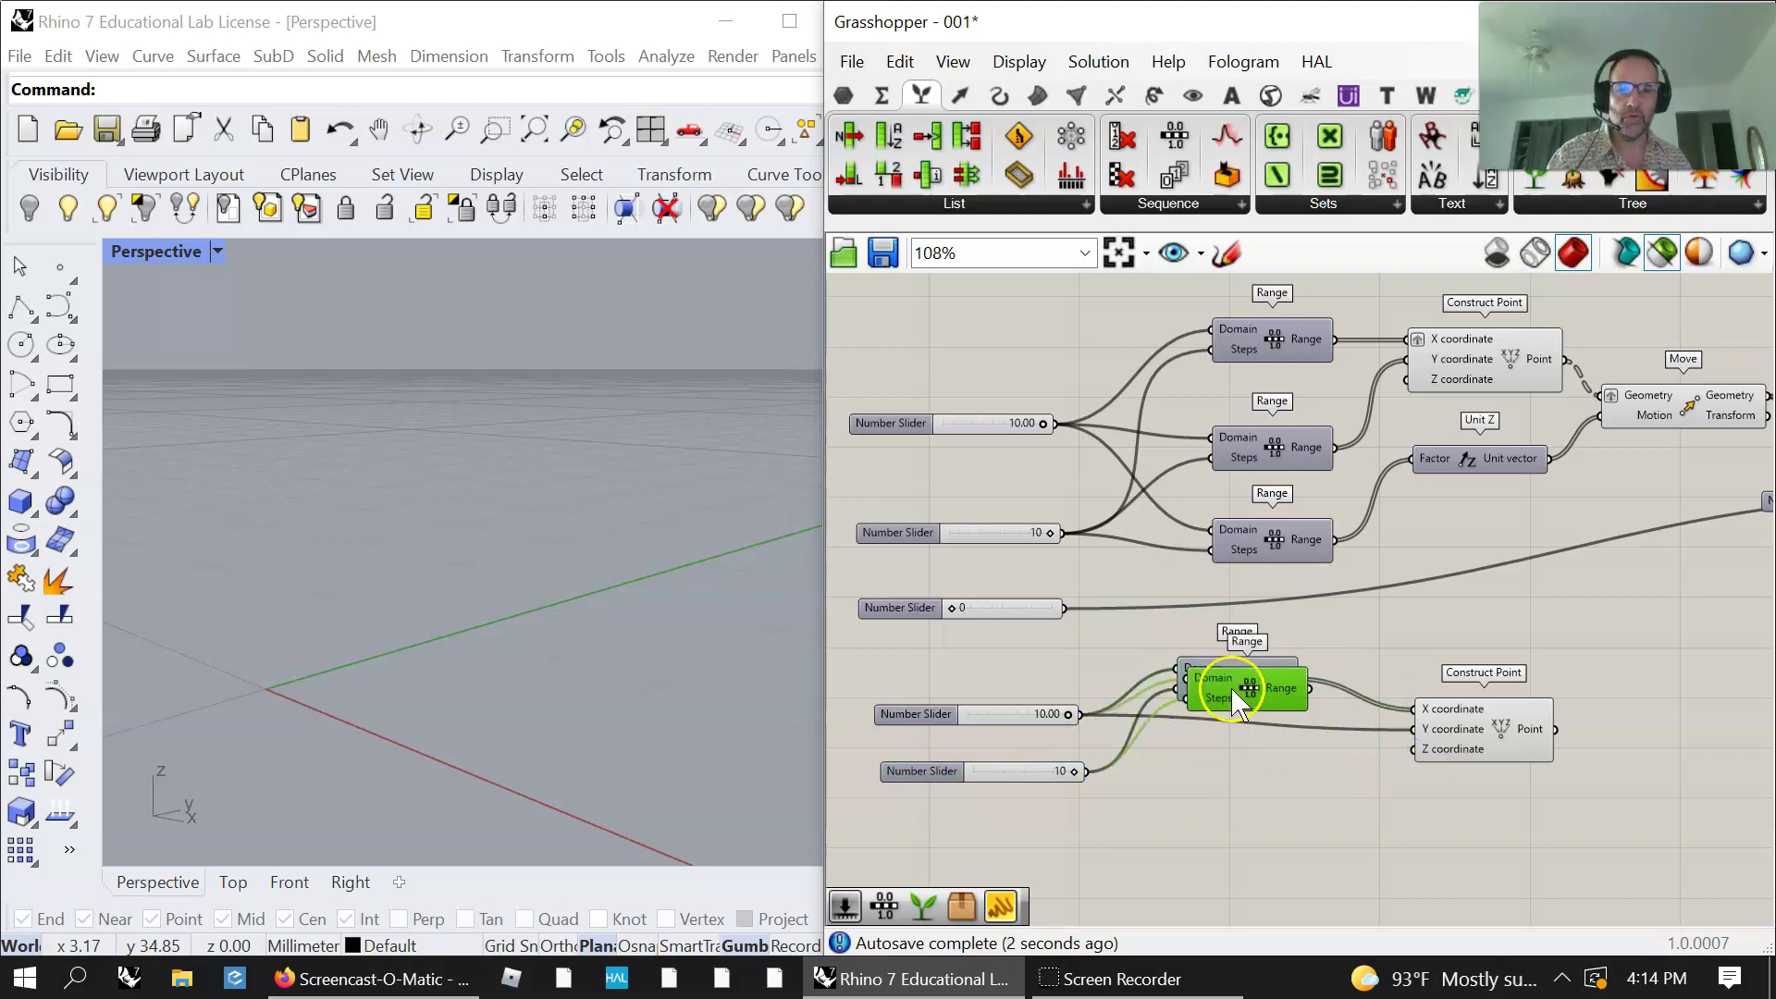
pyautogui.keyDown('alt'); pyautogui.moveTo(1231, 694); pyautogui.dragTo(1238, 783); pyautogui.keyUp('alt')
pyautogui.moveTo(1083, 725); pyautogui.dragTo(1100, 724)
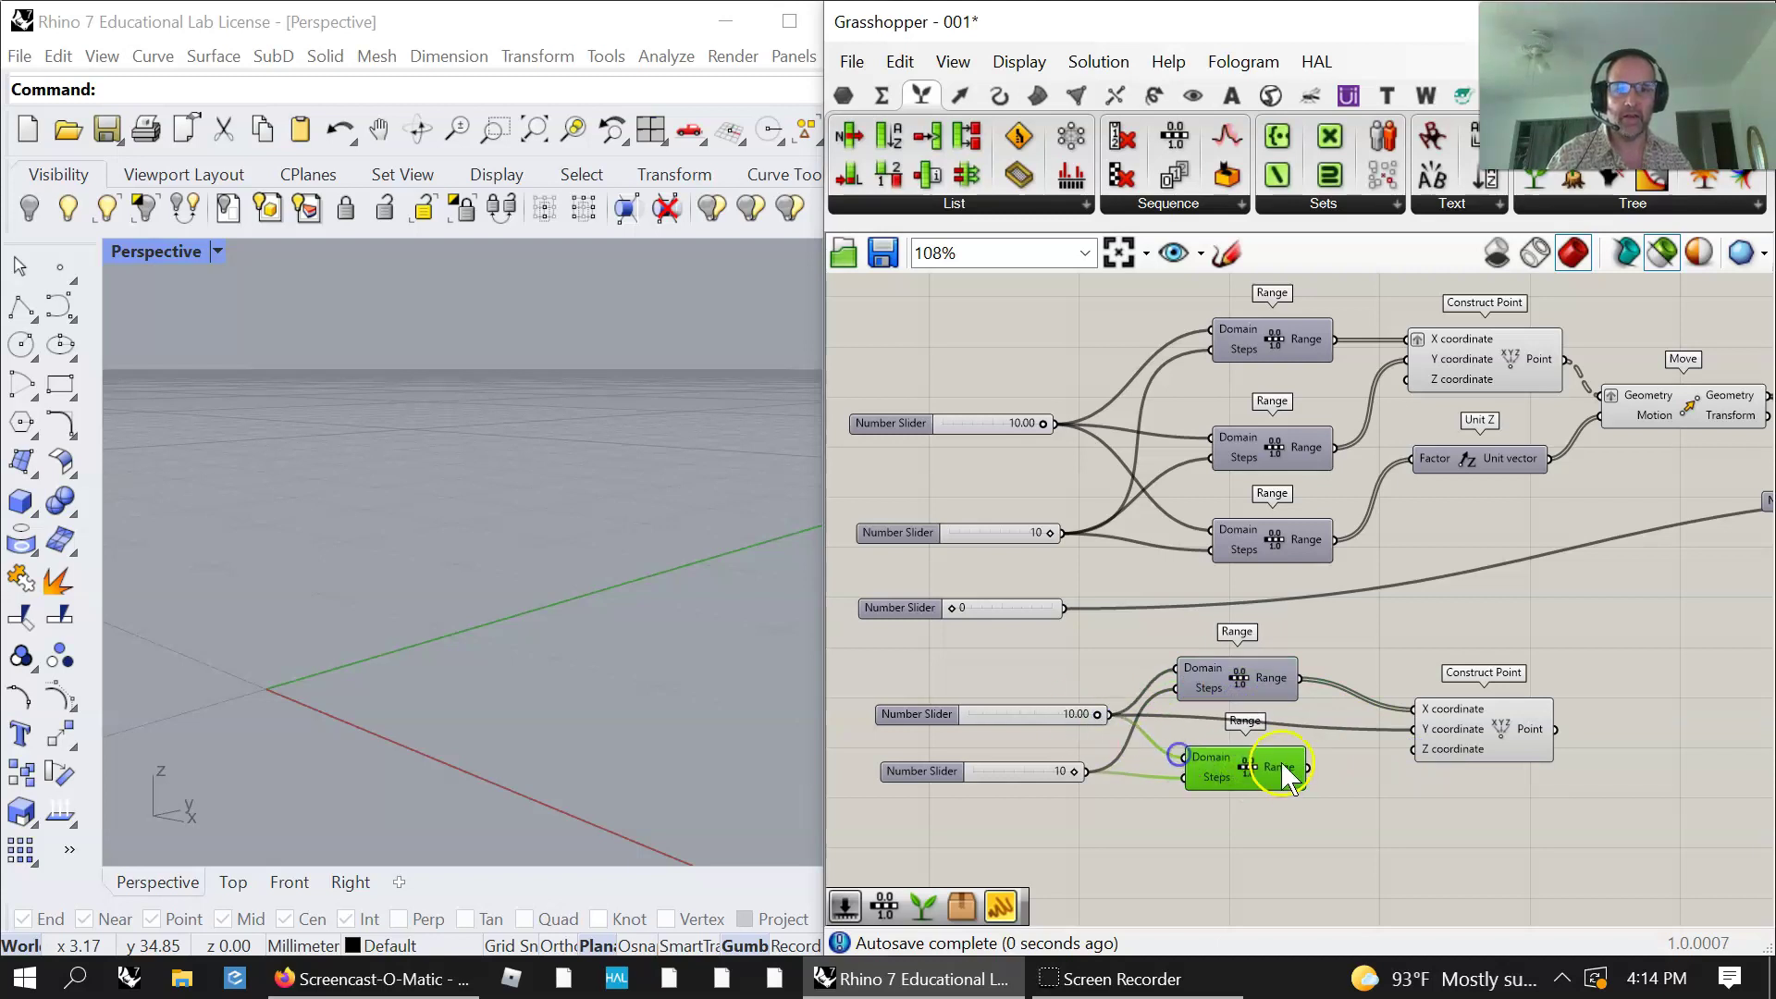
pyautogui.moveTo(1308, 767); pyautogui.dragTo(1547, 735)
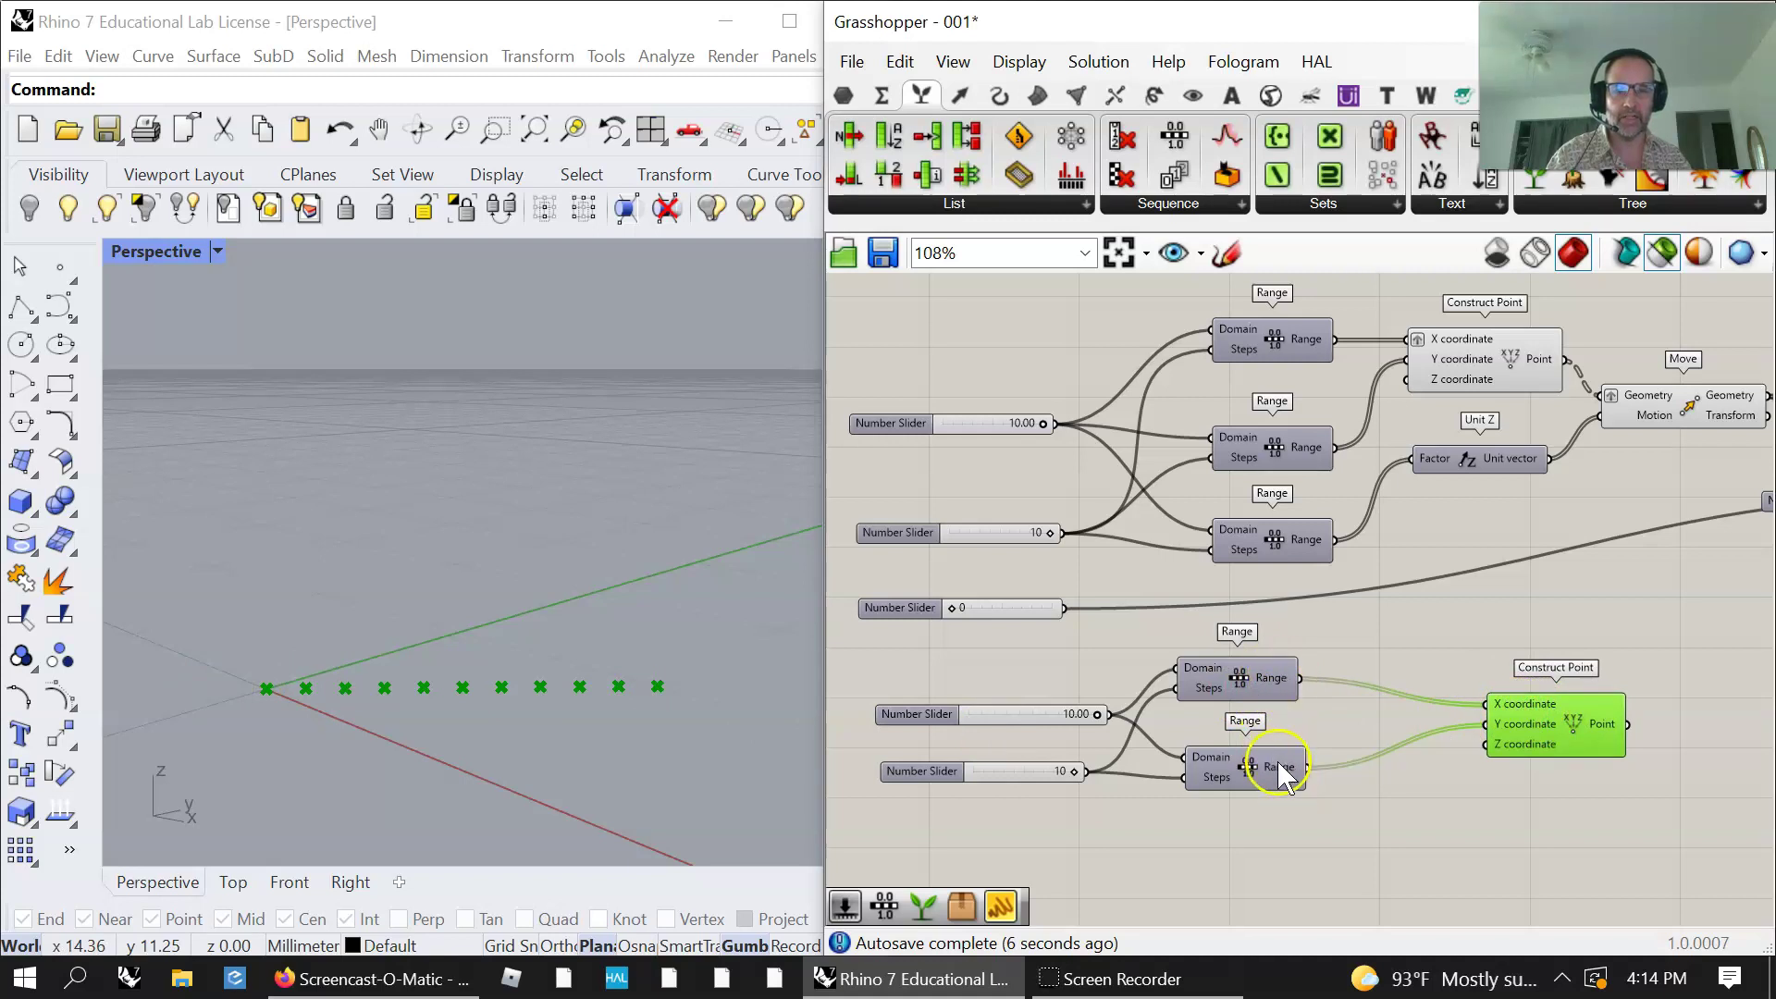
# Step: Insert a Graft Tree component between the upper new Range and the Construct Point's X coordinate input, and preview the points
pyautogui.moveTo(1514, 713)
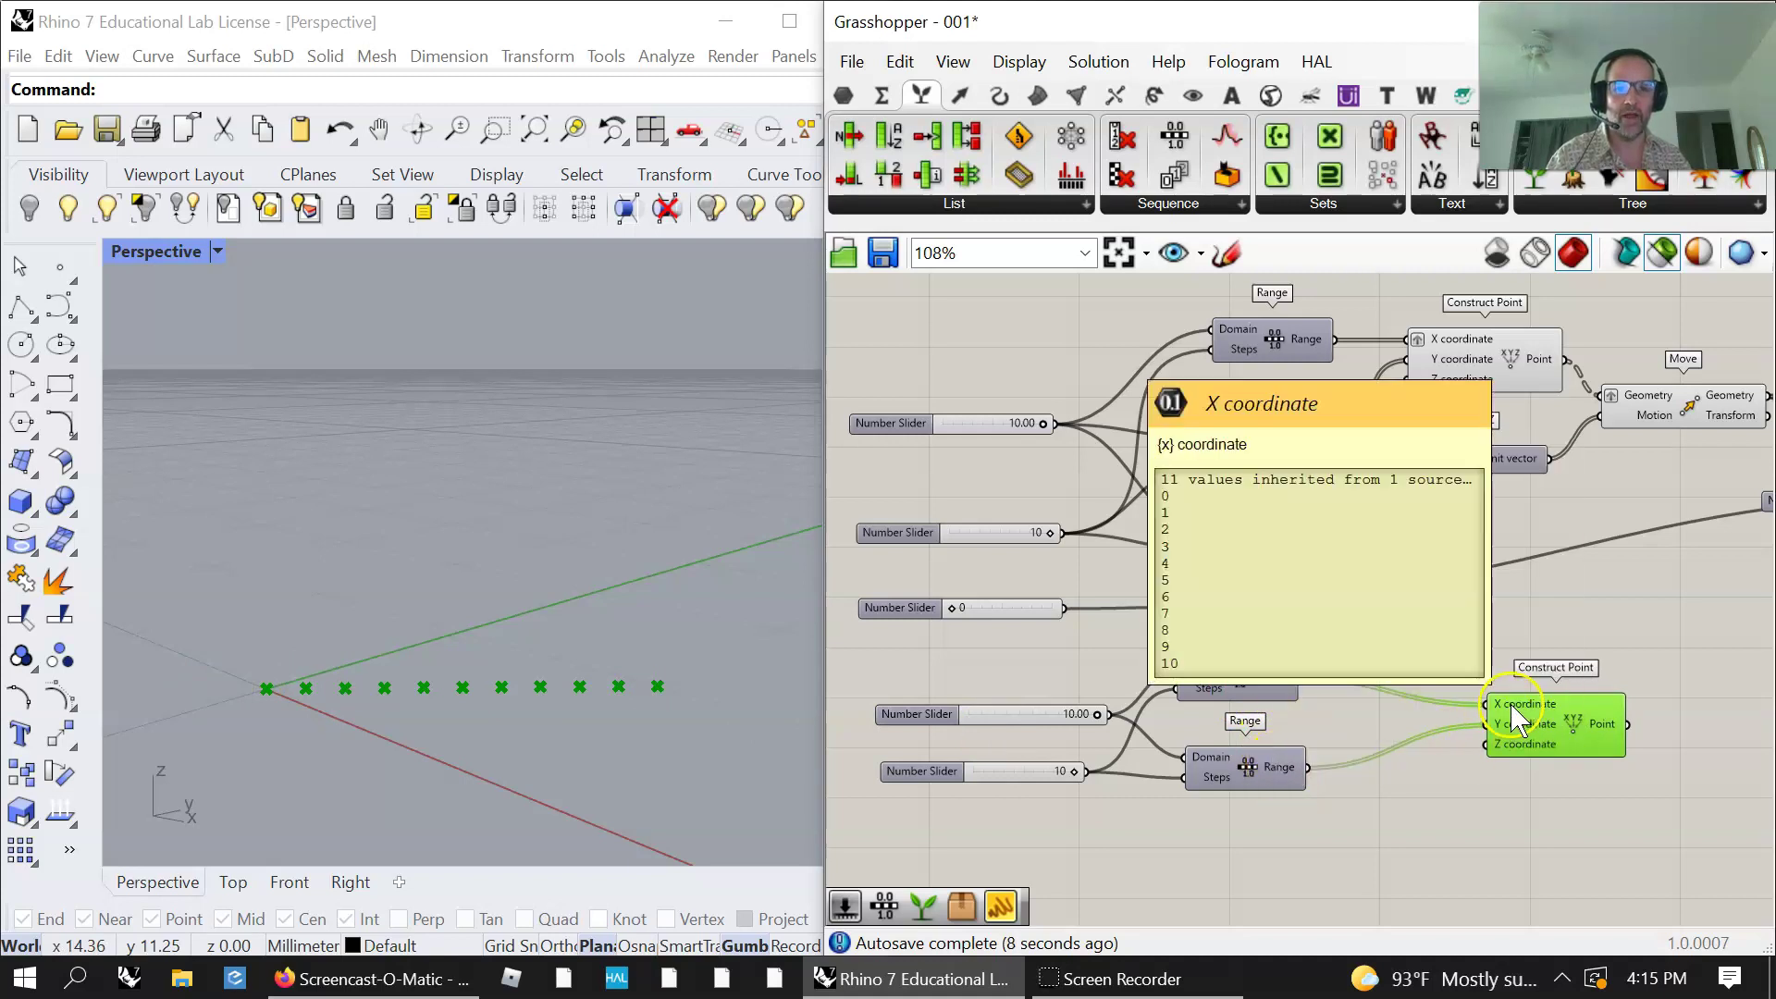
pyautogui.click(1592, 202)
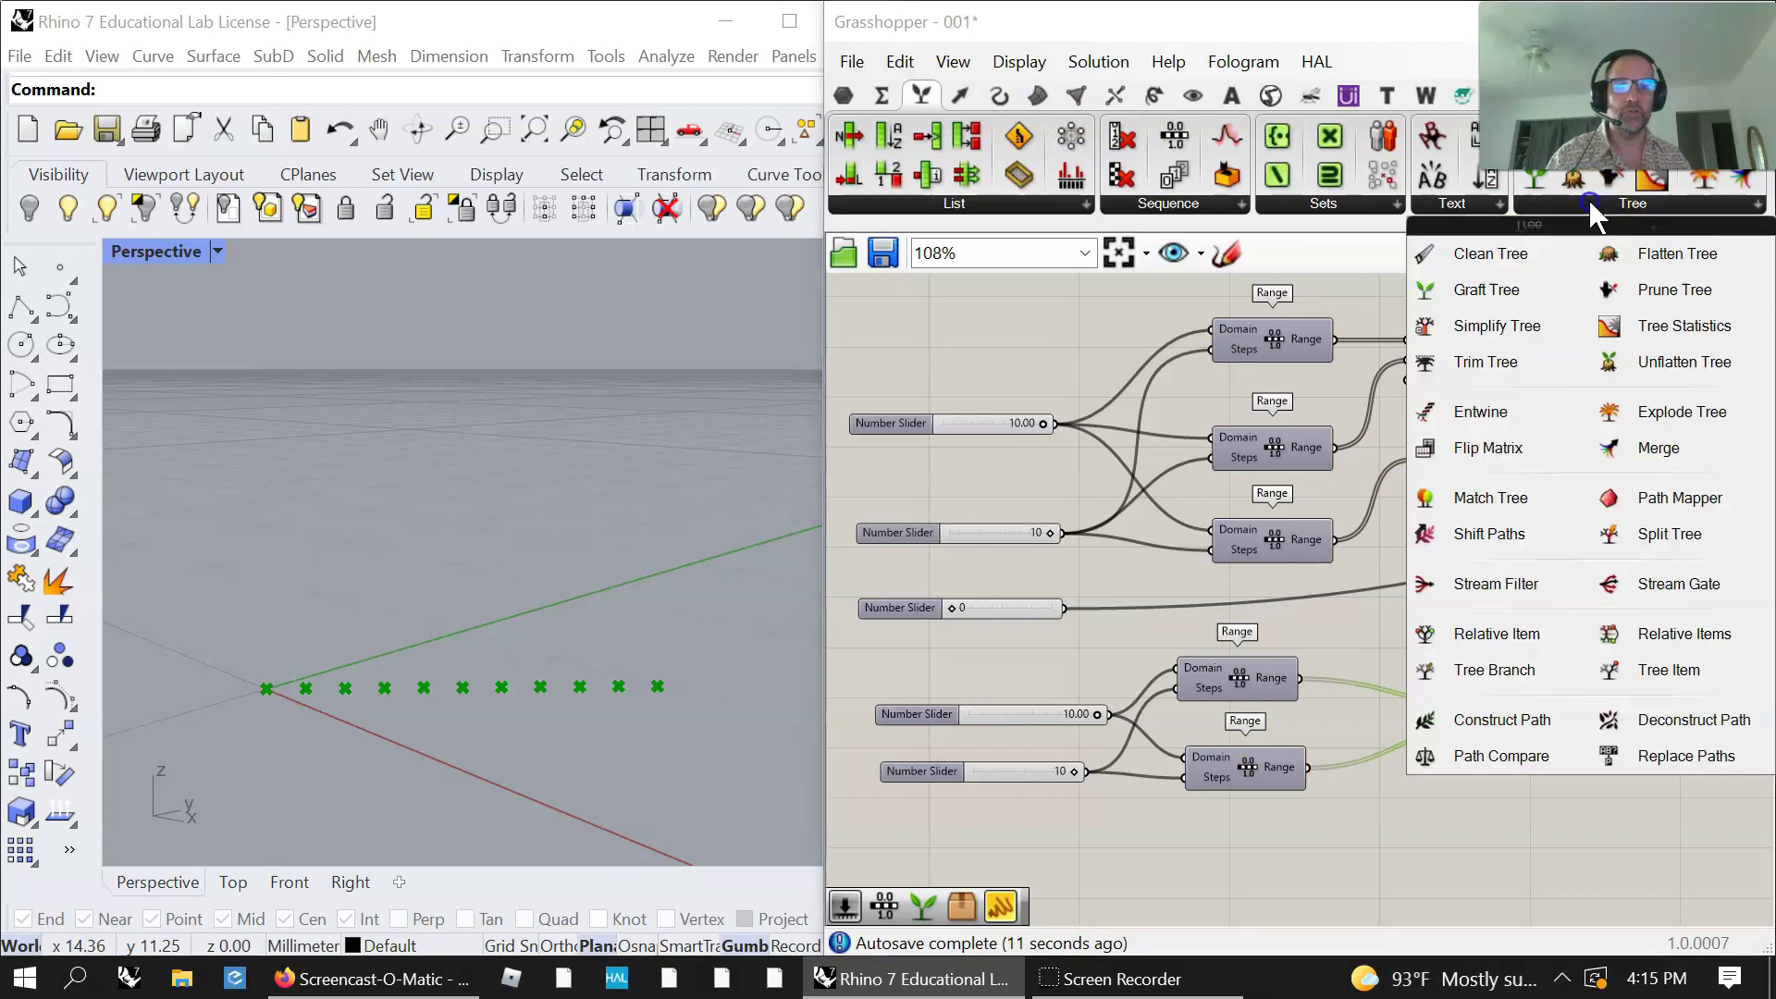
pyautogui.click(1493, 287)
pyautogui.click(1388, 666)
pyautogui.moveTo(1499, 285); pyautogui.dragTo(1399, 689)
pyautogui.moveTo(1444, 682); pyautogui.dragTo(1487, 705)
pyautogui.click(1557, 719)
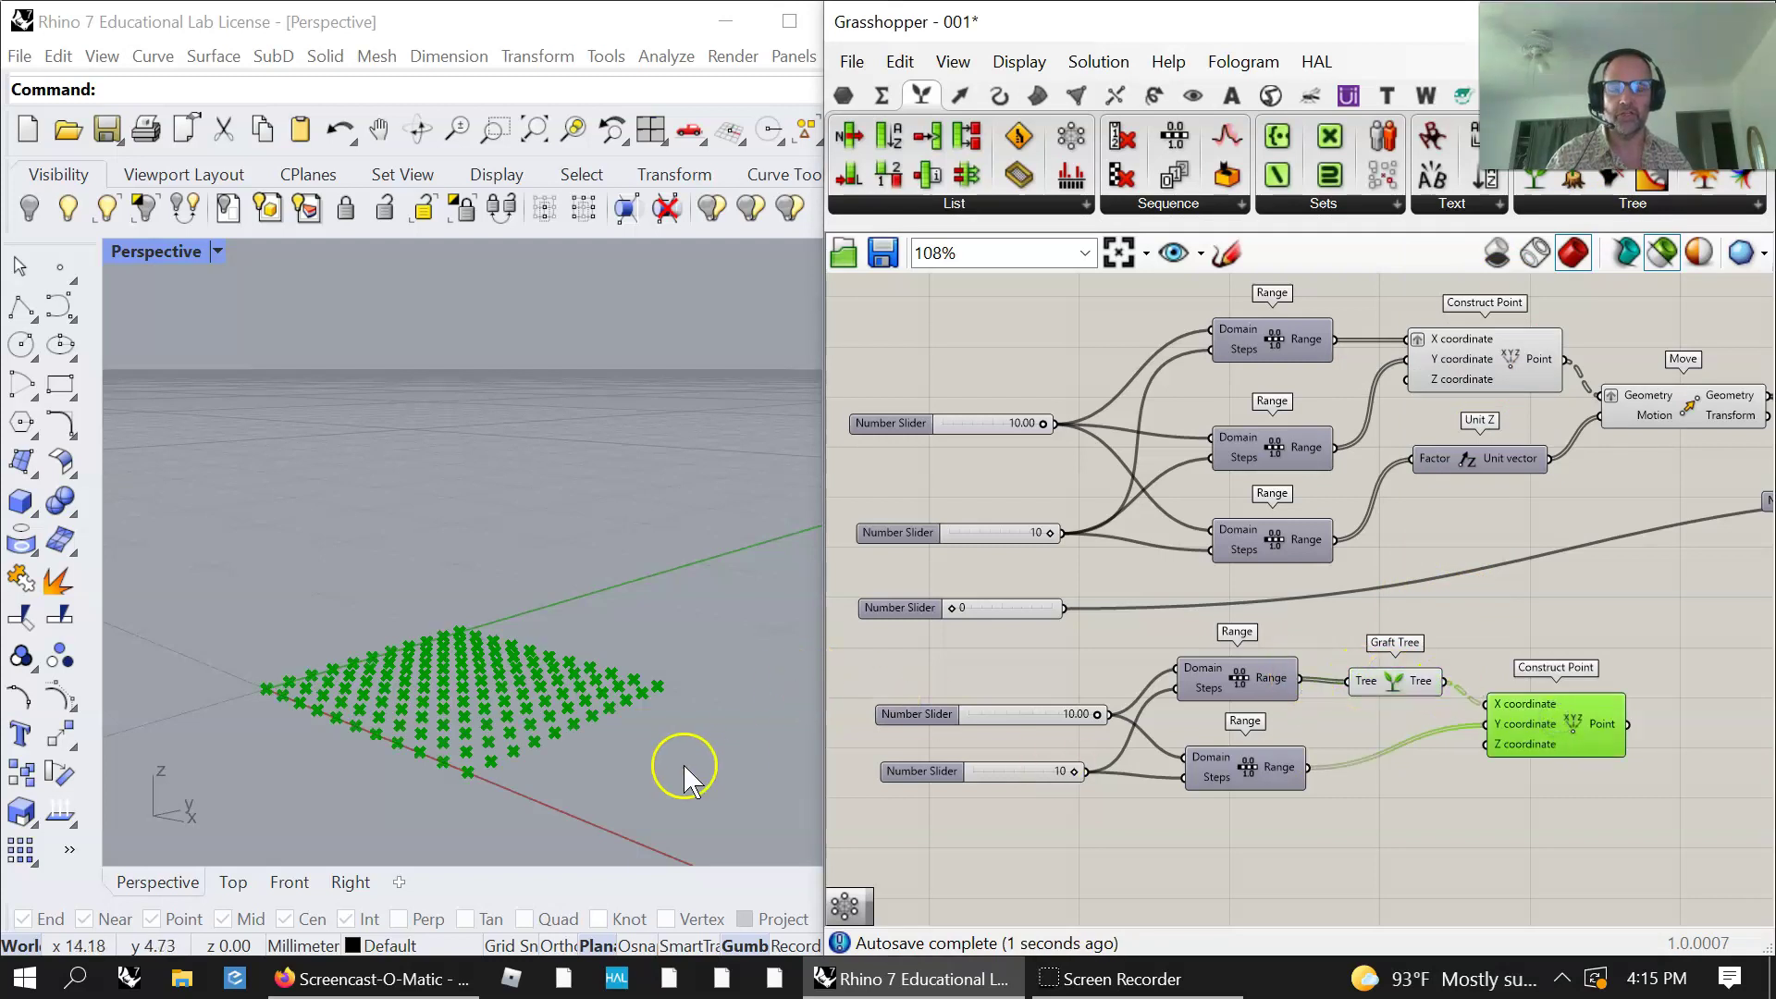
# Step: Add a Move component beside the new Construct Point and connect the Point output to its Geometry input
pyautogui.moveTo(1514, 852); pyautogui.dragTo(1372, 773, button='right')
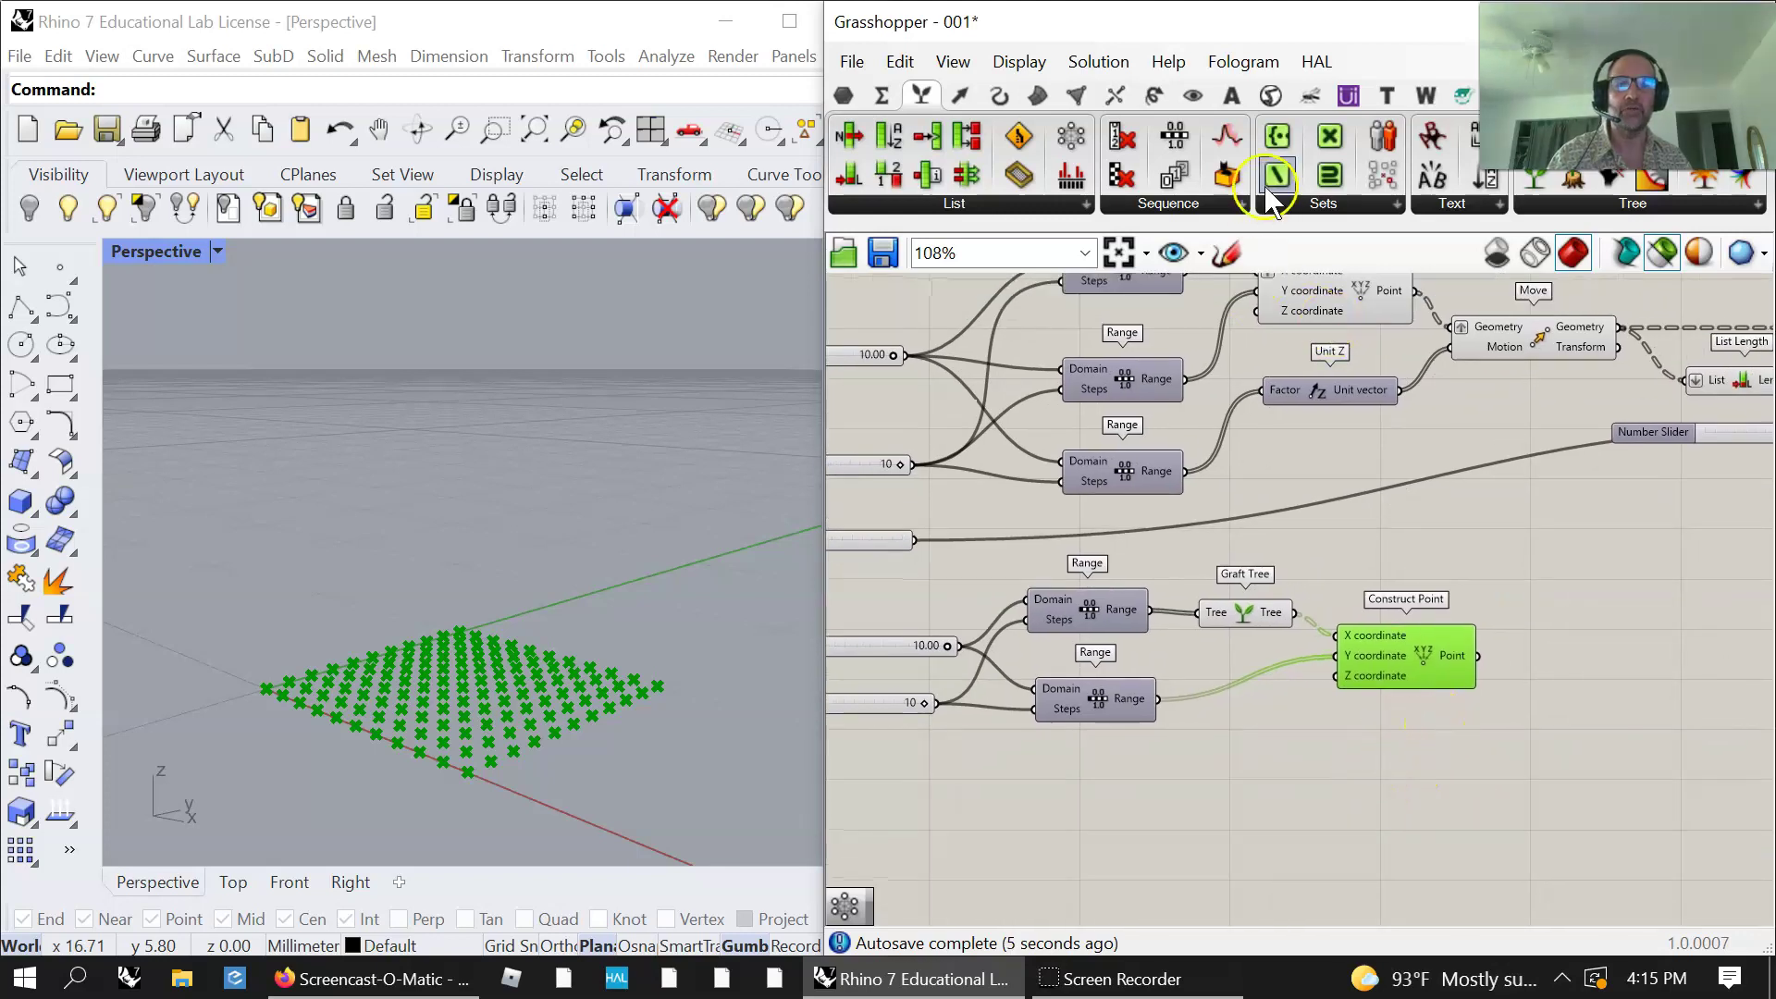
pyautogui.moveTo(1413, 634); pyautogui.dragTo(1403, 614)
pyautogui.click(1155, 95)
pyautogui.moveTo(1158, 174); pyautogui.dragTo(1592, 659)
pyautogui.moveTo(1470, 637); pyautogui.dragTo(1568, 668)
pyautogui.click(1570, 673)
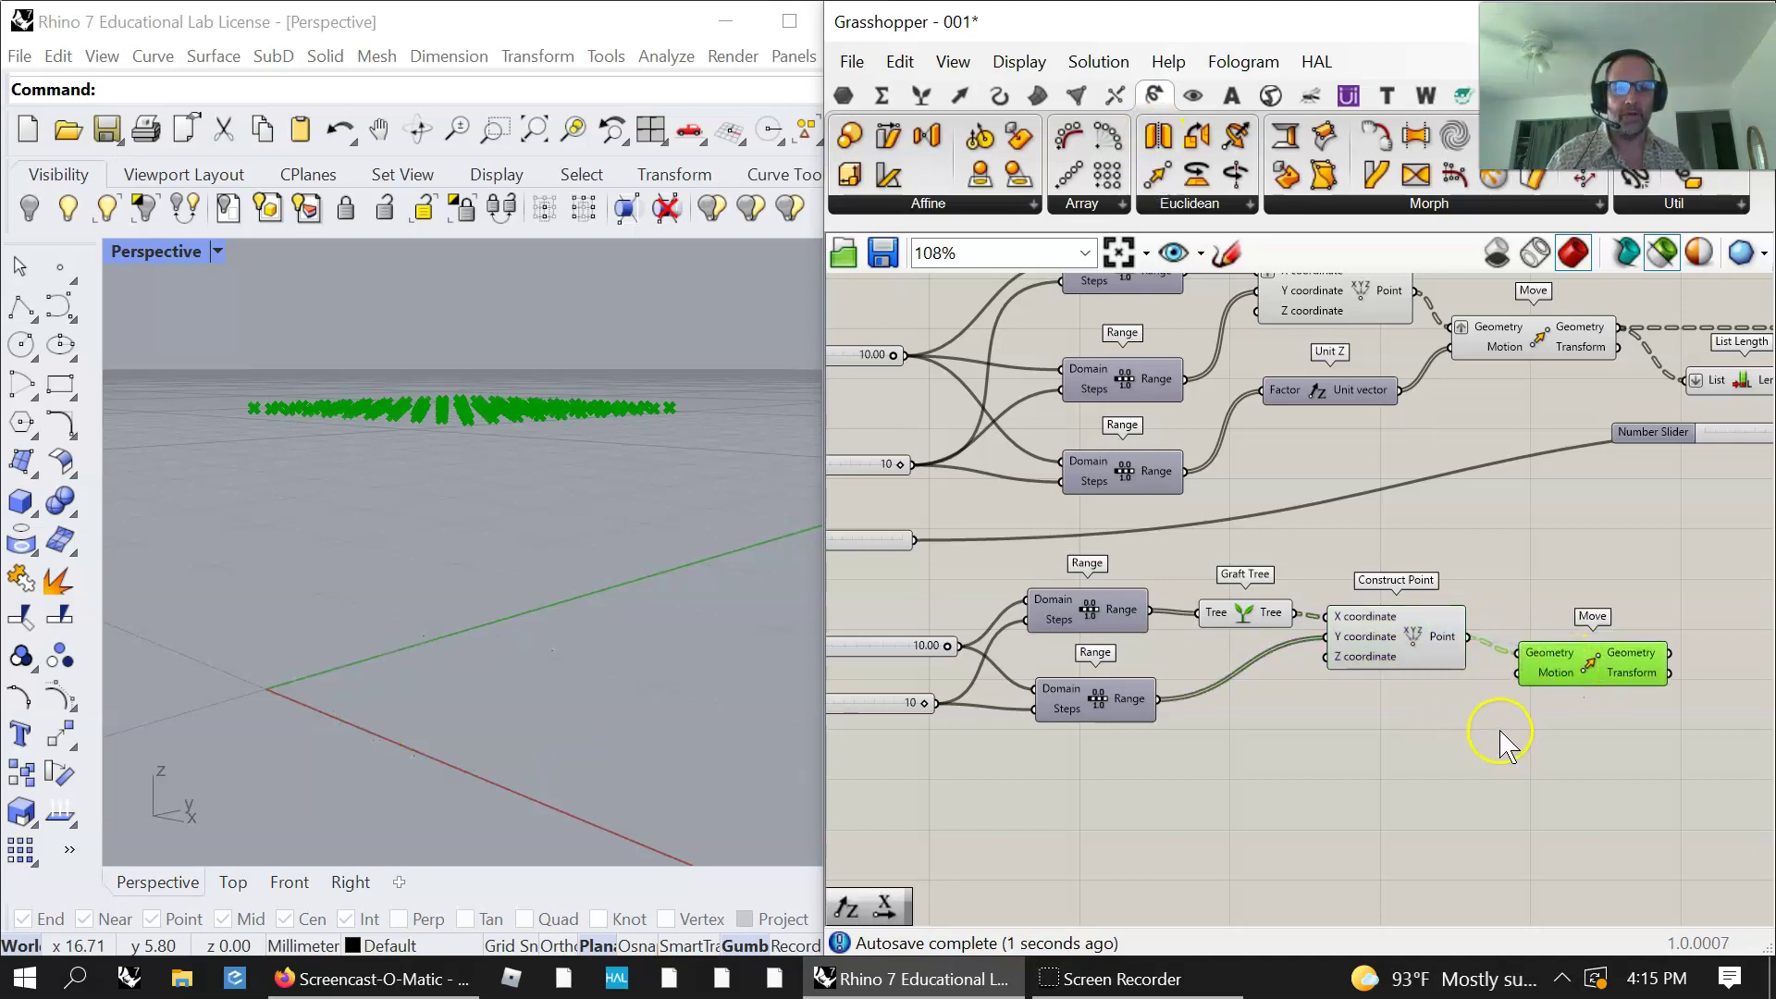
# Step: Add a Unit Z component below the new Construct Point and connect it to the Move component's Motion input
pyautogui.doubleClick(1397, 728)
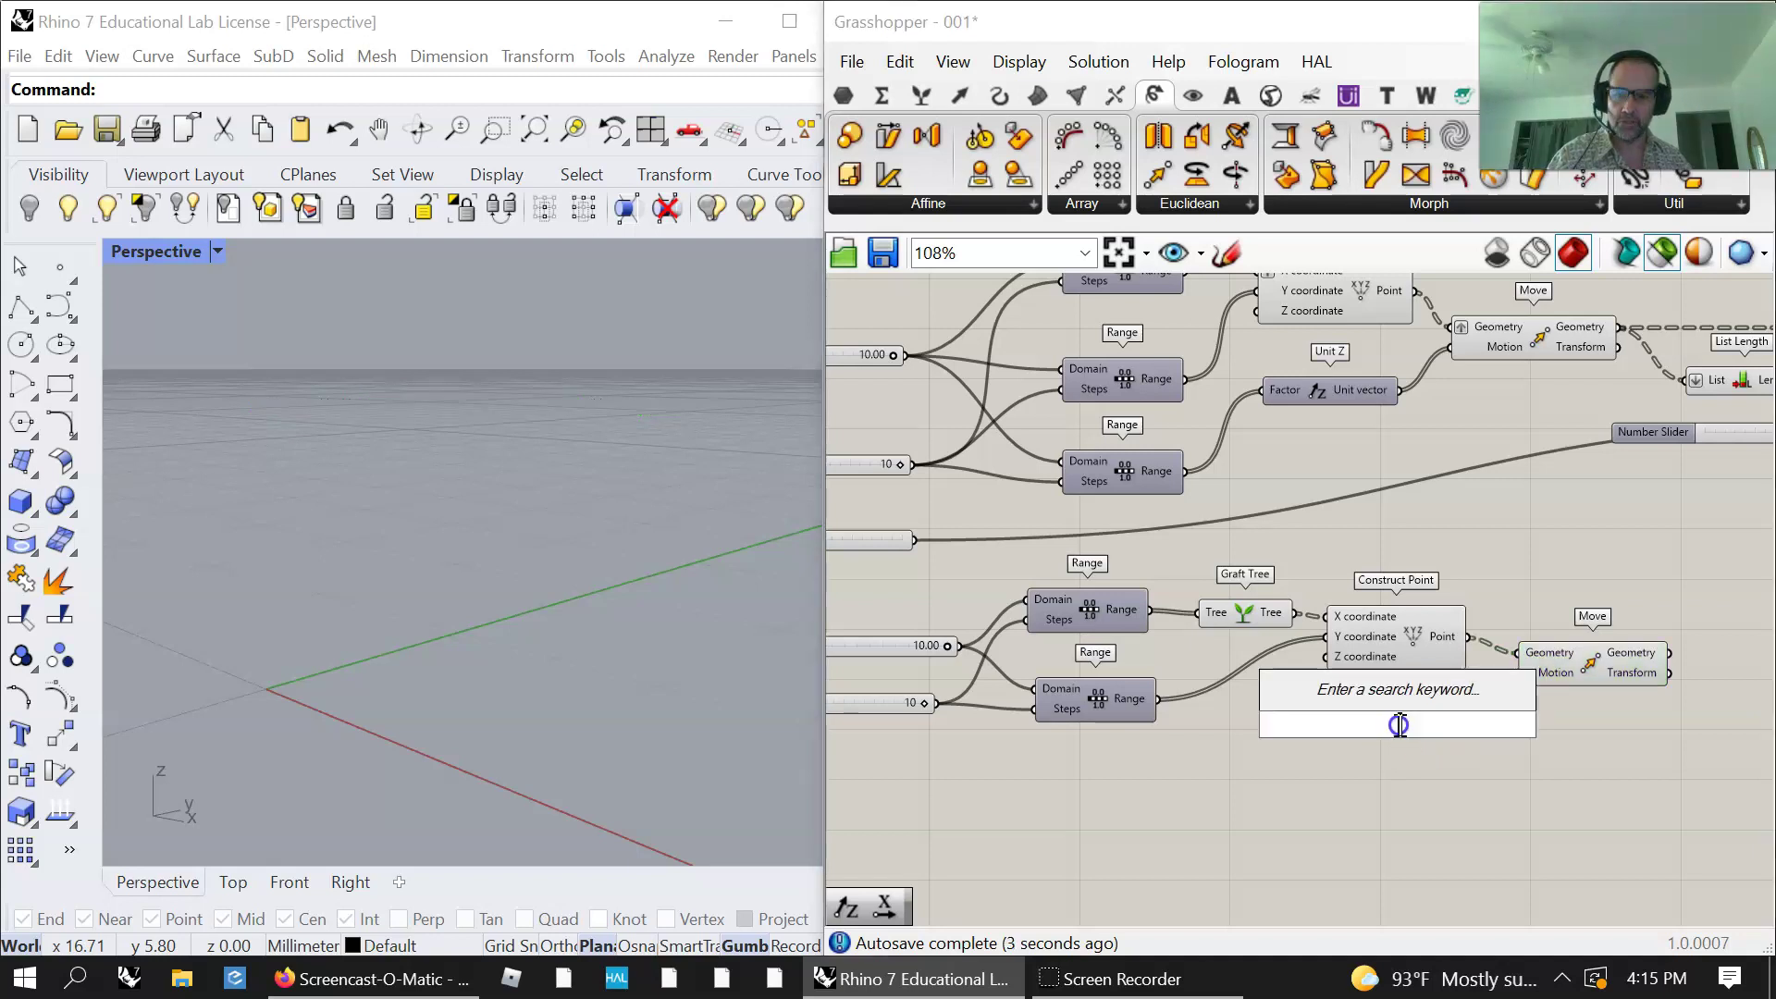
pyautogui.write('z')
pyautogui.press('Return')
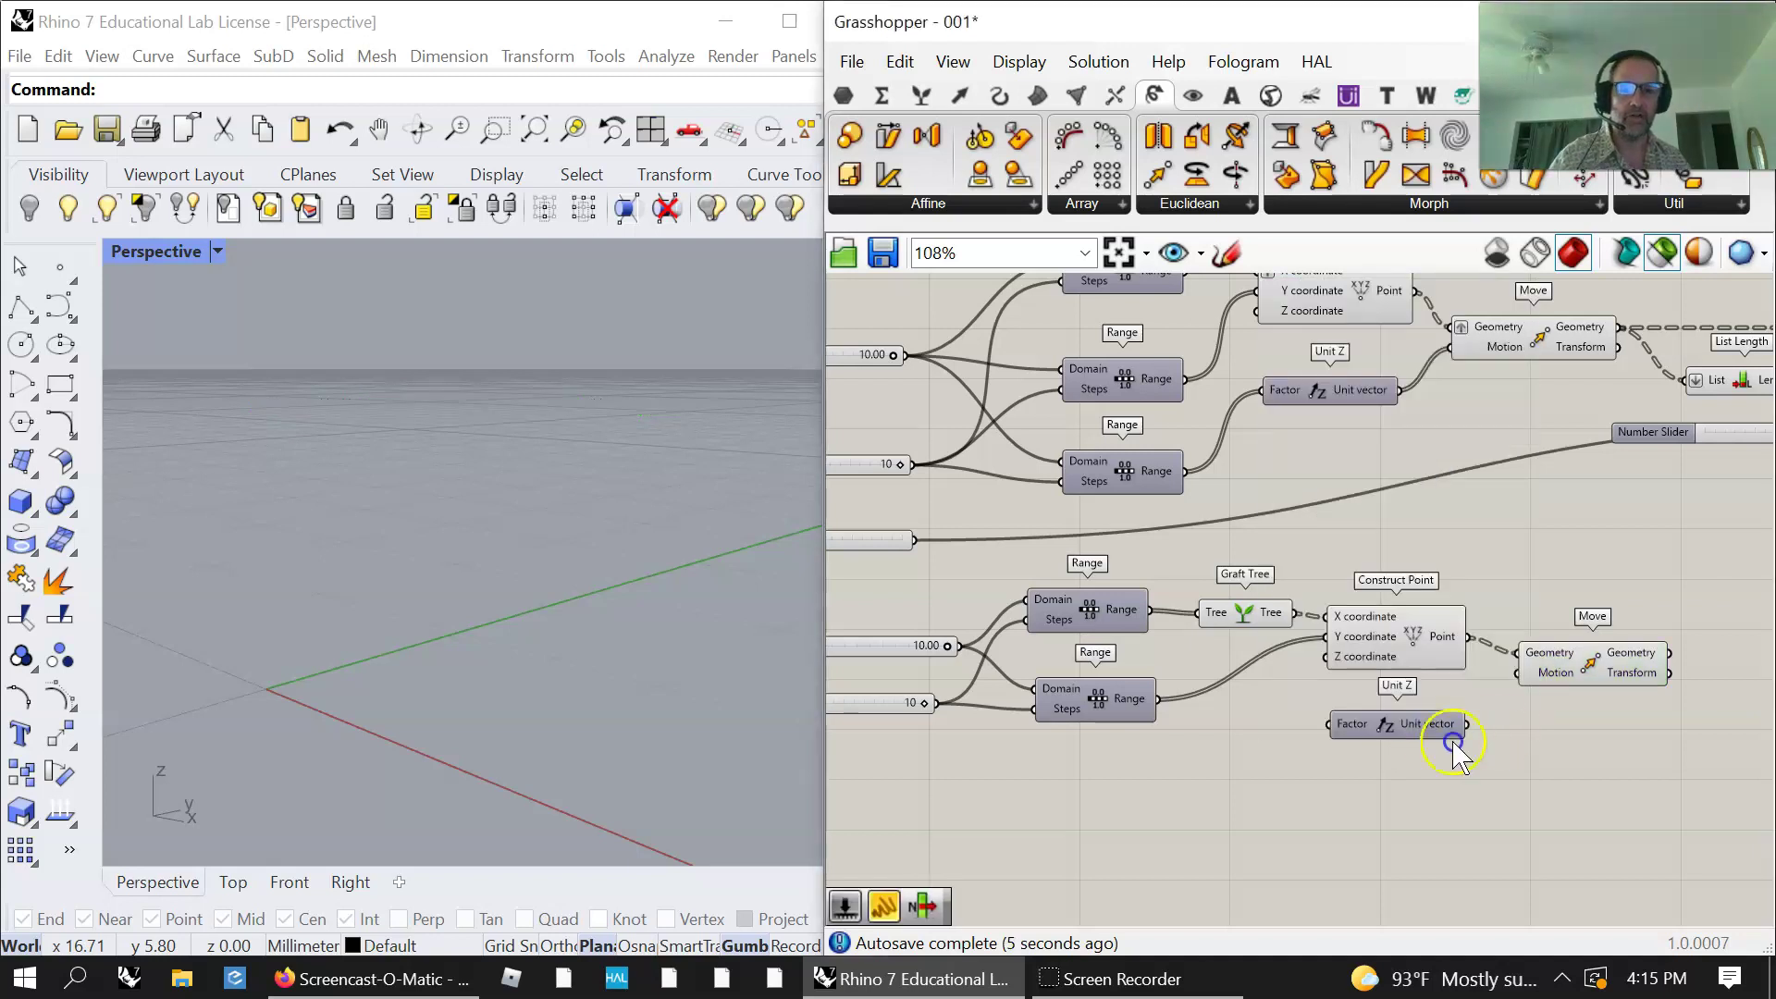
pyautogui.moveTo(1463, 726)
pyautogui.mouseDown()
pyautogui.moveTo(1518, 687)
pyautogui.moveTo(1438, 743)
pyautogui.mouseUp()
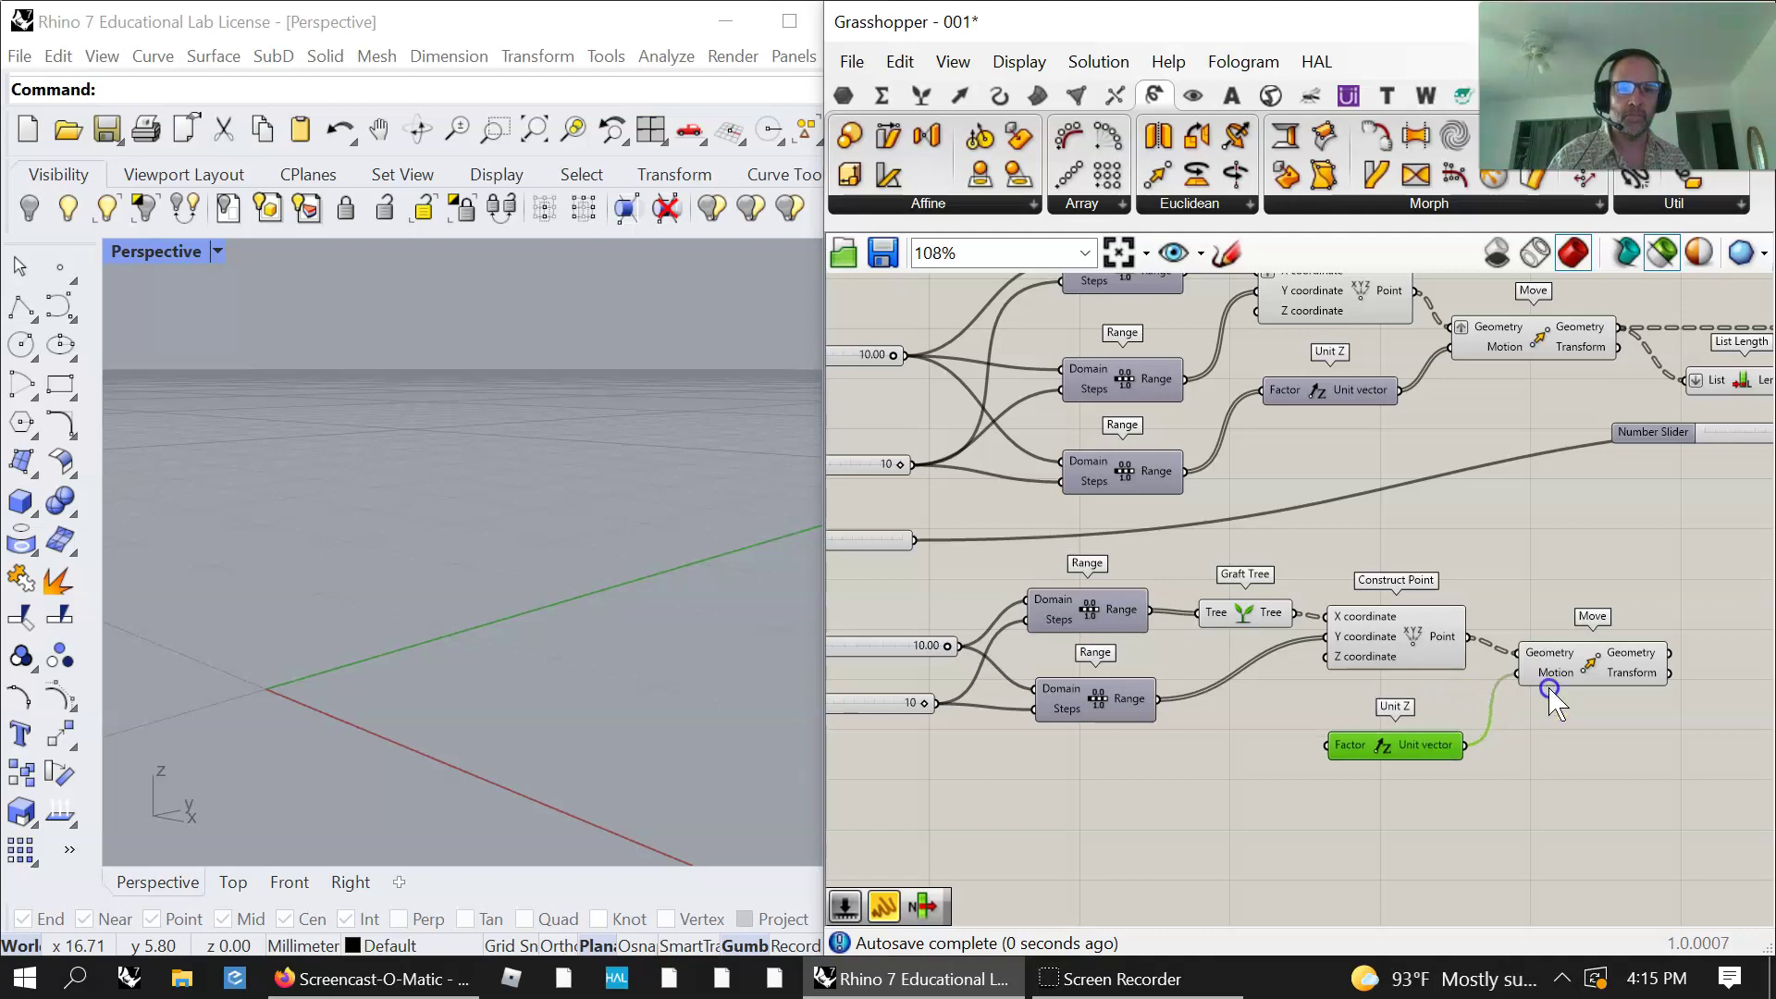
pyautogui.click(1555, 659)
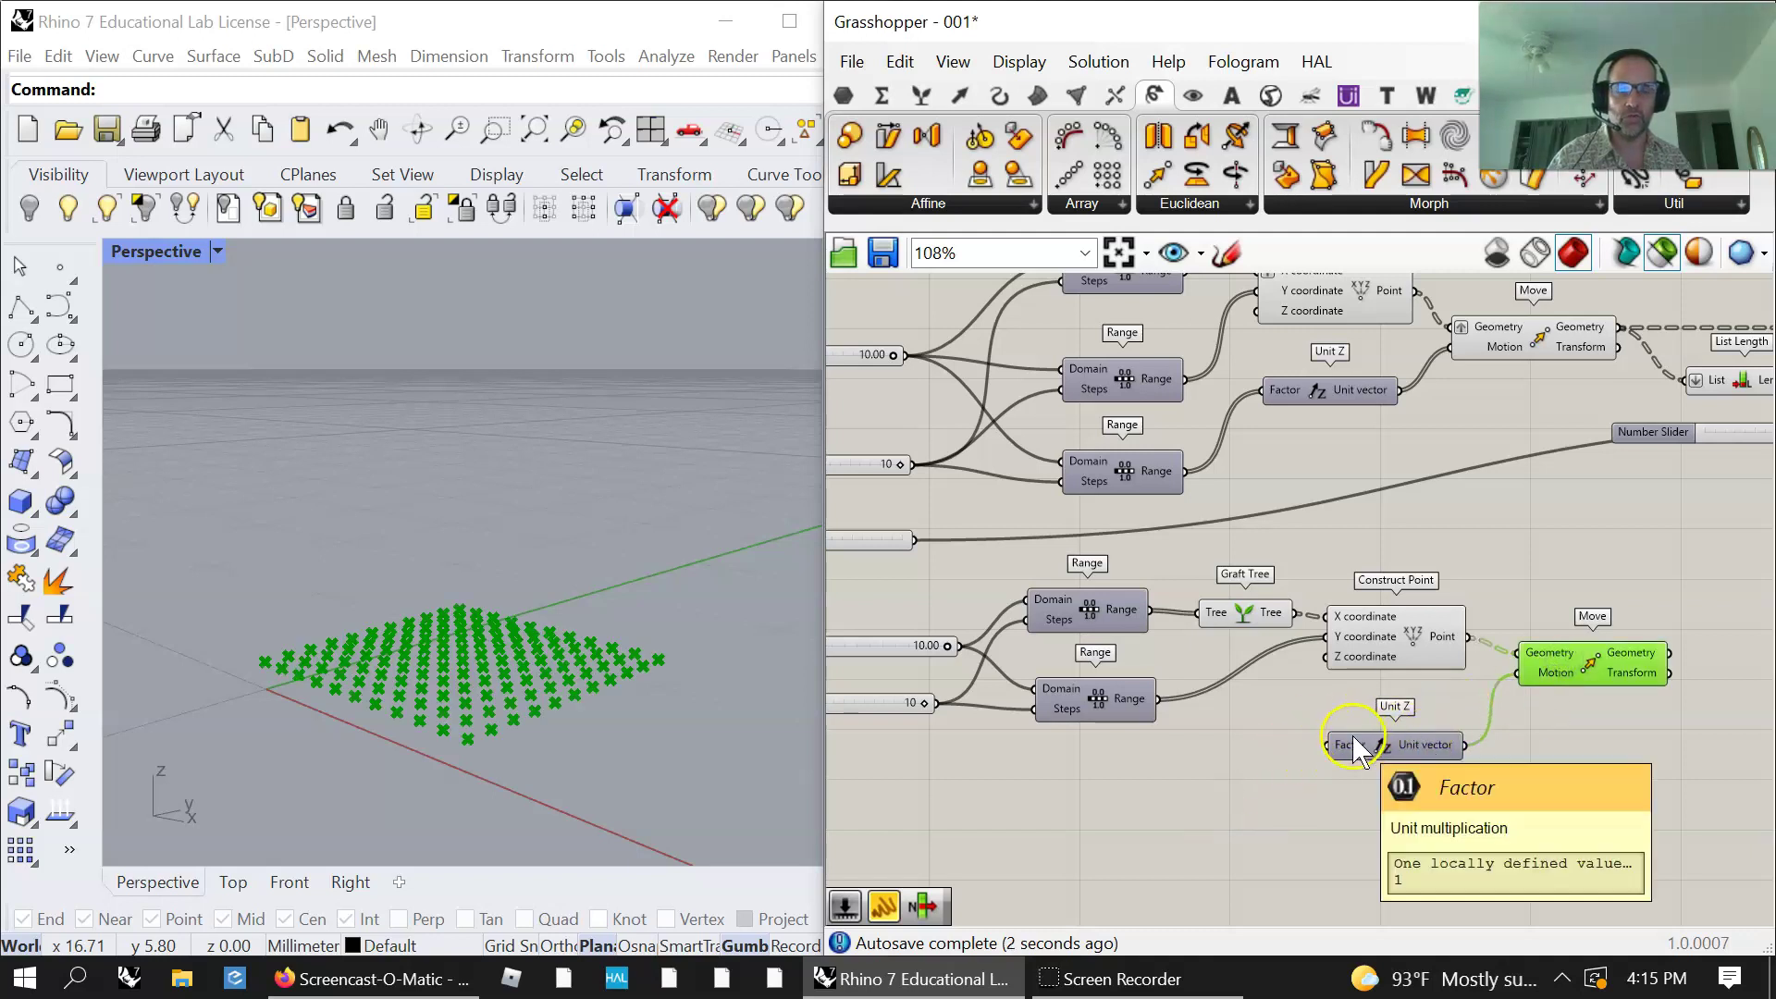
# Step: Duplicate the lower new Range with its slider connections, connect the copy to Unit Z's Factor input and preview the moved points
pyautogui.click(1088, 709)
pyautogui.keyDown('alt'); pyautogui.moveTo(1088, 708); pyautogui.dragTo(1330, 746); pyautogui.keyUp('alt')
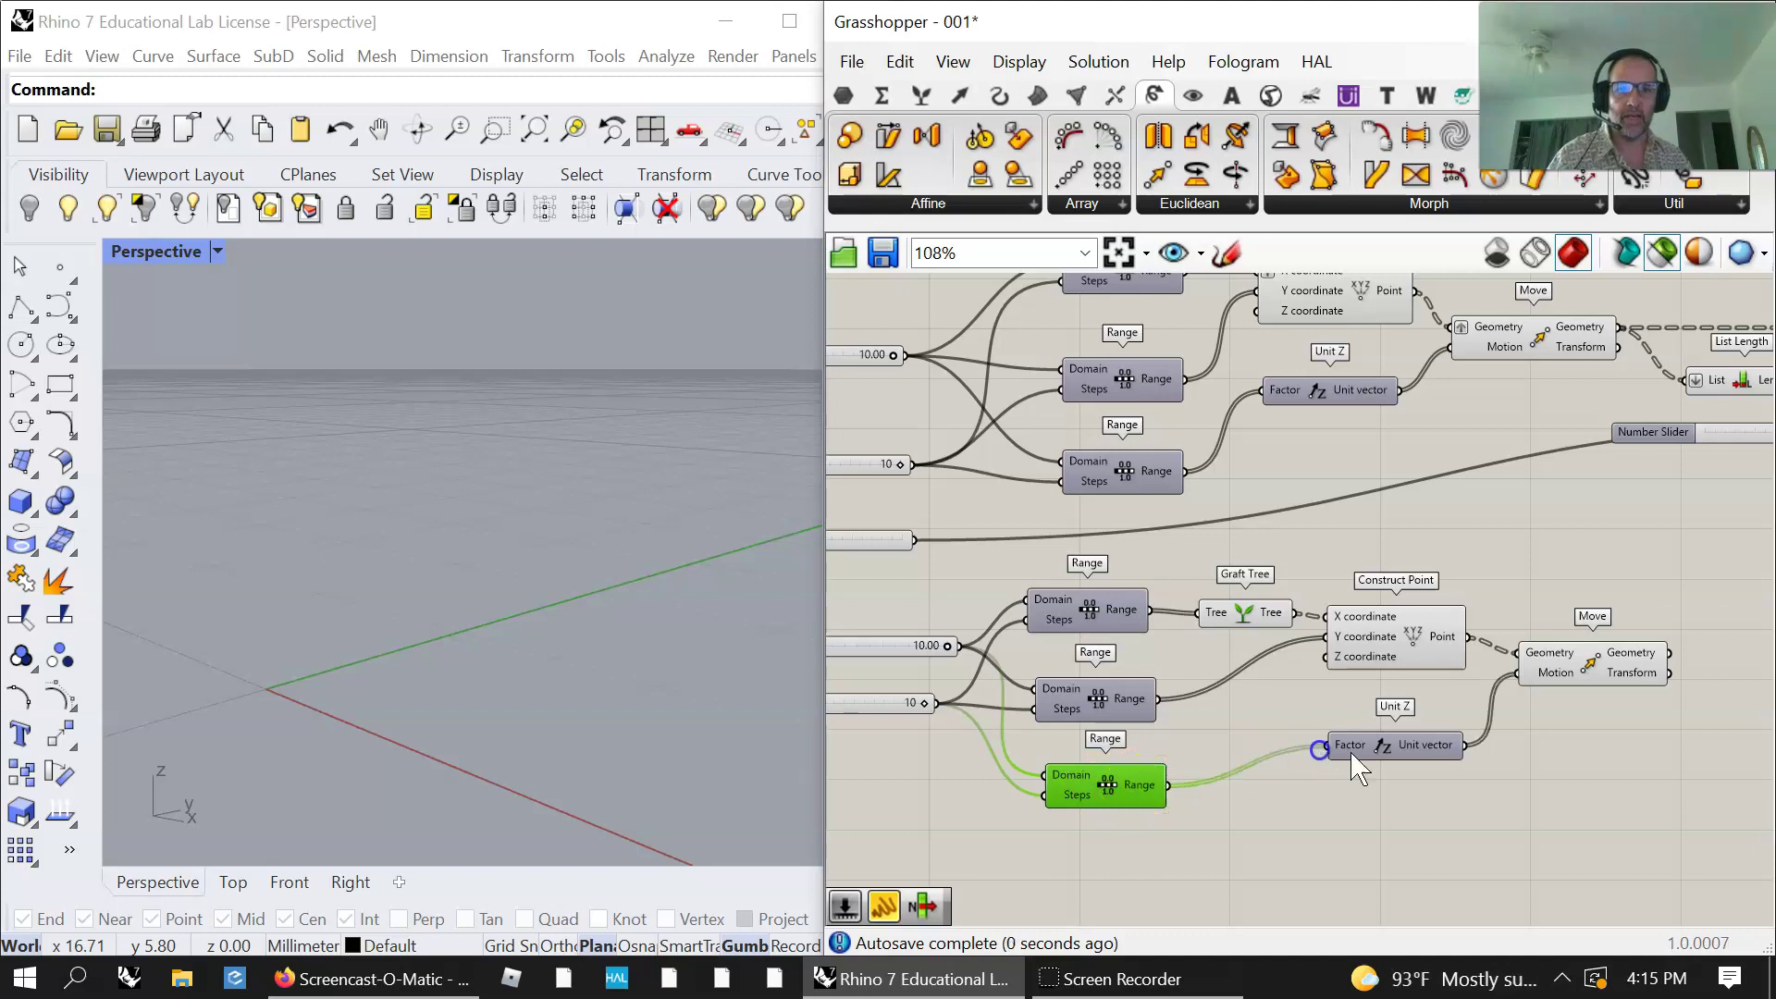
pyautogui.click(1612, 668)
pyautogui.moveTo(783, 678); pyautogui.dragTo(694, 674, button='right')
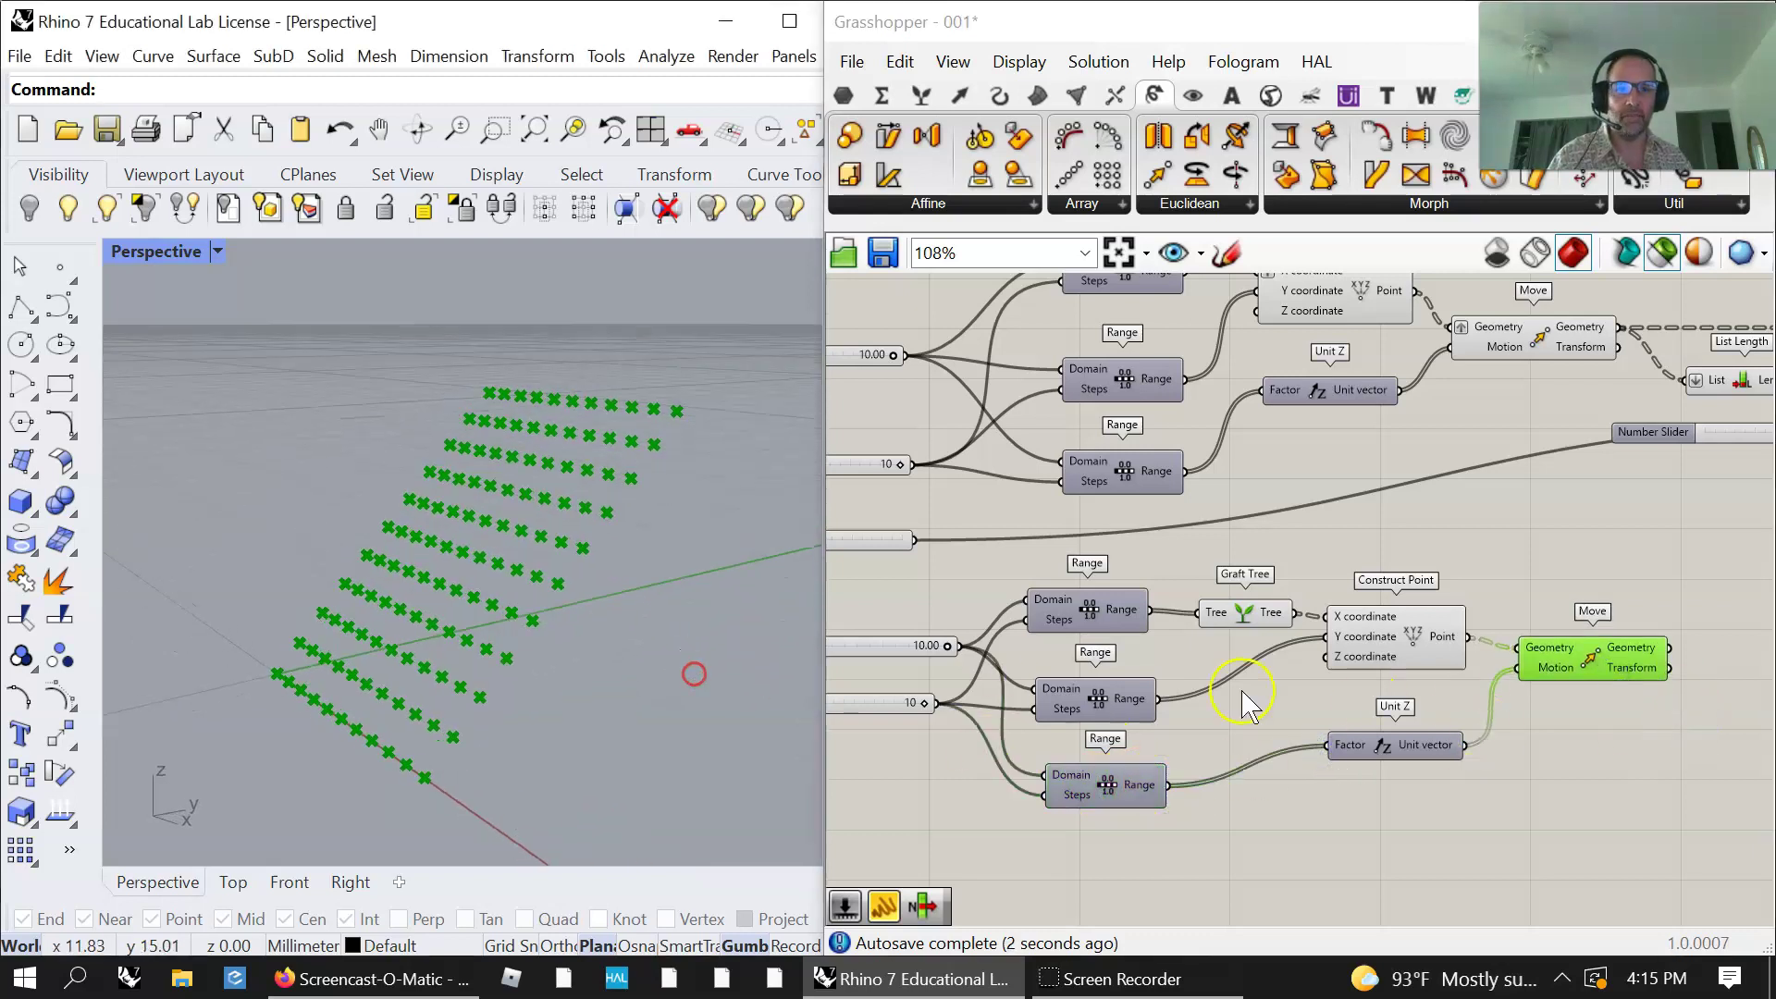
# Step: Insert a copy of the Graft Tree component between the new Construct Point's output and the Move component's Geometry input
pyautogui.moveTo(1549, 653); pyautogui.dragTo(1622, 661)
pyautogui.moveTo(1242, 610); pyautogui.dragTo(1595, 655)
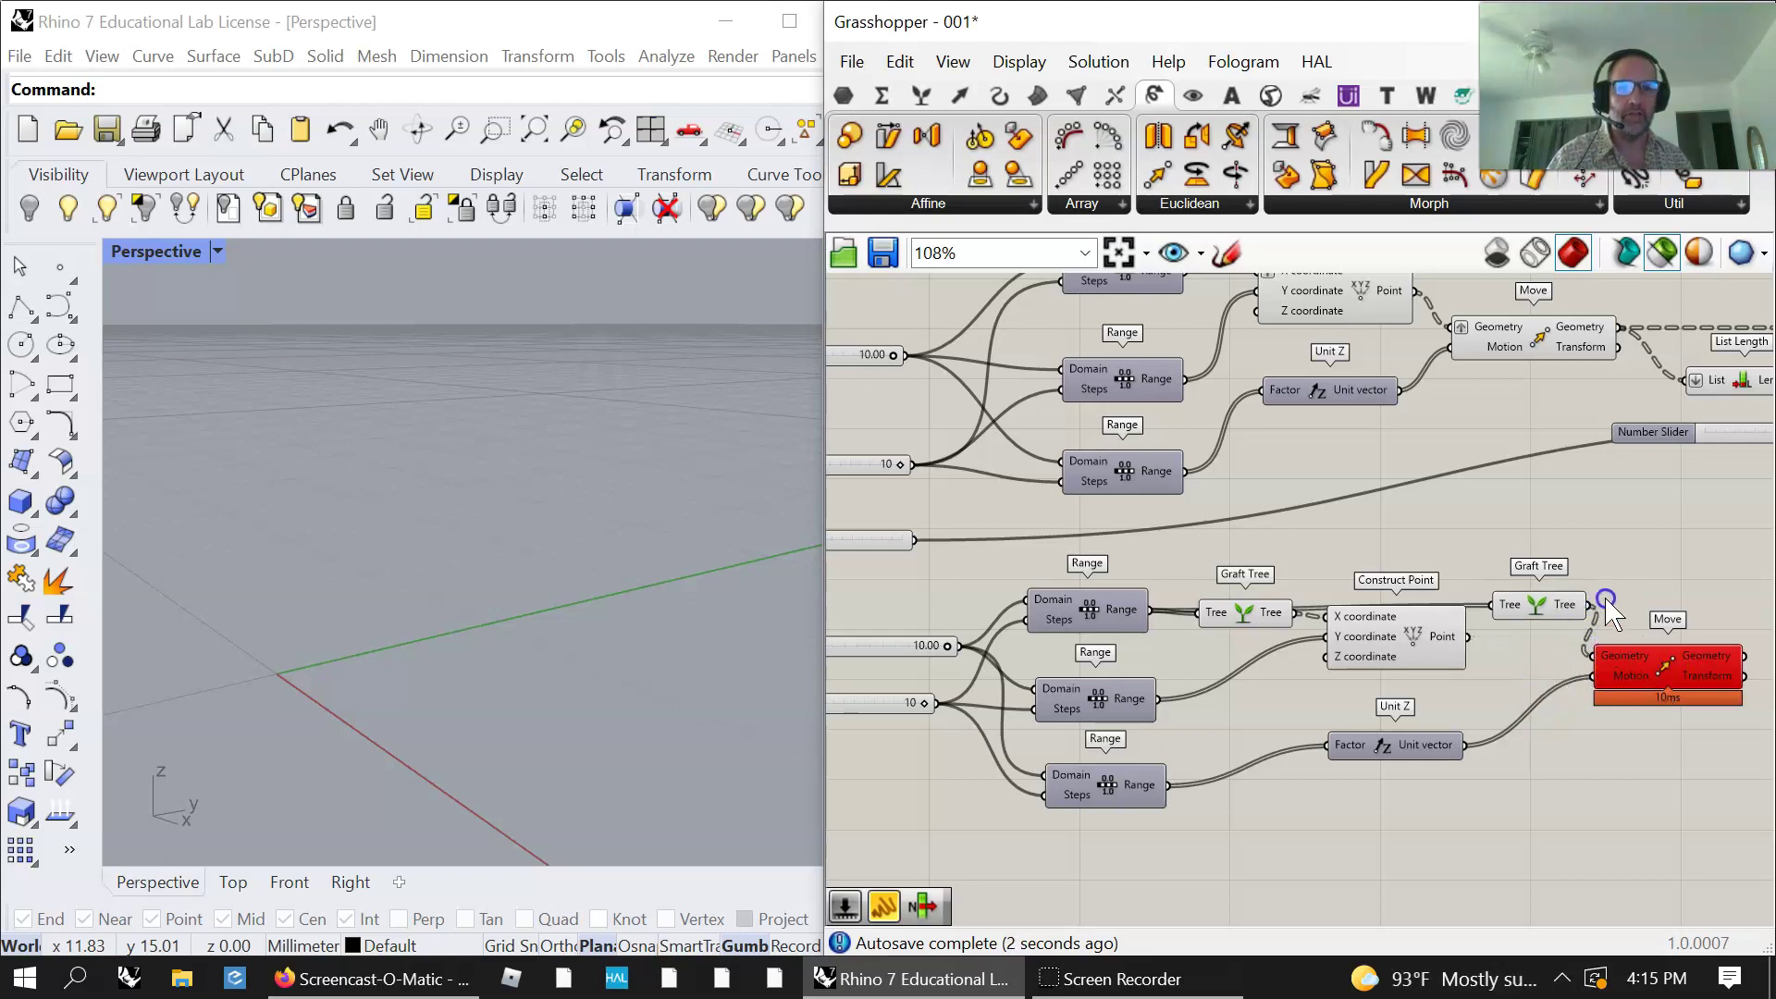
pyautogui.click(1545, 614)
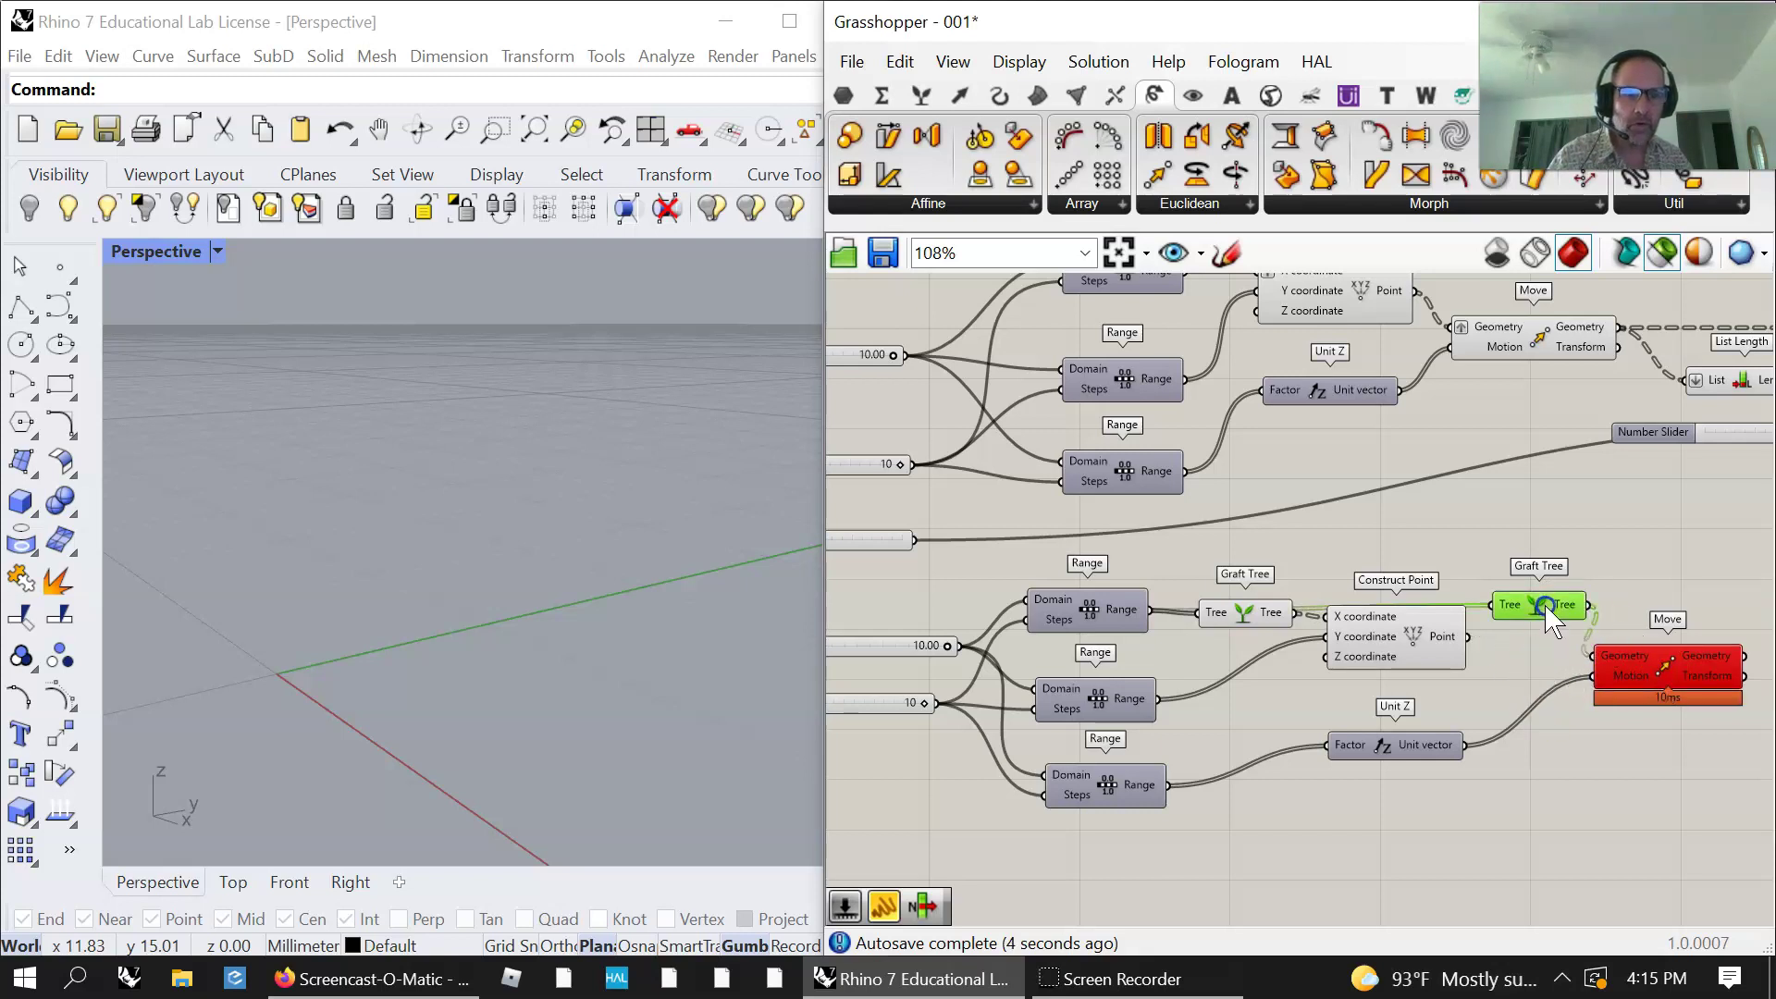
pyautogui.moveTo(1480, 657); pyautogui.dragTo(1536, 613)
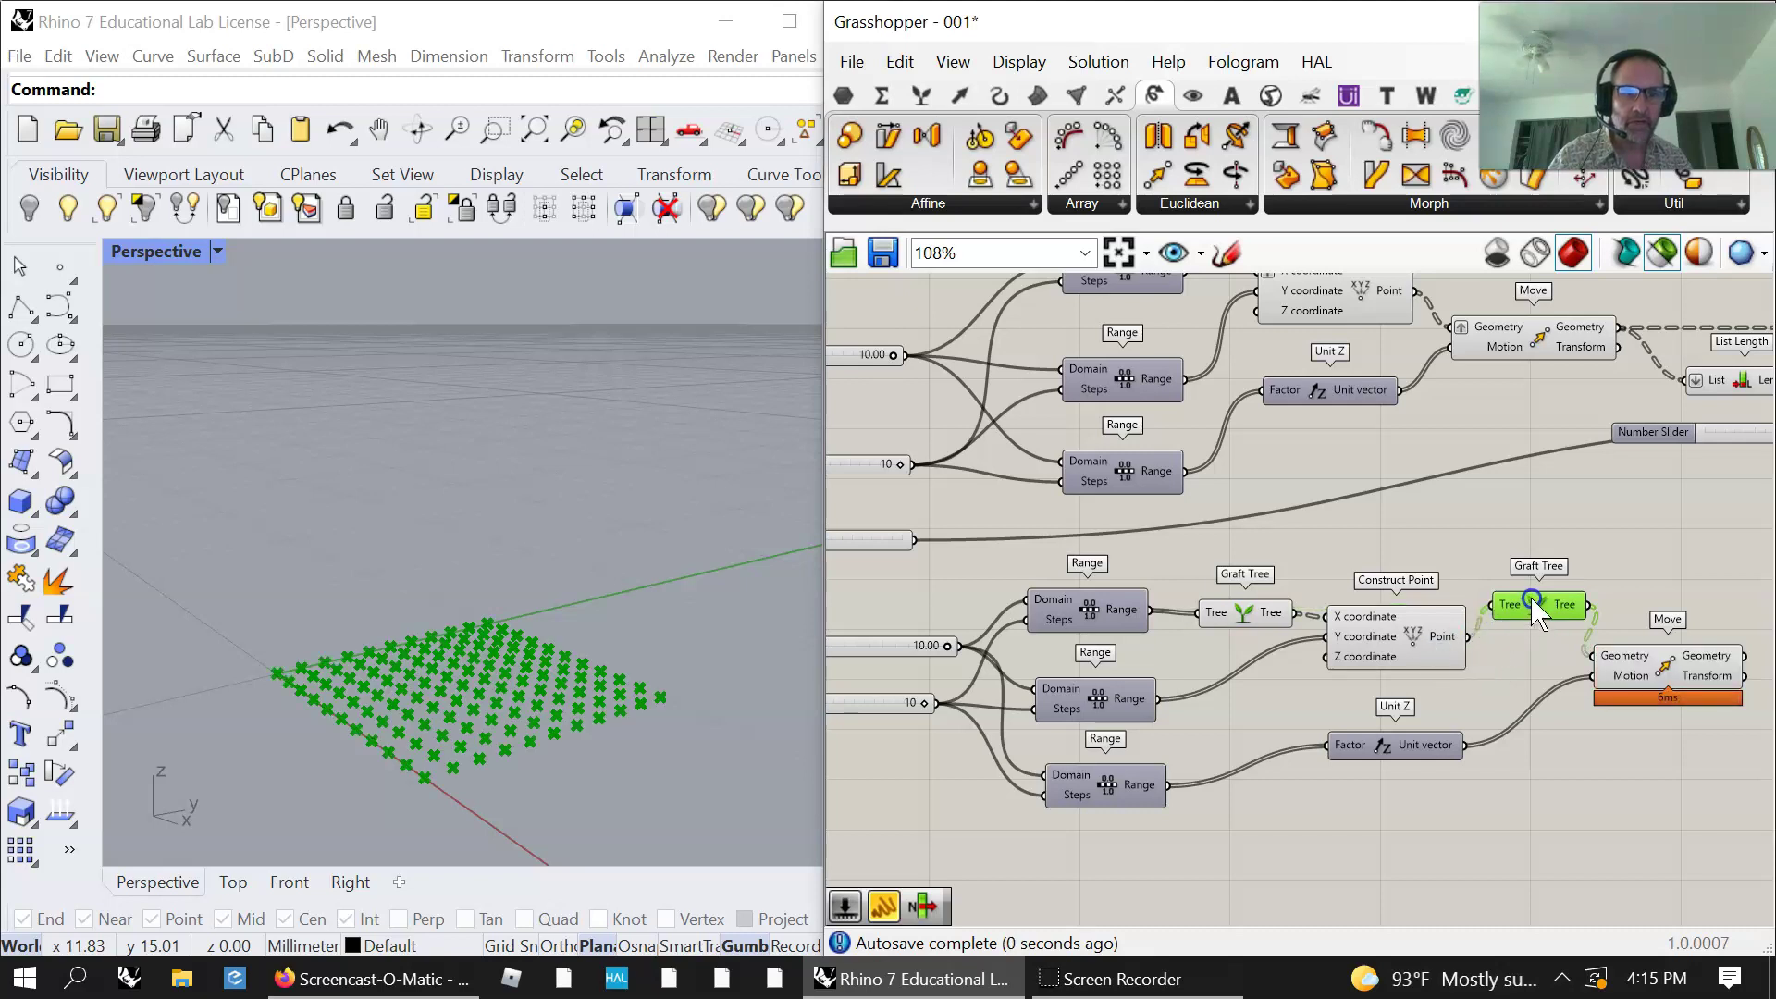
pyautogui.click(1618, 668)
pyautogui.moveTo(567, 595); pyautogui.dragTo(776, 675, button='right')
# Step: Add a List Item component to the empty canvas beyond the new Move component
pyautogui.moveTo(1538, 781); pyautogui.dragTo(1281, 569, button='right')
pyautogui.moveTo(1279, 567); pyautogui.dragTo(1311, 567)
pyautogui.moveTo(1142, 510); pyautogui.dragTo(1156, 543)
pyautogui.moveTo(1157, 546); pyautogui.dragTo(1233, 777, button='right')
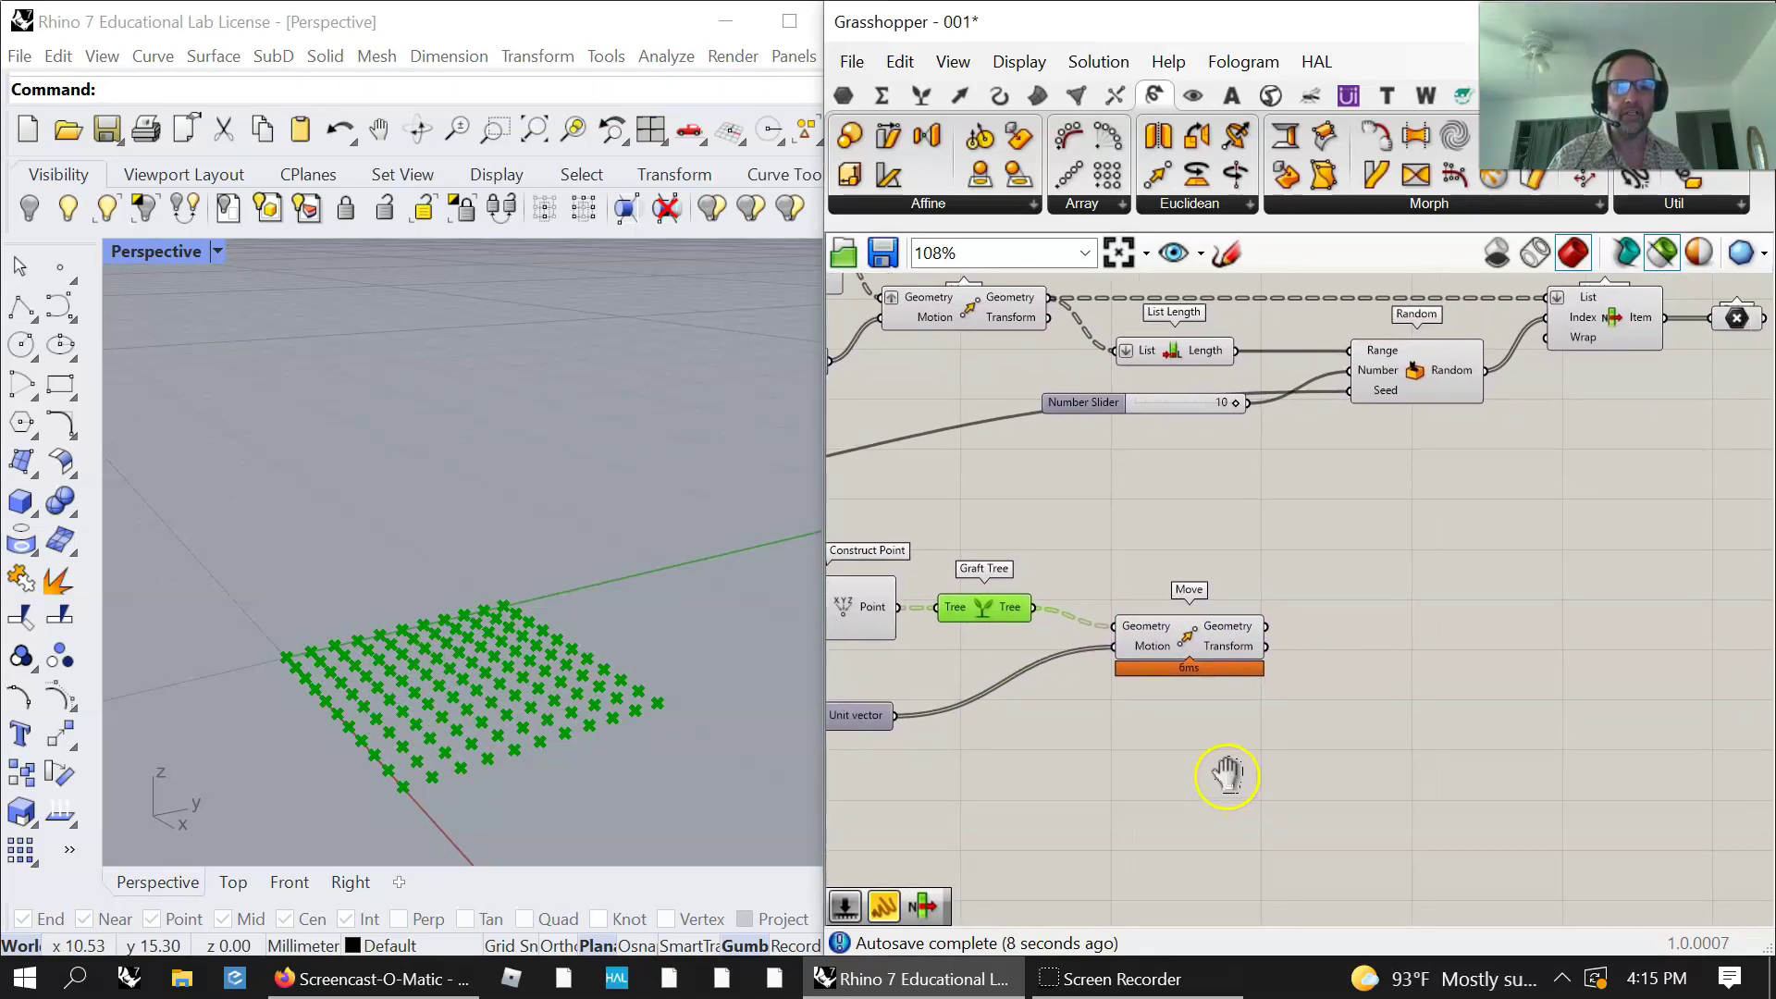
pyautogui.click(1565, 640)
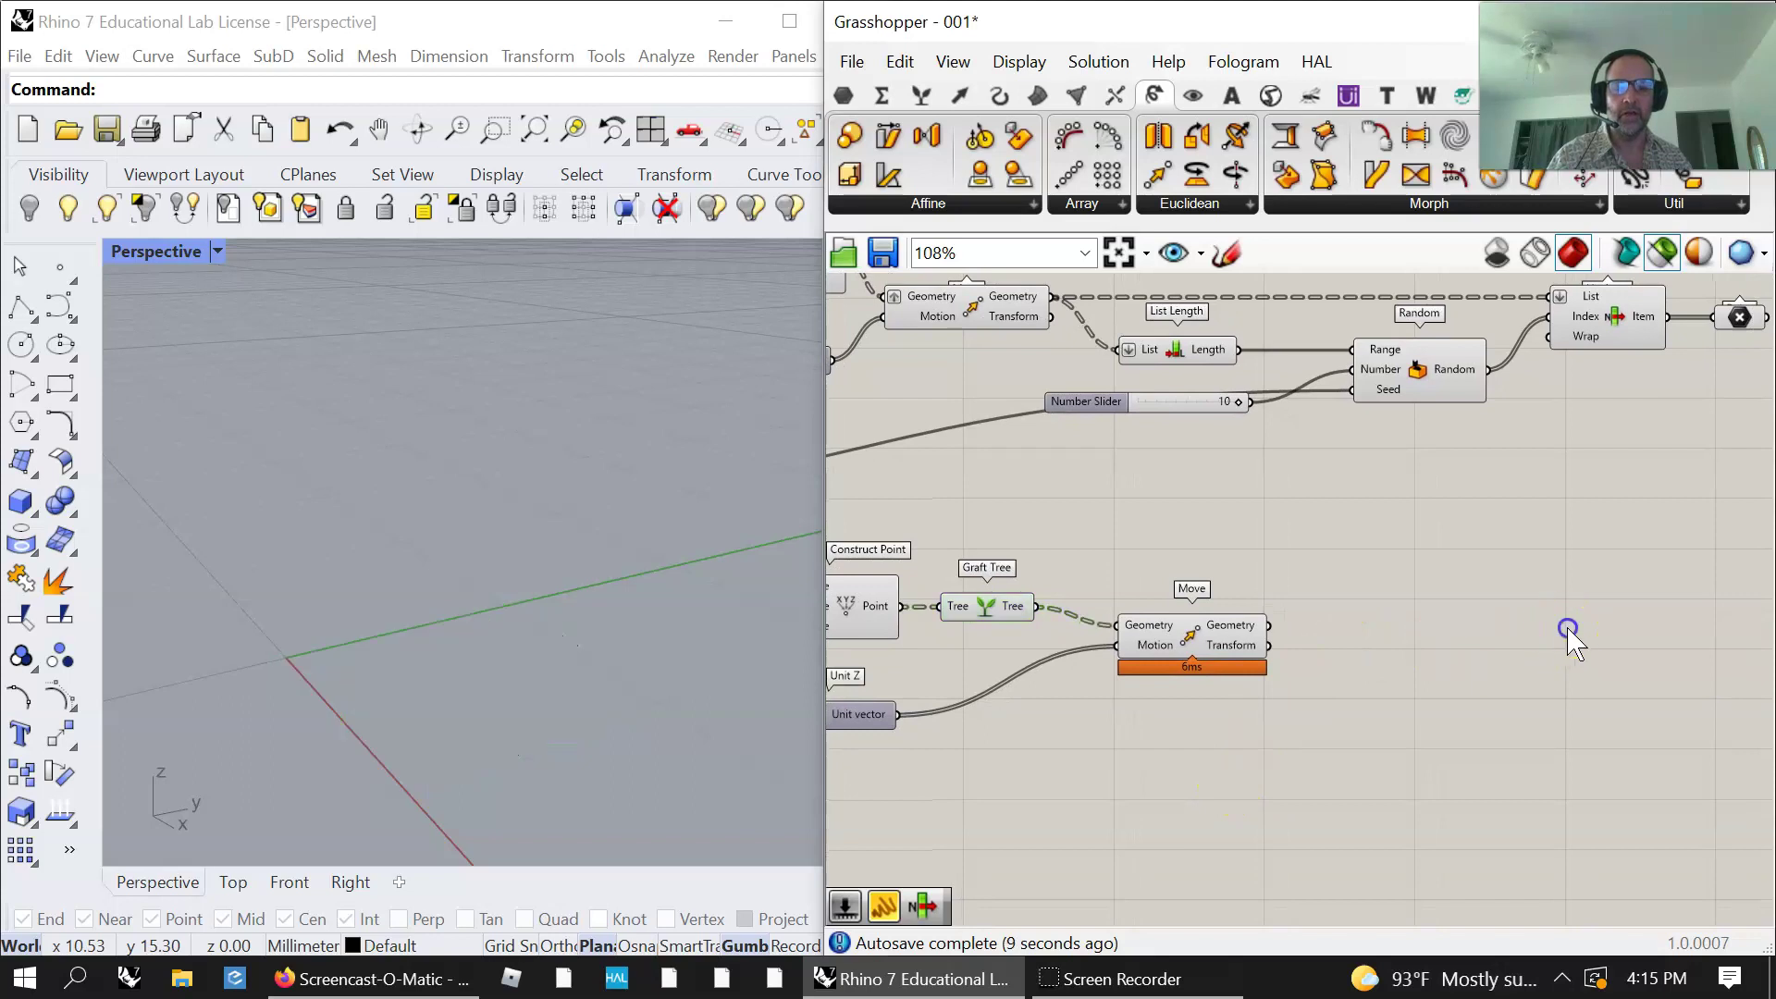
pyautogui.click(921, 96)
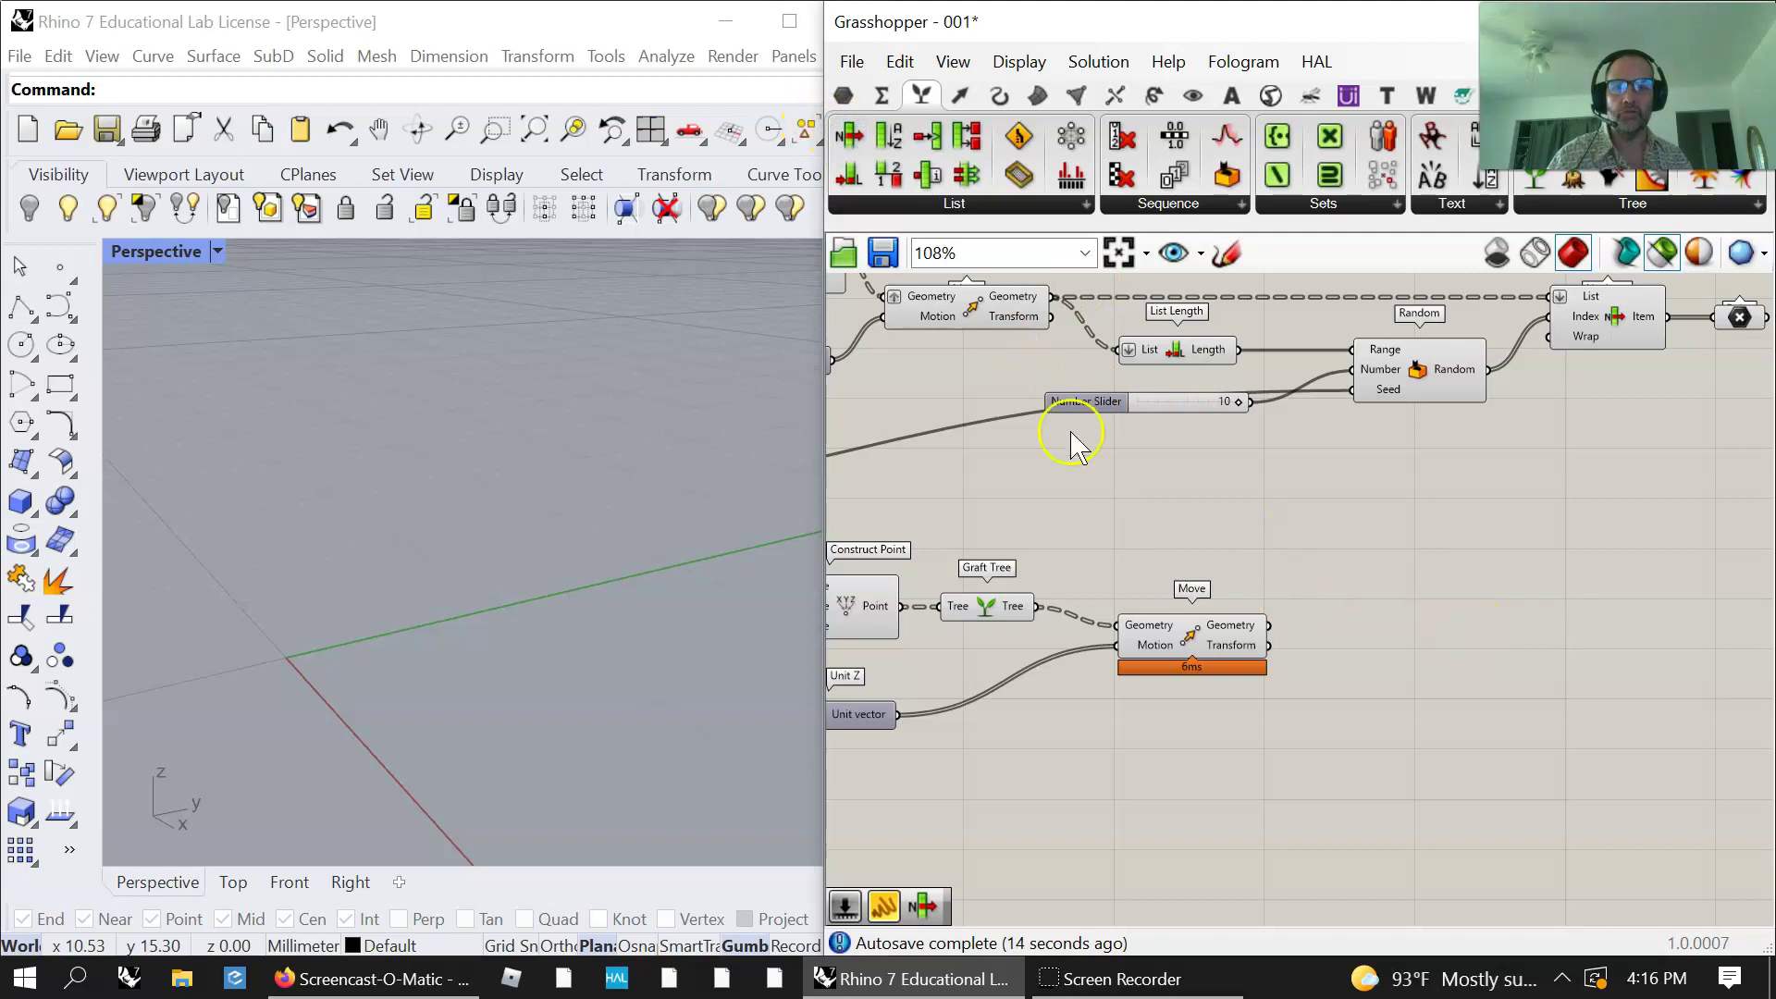
pyautogui.moveTo(848, 136); pyautogui.dragTo(1554, 684)
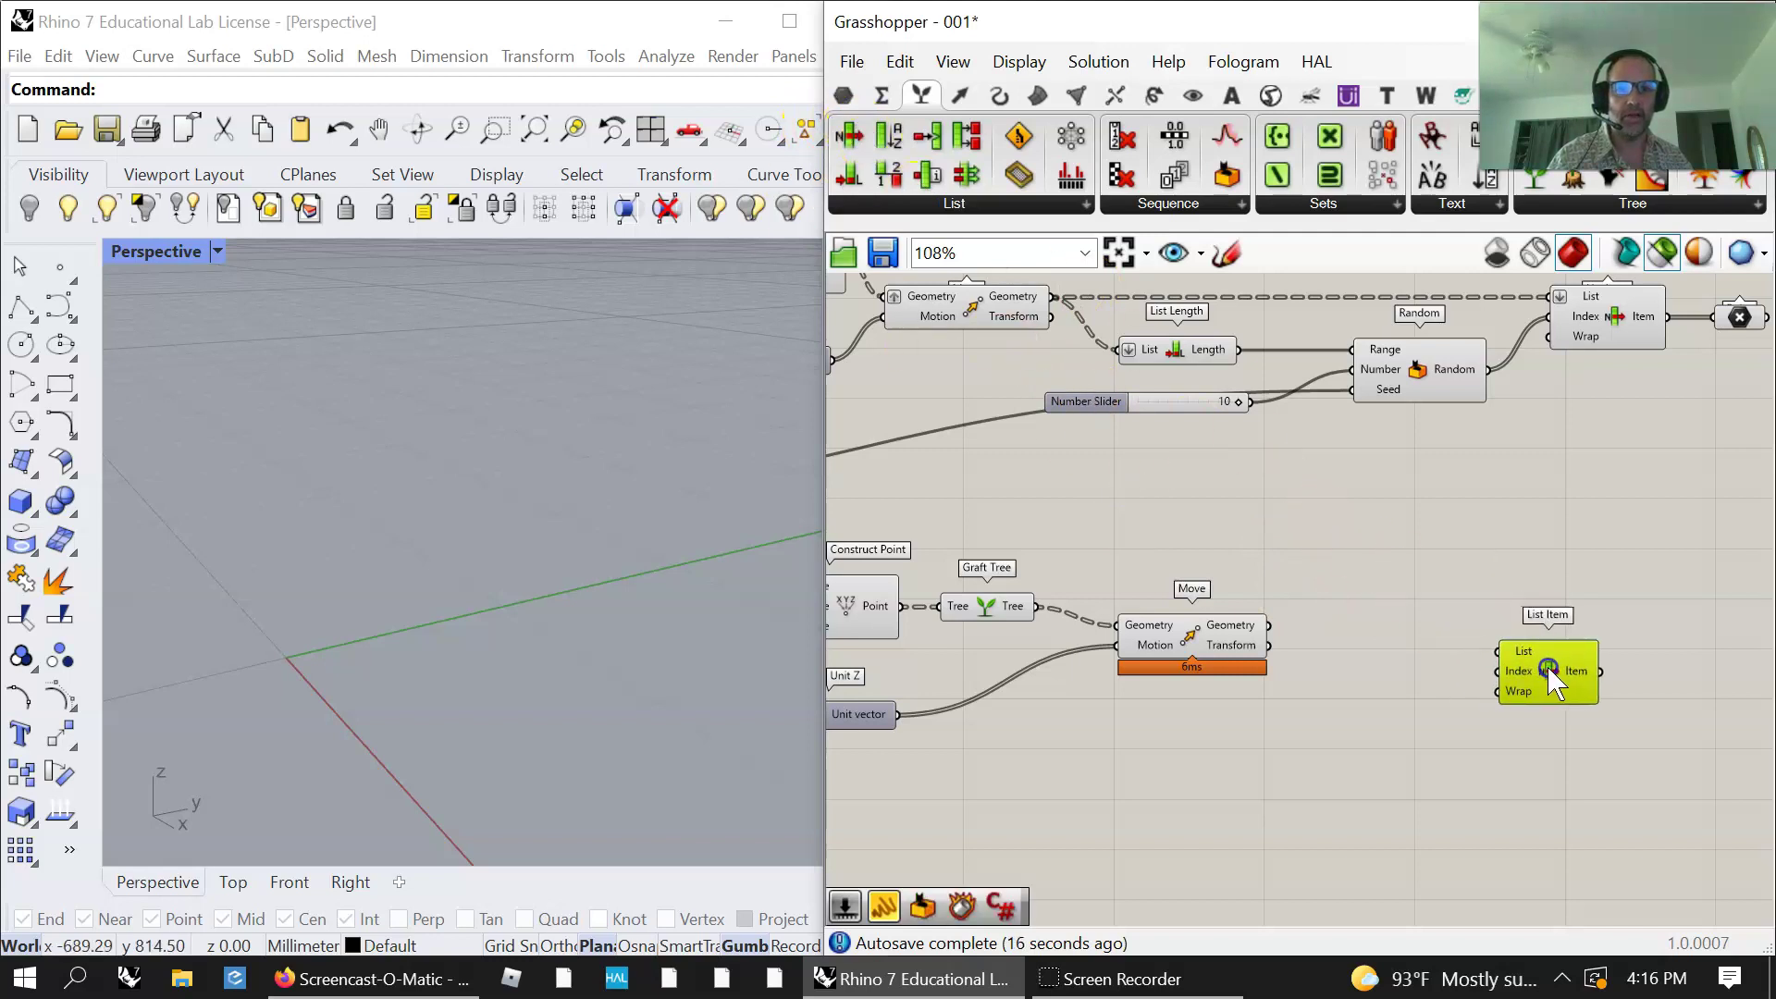
# Step: Add a List Length component fed by the new Move's Geometry output and flatten its List input
pyautogui.moveTo(847, 174); pyautogui.dragTo(1220, 731)
pyautogui.moveTo(1269, 626); pyautogui.dragTo(1323, 731)
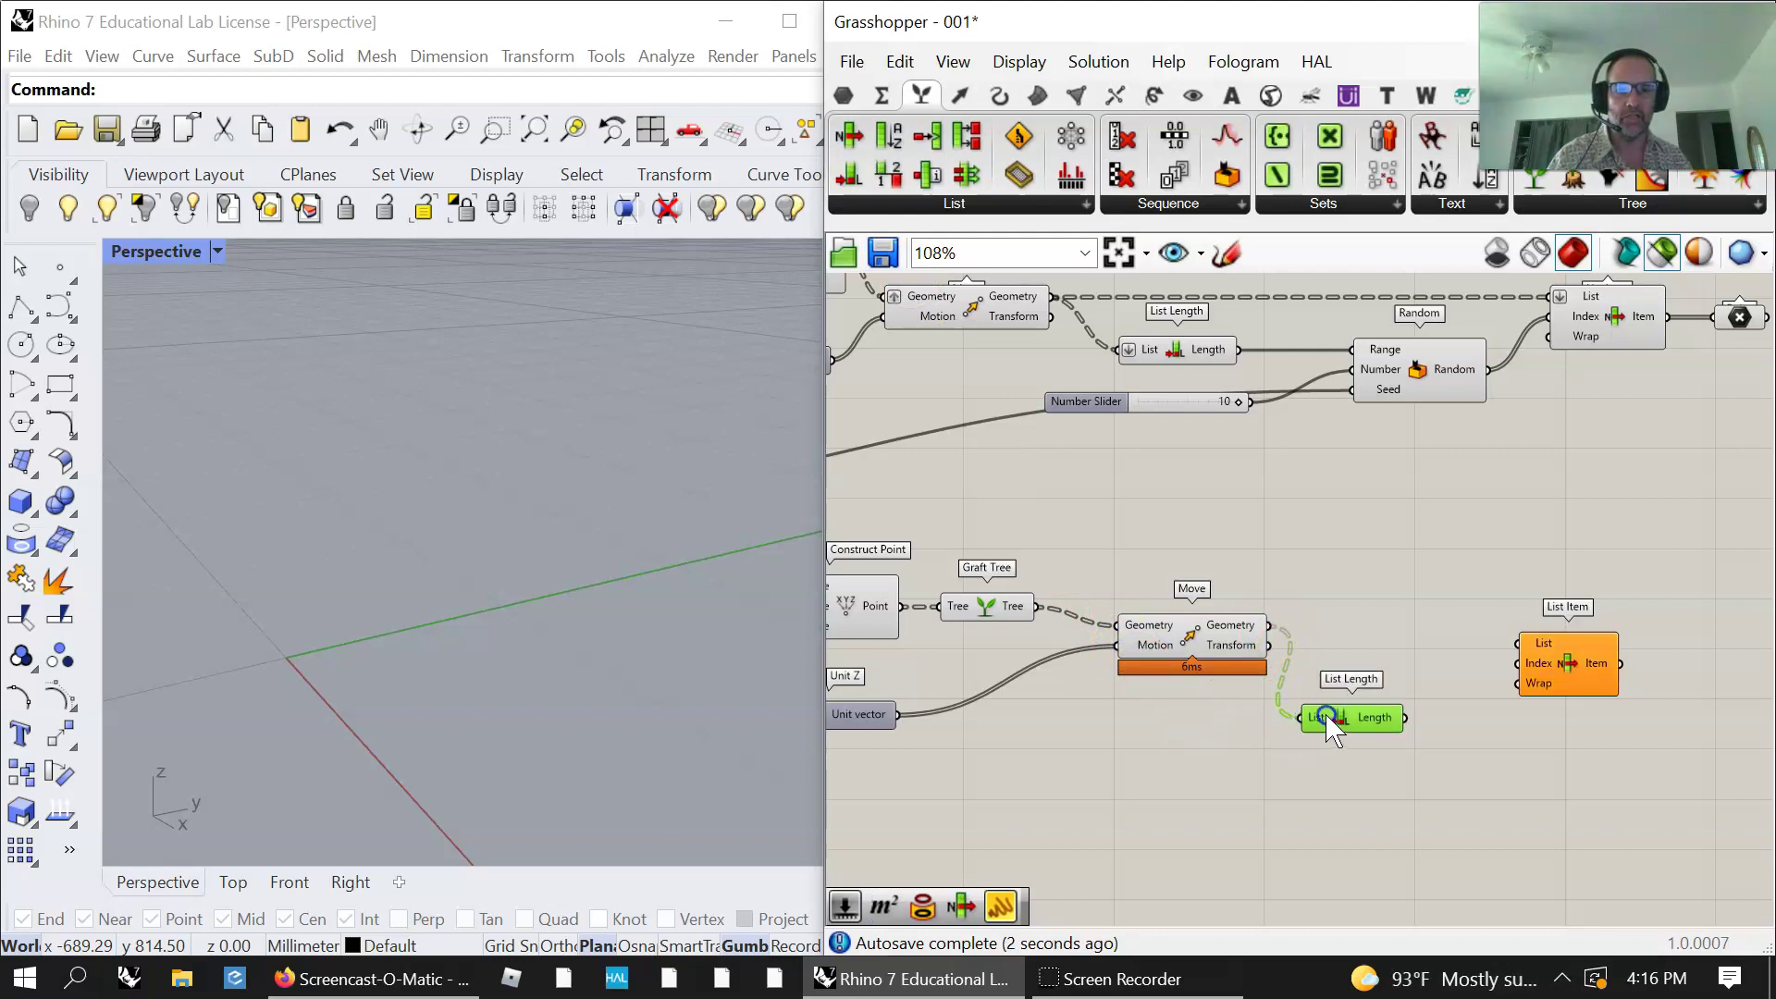
pyautogui.moveTo(1329, 719); pyautogui.dragTo(1327, 717, button='right')
pyautogui.rightClick(1316, 717)
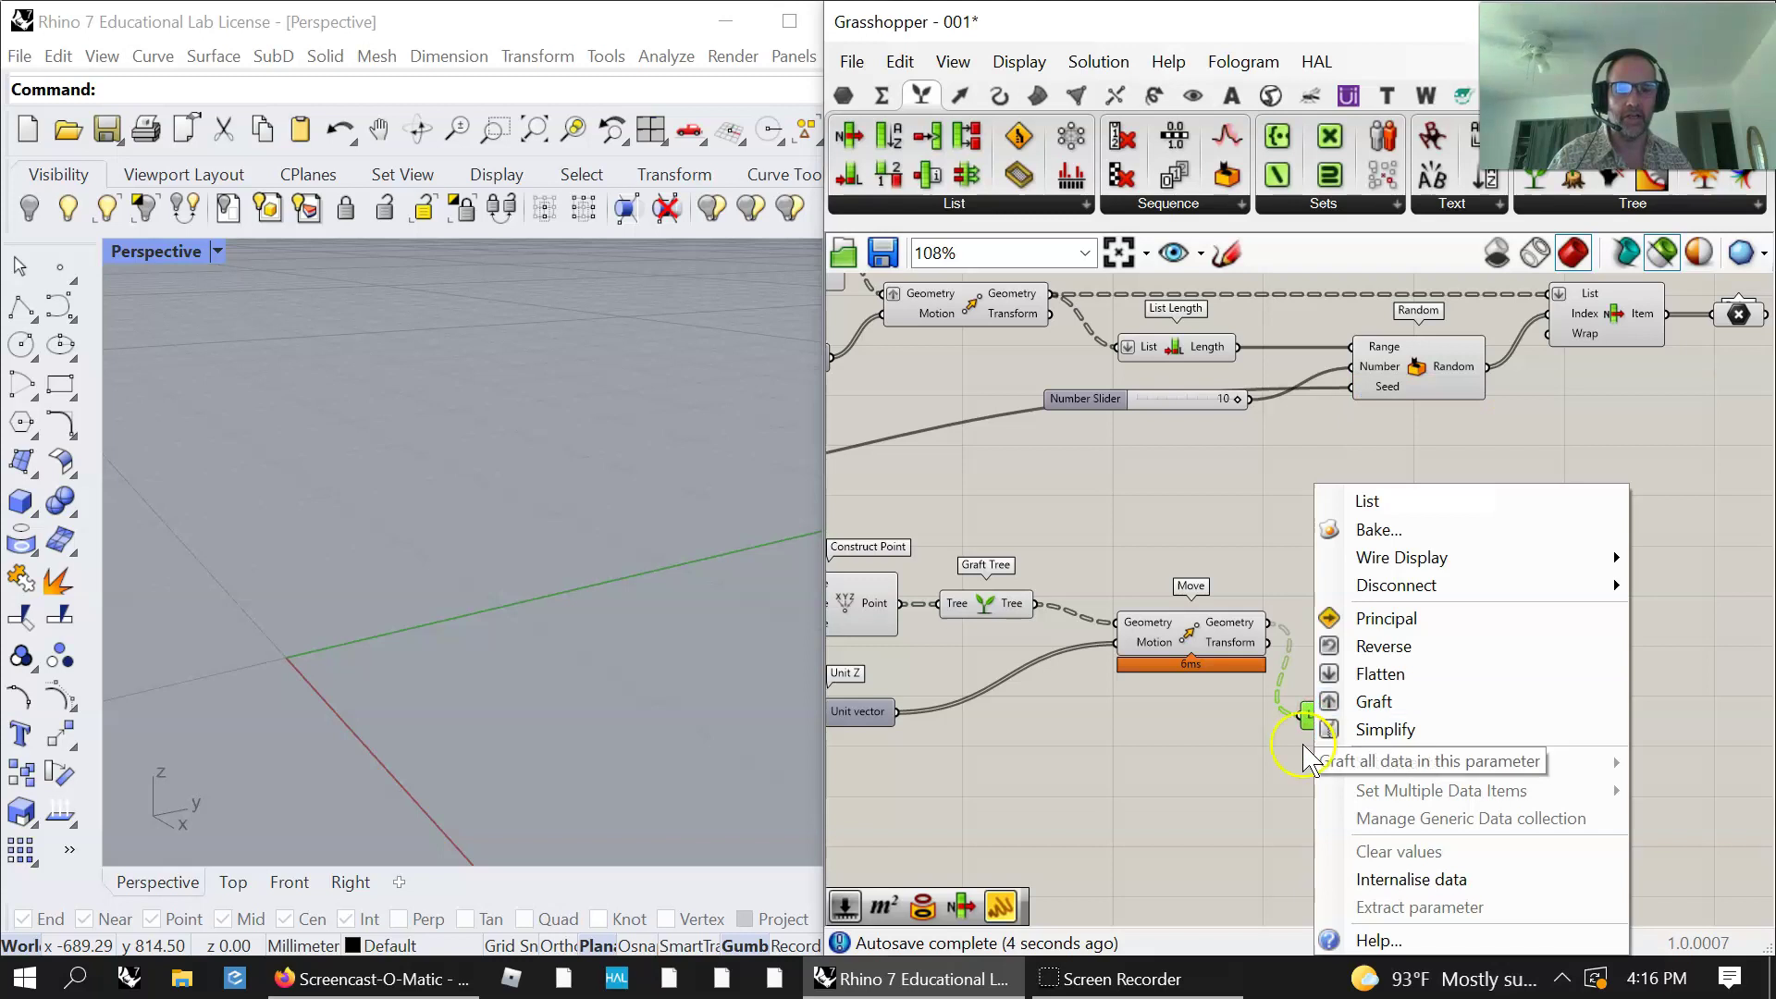
pyautogui.click(1357, 675)
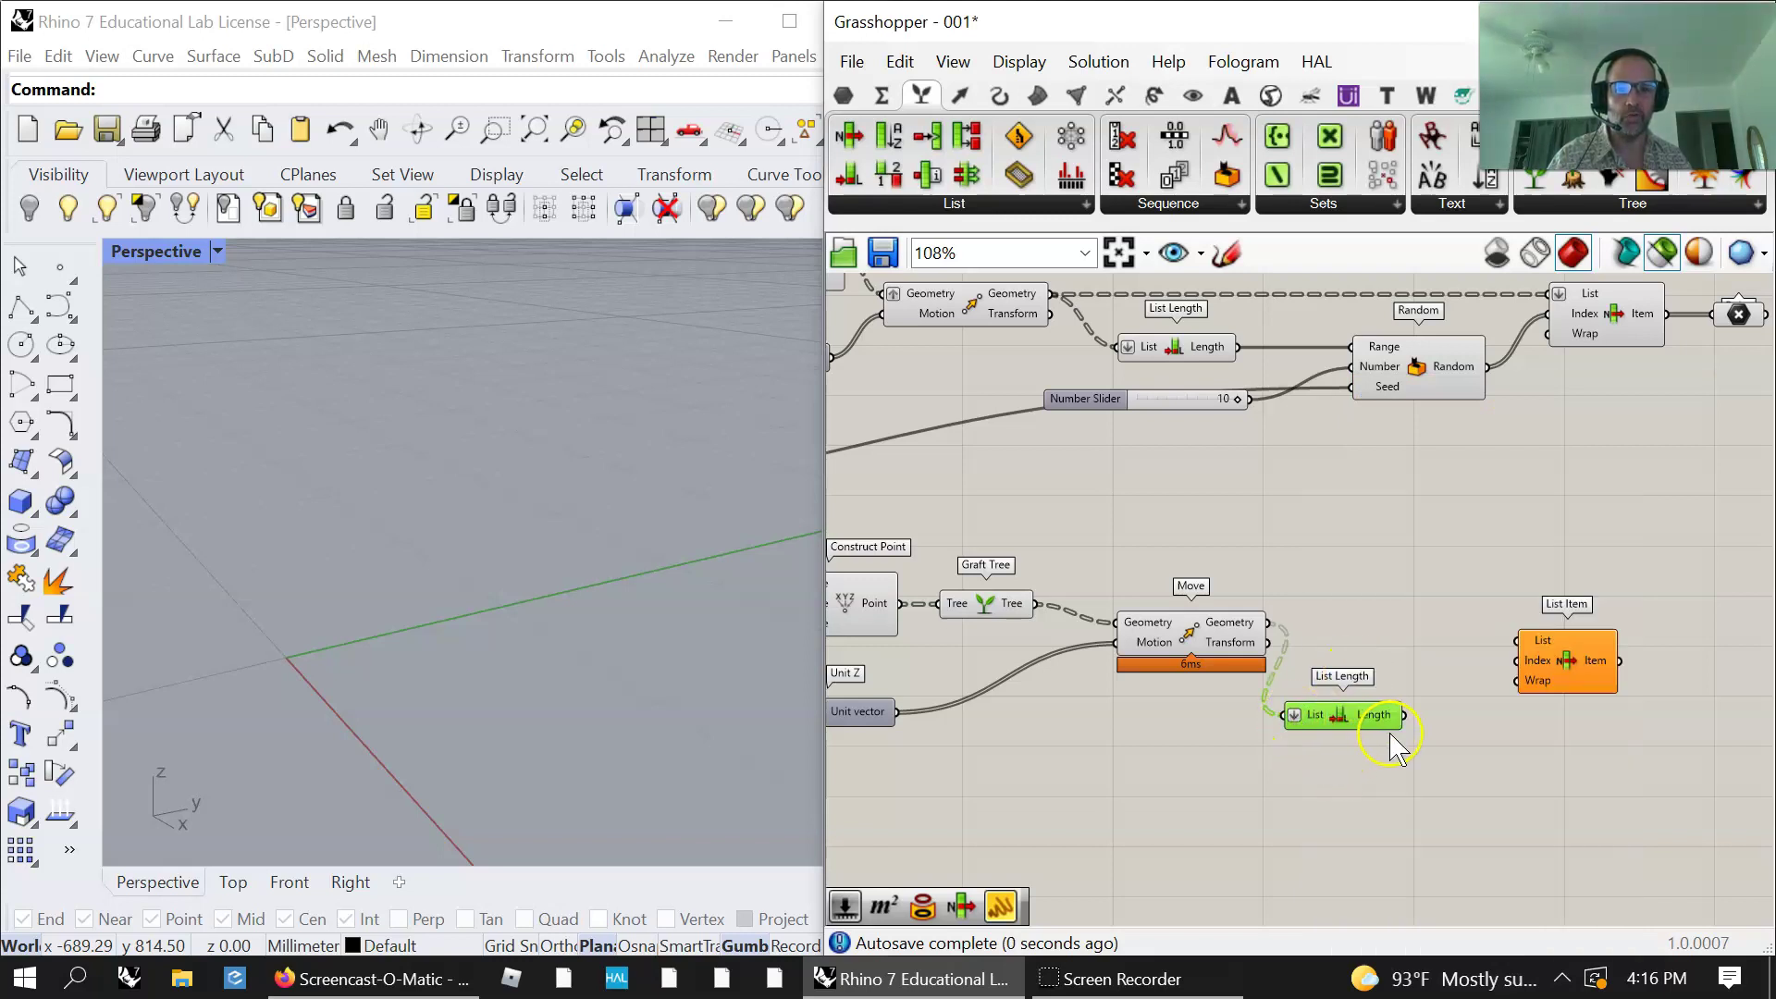
# Step: Move List Item farther along the canvas, connect the new Move's Geometry output to its List input and flatten that input
pyautogui.moveTo(1380, 723)
pyautogui.moveTo(1405, 716)
pyautogui.mouseDown()
pyautogui.moveTo(1514, 672)
pyautogui.moveTo(1399, 714)
pyautogui.mouseUp()
pyautogui.moveTo(1567, 663); pyautogui.dragTo(1646, 676)
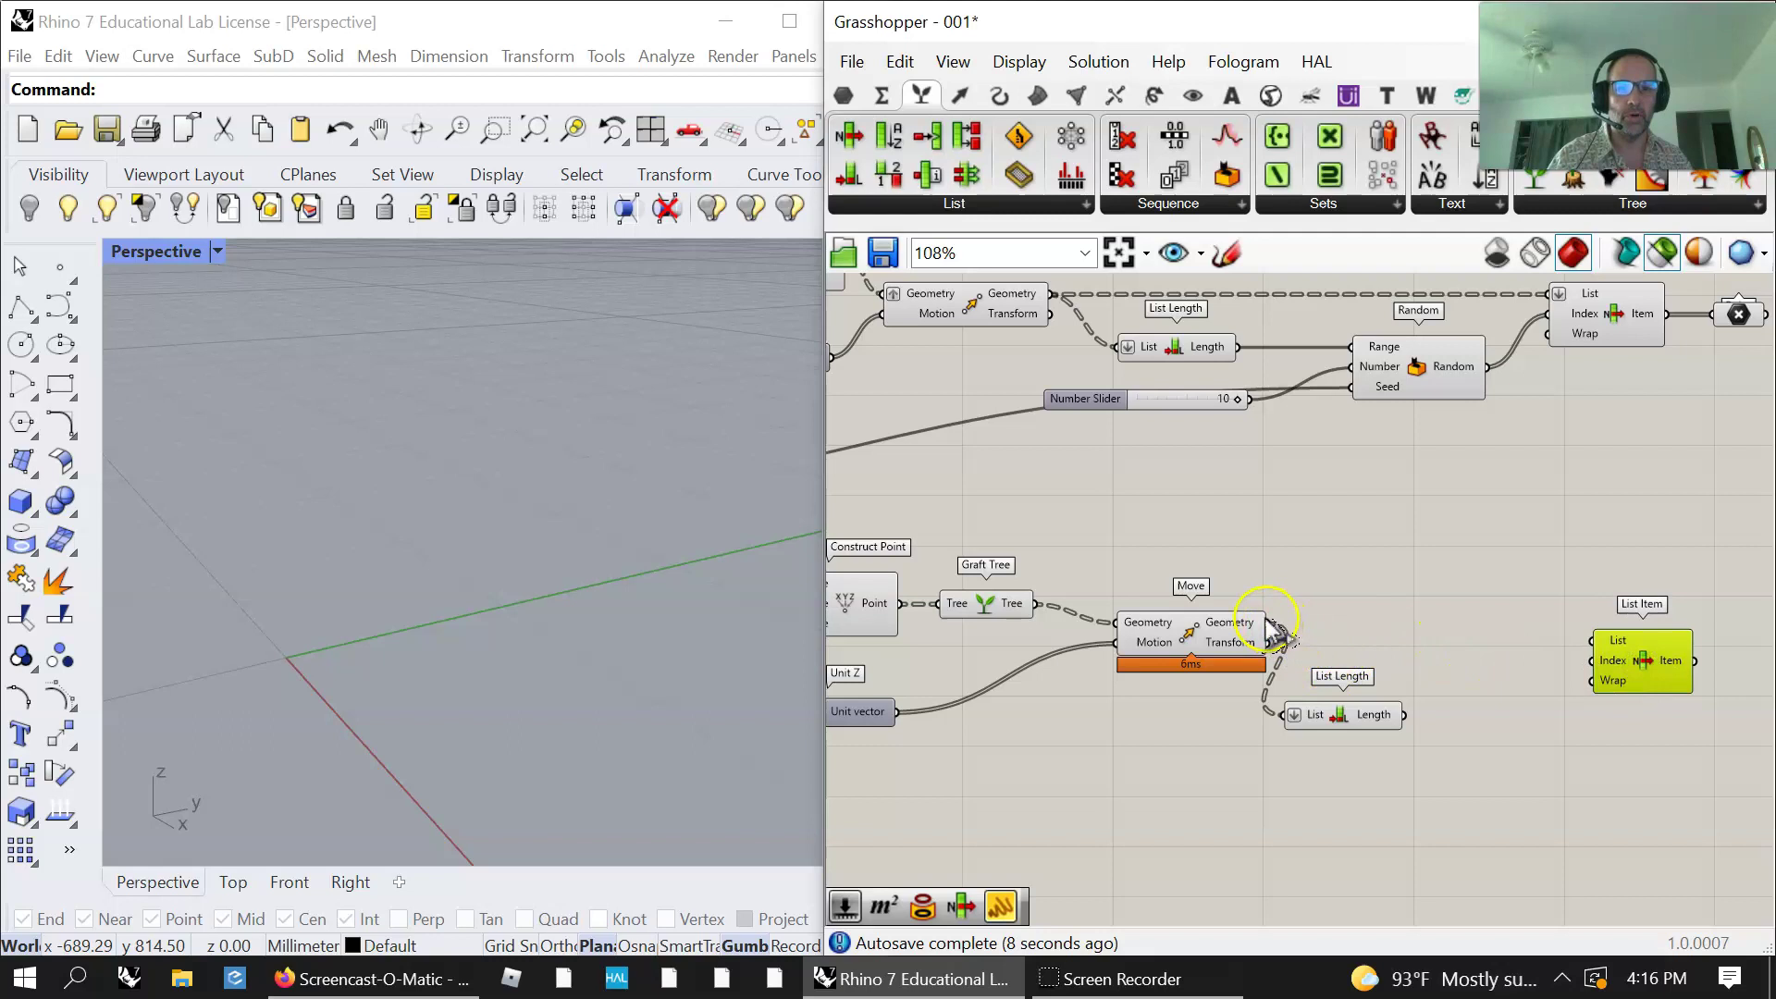
pyautogui.moveTo(1269, 623); pyautogui.dragTo(1618, 645)
pyautogui.rightClick(1616, 640)
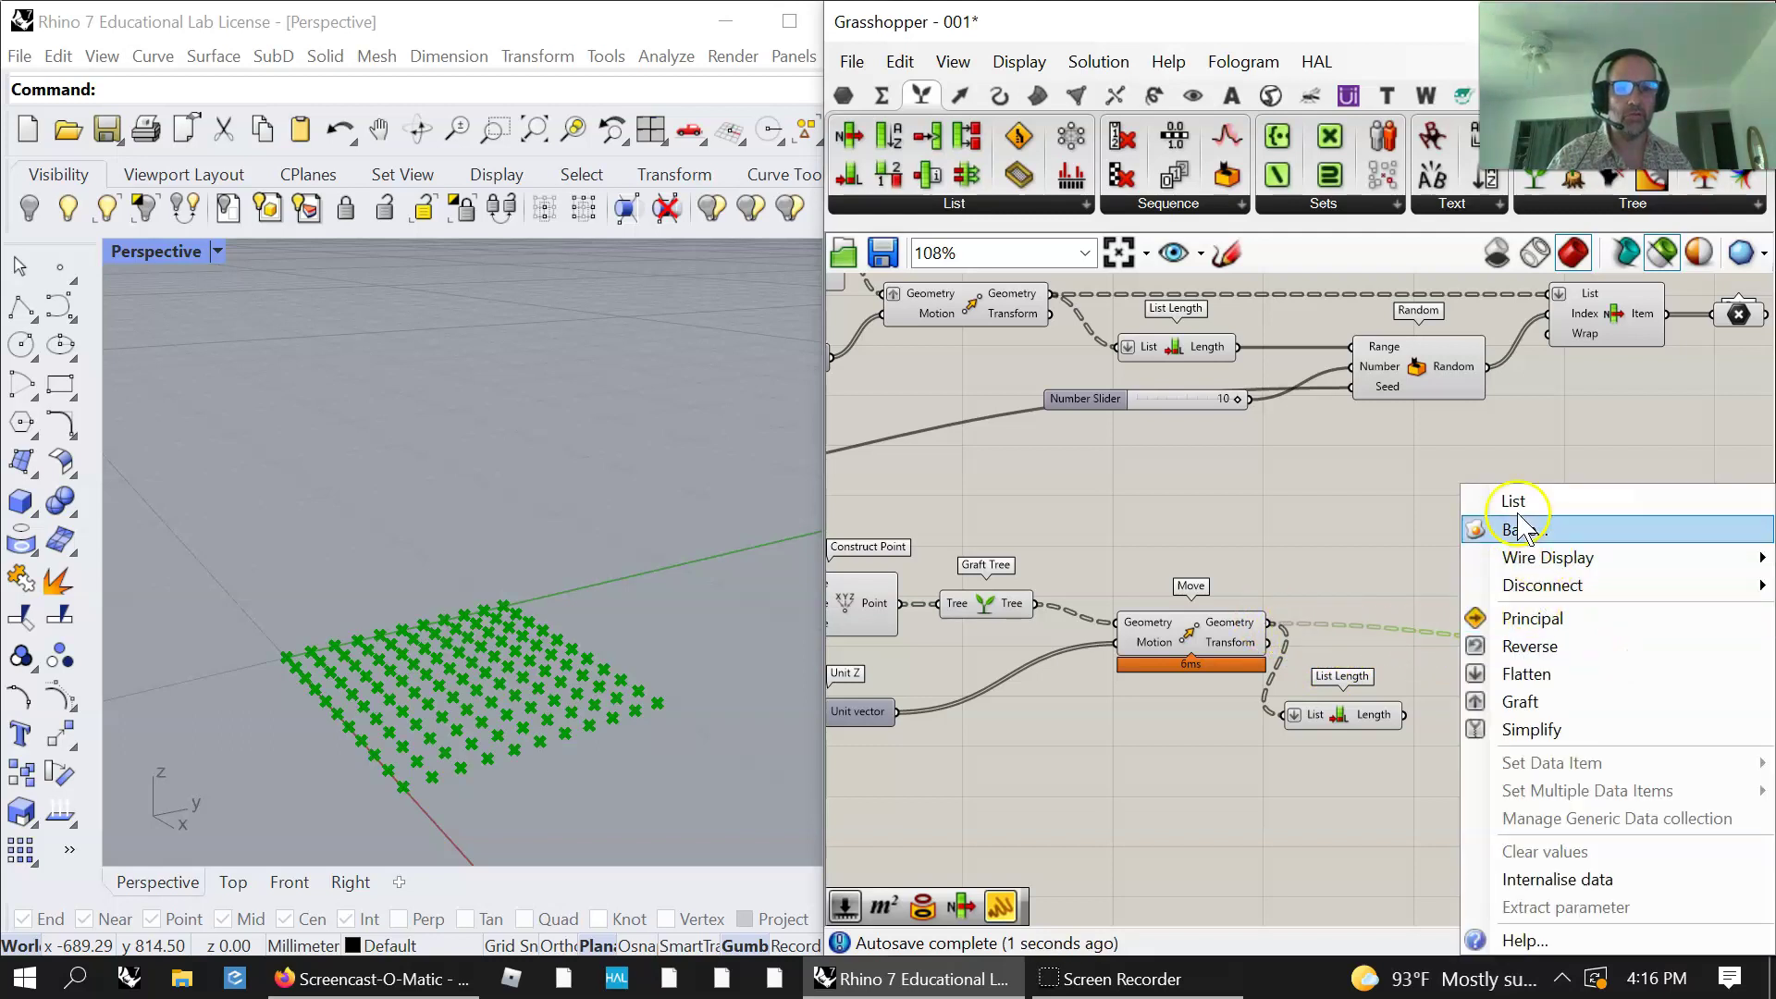
pyautogui.click(1523, 675)
# Step: Add a Point parameter beside the new List Item and feed it from the Item output
pyautogui.moveTo(1642, 736); pyautogui.dragTo(1396, 694, button='right')
pyautogui.click(843, 96)
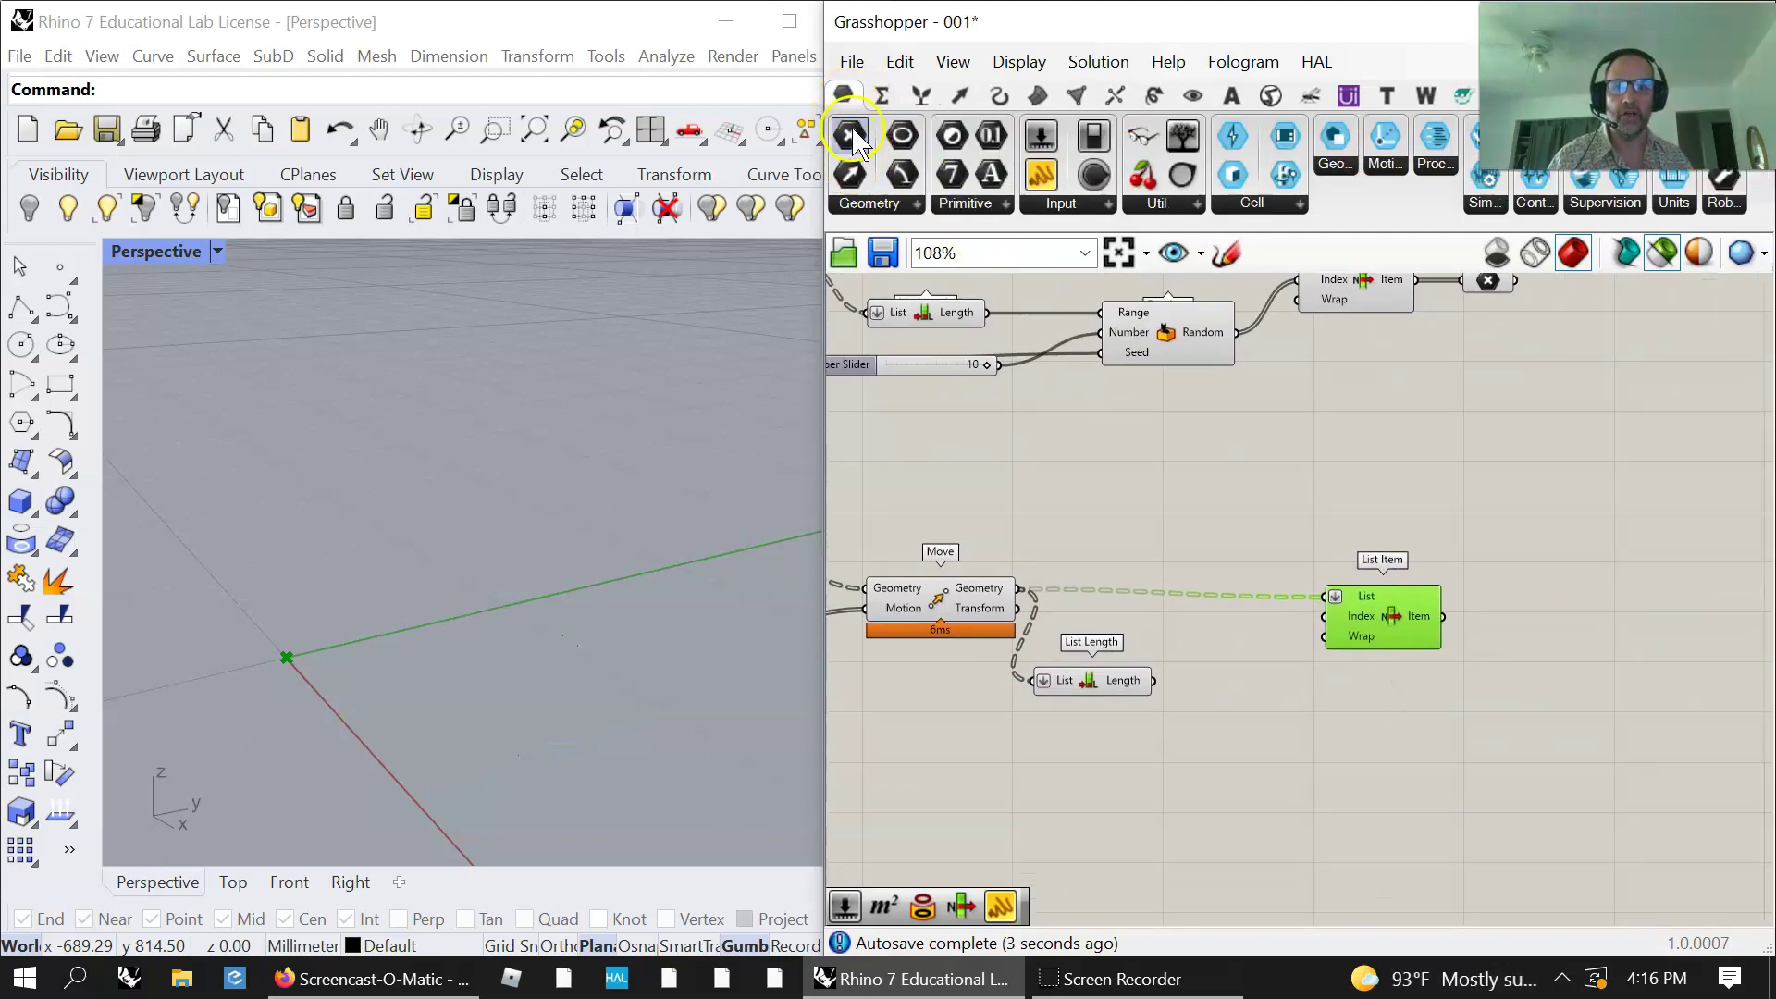
pyautogui.moveTo(850, 136); pyautogui.dragTo(1531, 628)
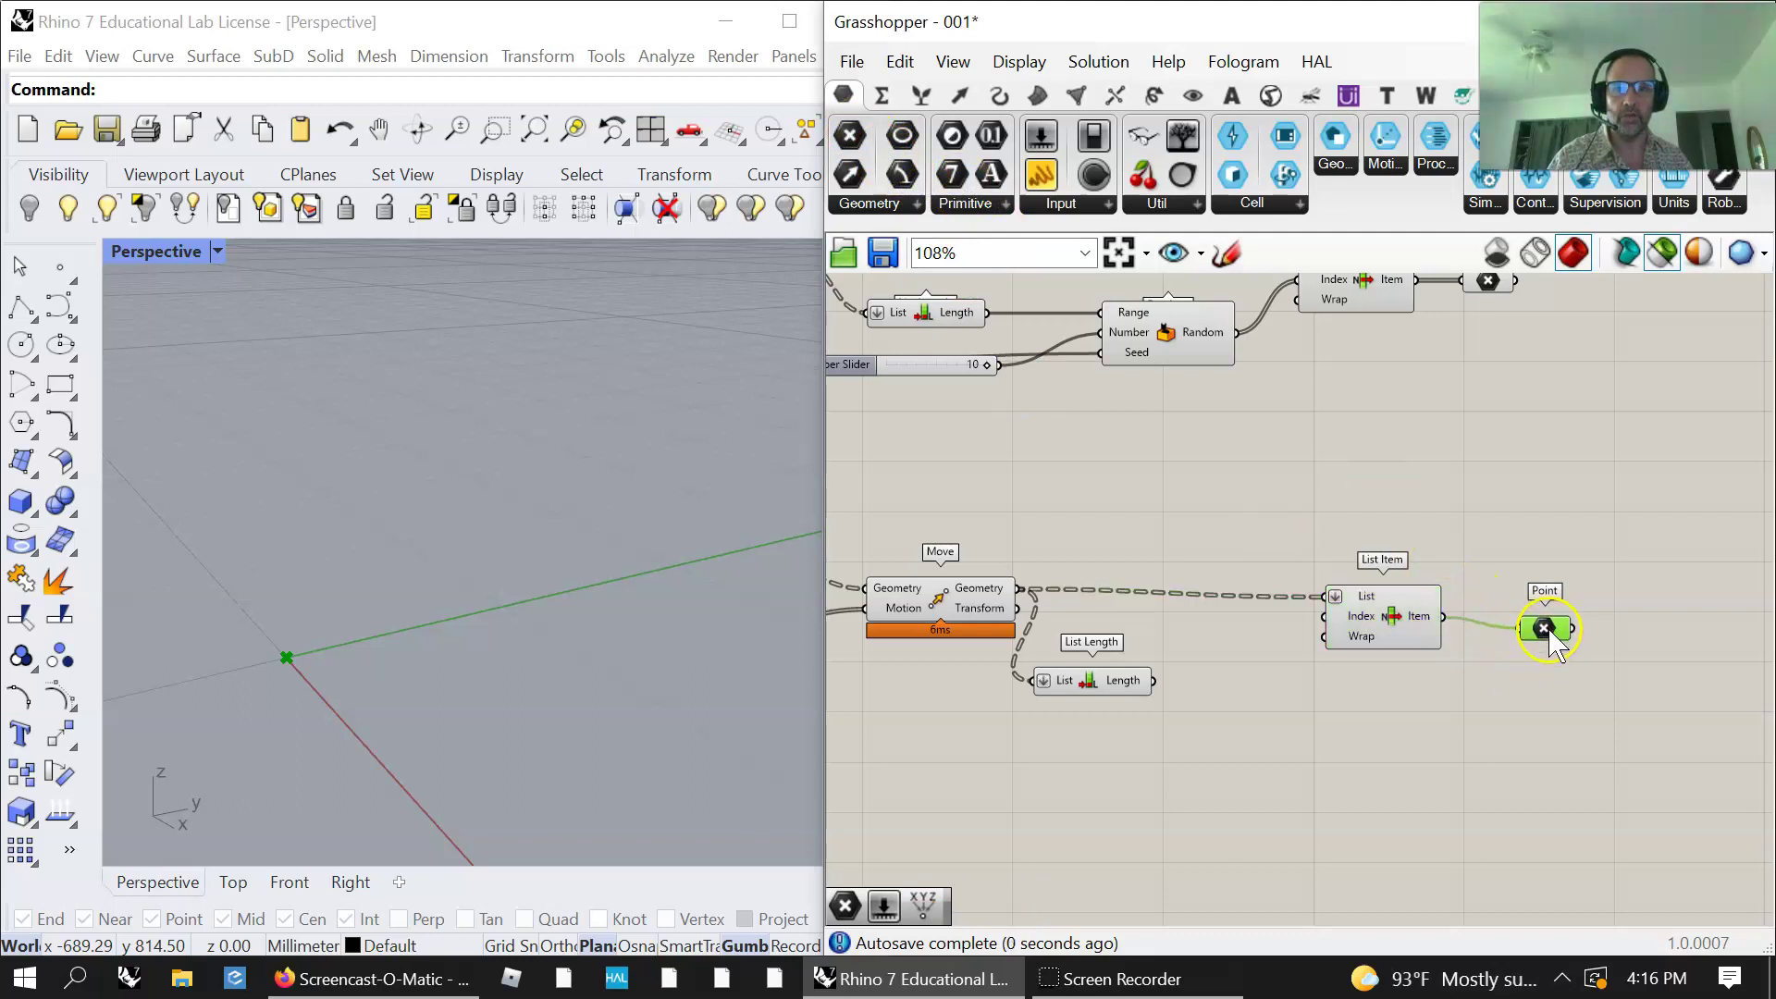
# Step: Add a Random component with the new List Length feeding its Range input, and connect its output to List Item's Index
pyautogui.moveTo(1140, 764); pyautogui.dragTo(1266, 741, button='right')
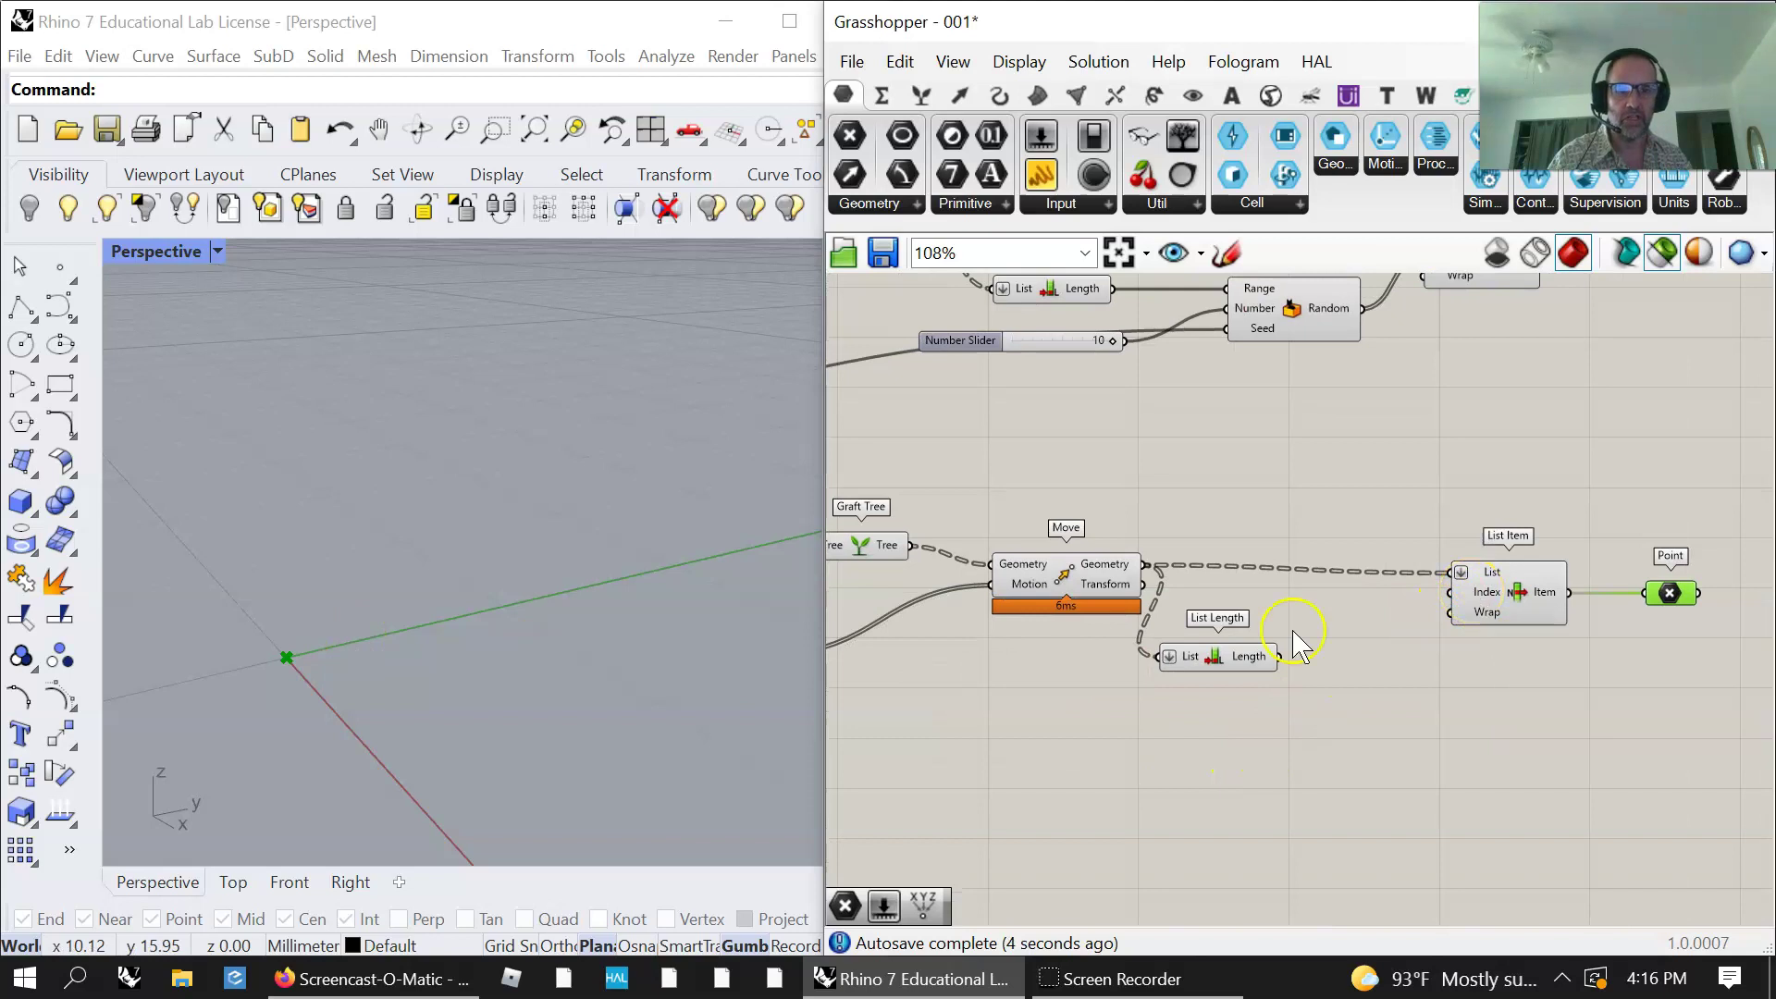
pyautogui.moveTo(1237, 655)
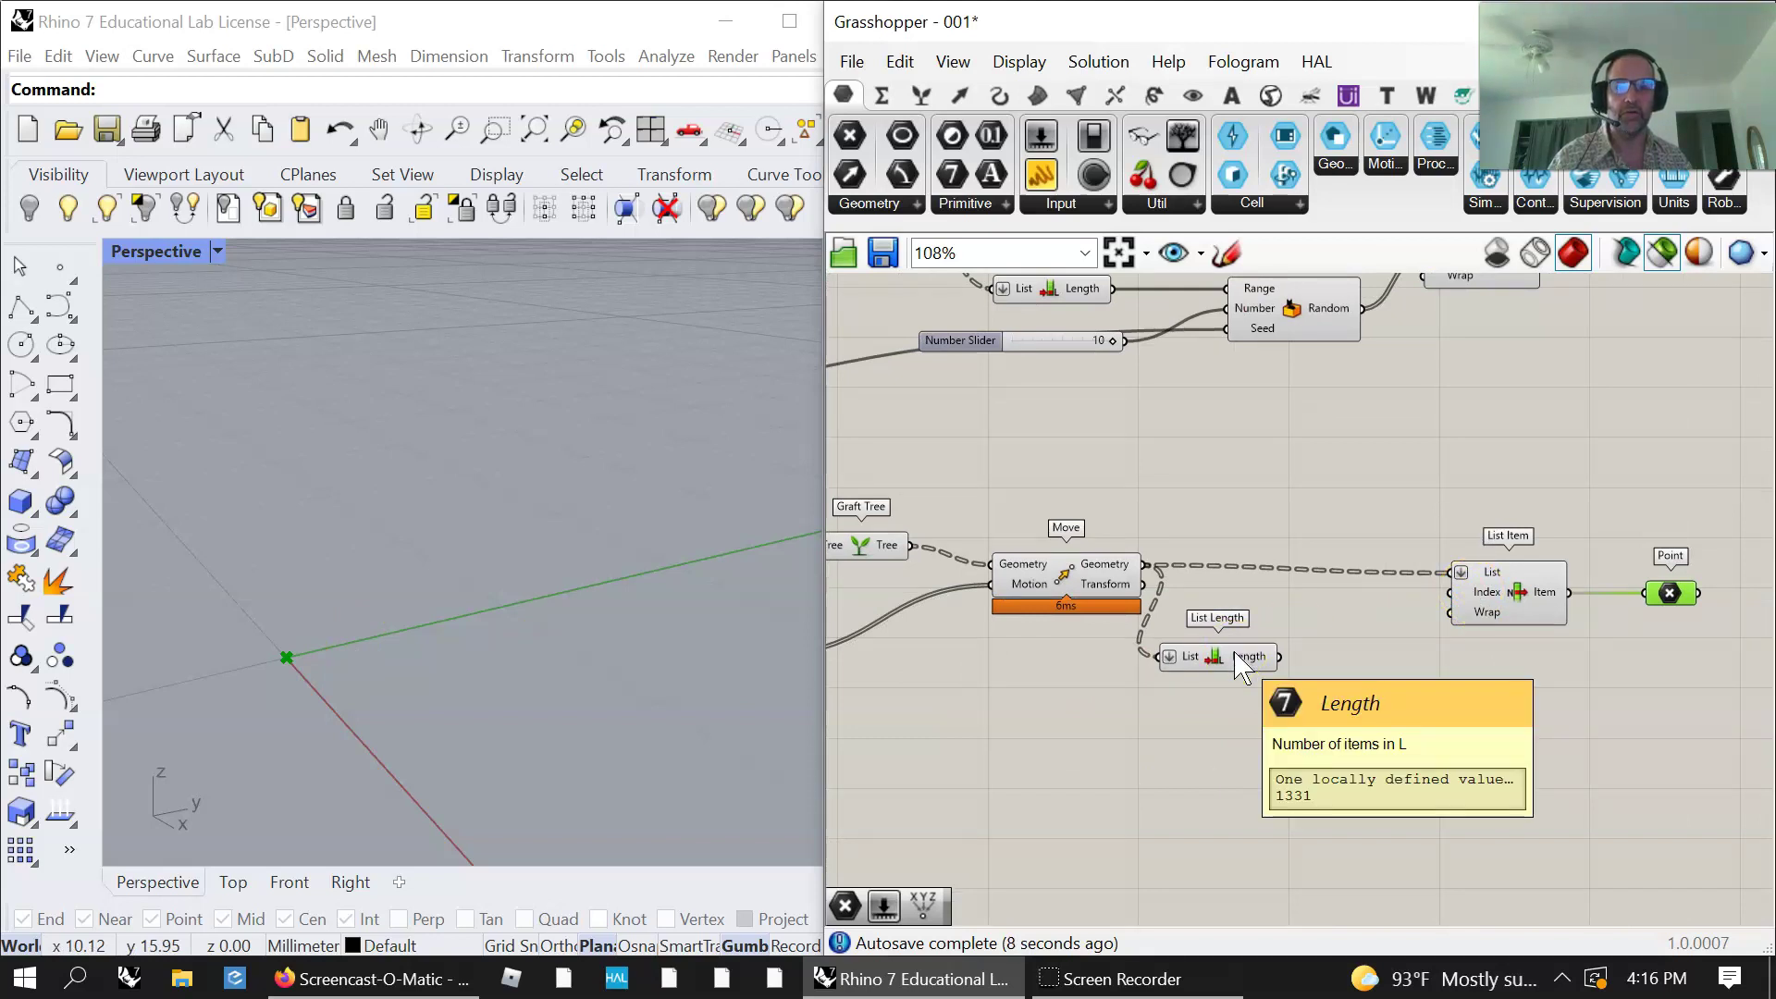
pyautogui.click(920, 95)
pyautogui.click(1136, 203)
pyautogui.moveTo(1182, 751); pyautogui.dragTo(1520, 606)
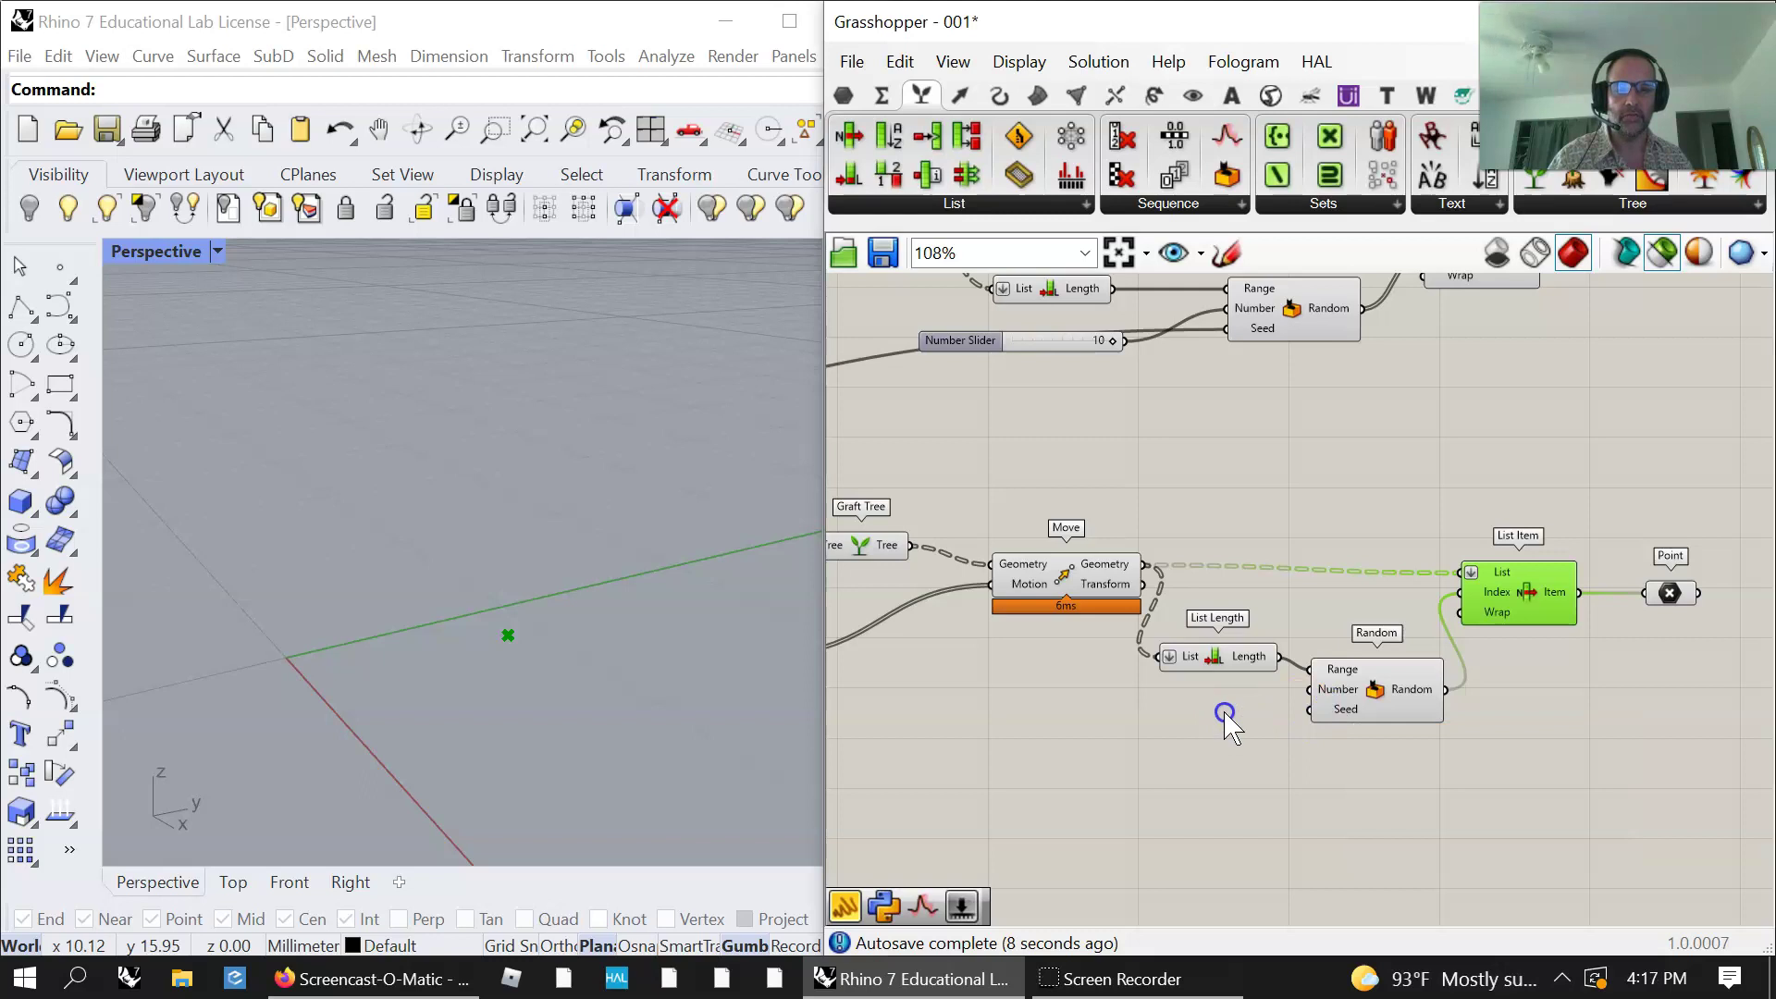
# Step: Add a number slider connected to the new Random's Seed input and set it to 50
pyautogui.doubleClick(1071, 743)
pyautogui.write('Number Slider')
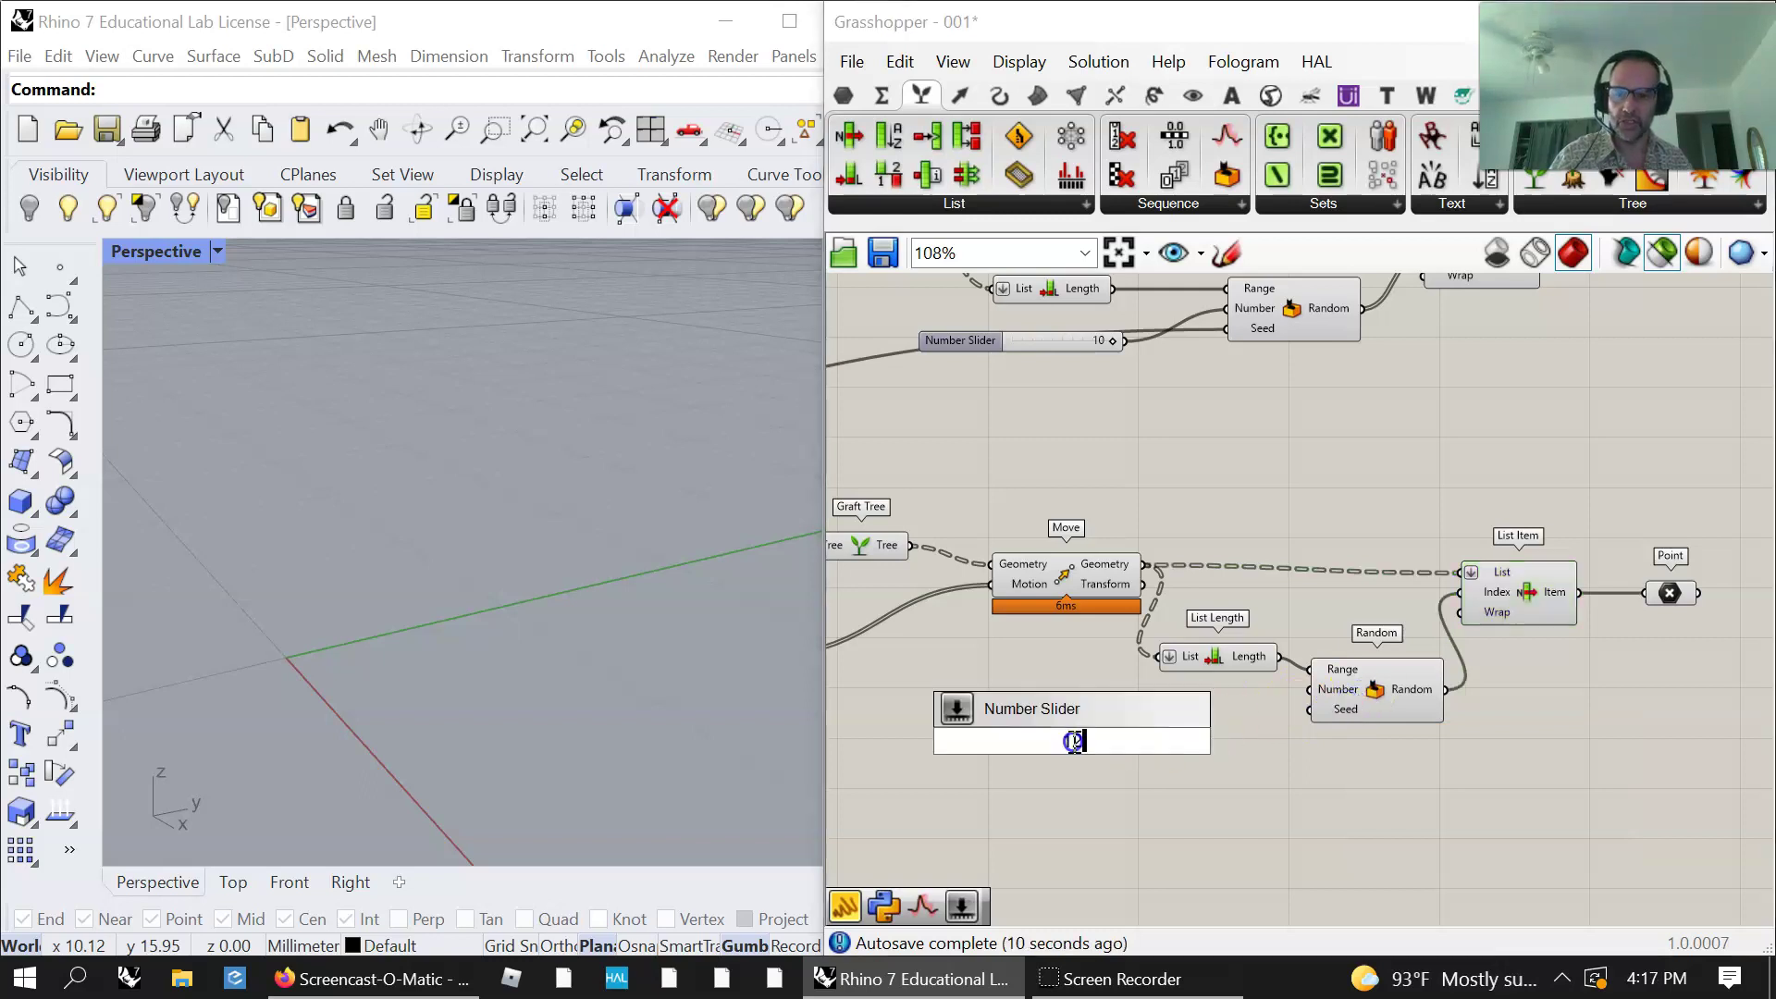
pyautogui.press('Return')
pyautogui.moveTo(1182, 750); pyautogui.dragTo(1310, 709)
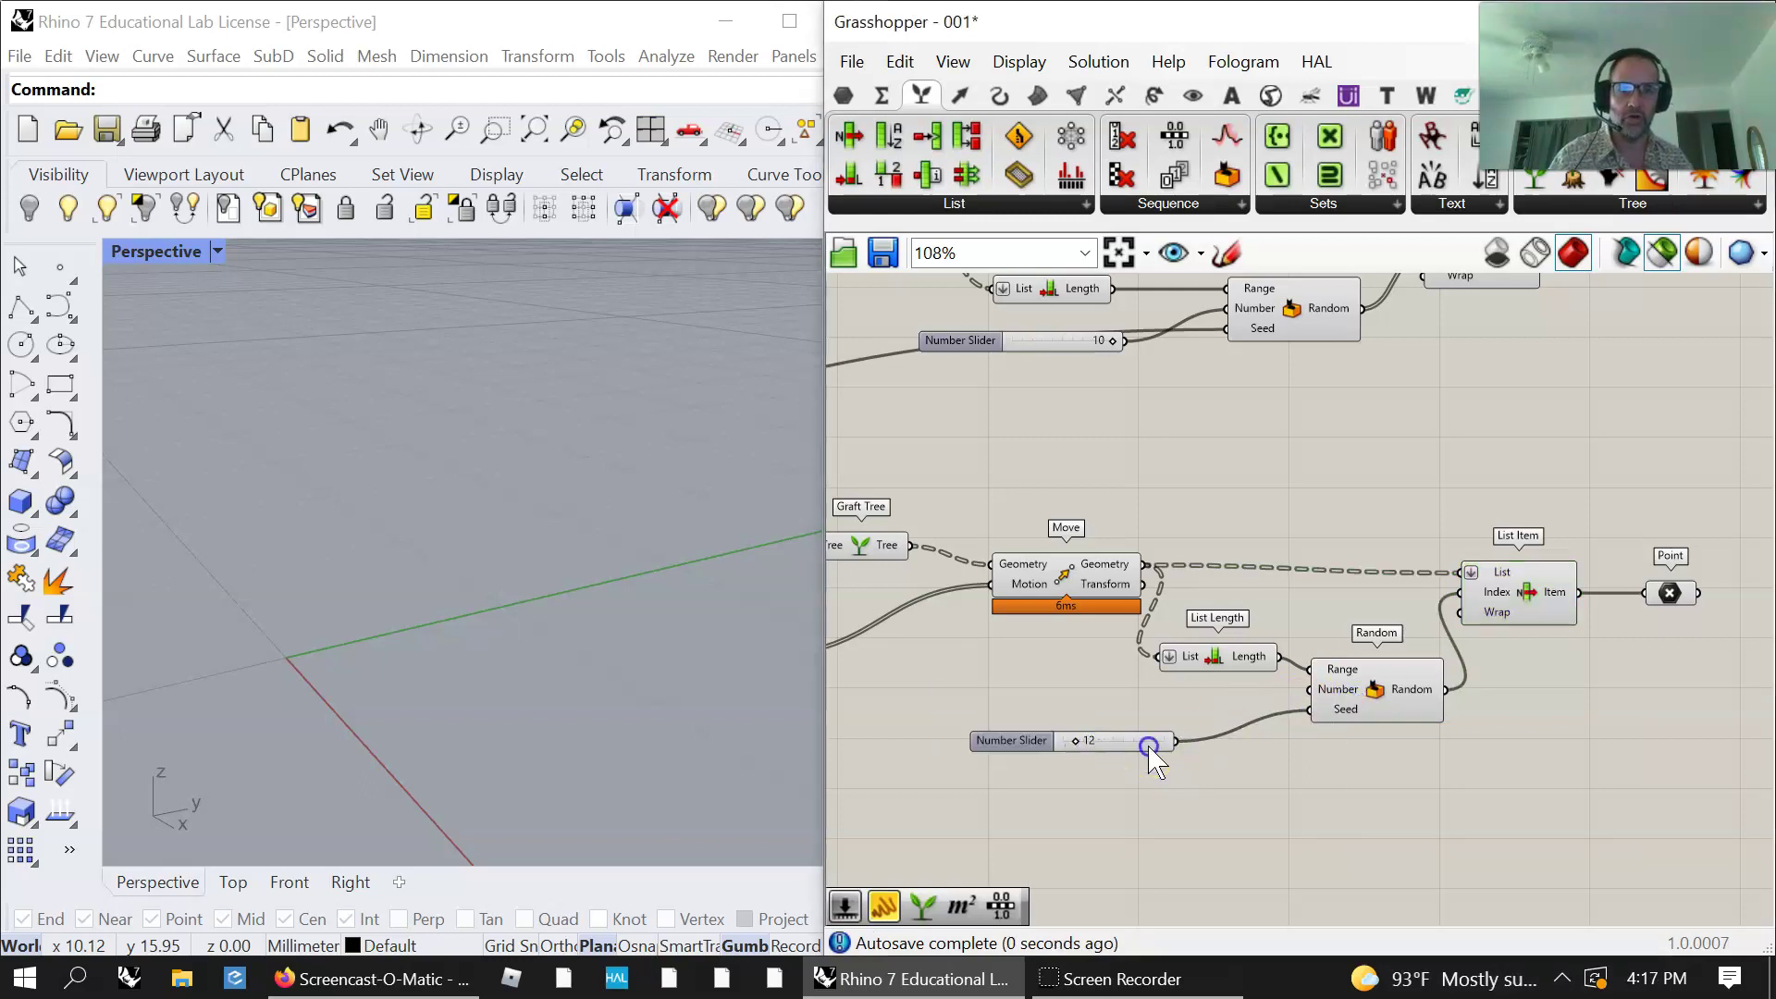
pyautogui.moveTo(1653, 597); pyautogui.dragTo(1641, 596)
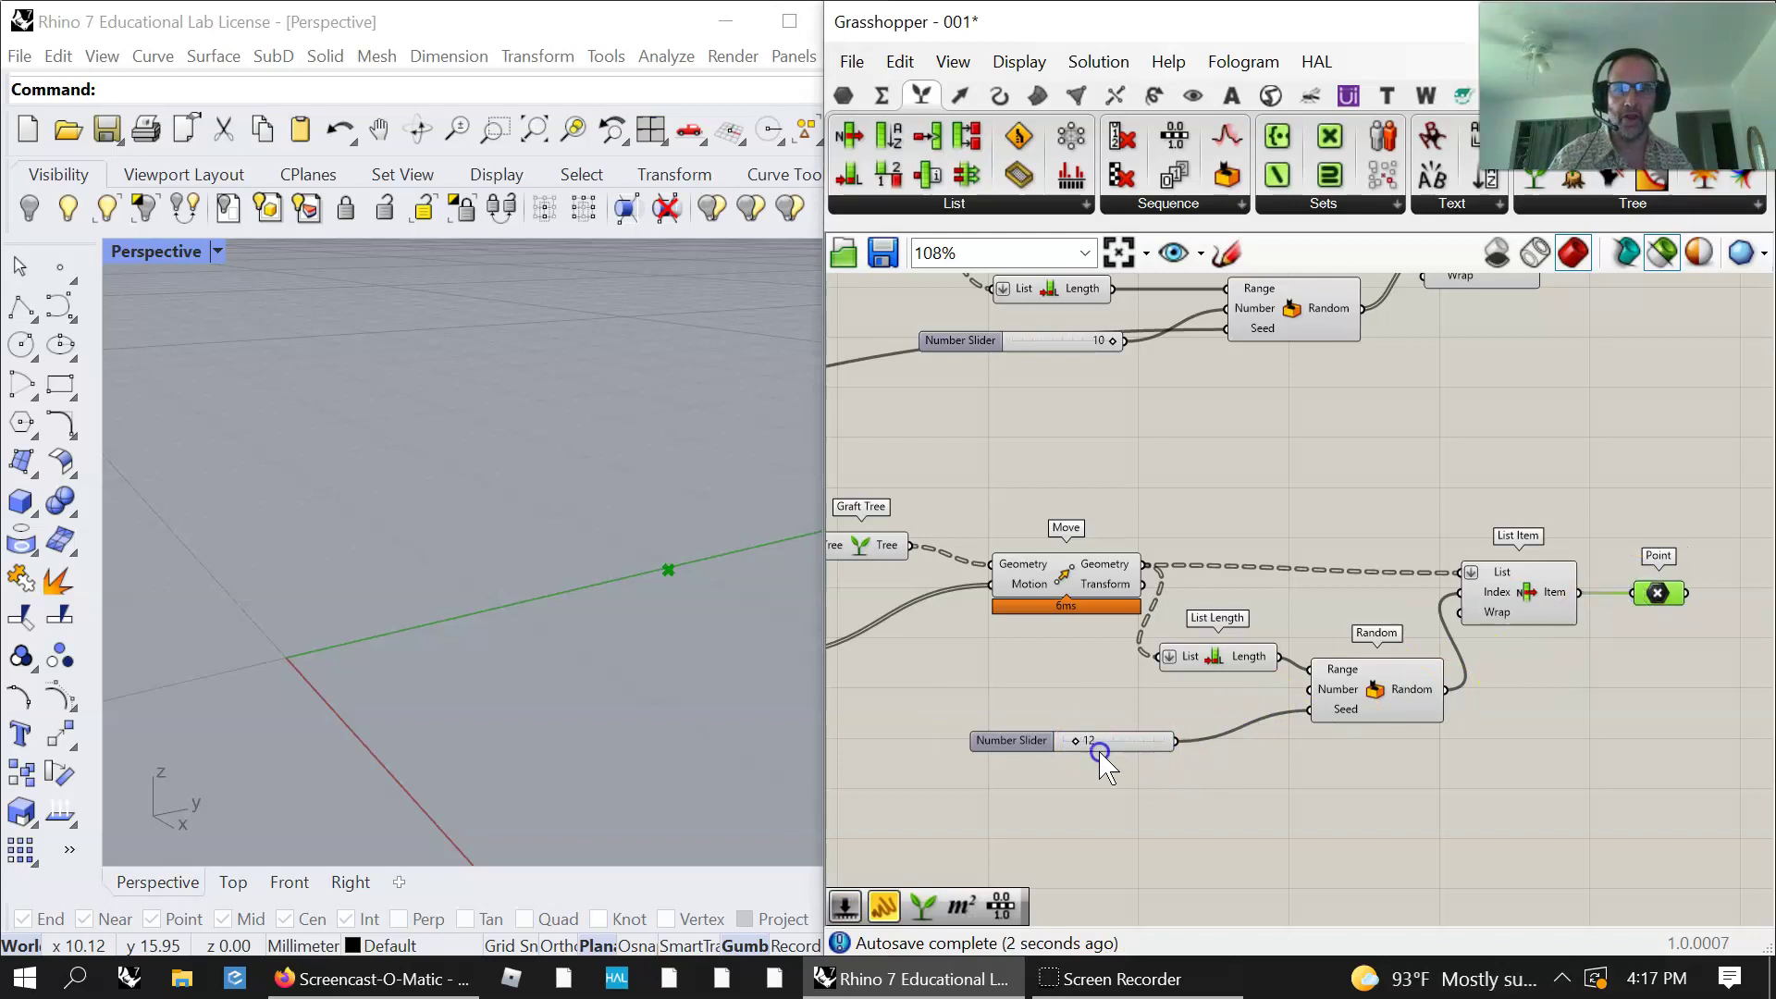
pyautogui.moveTo(1078, 745); pyautogui.dragTo(1124, 752)
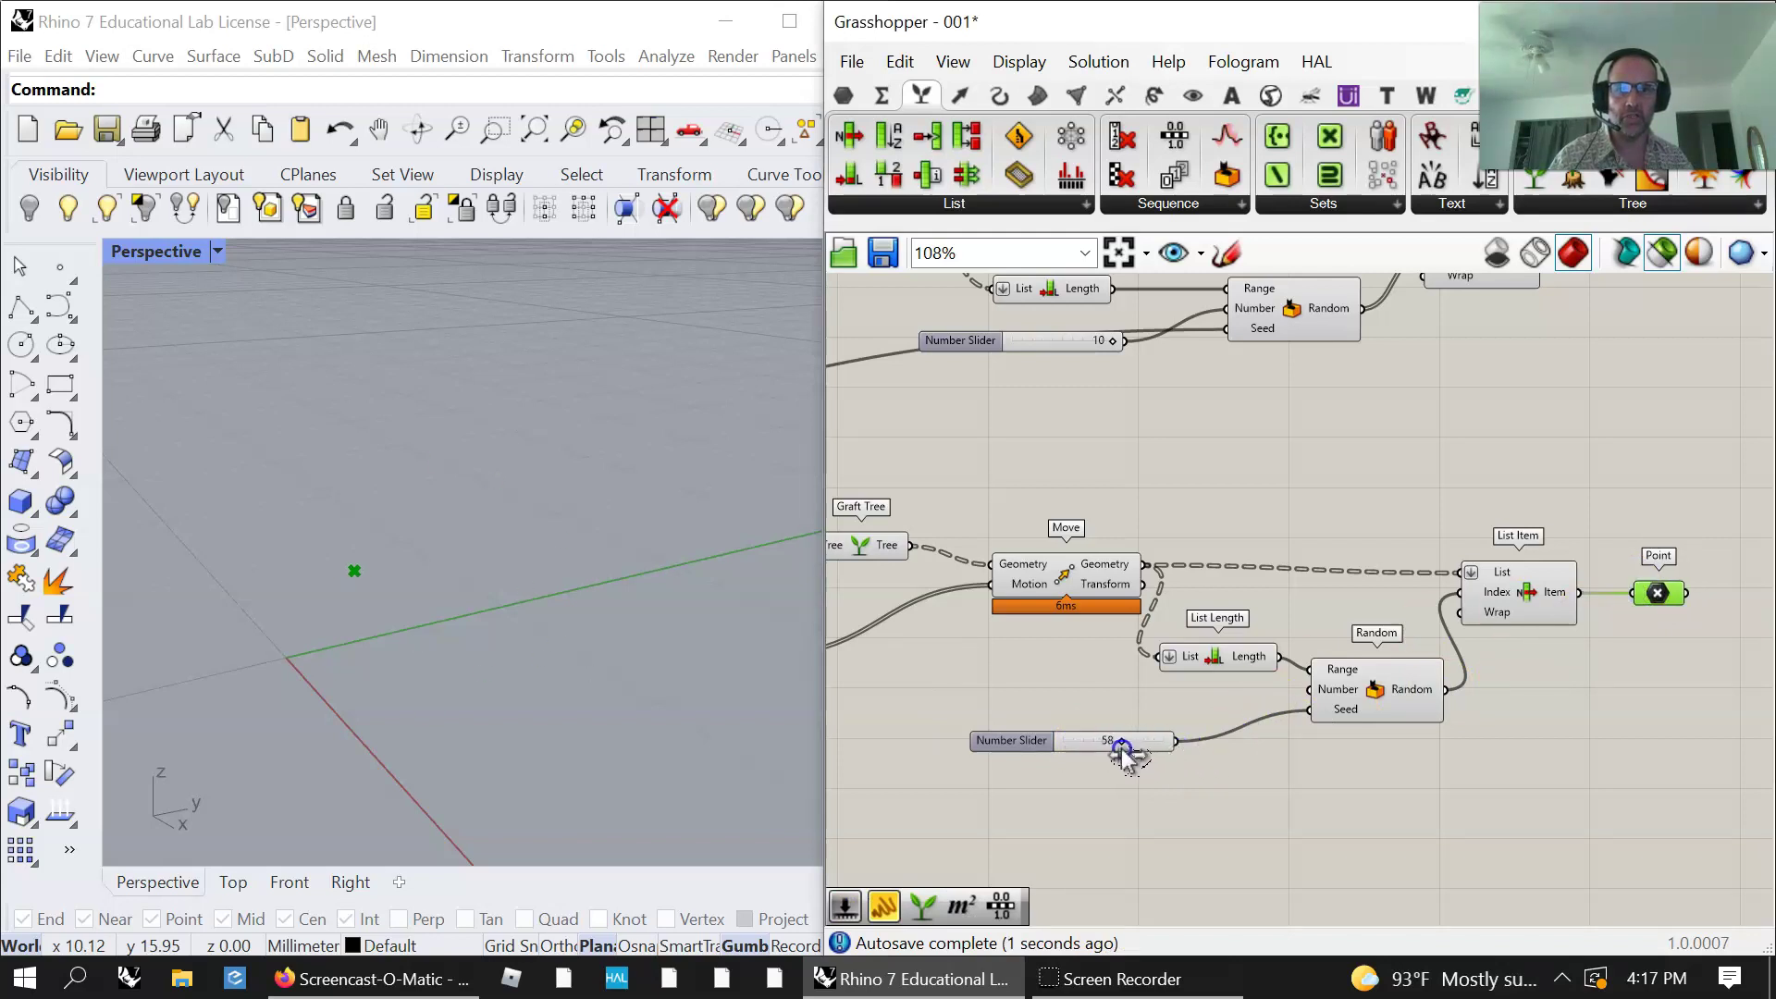
# Step: Add another number slider, connect it to the new Random's Number input and set it to 10
pyautogui.doubleClick(1184, 715)
pyautogui.write('4')
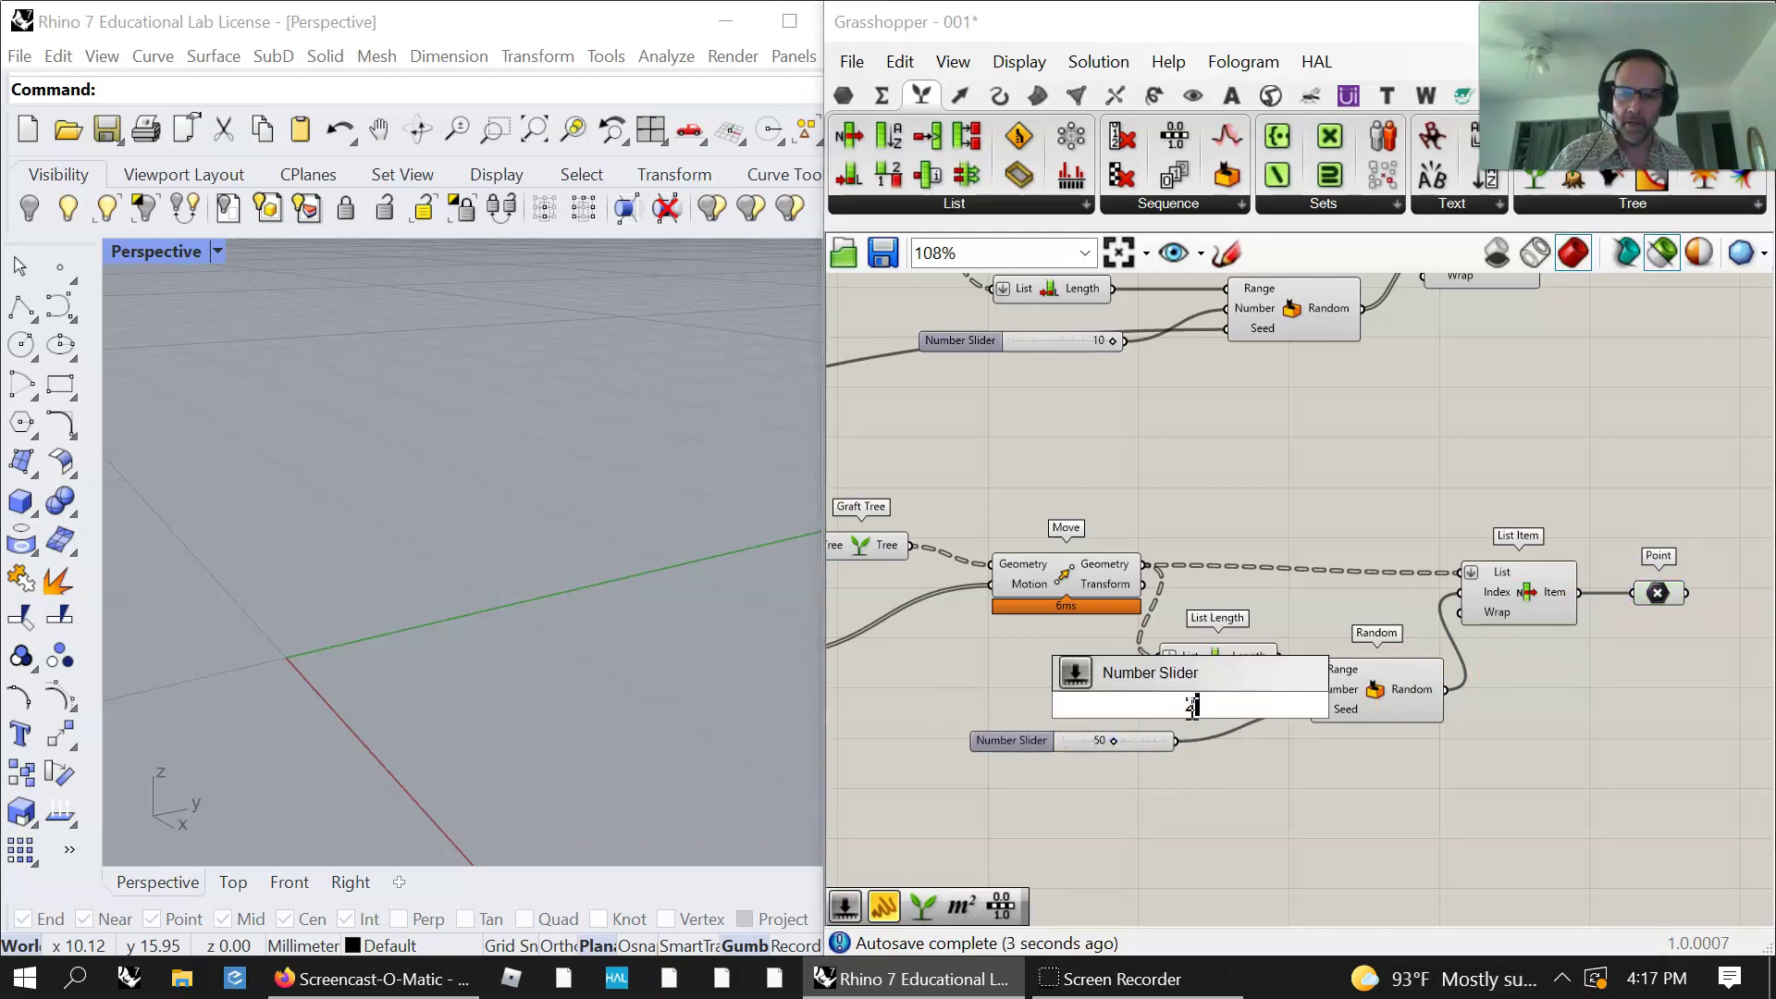
pyautogui.press('Return')
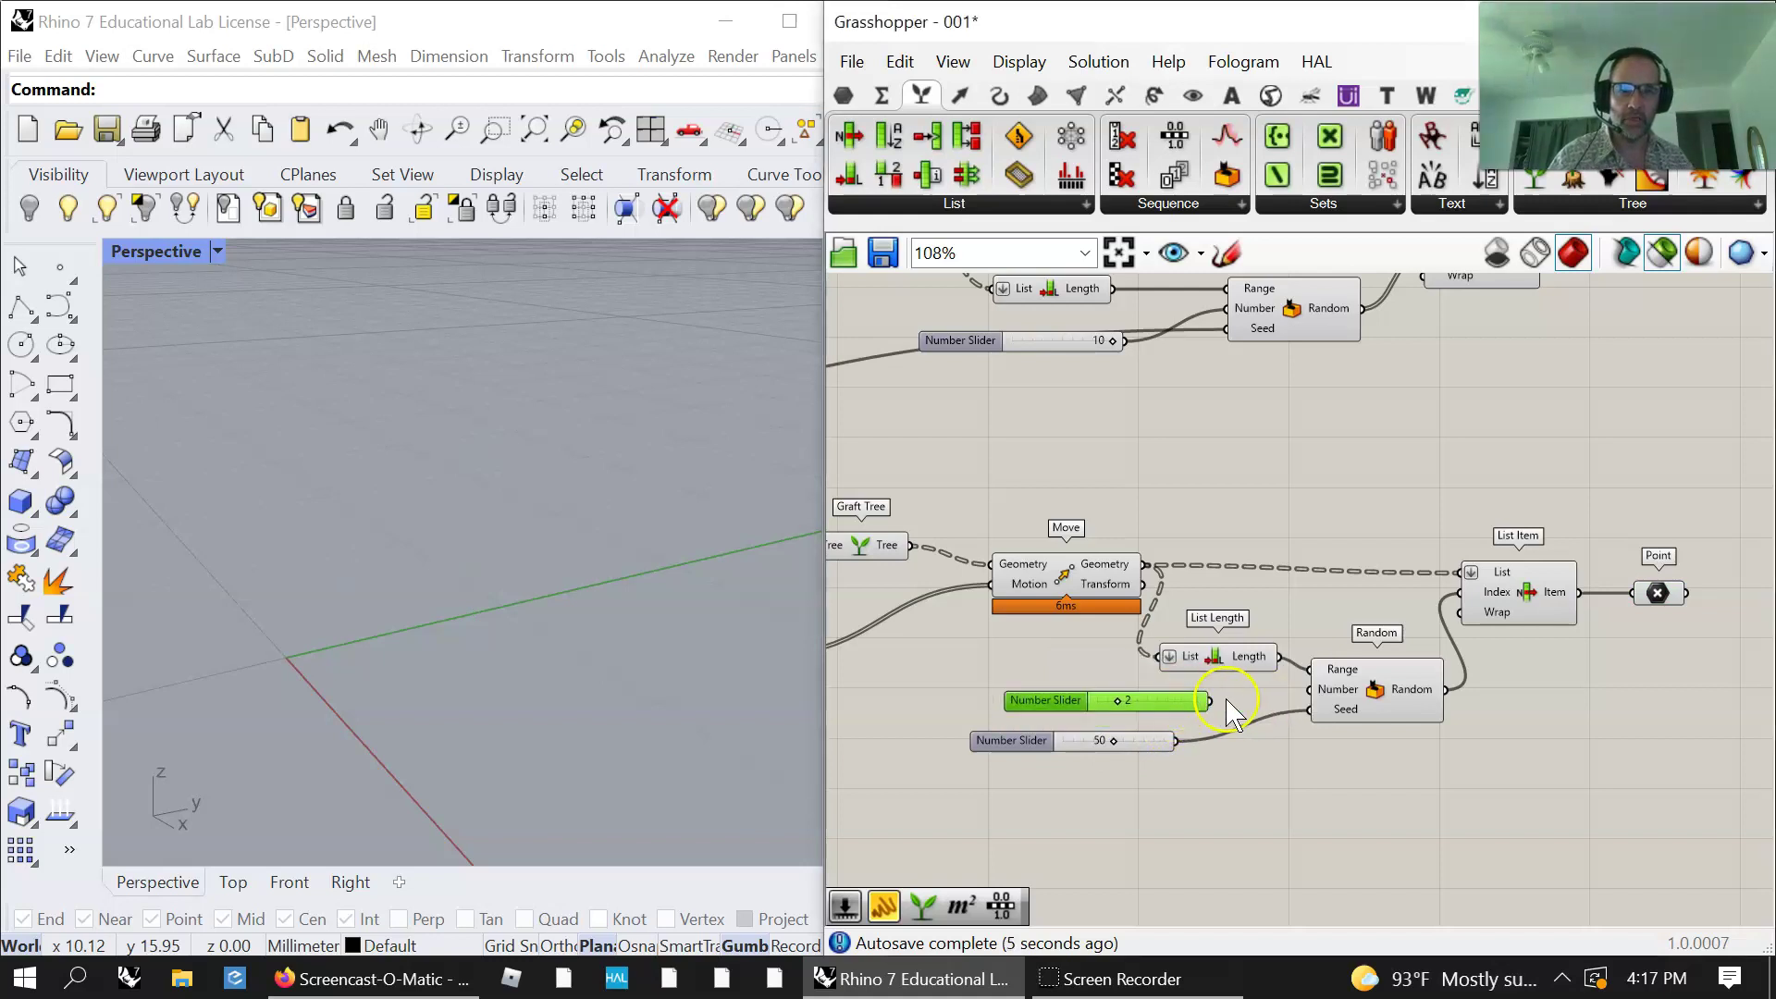
pyautogui.moveTo(1213, 708); pyautogui.dragTo(1310, 689)
pyautogui.moveTo(1119, 707); pyautogui.dragTo(1203, 701)
pyautogui.click(1662, 592)
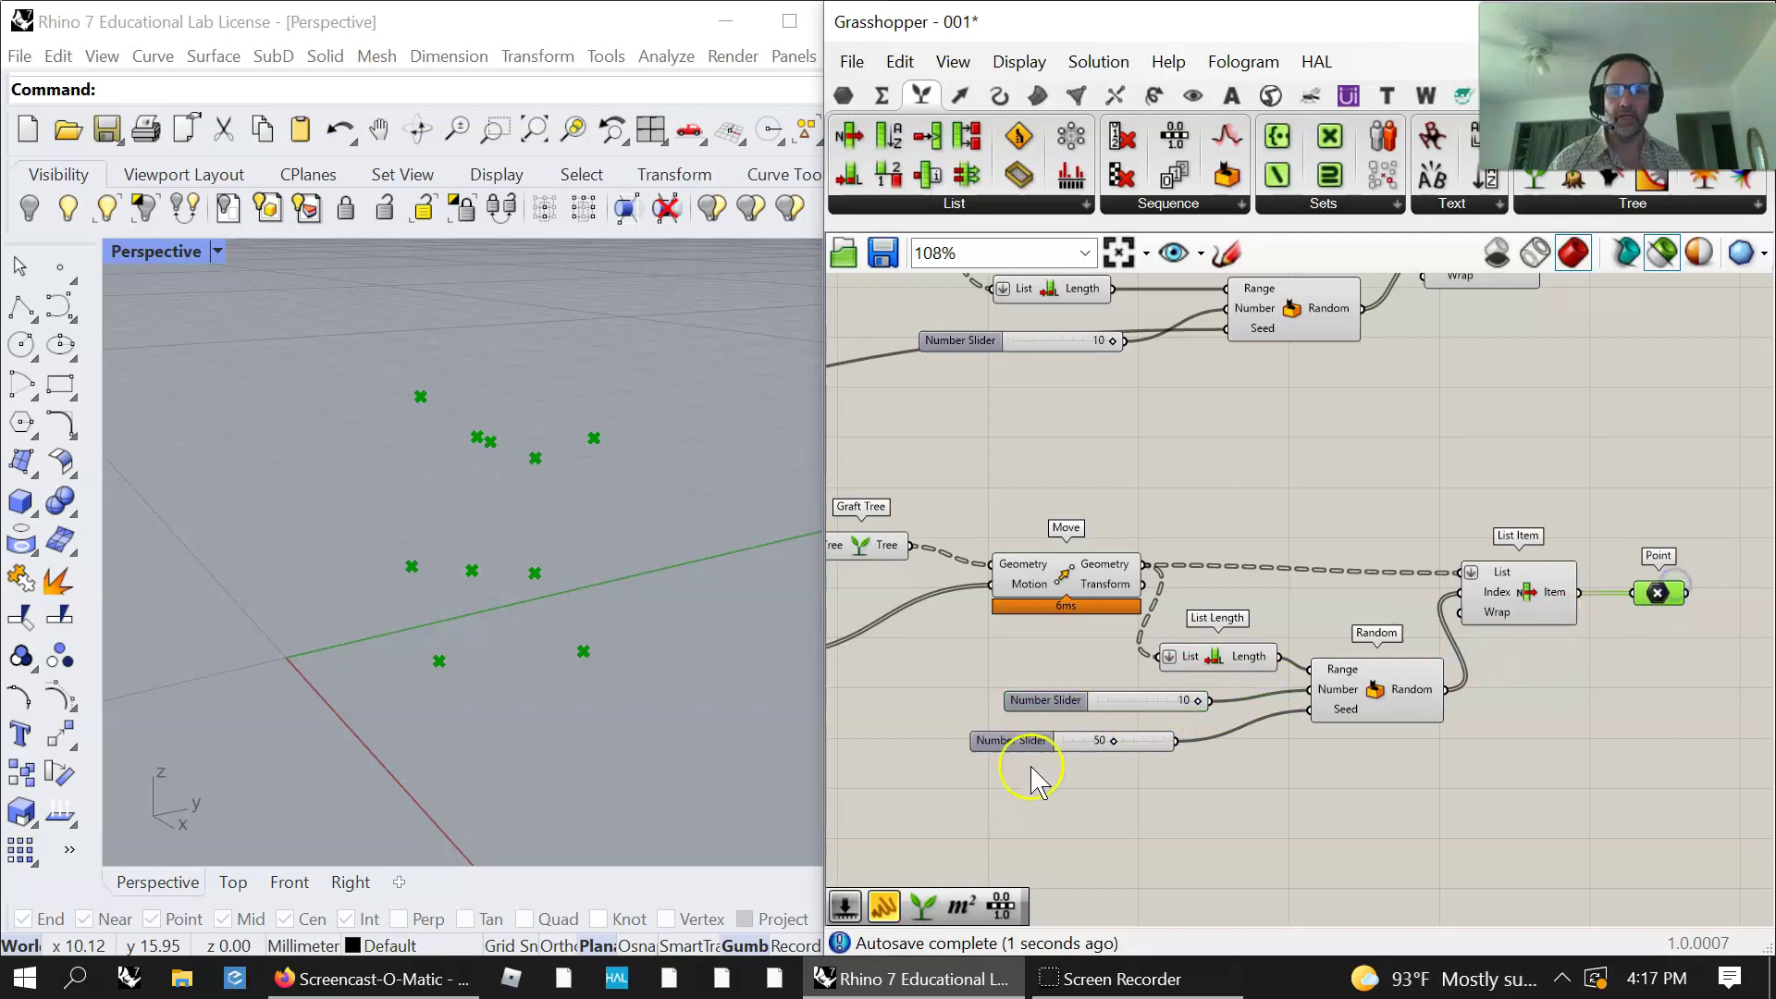
# Step: Set the Seed slider to 43 and move the Point, Random and List Length components into a tighter layout
pyautogui.moveTo(1112, 743)
pyautogui.mouseDown()
pyautogui.moveTo(1169, 745)
pyautogui.moveTo(1106, 743)
pyautogui.mouseUp()
pyautogui.moveTo(1237, 796); pyautogui.dragTo(1330, 741, button='right')
pyautogui.moveTo(1718, 544); pyautogui.dragTo(1613, 546)
pyautogui.click(1604, 548)
pyautogui.moveTo(1430, 640); pyautogui.dragTo(1436, 575)
pyautogui.moveTo(1293, 606); pyautogui.dragTo(1300, 568)
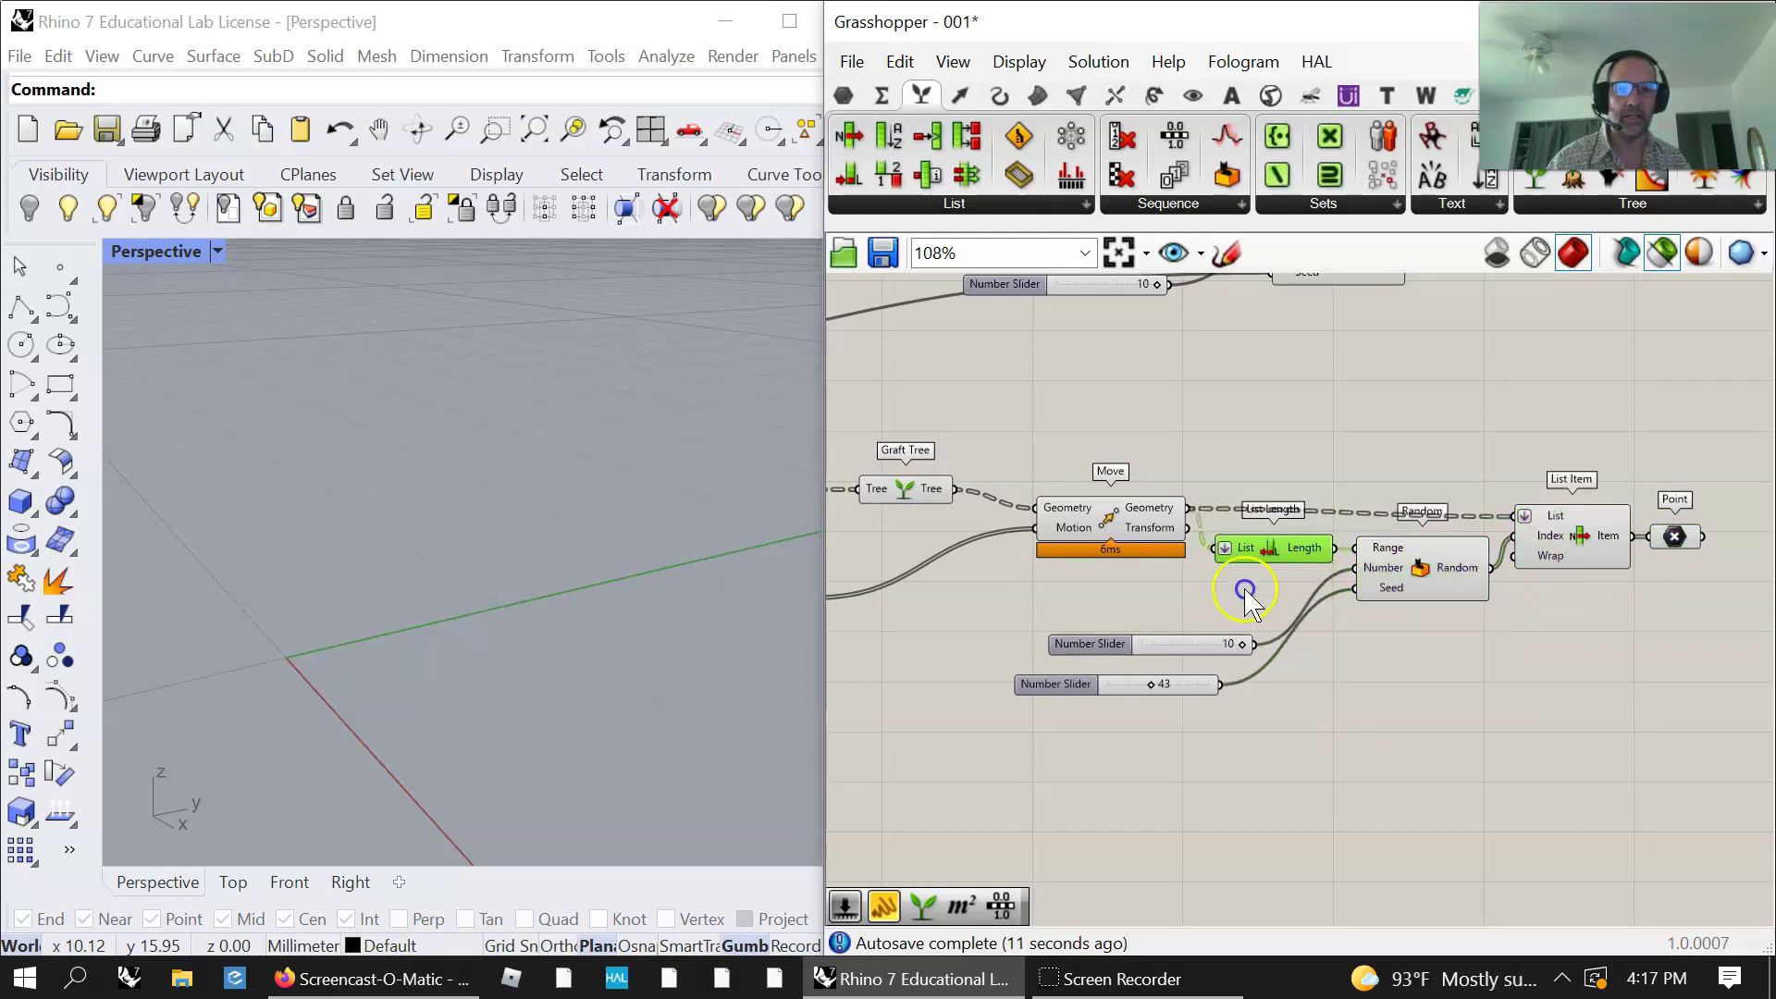
# Step: Stack the Number and Seed sliders away from Random and reposition the Graft Tree and Move components ahead of List Length
pyautogui.moveTo(1177, 648)
pyautogui.mouseDown()
pyautogui.moveTo(1187, 598)
pyautogui.moveTo(1138, 610)
pyautogui.moveTo(1166, 673)
pyautogui.mouseUp()
pyautogui.moveTo(1172, 761); pyautogui.dragTo(906, 700)
pyautogui.moveTo(1128, 533); pyautogui.dragTo(1134, 555)
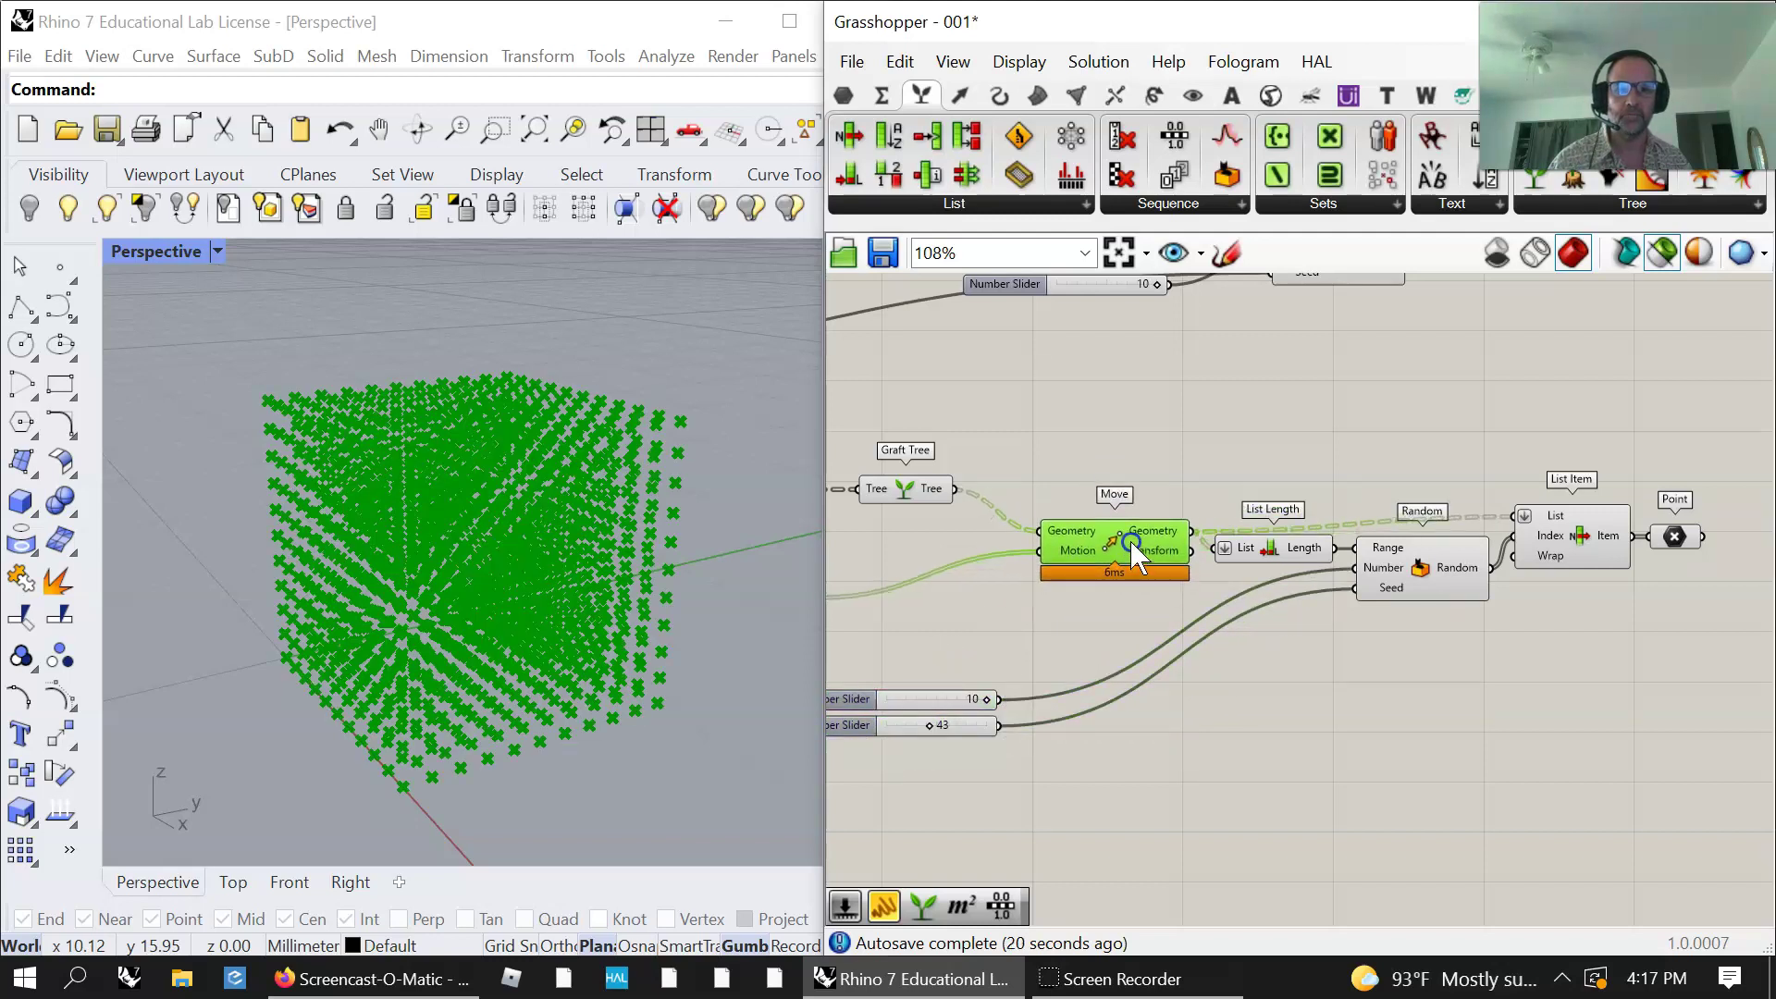
pyautogui.moveTo(1134, 555); pyautogui.dragTo(1357, 574, button='right')
pyautogui.click(1184, 541)
pyautogui.moveTo(1189, 546); pyautogui.dragTo(1187, 556)
pyautogui.moveTo(1324, 566); pyautogui.dragTo(1307, 597)
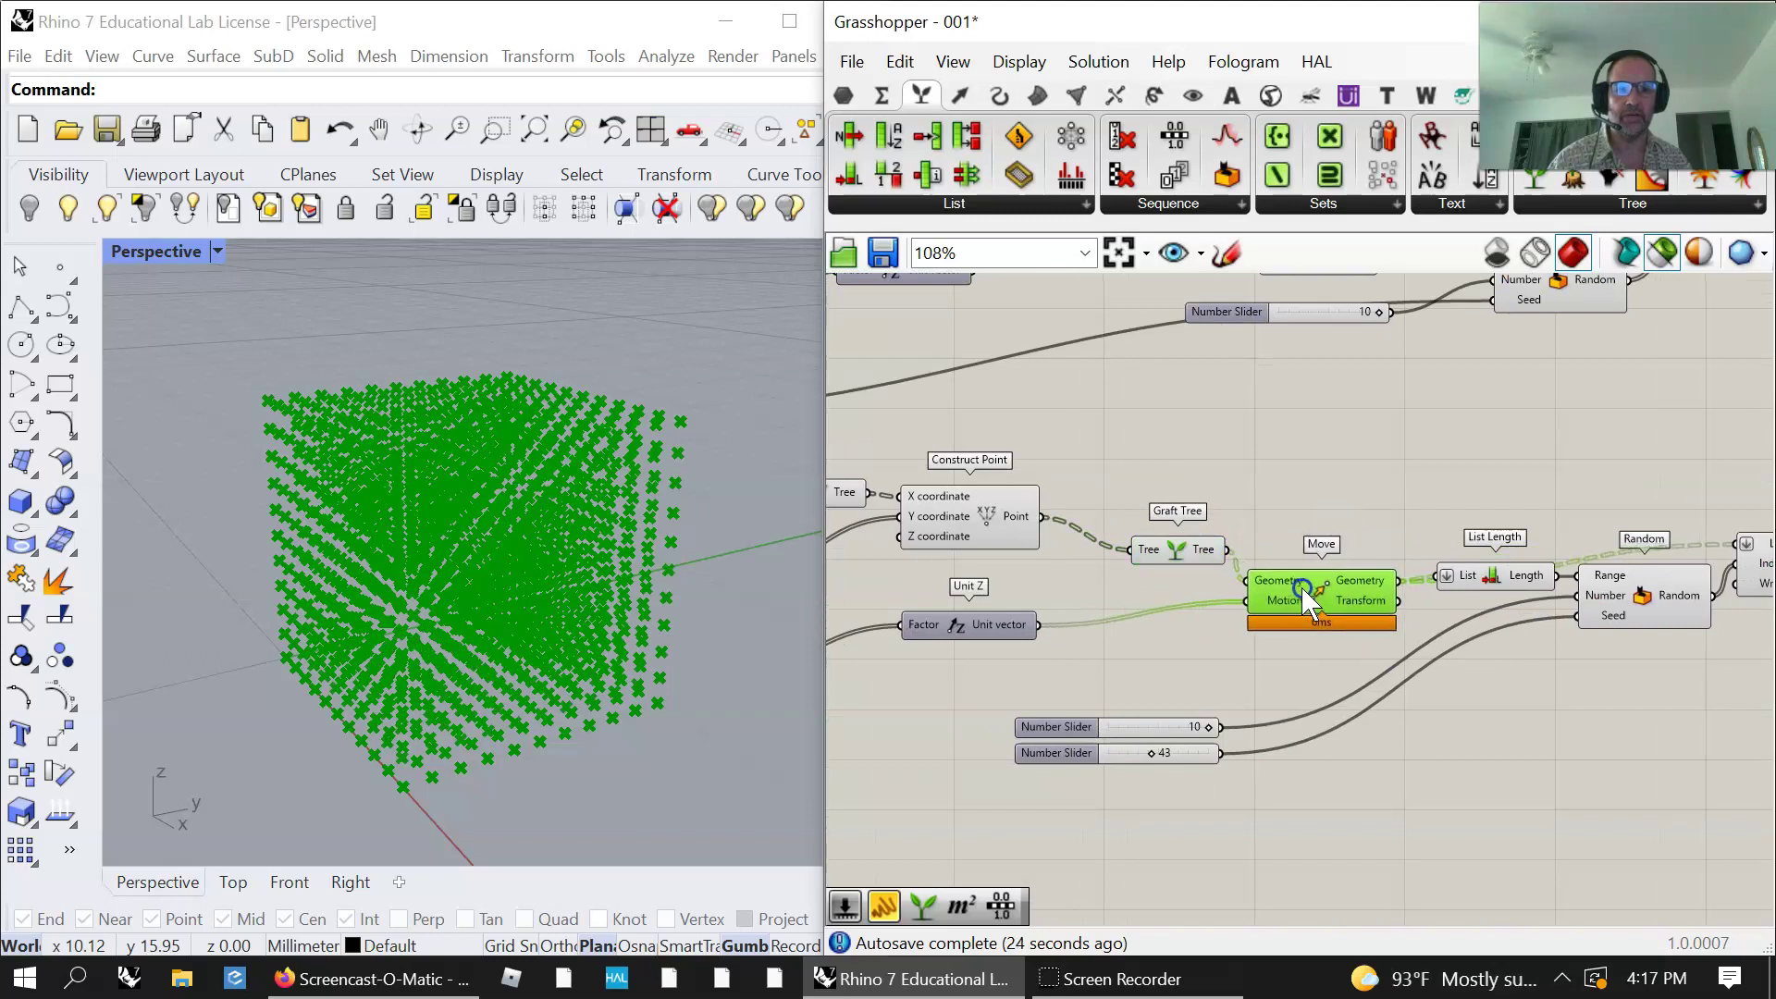
pyautogui.doubleClick(1614, 549)
pyautogui.moveTo(1617, 547); pyautogui.dragTo(1455, 514)
pyautogui.moveTo(1343, 585)
pyautogui.mouseDown()
pyautogui.moveTo(1347, 543)
pyautogui.moveTo(1351, 562)
pyautogui.mouseUp()
pyautogui.click(1456, 515)
pyautogui.press('Delete')
# Step: Move the second Graft Tree, the Construct Point and the Unit Z components closer to the new Move component
pyautogui.moveTo(1187, 556); pyautogui.dragTo(1209, 551)
pyautogui.moveTo(1000, 541); pyautogui.dragTo(1079, 568)
pyautogui.moveTo(987, 635); pyautogui.dragTo(1182, 621)
# Step: Align the three lower Range components in a column and move them, with the first Graft Tree, closer to Construct Point
pyautogui.moveTo(955, 683); pyautogui.dragTo(1355, 745, button='right')
pyautogui.moveTo(1110, 814); pyautogui.dragTo(1050, 521)
pyautogui.click(1070, 511)
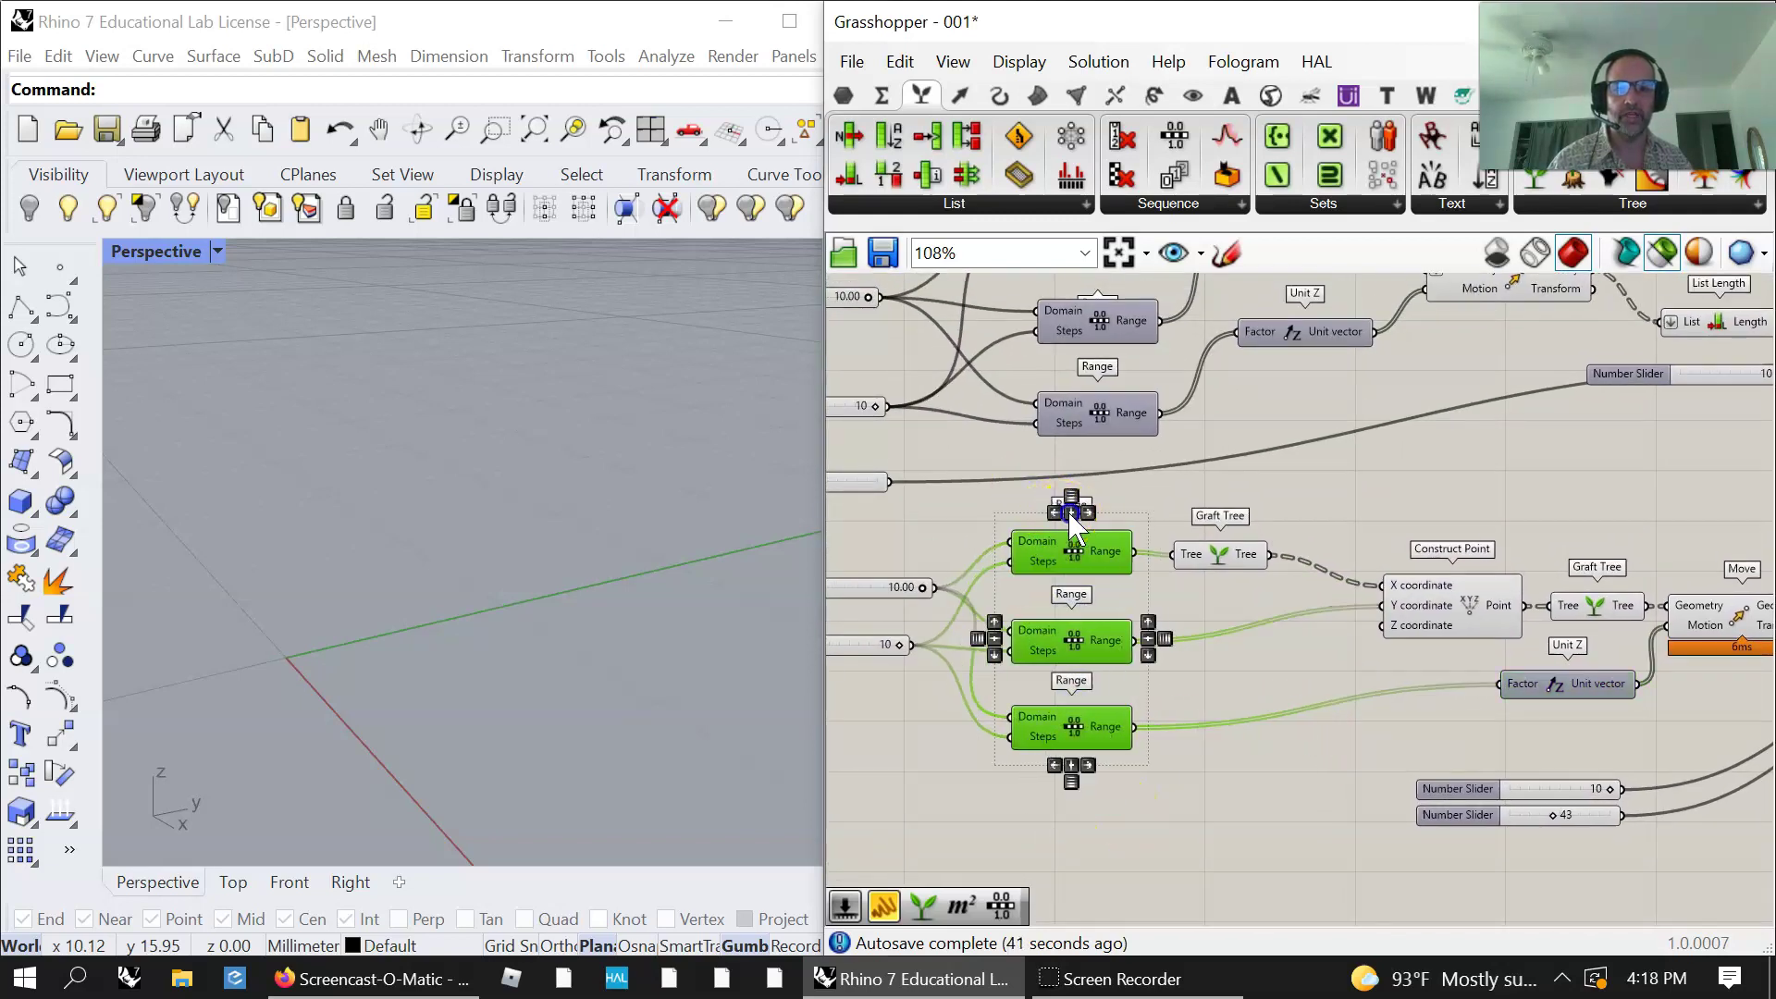
pyautogui.moveTo(1212, 557); pyautogui.dragTo(1307, 580)
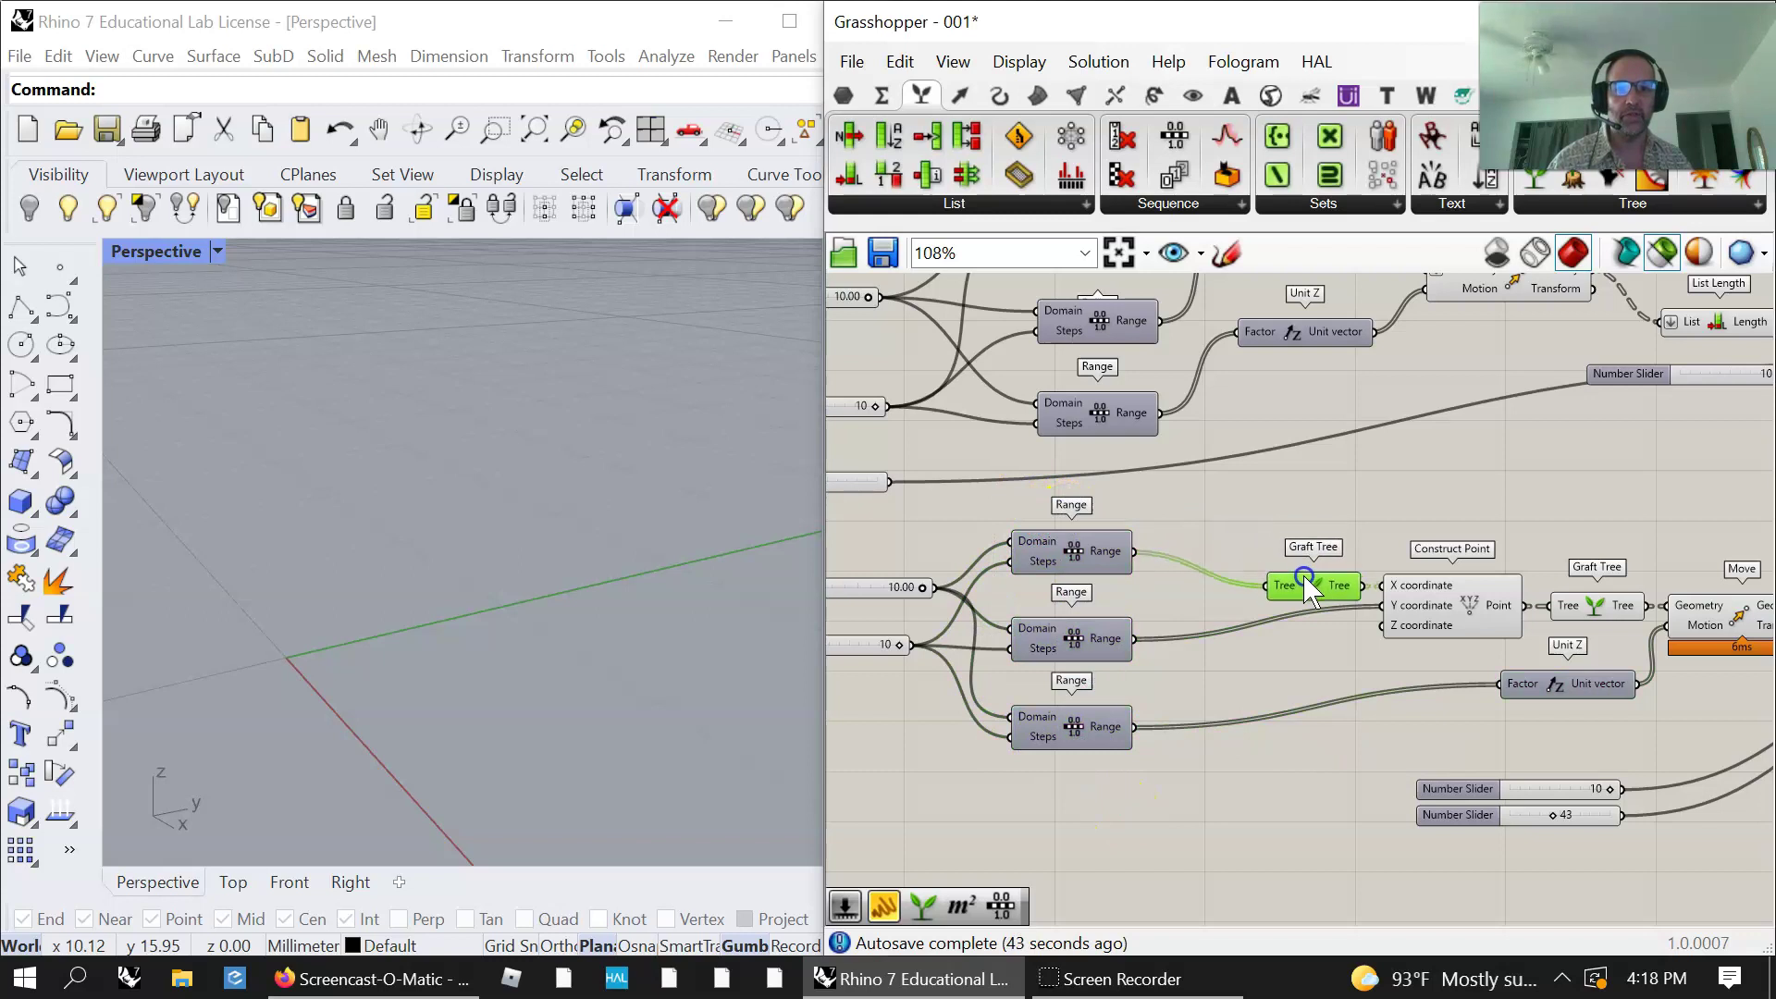
pyautogui.moveTo(1140, 791); pyautogui.dragTo(1055, 529)
pyautogui.moveTo(1078, 546); pyautogui.dragTo(1186, 579)
# Step: Move the Number and Seed sliders below the two Range sliders, then space all four evenly and align them in one column
pyautogui.moveTo(928, 696); pyautogui.dragTo(1135, 690, button='right')
pyautogui.moveTo(1710, 890); pyautogui.dragTo(947, 703)
pyautogui.moveTo(996, 796); pyautogui.dragTo(949, 556)
pyautogui.click(1022, 555)
pyautogui.click(1022, 539)
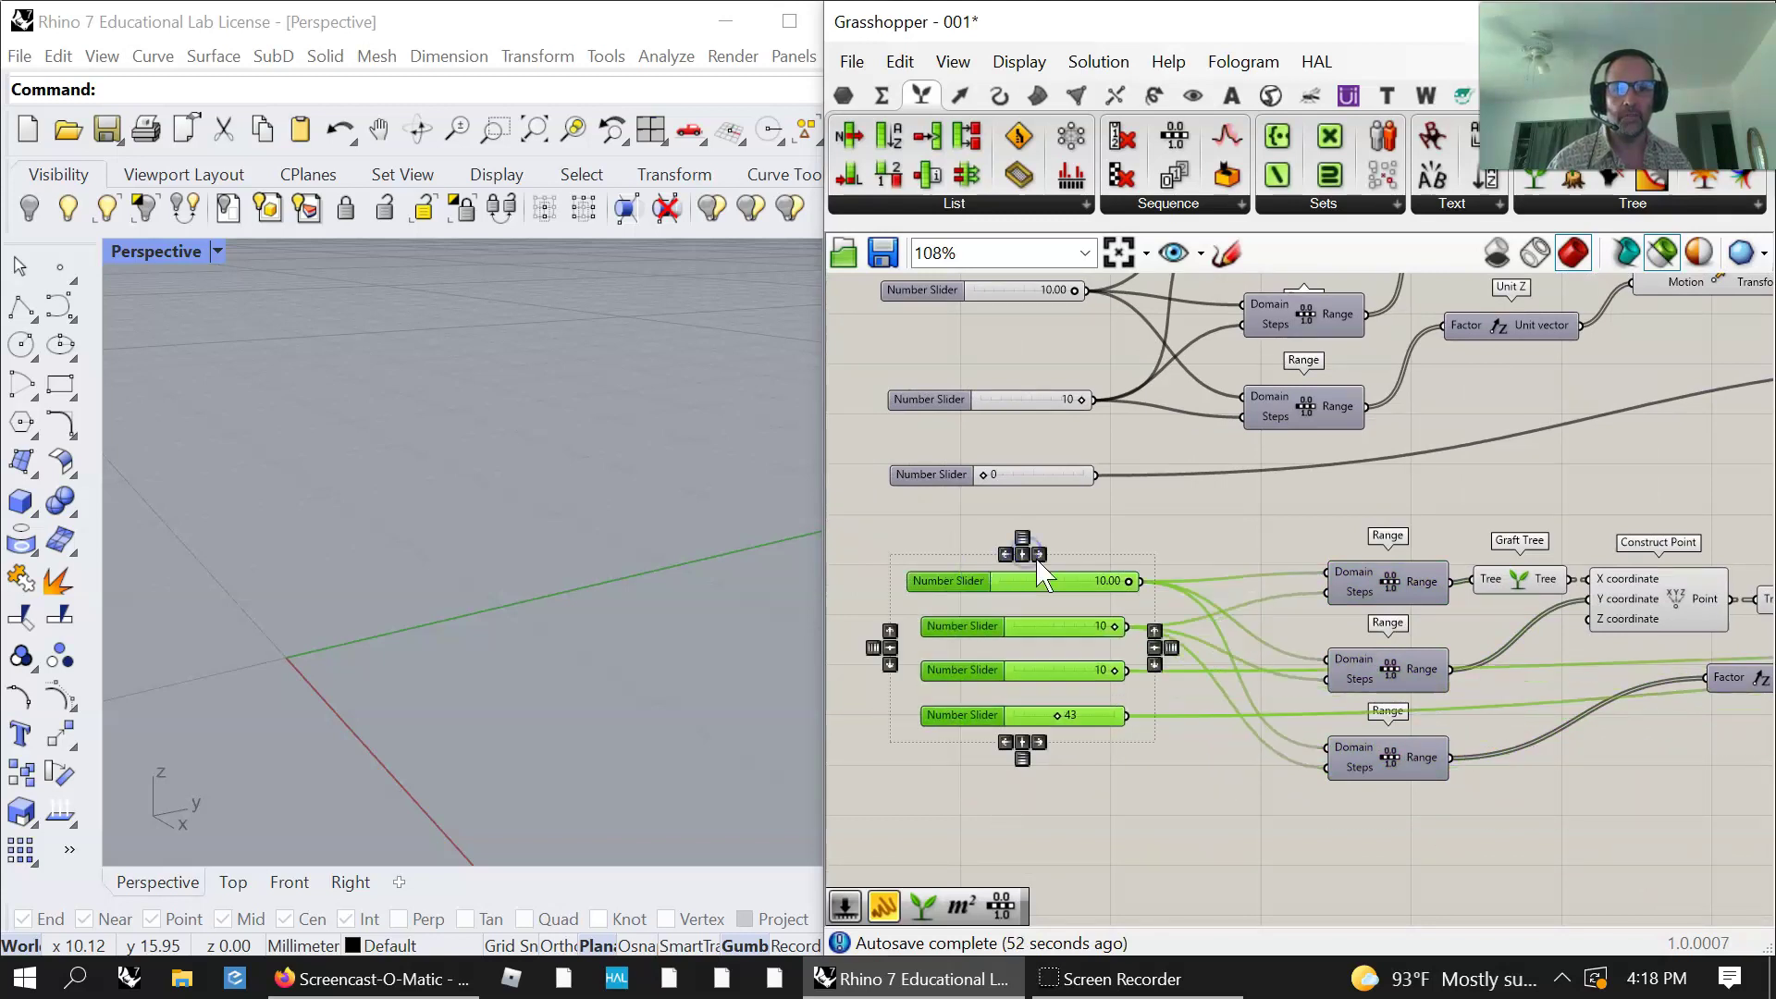
pyautogui.click(1157, 546)
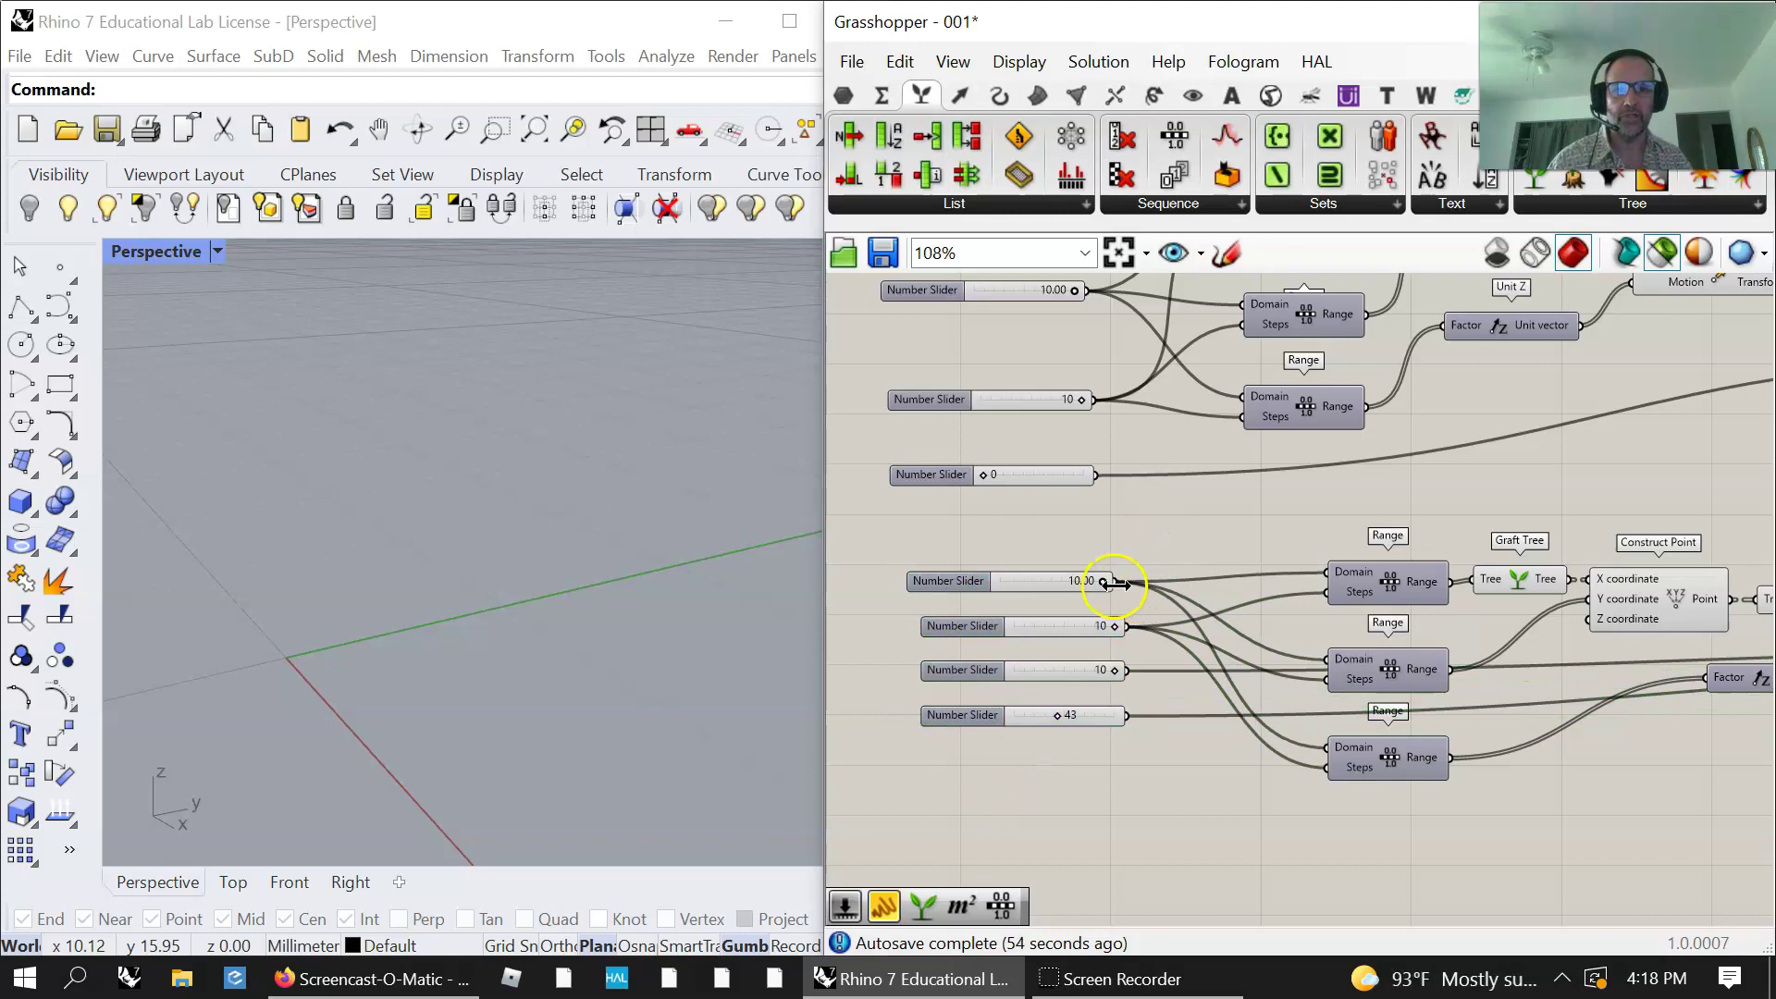
pyautogui.moveTo(1038, 775); pyautogui.dragTo(953, 546)
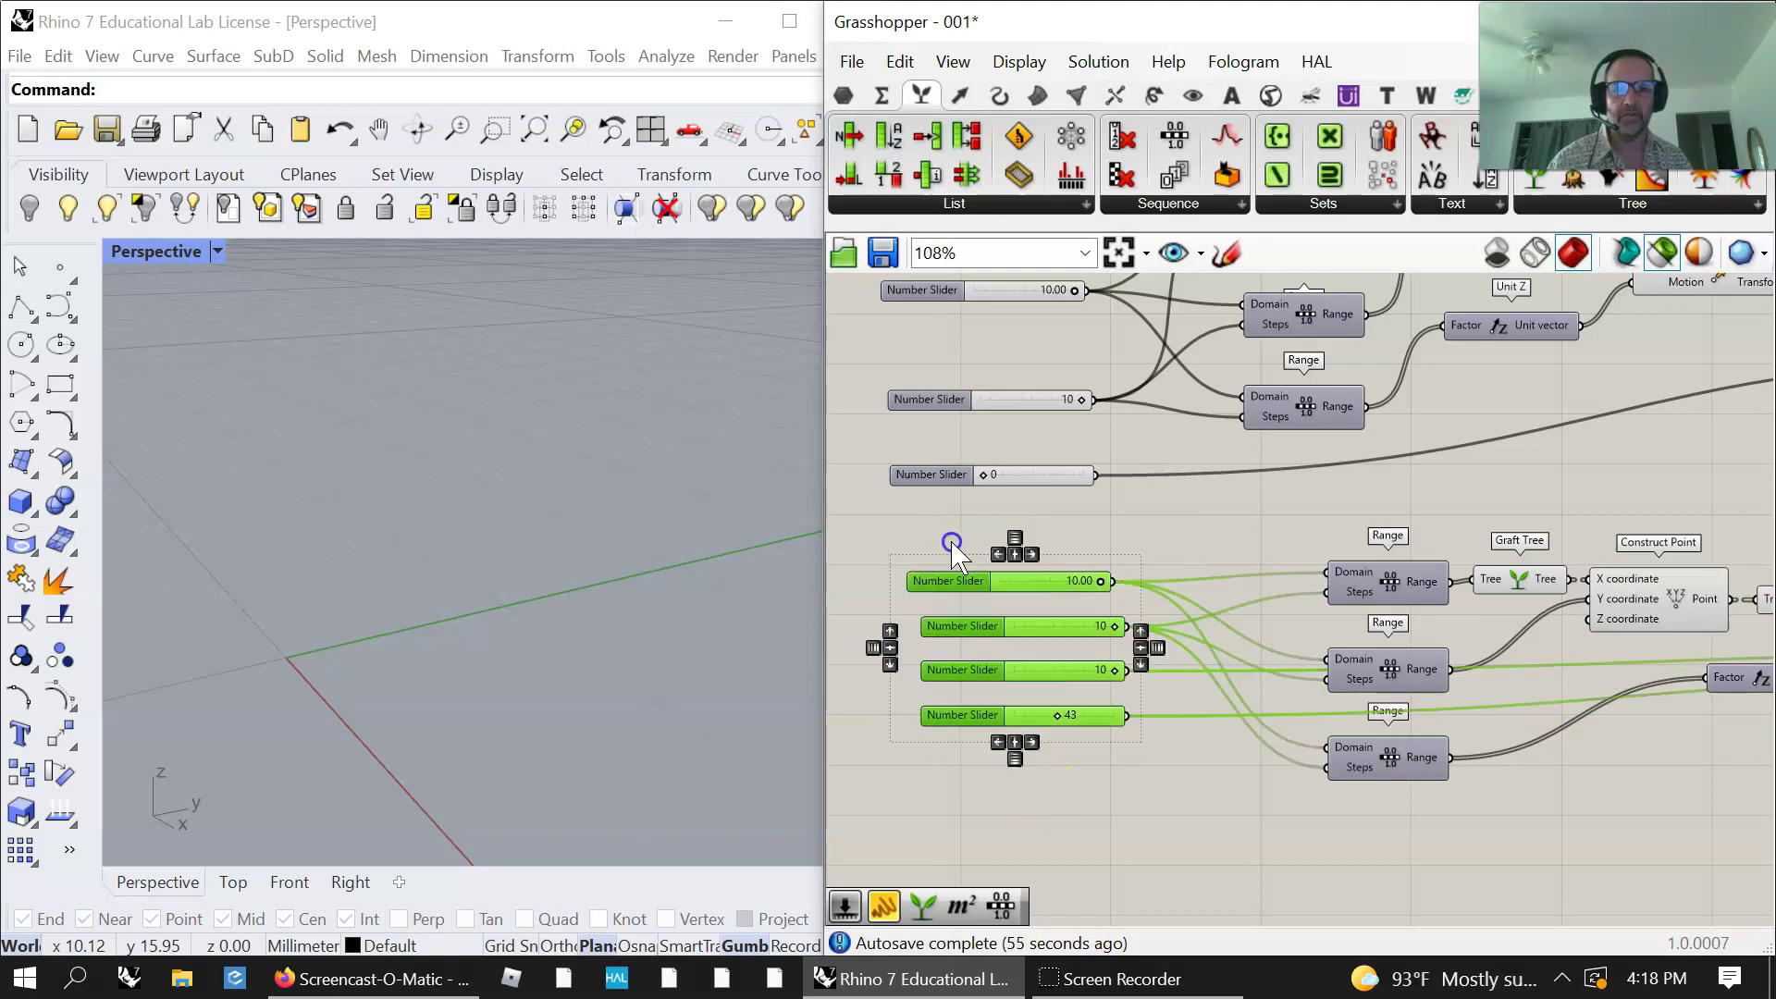
pyautogui.click(999, 554)
# Step: Group the four aligned number sliders and reposition the group ahead of the Range components
pyautogui.rightClick(1102, 837)
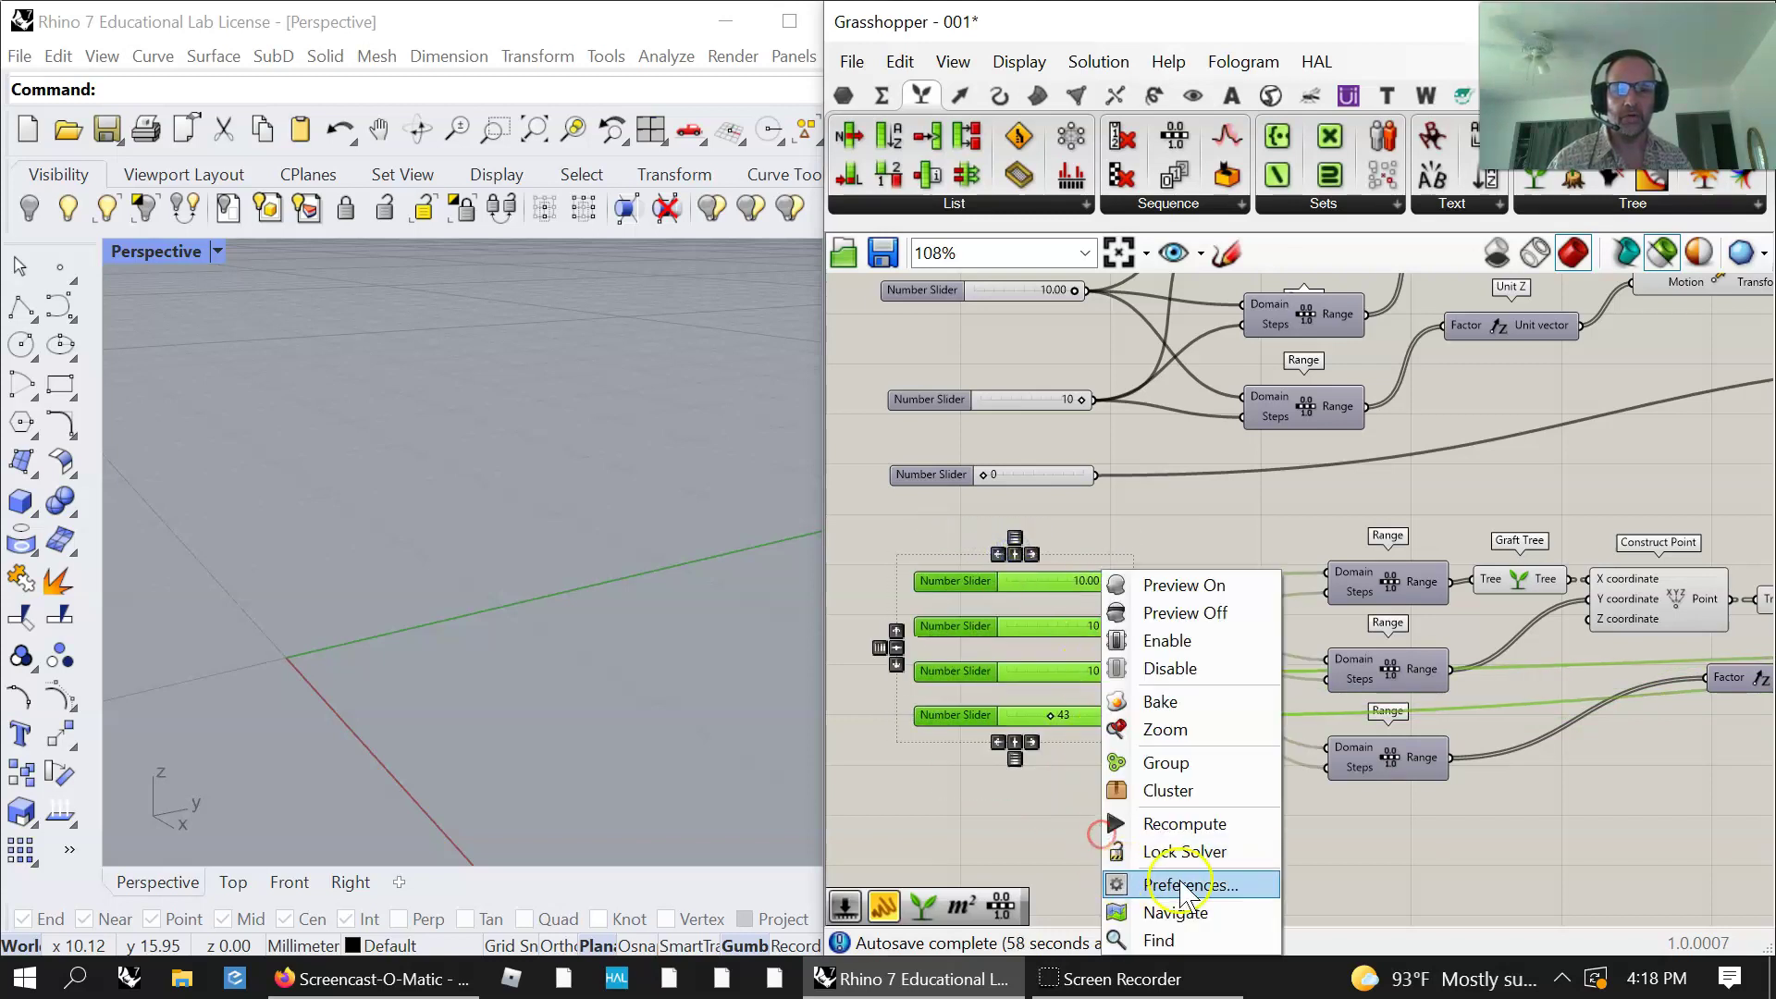
pyautogui.click(1177, 765)
pyautogui.moveTo(1058, 700); pyautogui.dragTo(1025, 738)
# Step: Turn off the preview of the lower definition's components from the first Graft Tree through List Item, leaving the Point parameter out
pyautogui.moveTo(1325, 840); pyautogui.dragTo(879, 749, button='right')
pyautogui.scroll(-3, 990, 753)
pyautogui.moveTo(1482, 754); pyautogui.dragTo(971, 566)
pyautogui.rightClick(1087, 564)
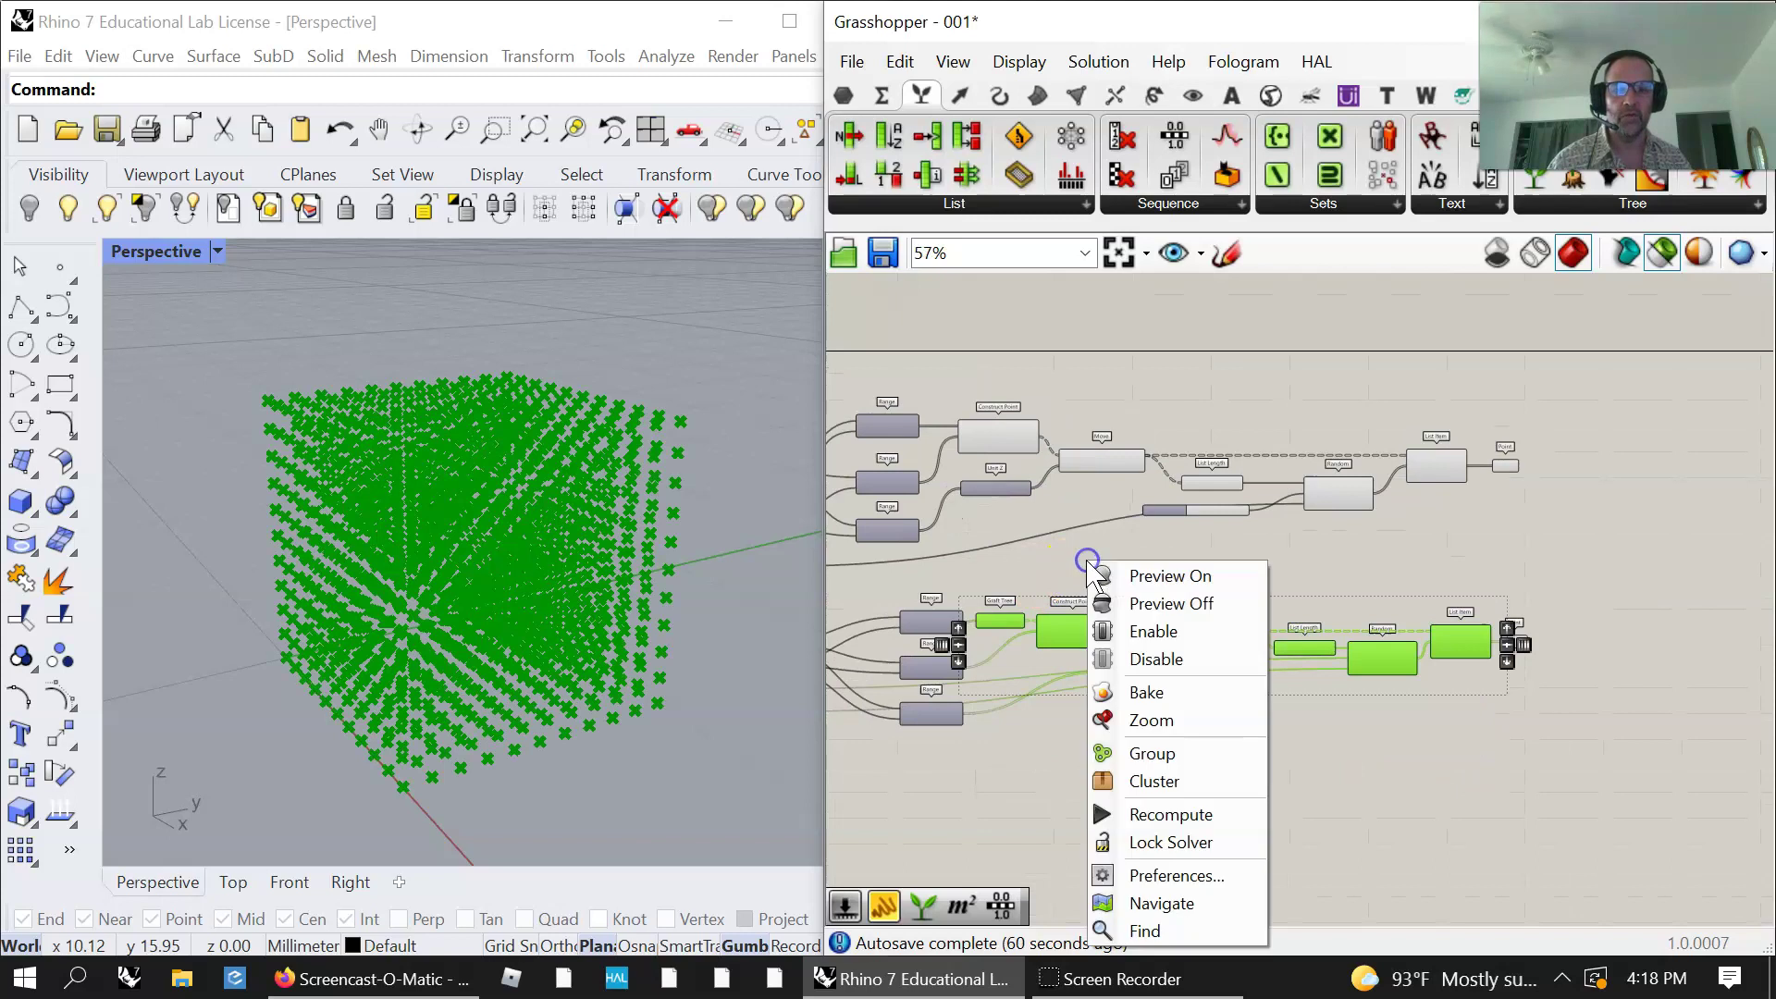
pyautogui.click(1168, 603)
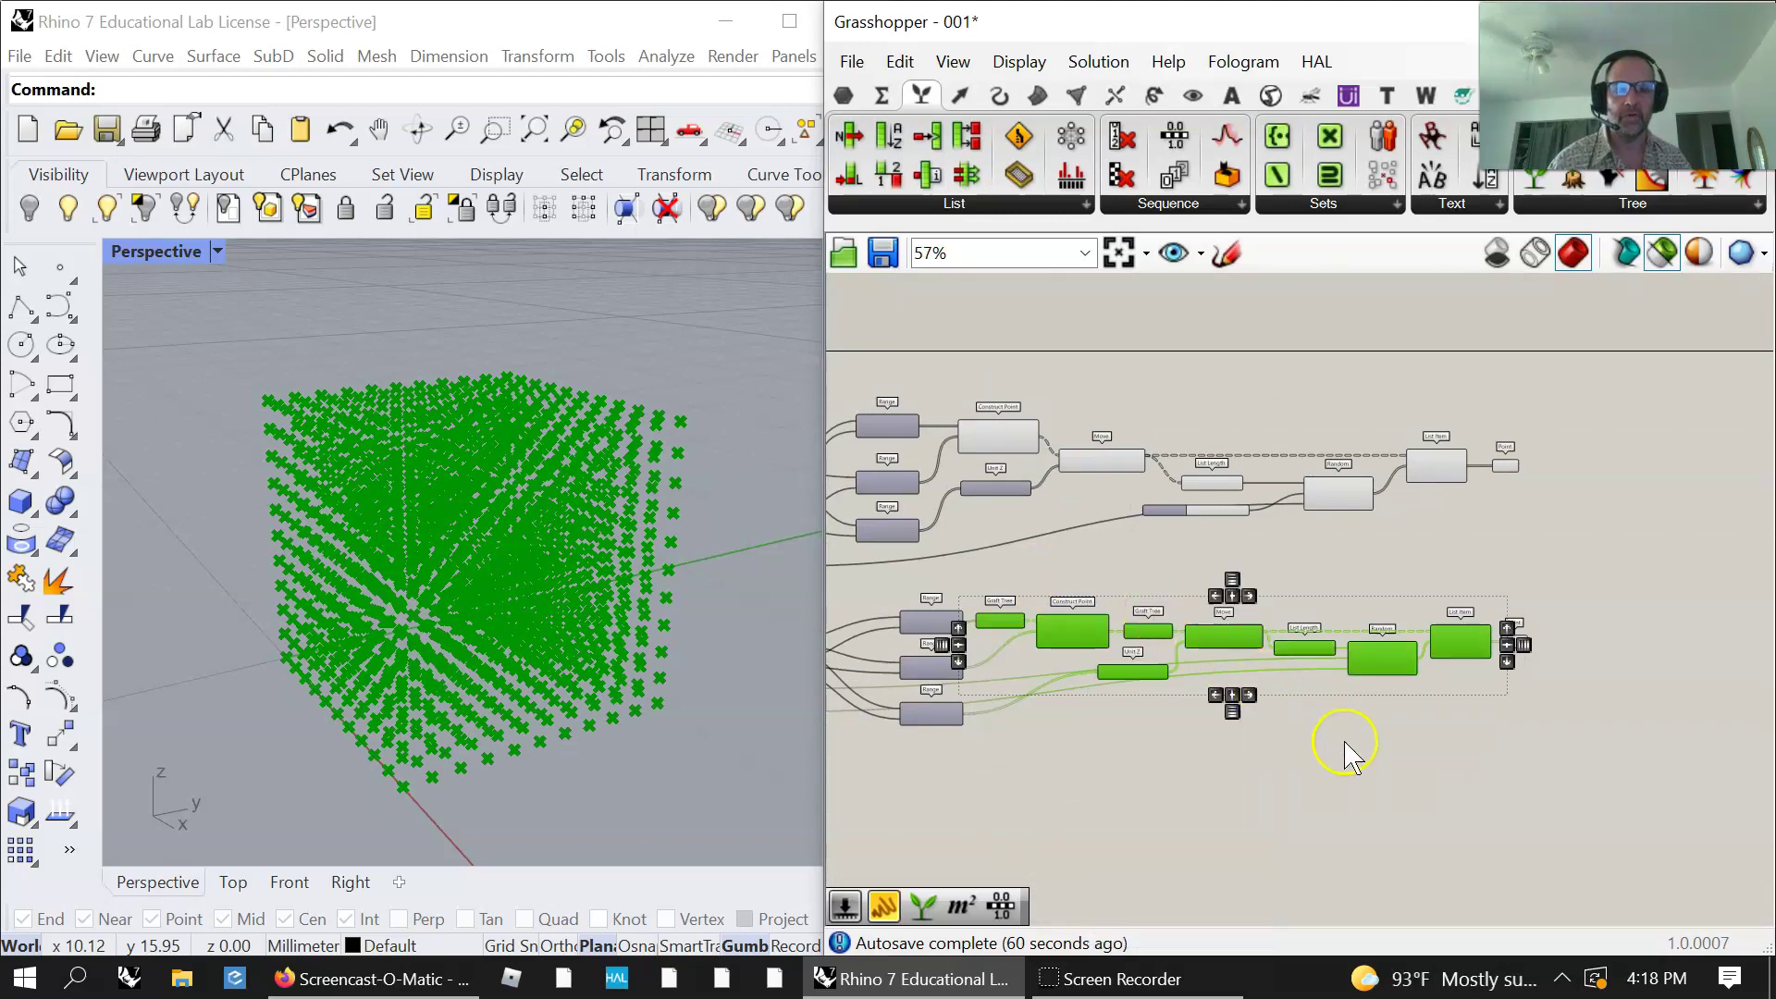
pyautogui.click(1350, 753)
# Step: Disable all components and sliders of the upper definition
pyautogui.scroll(-2, 1557, 559)
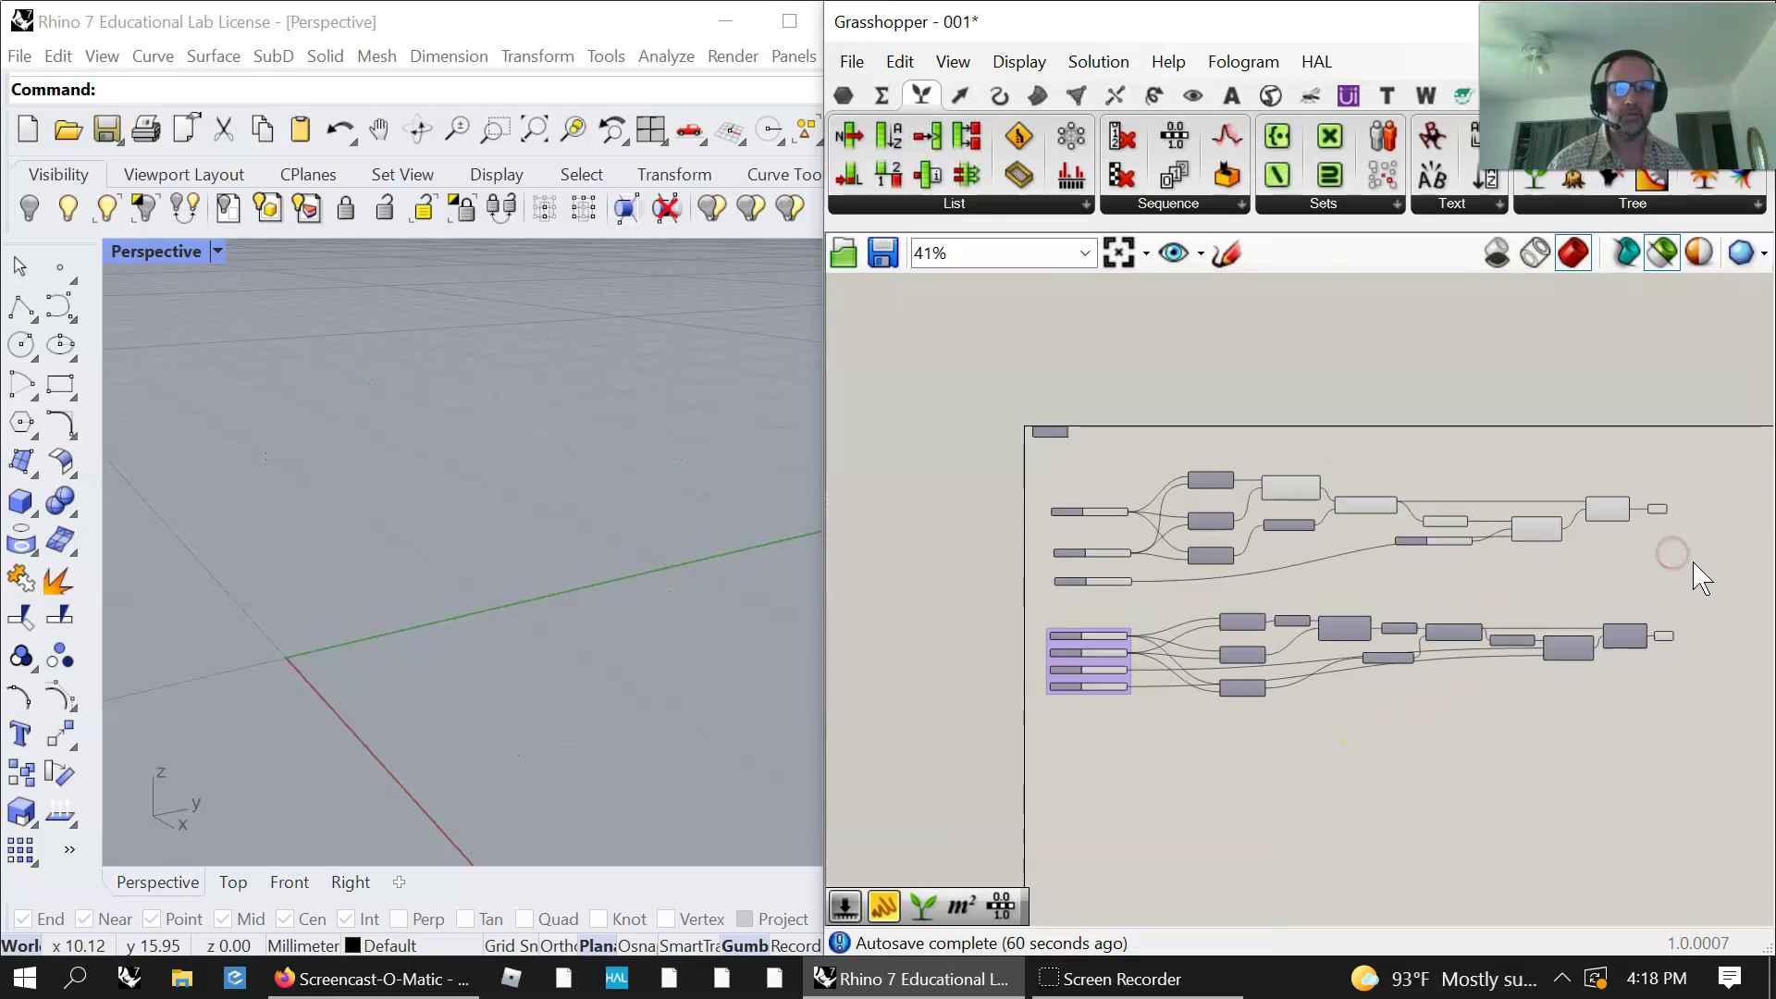
pyautogui.moveTo(1692, 586); pyautogui.dragTo(1125, 426)
pyautogui.moveTo(1071, 431); pyautogui.dragTo(1069, 427)
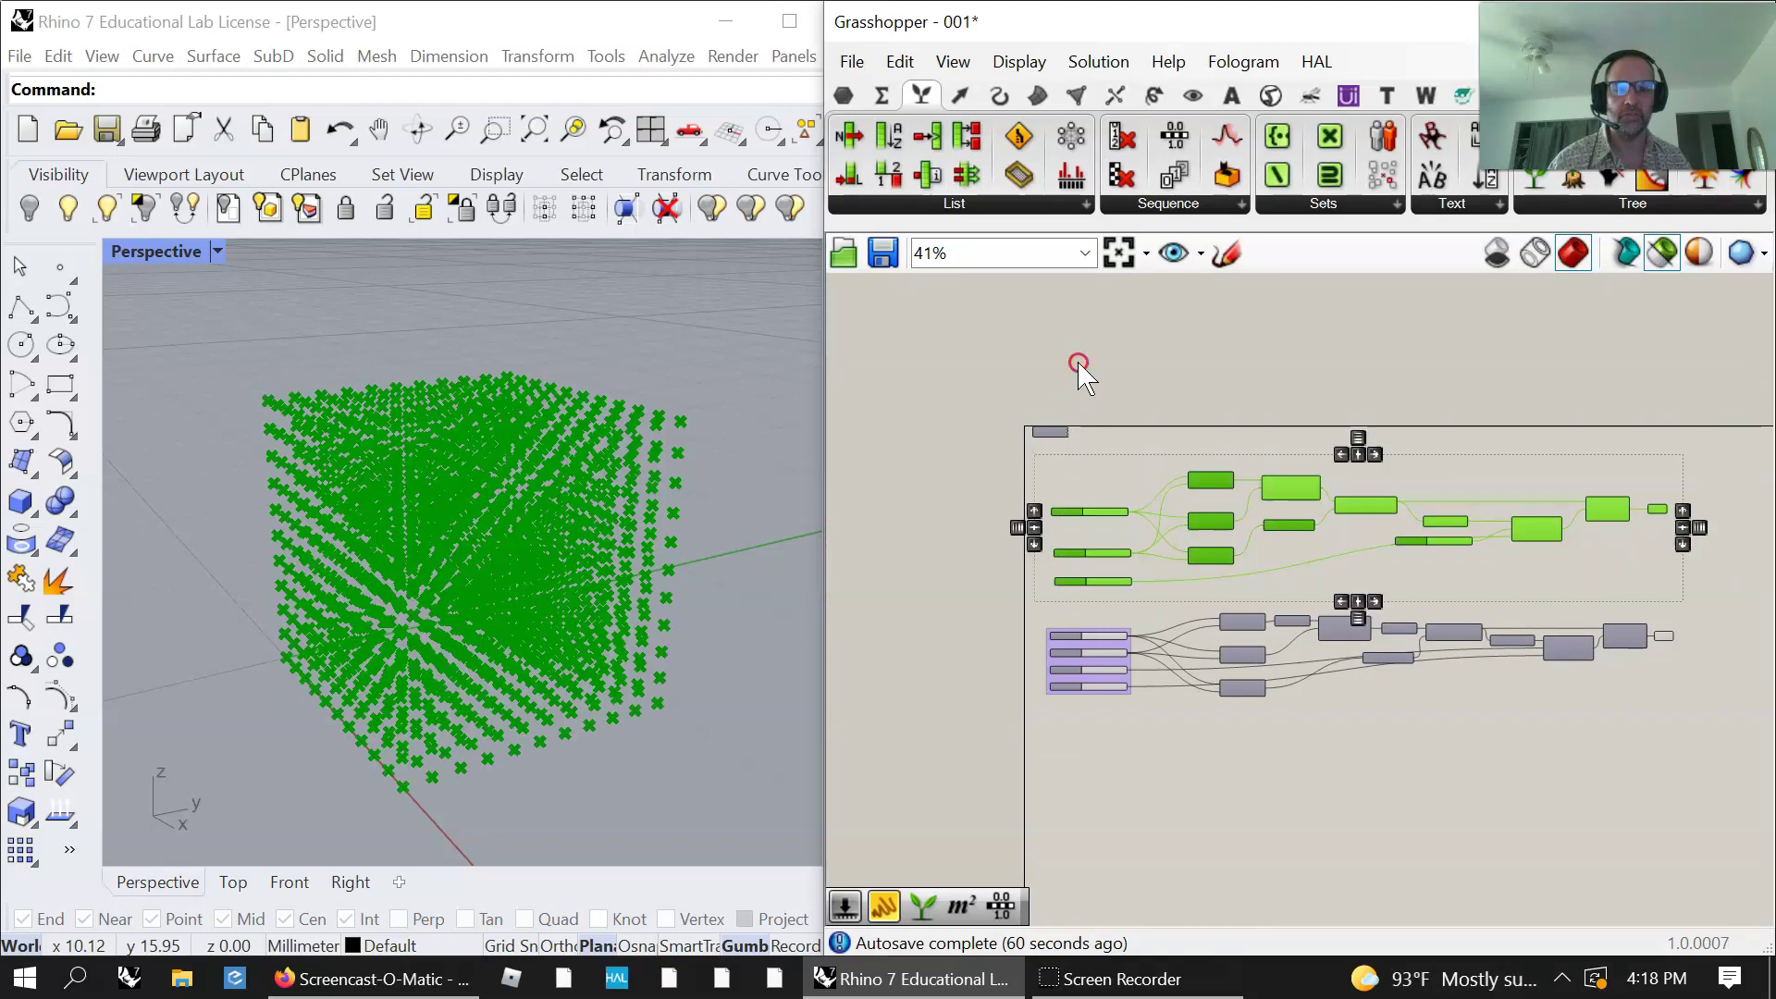
pyautogui.rightClick(1073, 363)
pyautogui.click(1133, 460)
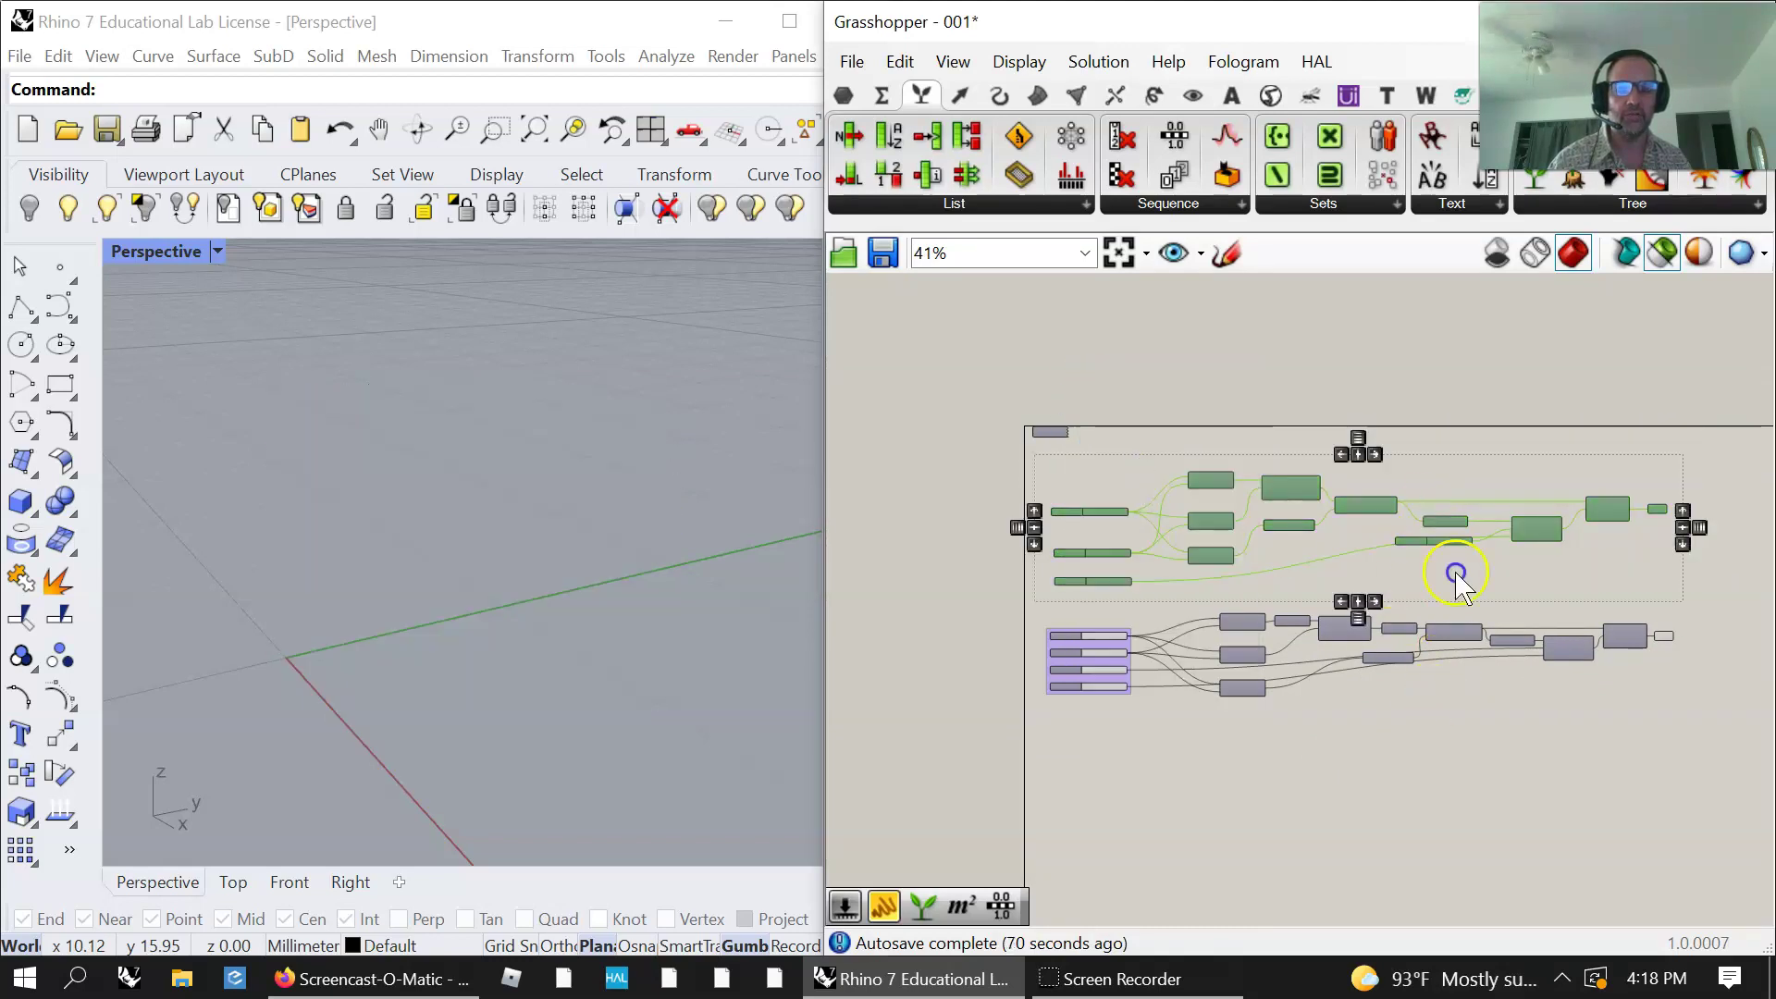
# Step: Set the Seed slider in the grouped sliders to 25
pyautogui.scroll(3, 1395, 610)
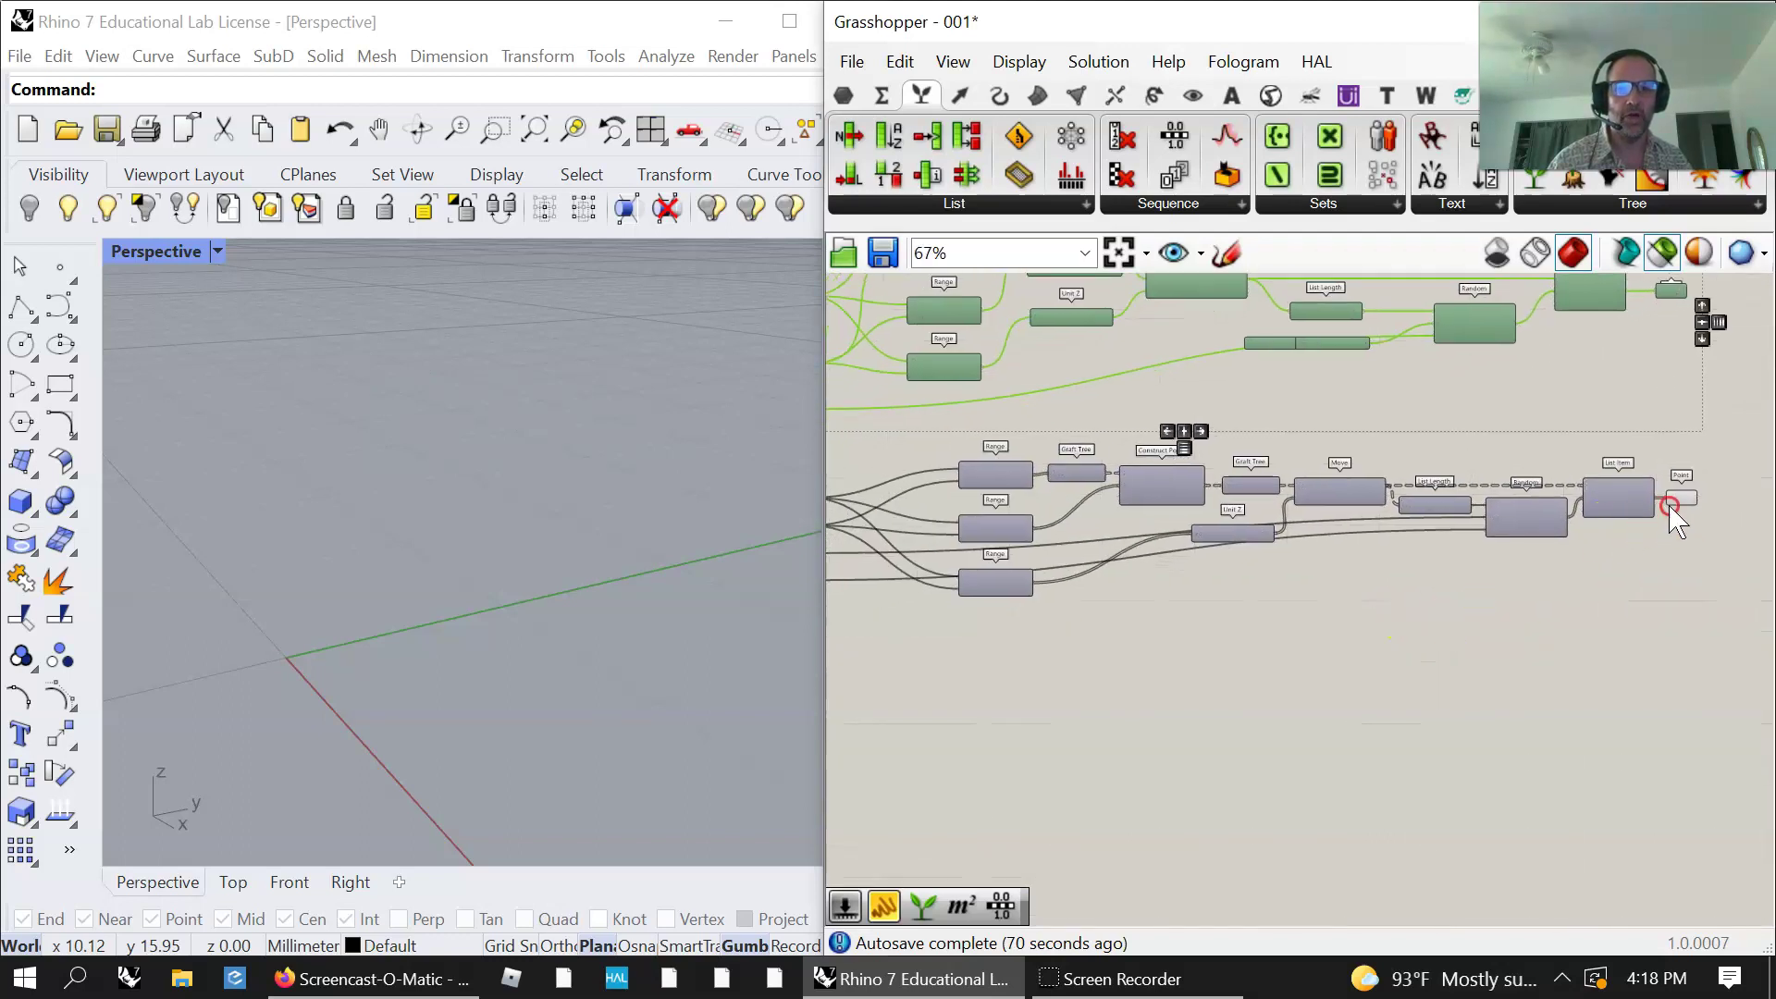
pyautogui.click(1656, 510)
pyautogui.moveTo(1000, 688); pyautogui.dragTo(1230, 686, button='right')
pyautogui.scroll(5, 1130, 606)
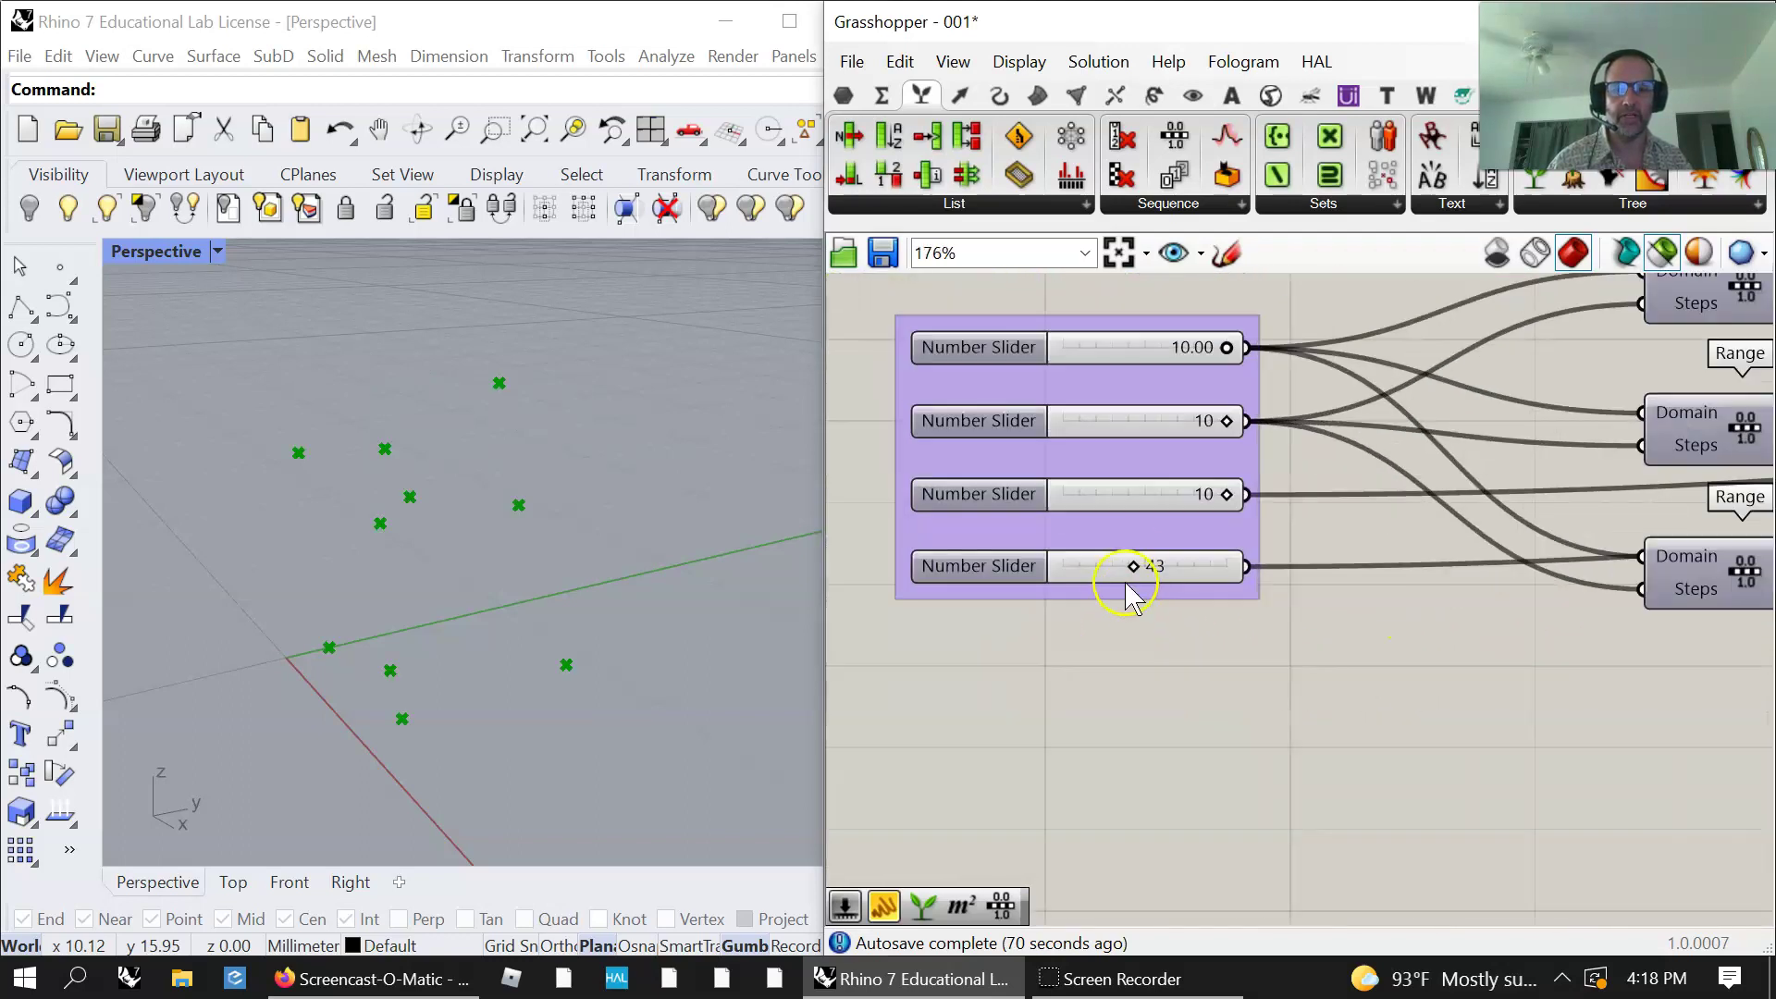
pyautogui.moveTo(1133, 569)
pyautogui.mouseDown()
pyautogui.moveTo(1171, 567)
pyautogui.moveTo(1104, 567)
pyautogui.mouseUp()
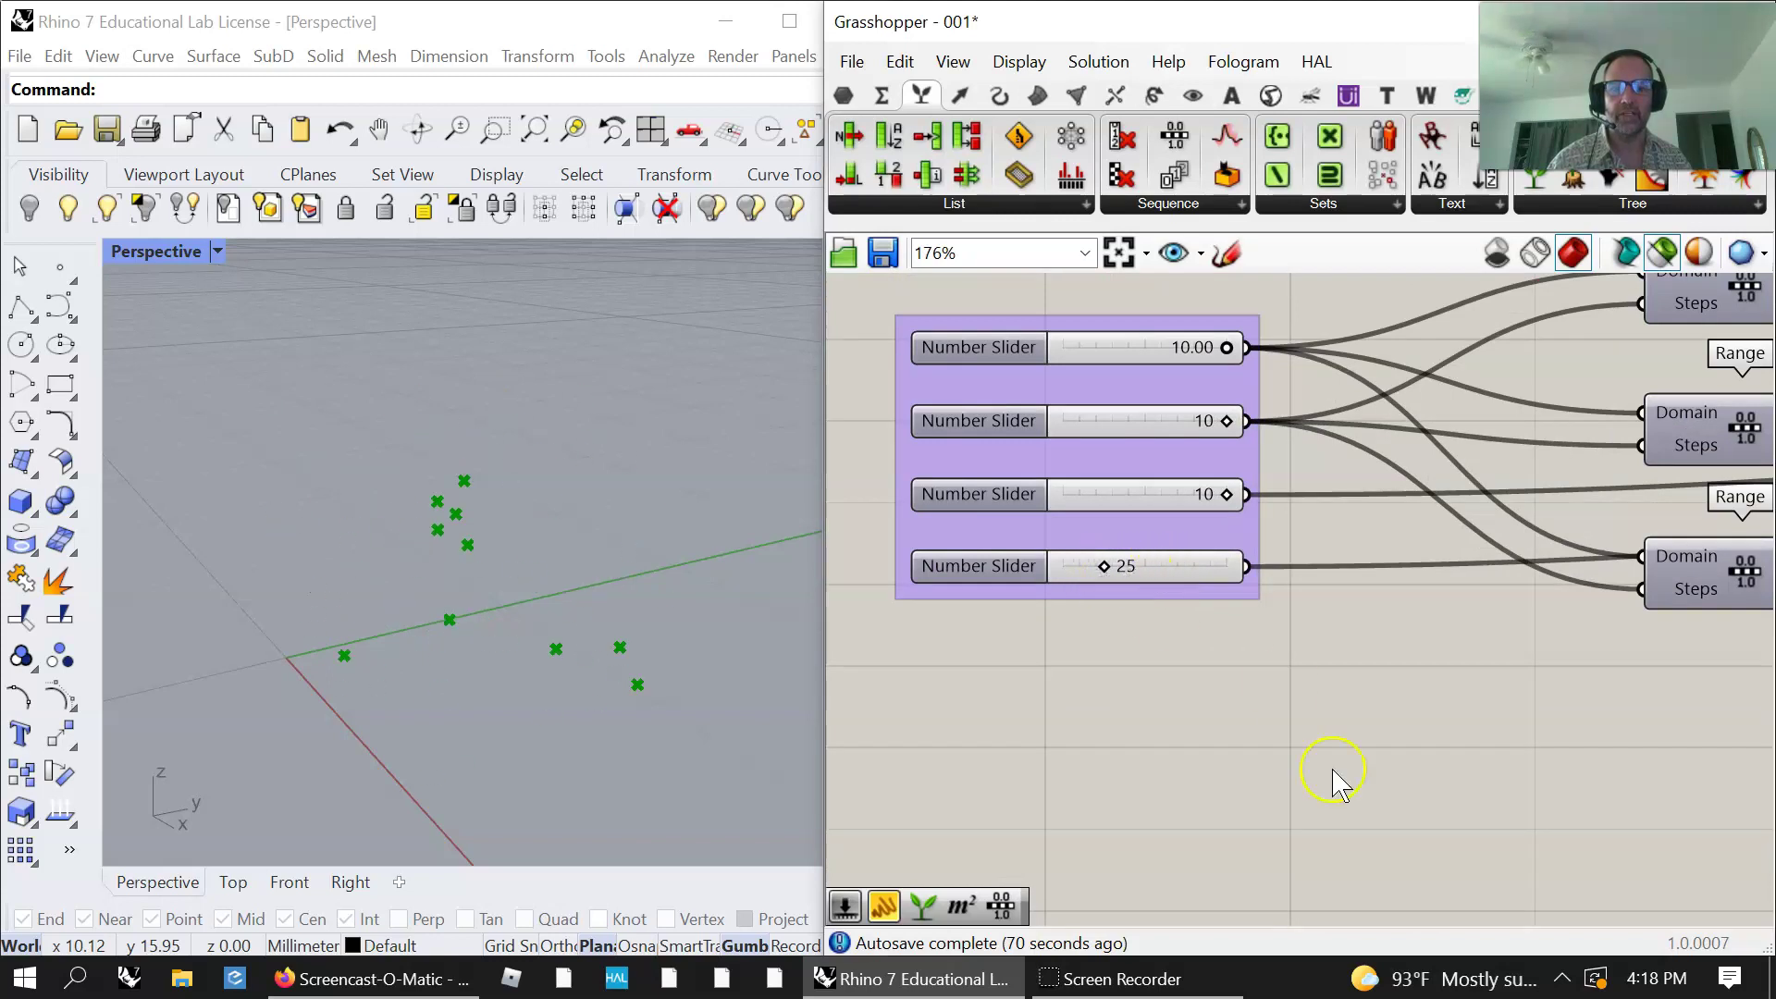
# Step: Show the hidden points in the Rhino viewport, then hide them again
pyautogui.click(67, 207)
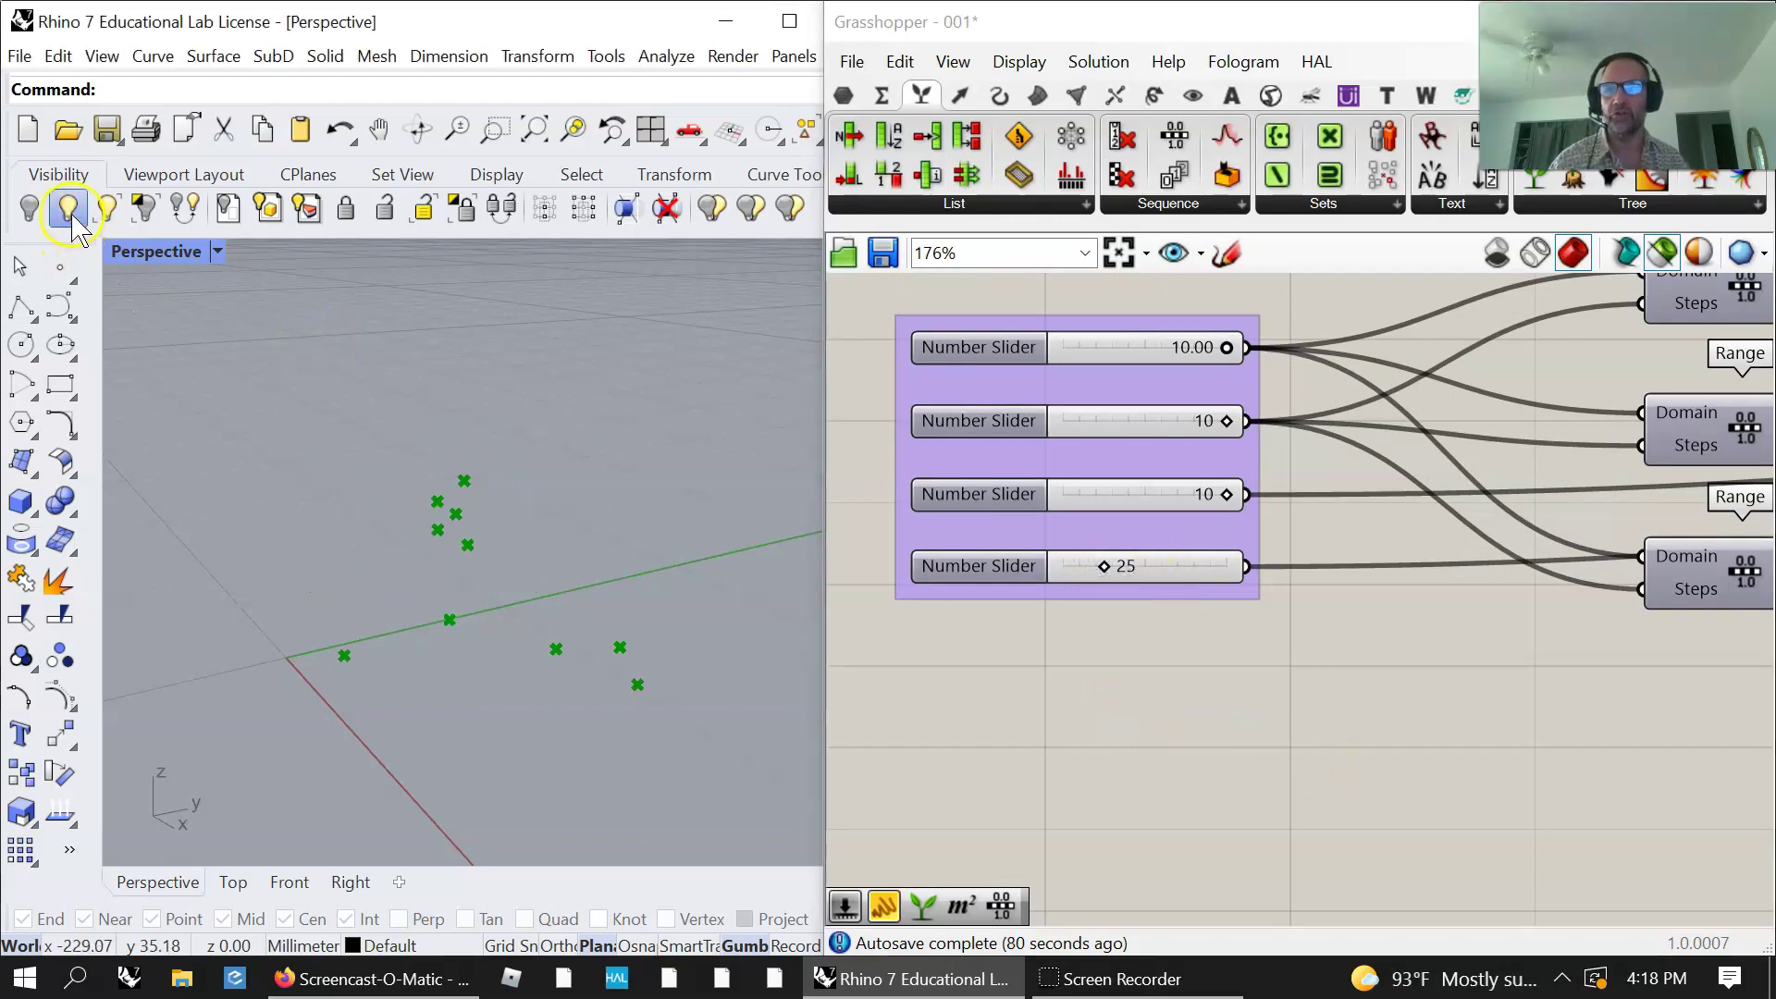
pyautogui.click(624, 778)
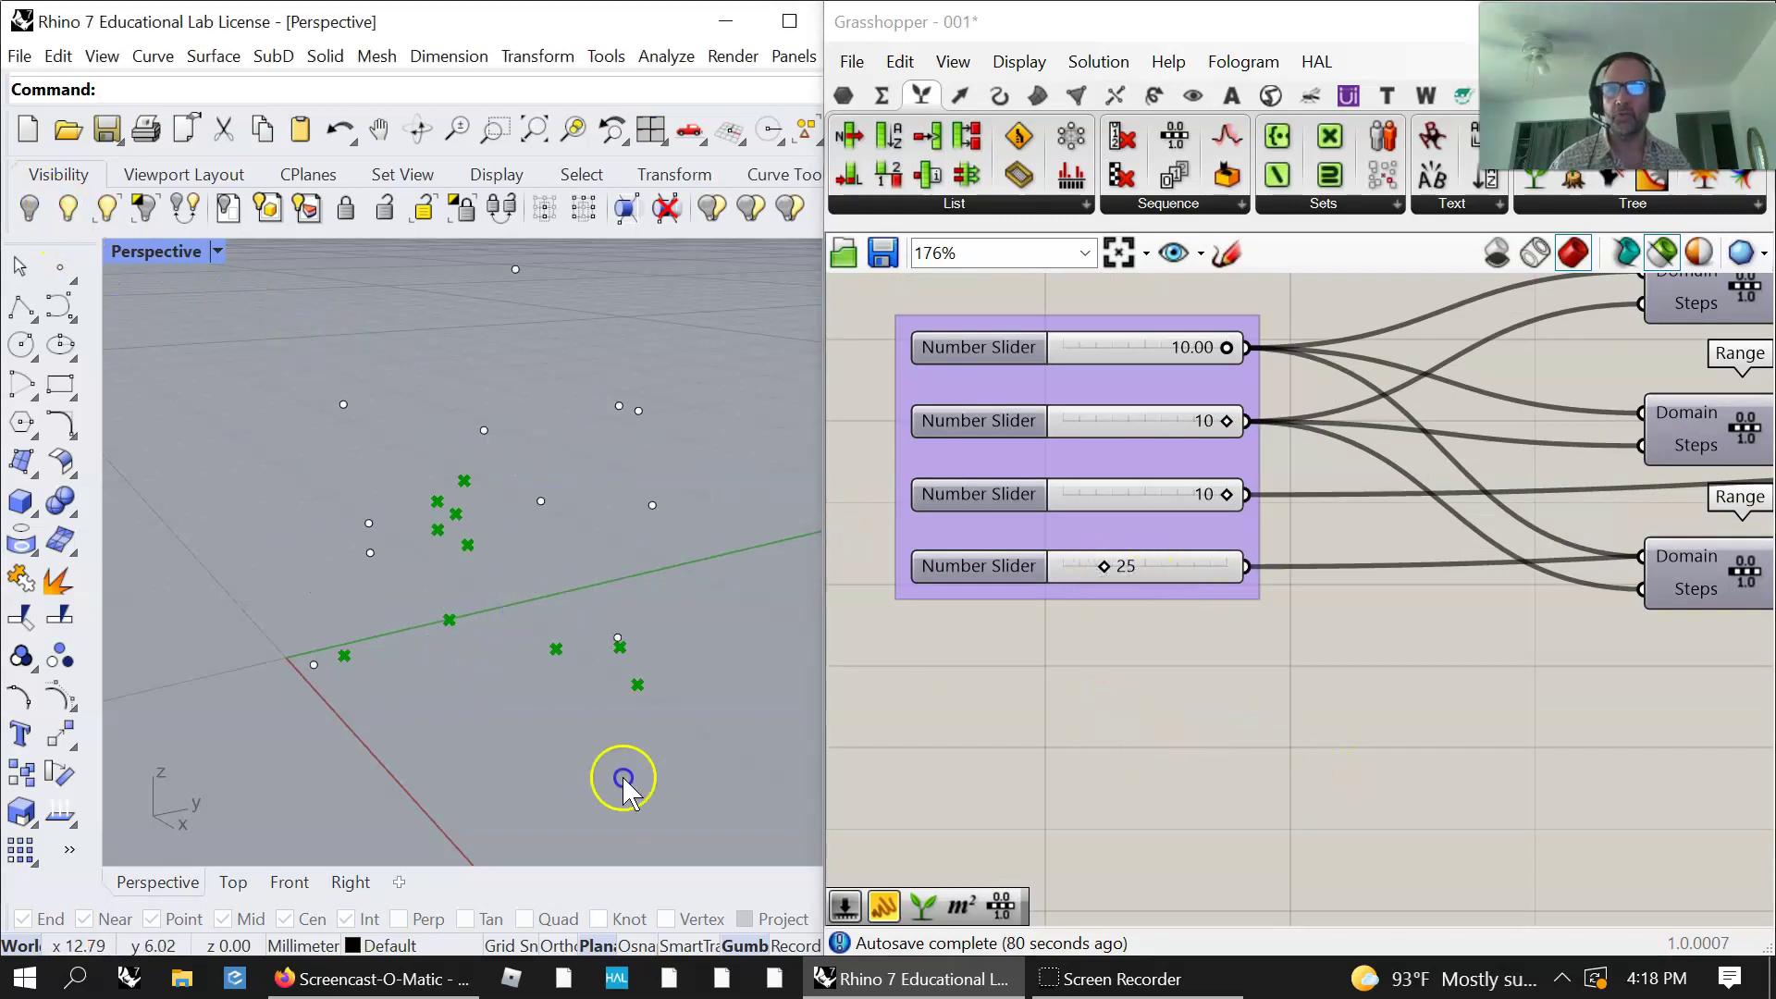
pyautogui.click(30, 209)
# Step: Set the grouped Seed slider to 36 on the Grasshopper canvas
pyautogui.click(988, 715)
pyautogui.moveTo(1102, 576)
pyautogui.mouseDown()
pyautogui.moveTo(1160, 573)
pyautogui.moveTo(1121, 575)
pyautogui.mouseUp()
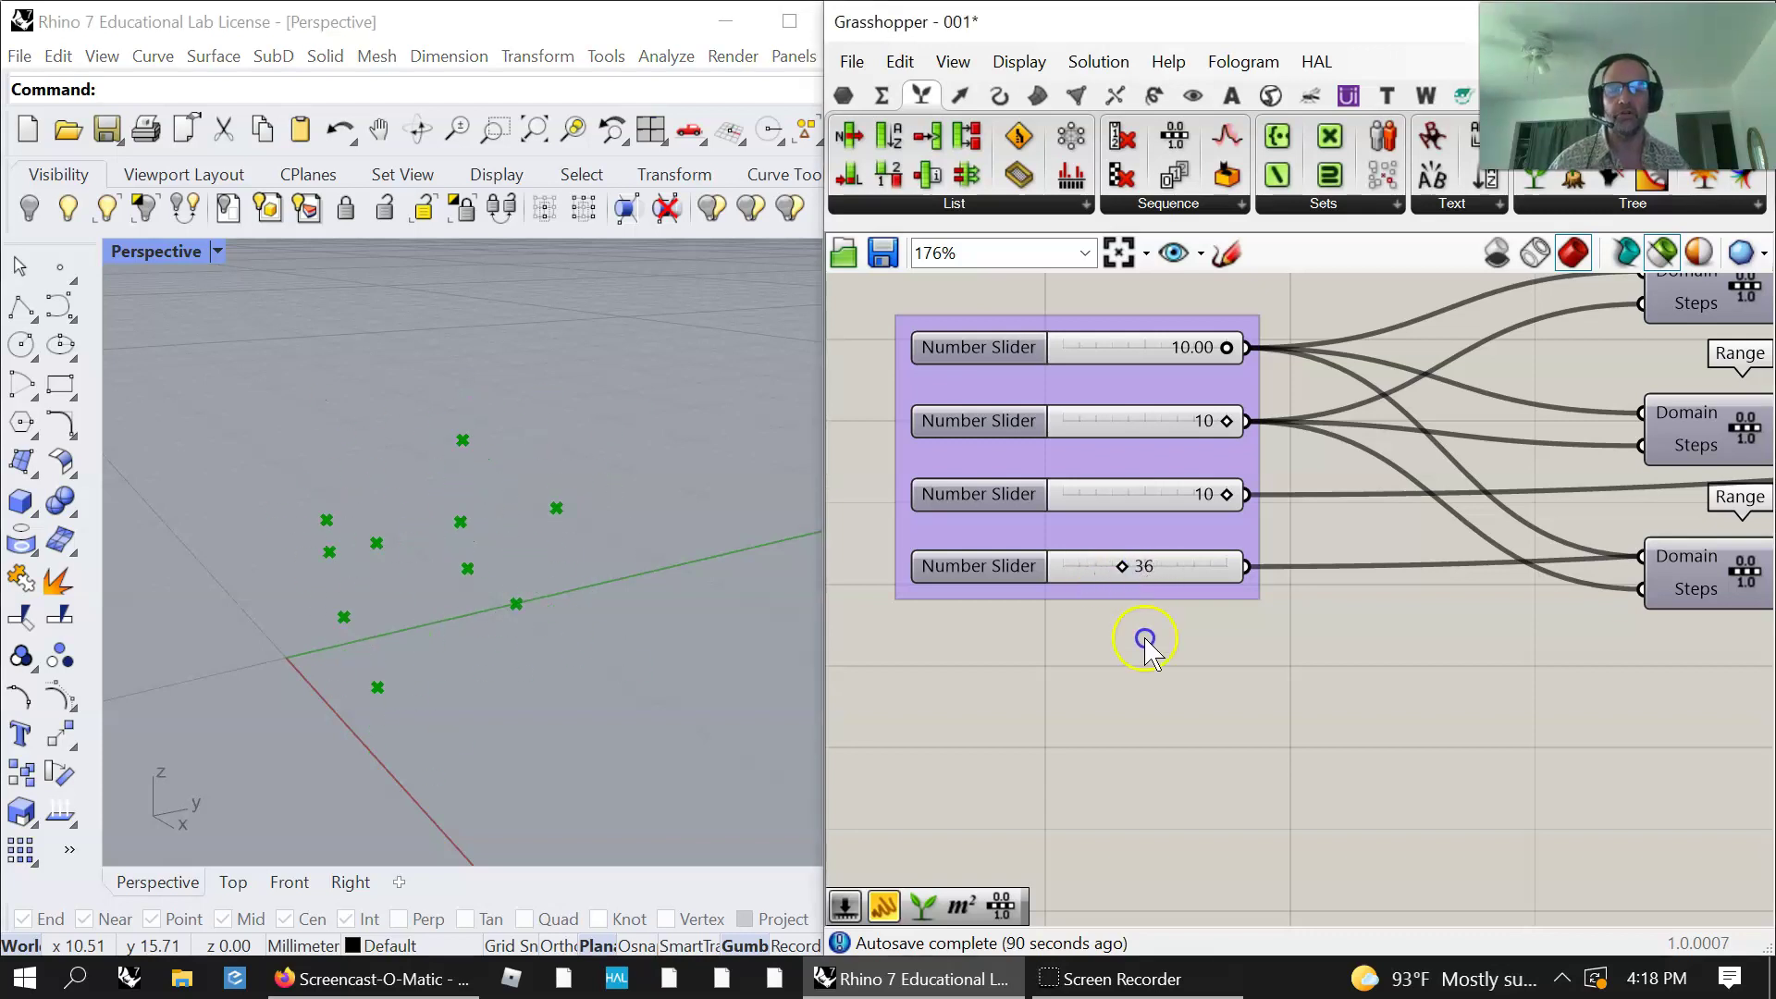
pyautogui.moveTo(1182, 731); pyautogui.dragTo(1128, 828, button='right')
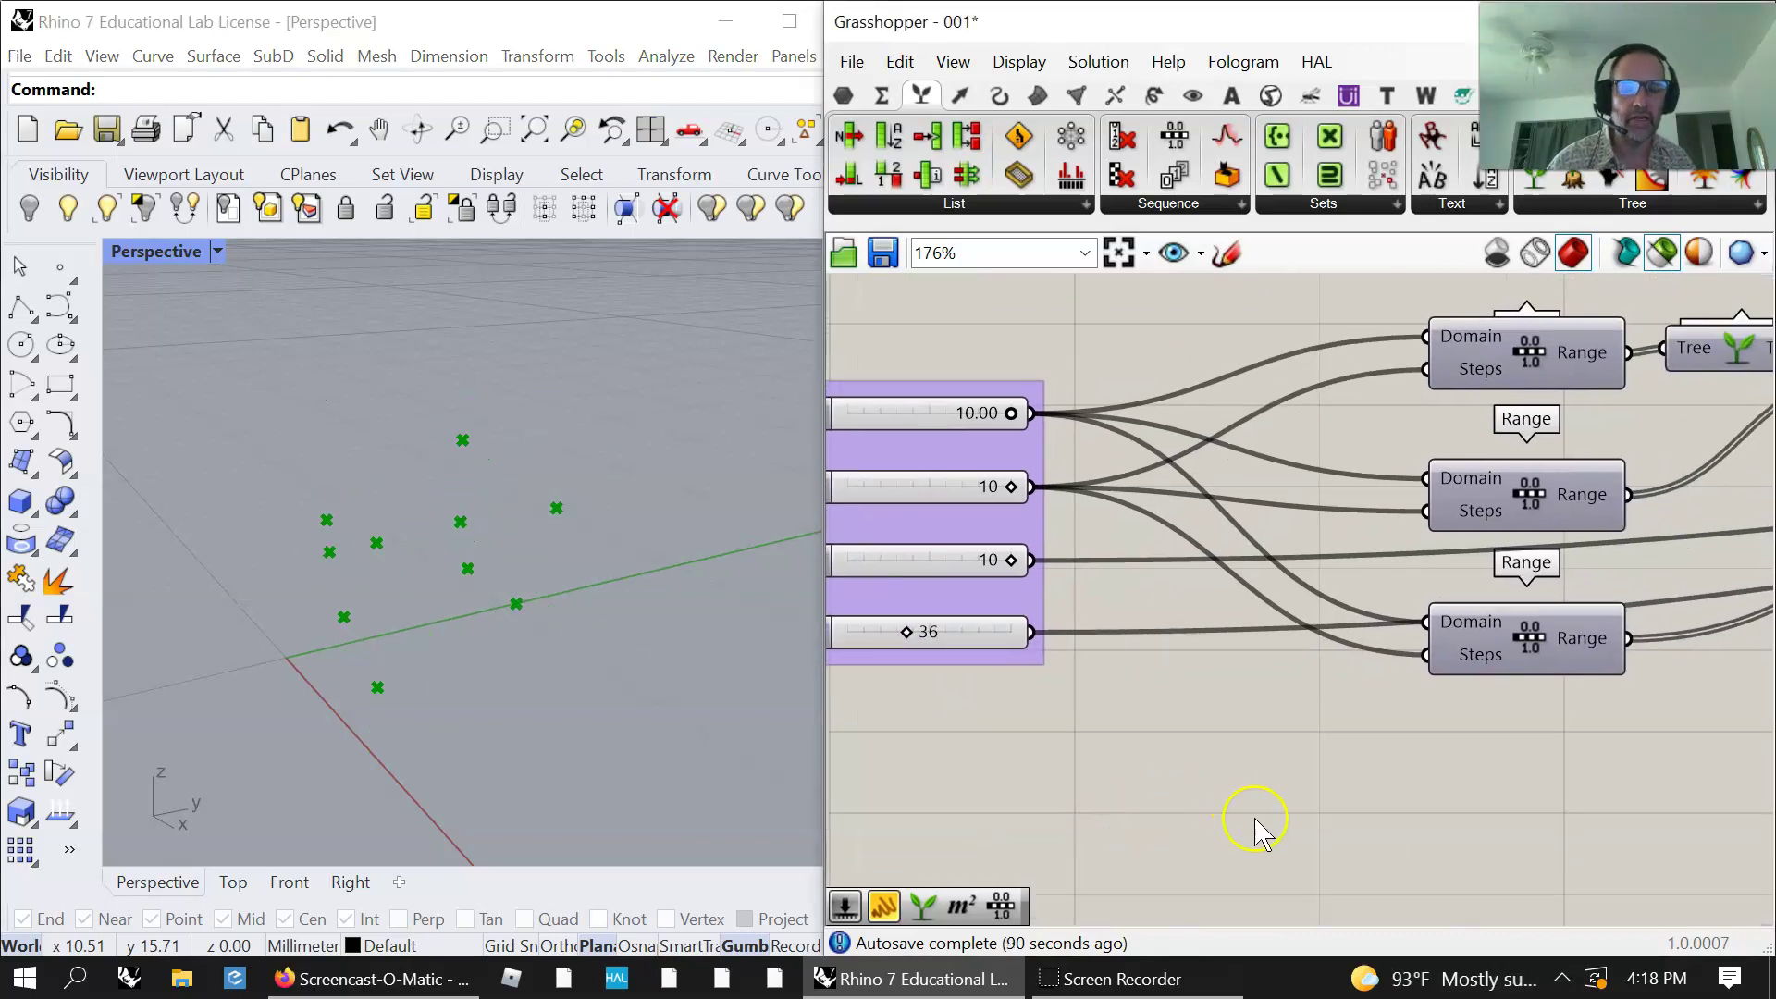
# Step: Wire the upper Range directly into Construct Point's X coordinate, graft that input, and delete the Graft Tree component between them
pyautogui.moveTo(1255, 827); pyautogui.dragTo(1091, 845, button='right')
pyautogui.moveTo(1253, 833); pyautogui.dragTo(1107, 830, button='right')
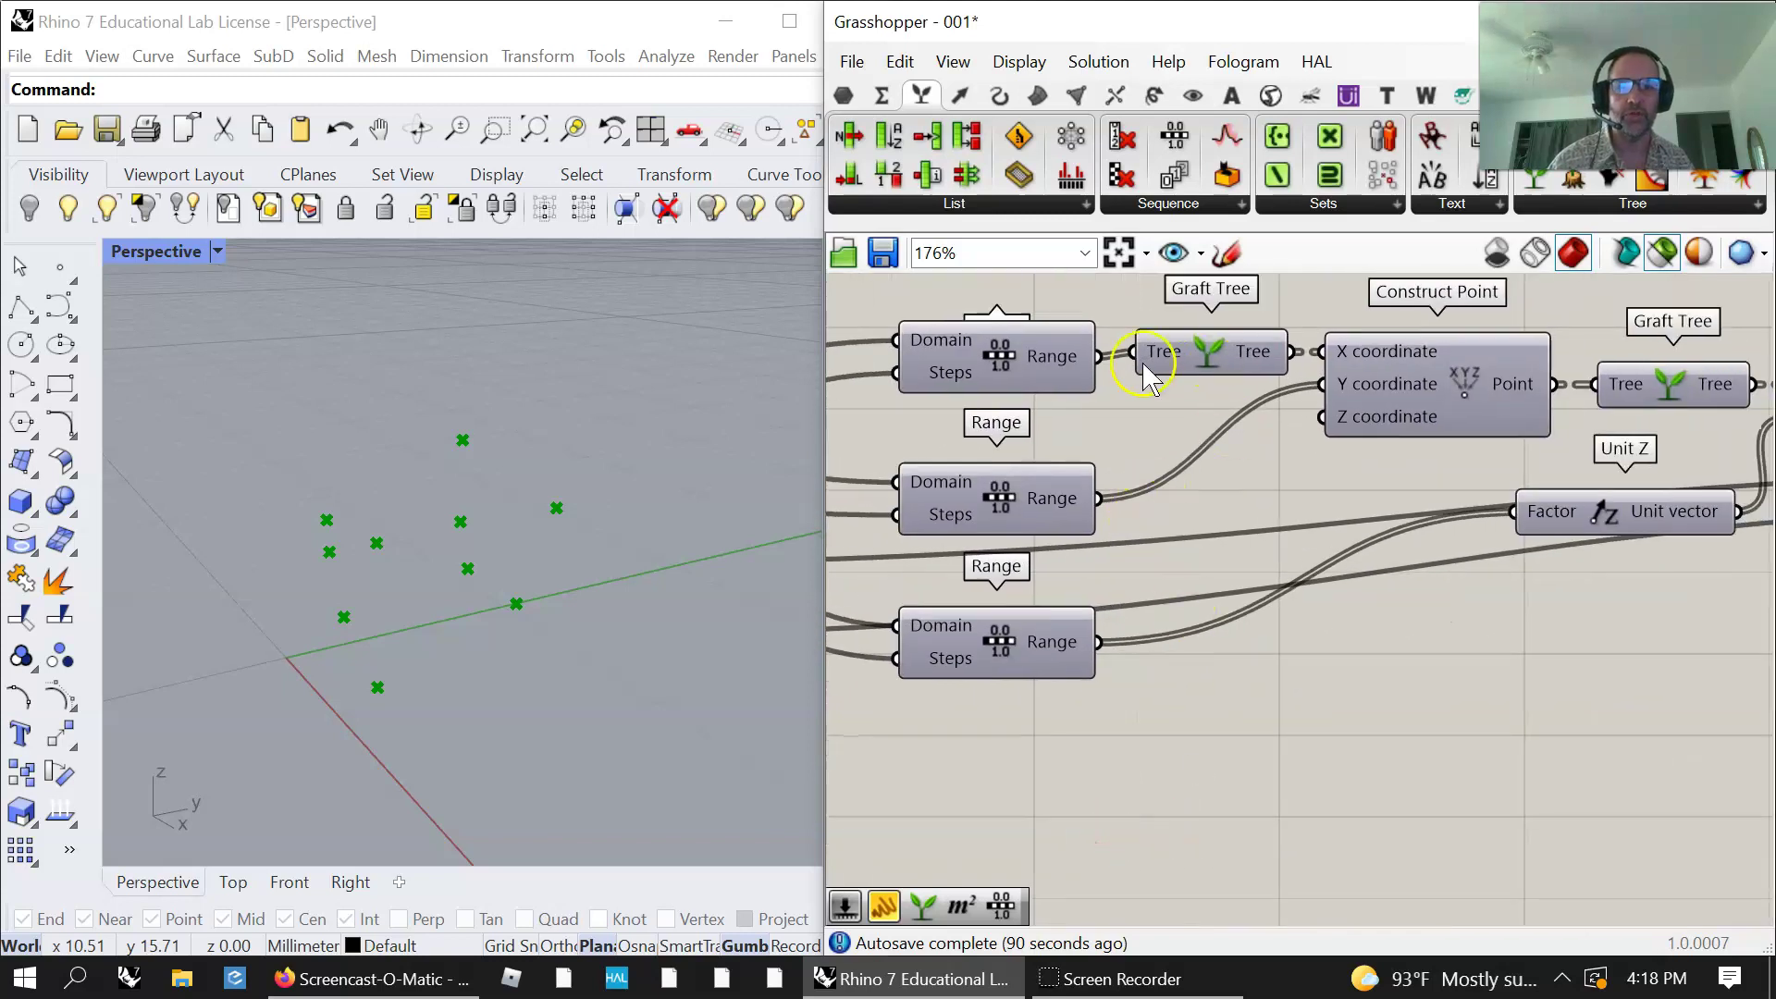
pyautogui.moveTo(1094, 358); pyautogui.dragTo(1325, 351)
pyautogui.rightClick(1372, 355)
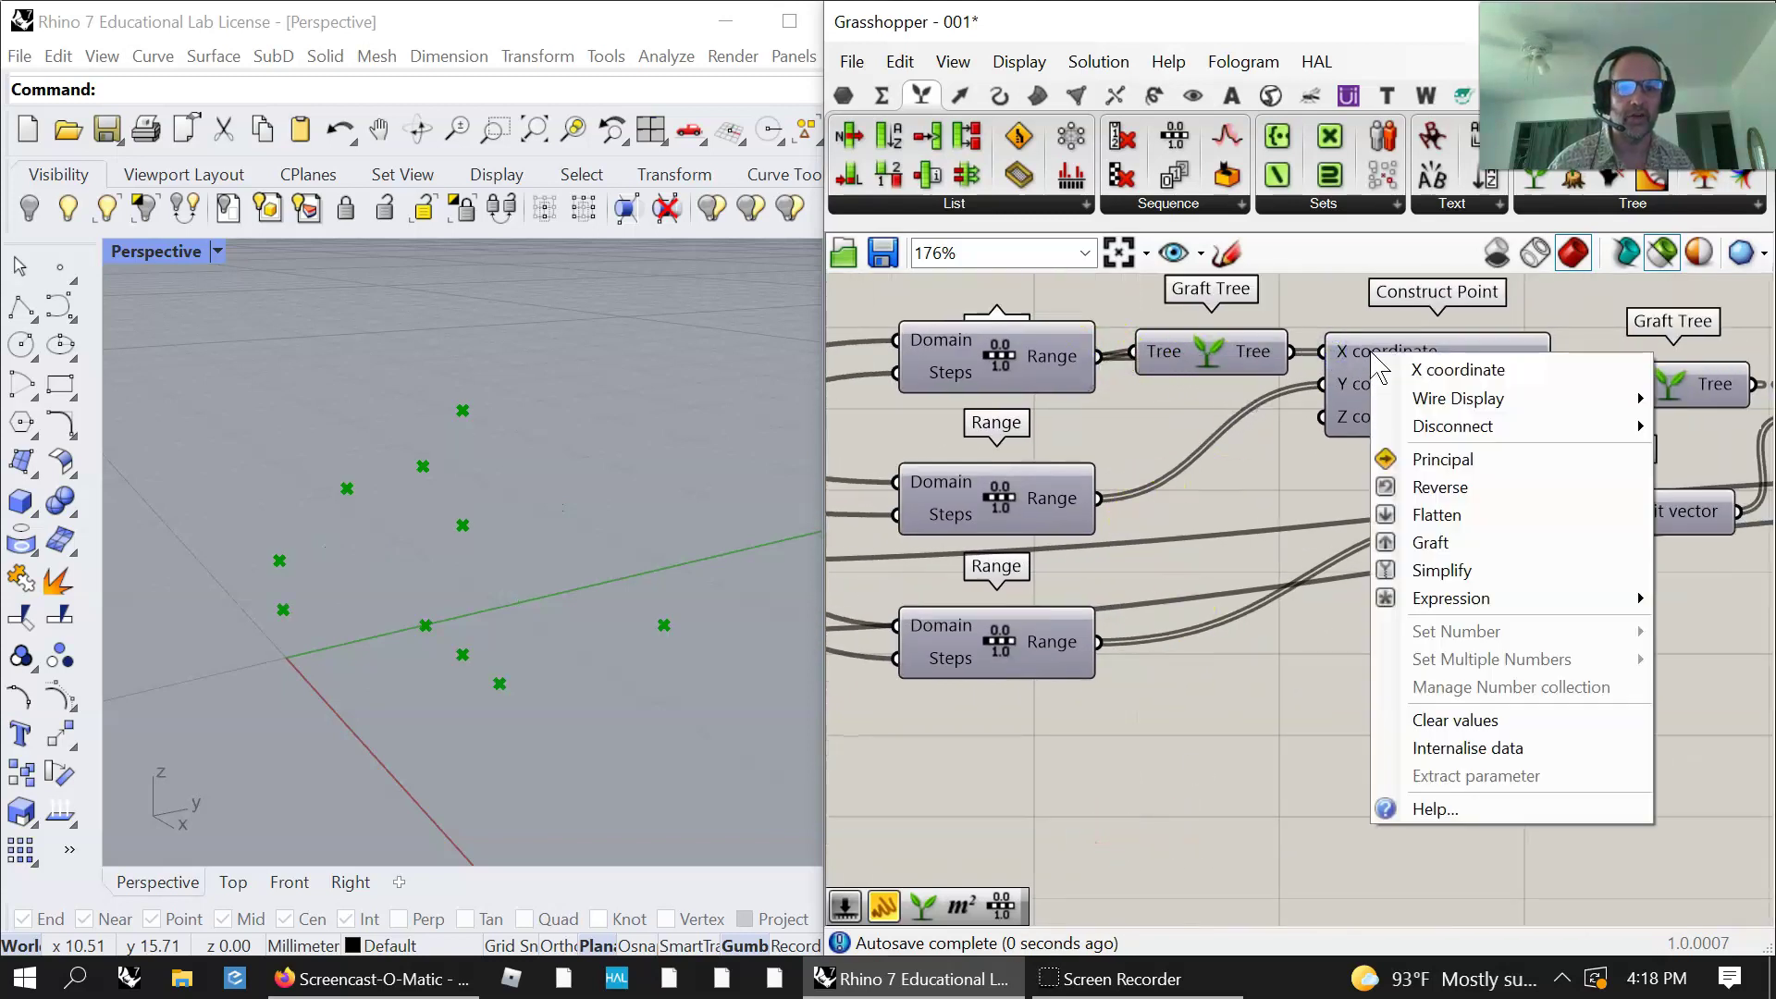
pyautogui.click(1431, 543)
pyautogui.click(1195, 369)
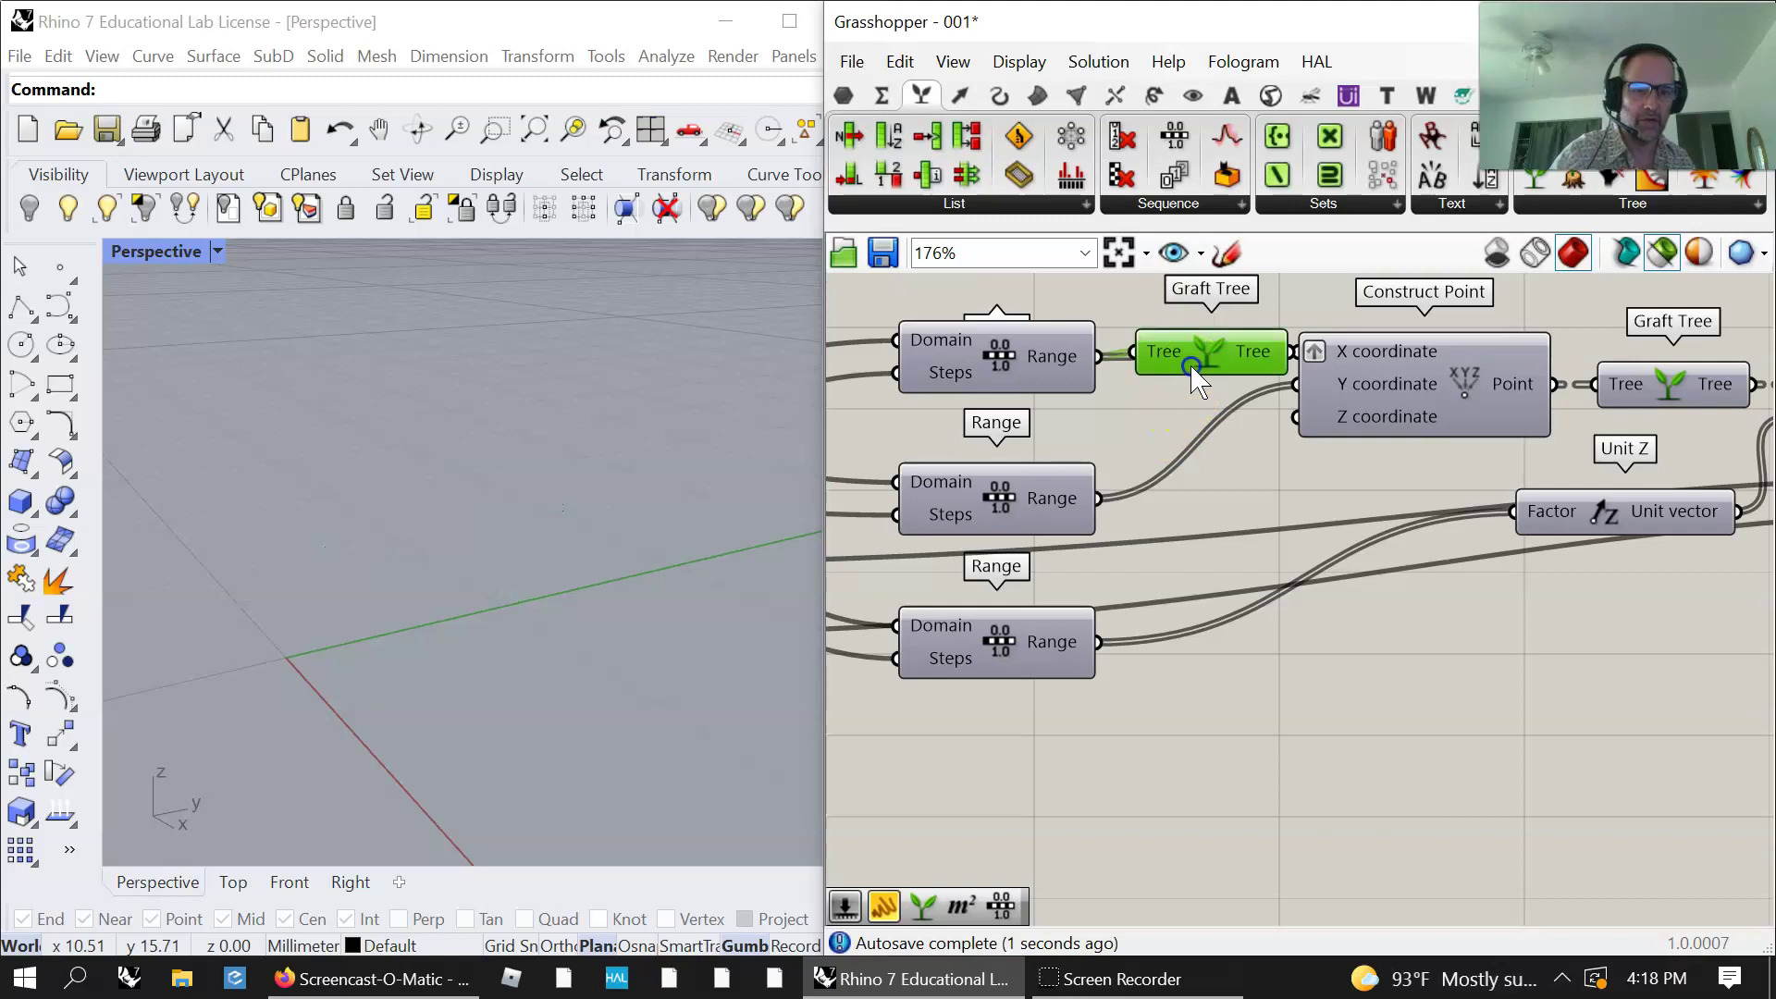
pyautogui.press('Delete')
# Step: Move Construct Point and Unit Z close beside the Range components that feed them
pyautogui.click(1399, 365)
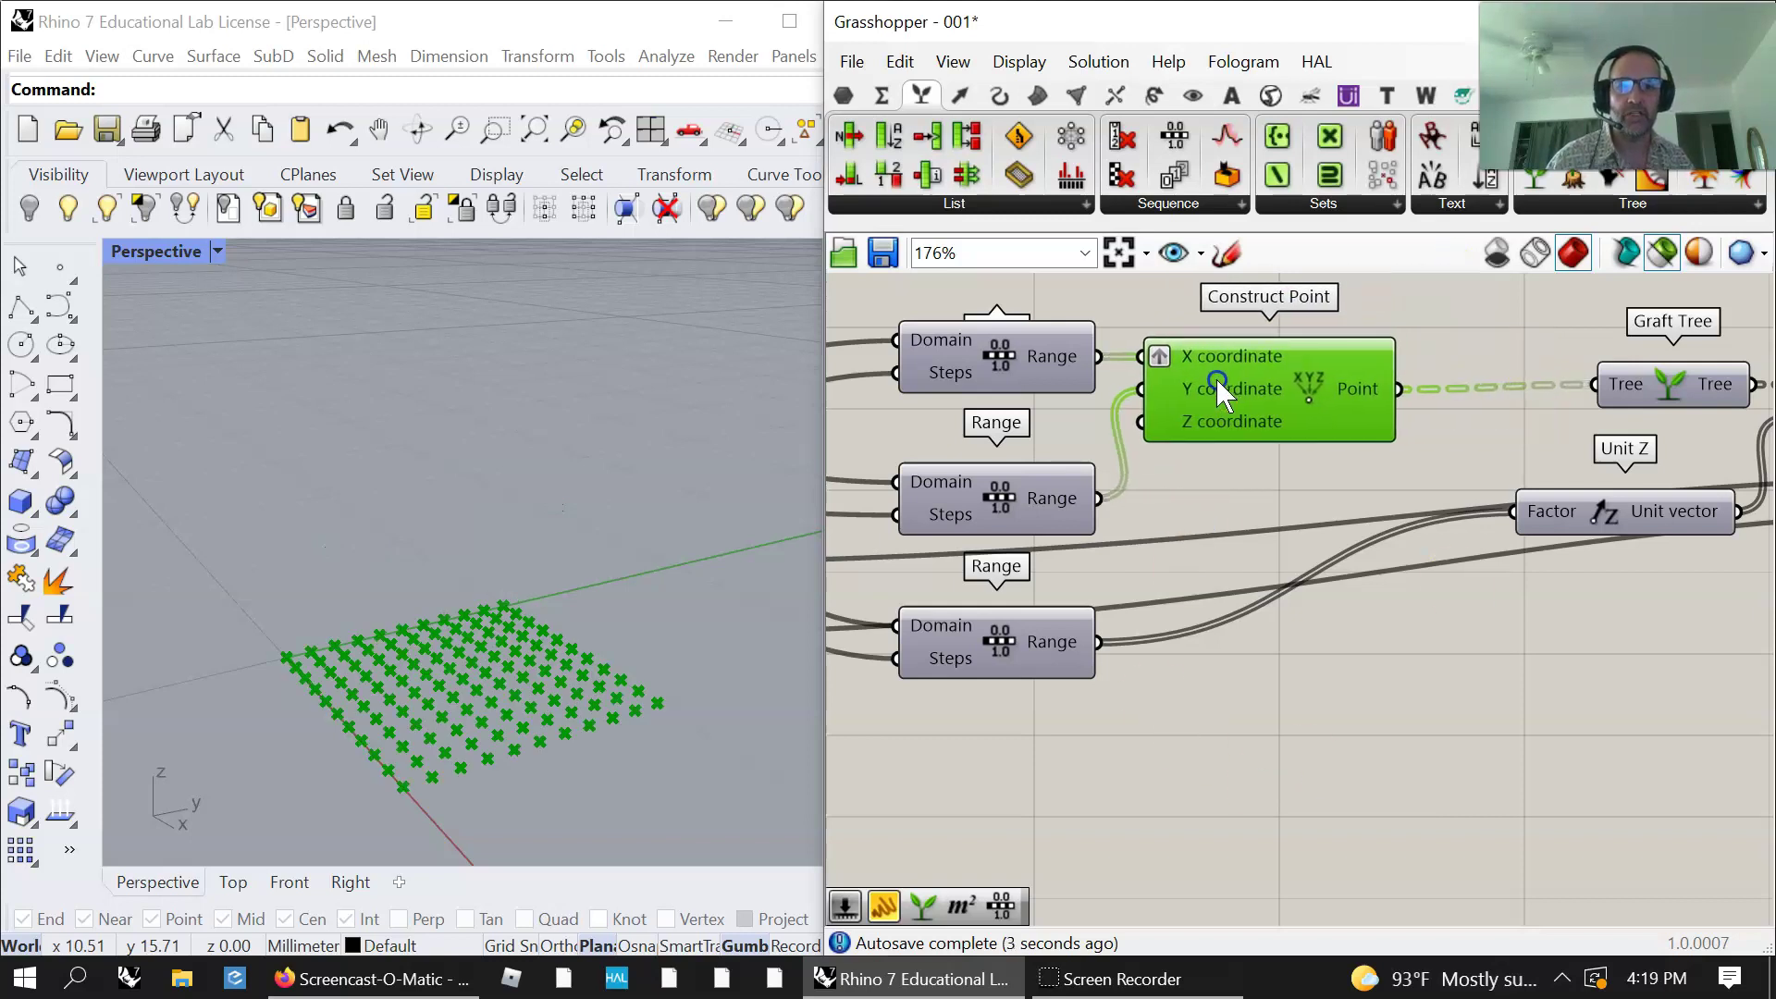
pyautogui.moveTo(1573, 638); pyautogui.dragTo(1468, 637, button='right')
pyautogui.moveTo(1504, 528); pyautogui.dragTo(1124, 659)
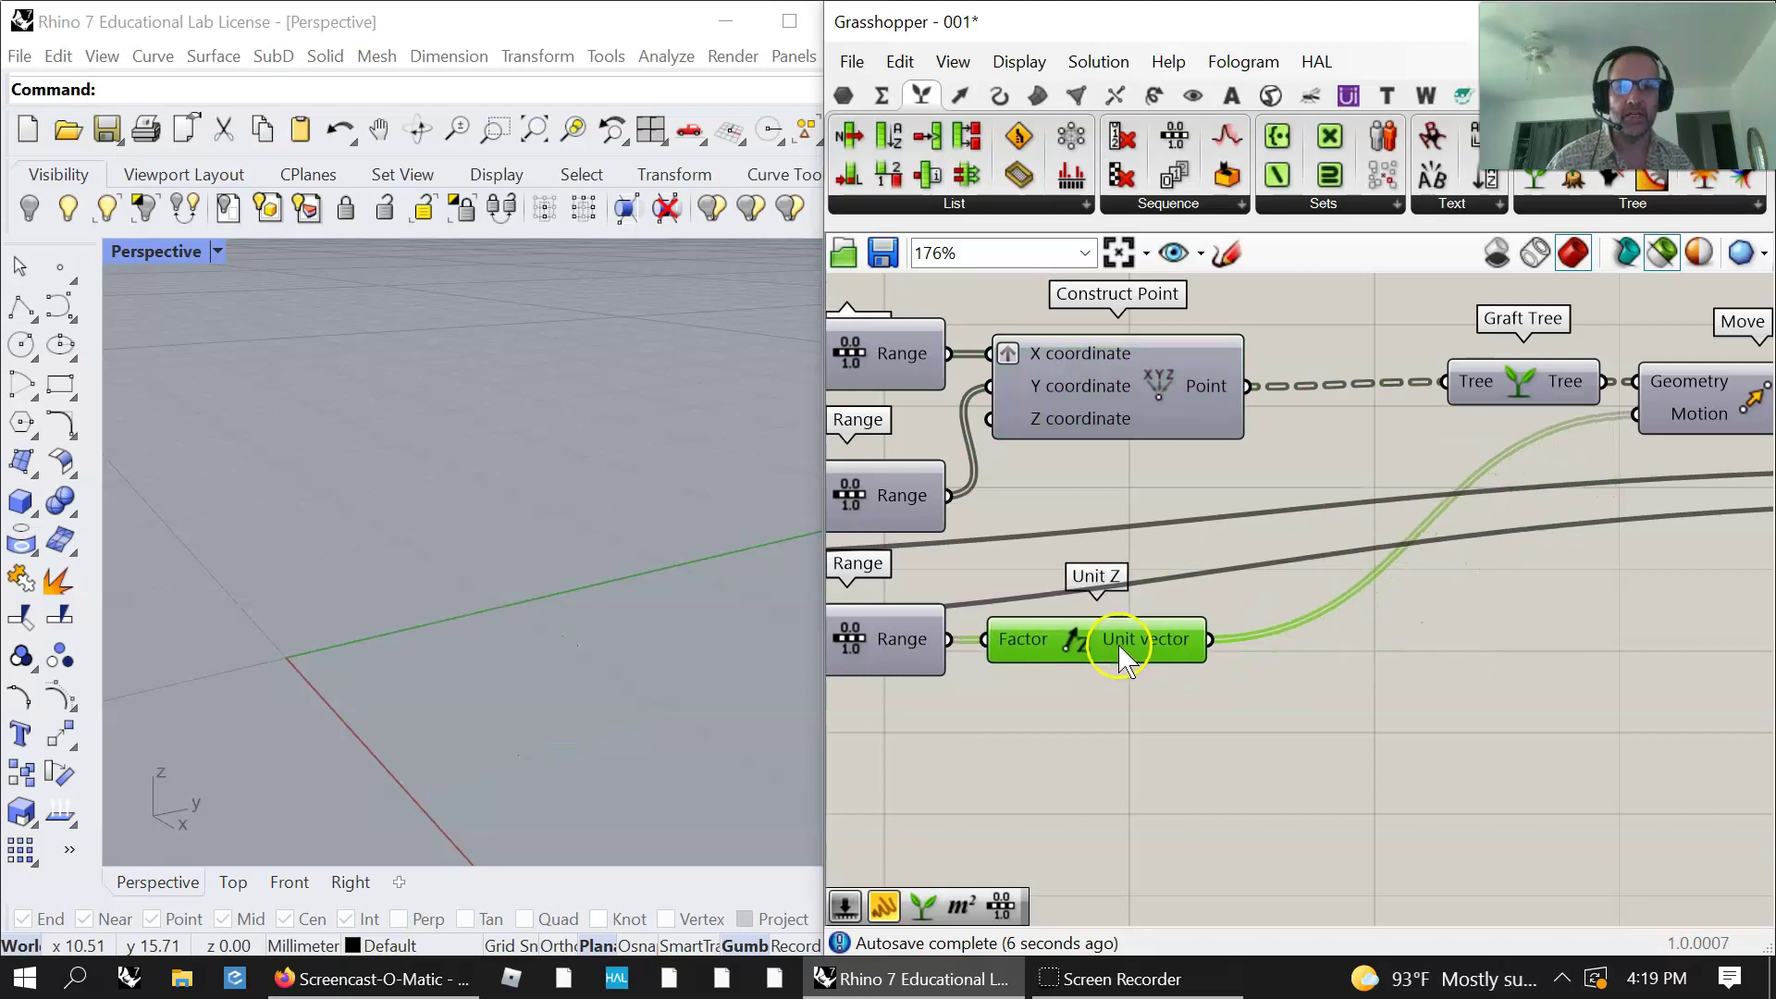
# Step: Replace the remaining Graft Tree by wiring Construct Point directly to Move and grafting Move's Geometry input
pyautogui.click(1547, 376)
pyautogui.press('Delete')
pyautogui.moveTo(1248, 387); pyautogui.dragTo(1352, 400)
pyautogui.rightClick(1656, 382)
pyautogui.click(1543, 597)
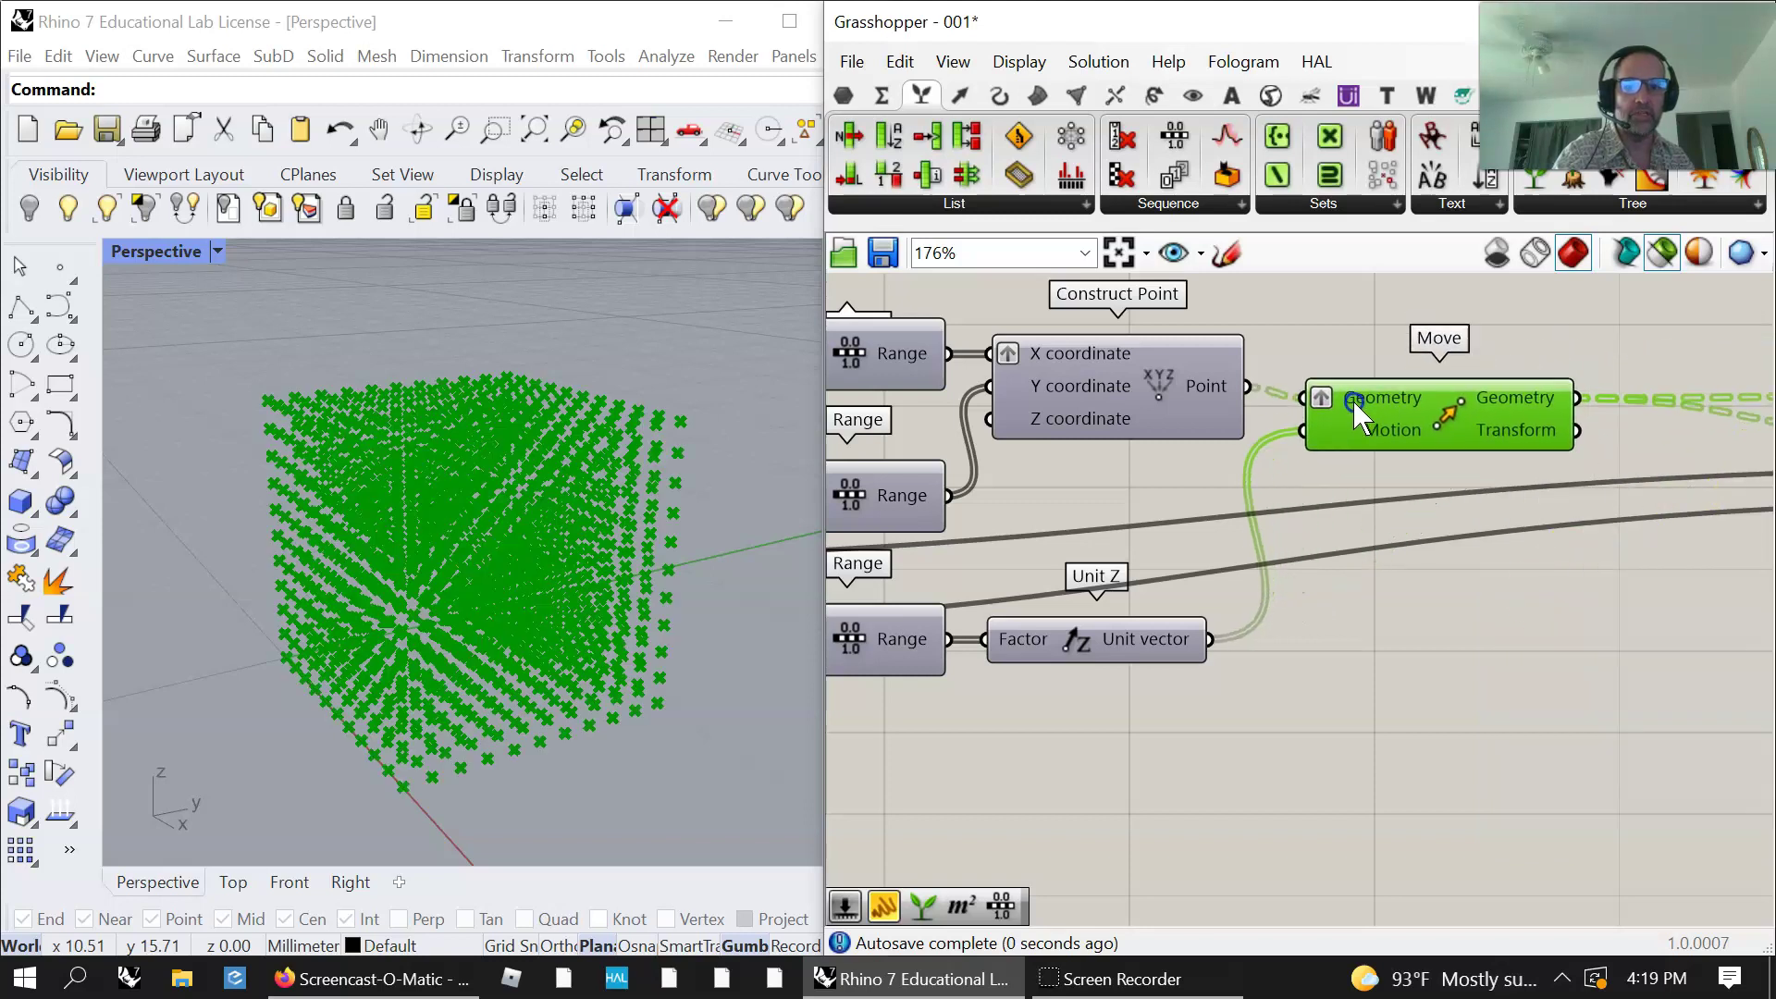
# Step: Move List Length, Random, List Item and the Point parameter together closer to the Move component
pyautogui.moveTo(1623, 673); pyautogui.dragTo(1100, 739, button='right')
pyautogui.scroll(-2, 1124, 736)
pyautogui.moveTo(1343, 753); pyautogui.dragTo(1048, 737, button='right')
pyautogui.moveTo(1440, 653); pyautogui.dragTo(1504, 635, button='right')
pyautogui.moveTo(1687, 608); pyautogui.dragTo(1094, 410)
pyautogui.moveTo(1319, 545); pyautogui.dragTo(1137, 547)
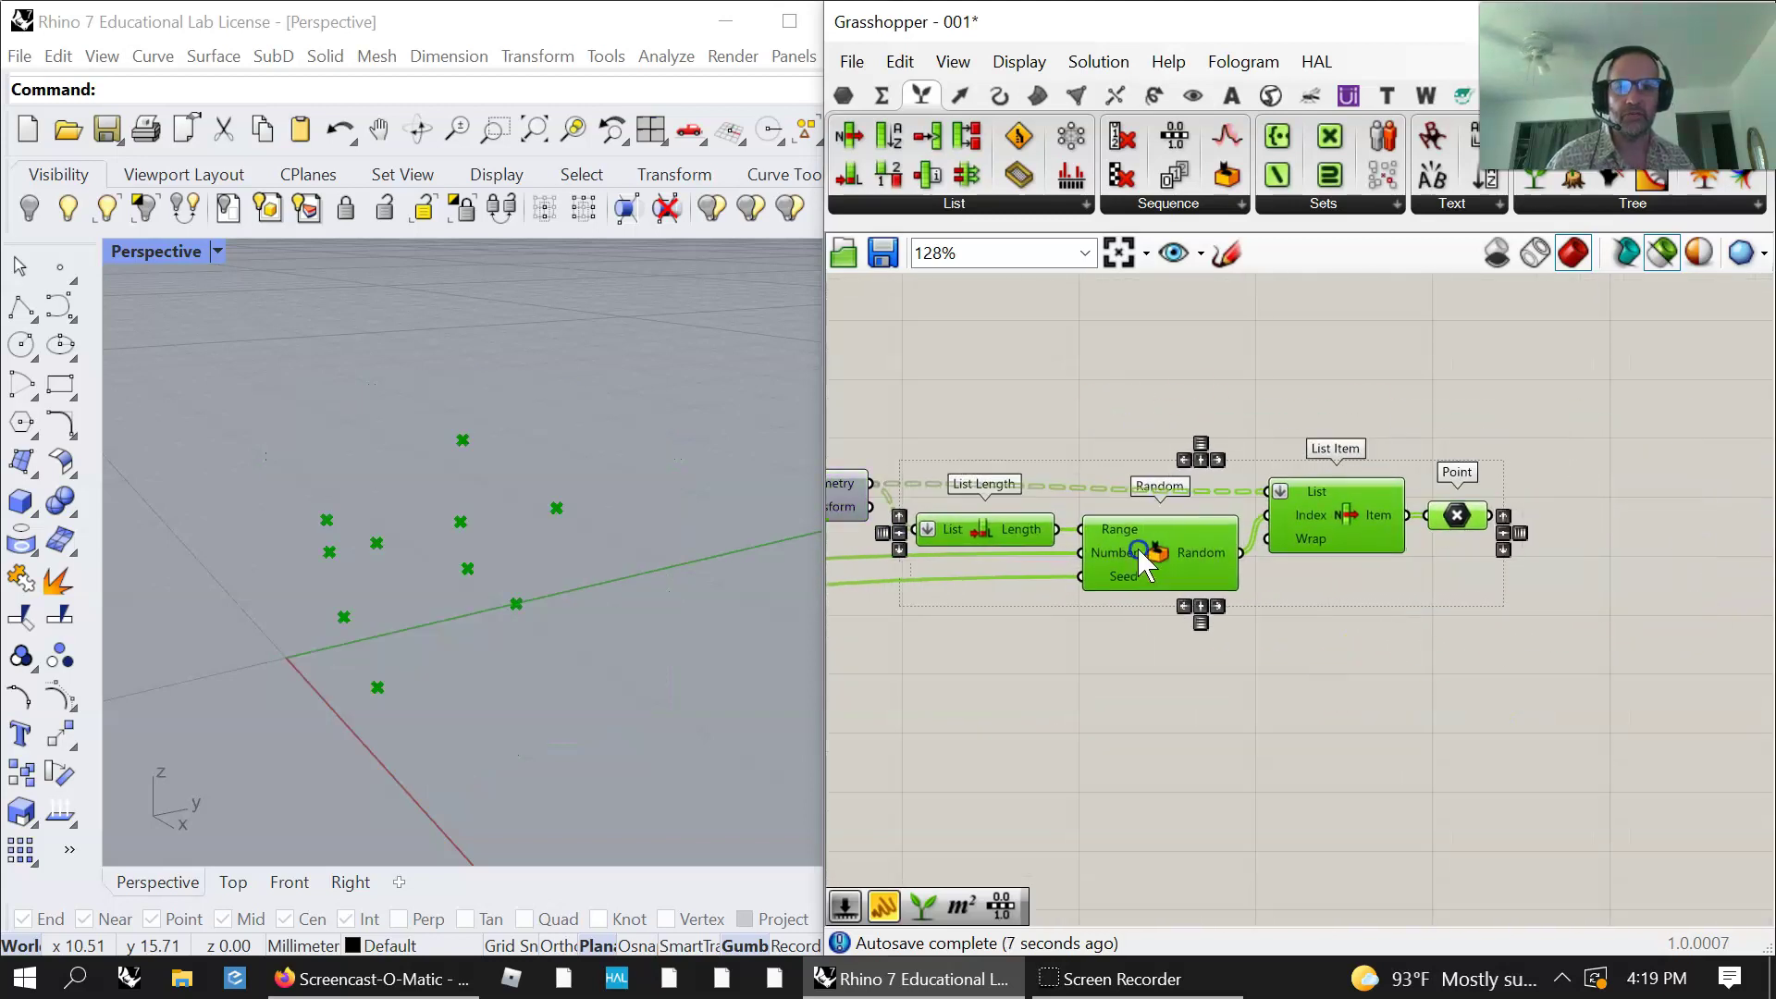
pyautogui.click(1194, 615)
# Step: Move the grouped sliders of the lower definition closer to the Range components
pyautogui.moveTo(1218, 694); pyautogui.dragTo(1545, 754, button='right')
pyautogui.scroll(-3, 1394, 689)
pyautogui.moveTo(916, 616); pyautogui.dragTo(1032, 617)
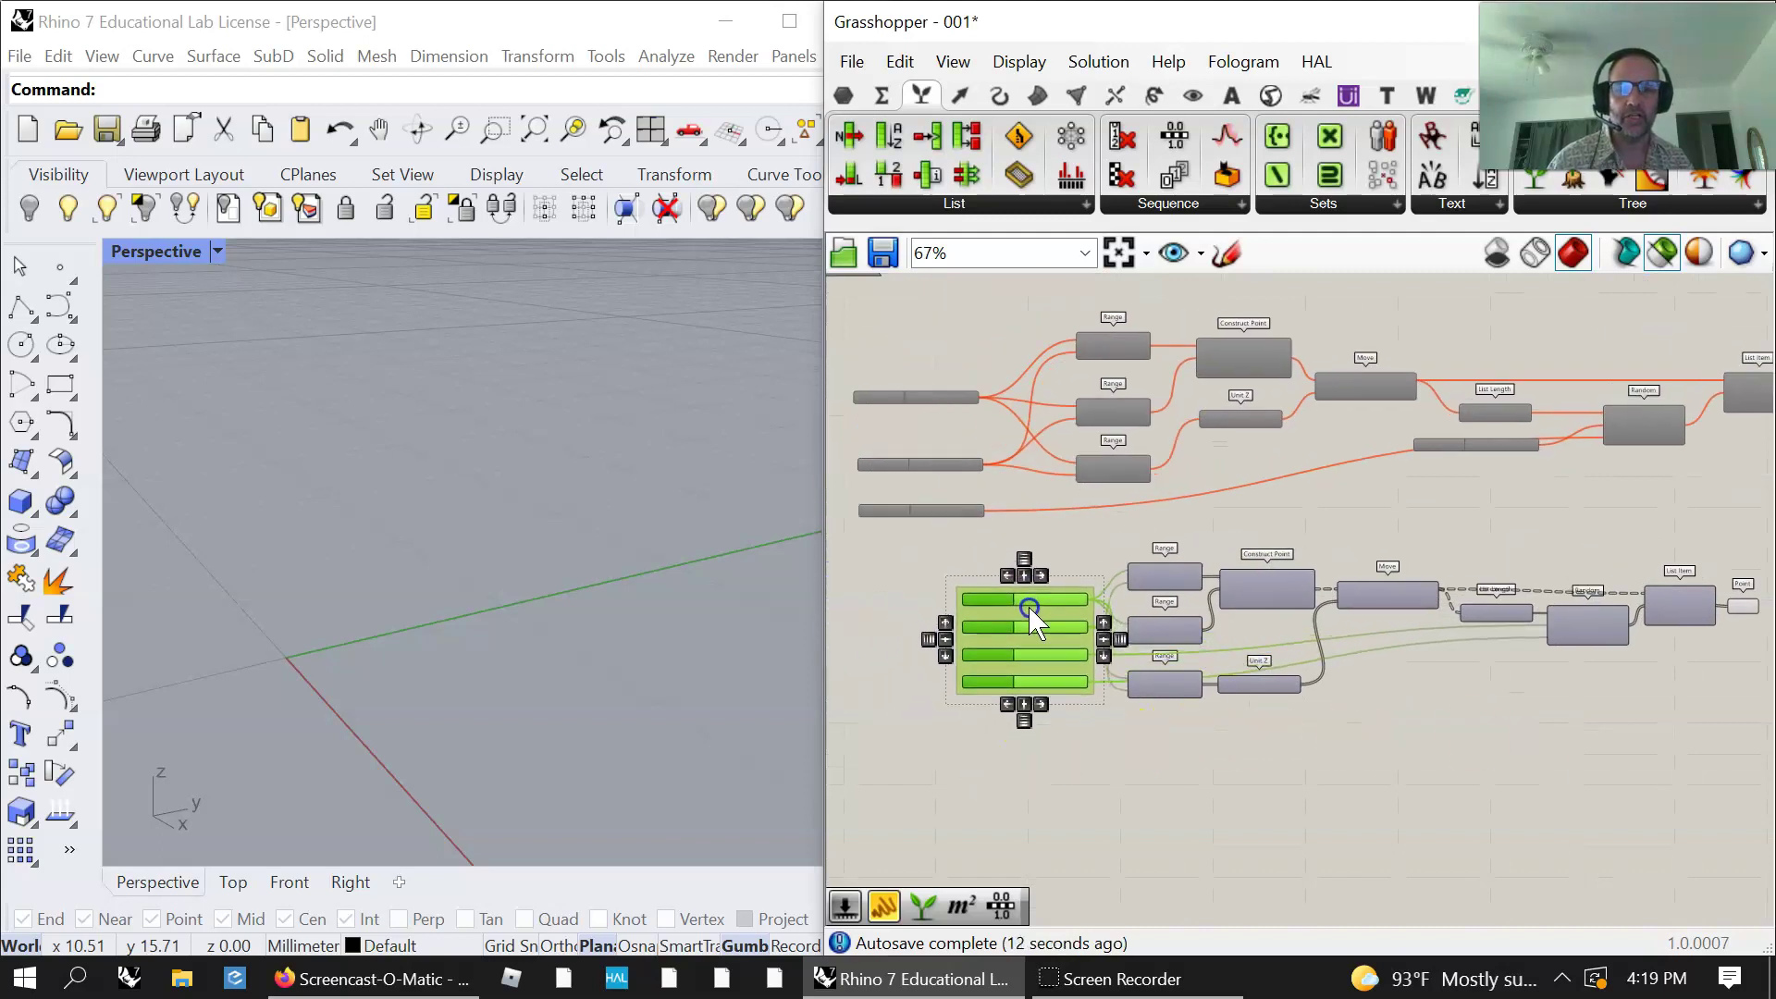
pyautogui.click(1210, 807)
# Step: Group the entire lower definition, including its slider group
pyautogui.scroll(-3, 1295, 787)
pyautogui.moveTo(1527, 858); pyautogui.dragTo(1405, 744)
pyautogui.moveTo(1607, 754); pyautogui.dragTo(1053, 632)
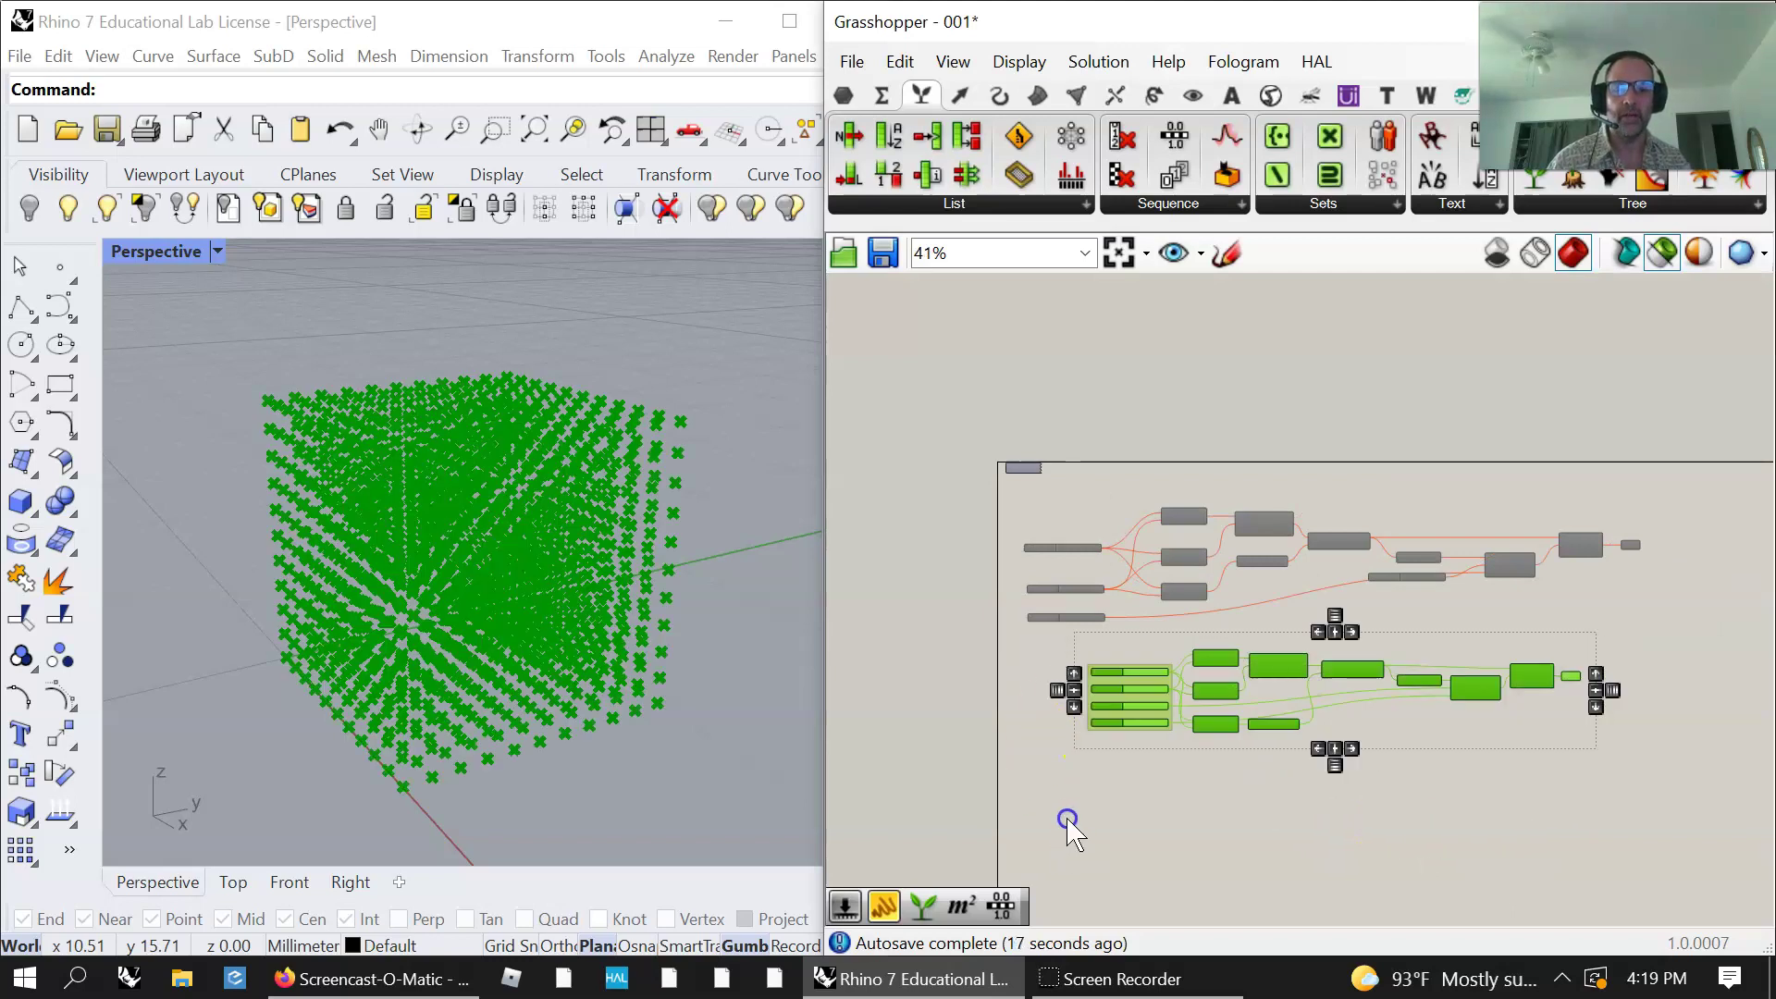
pyautogui.rightClick(1068, 824)
pyautogui.click(1120, 764)
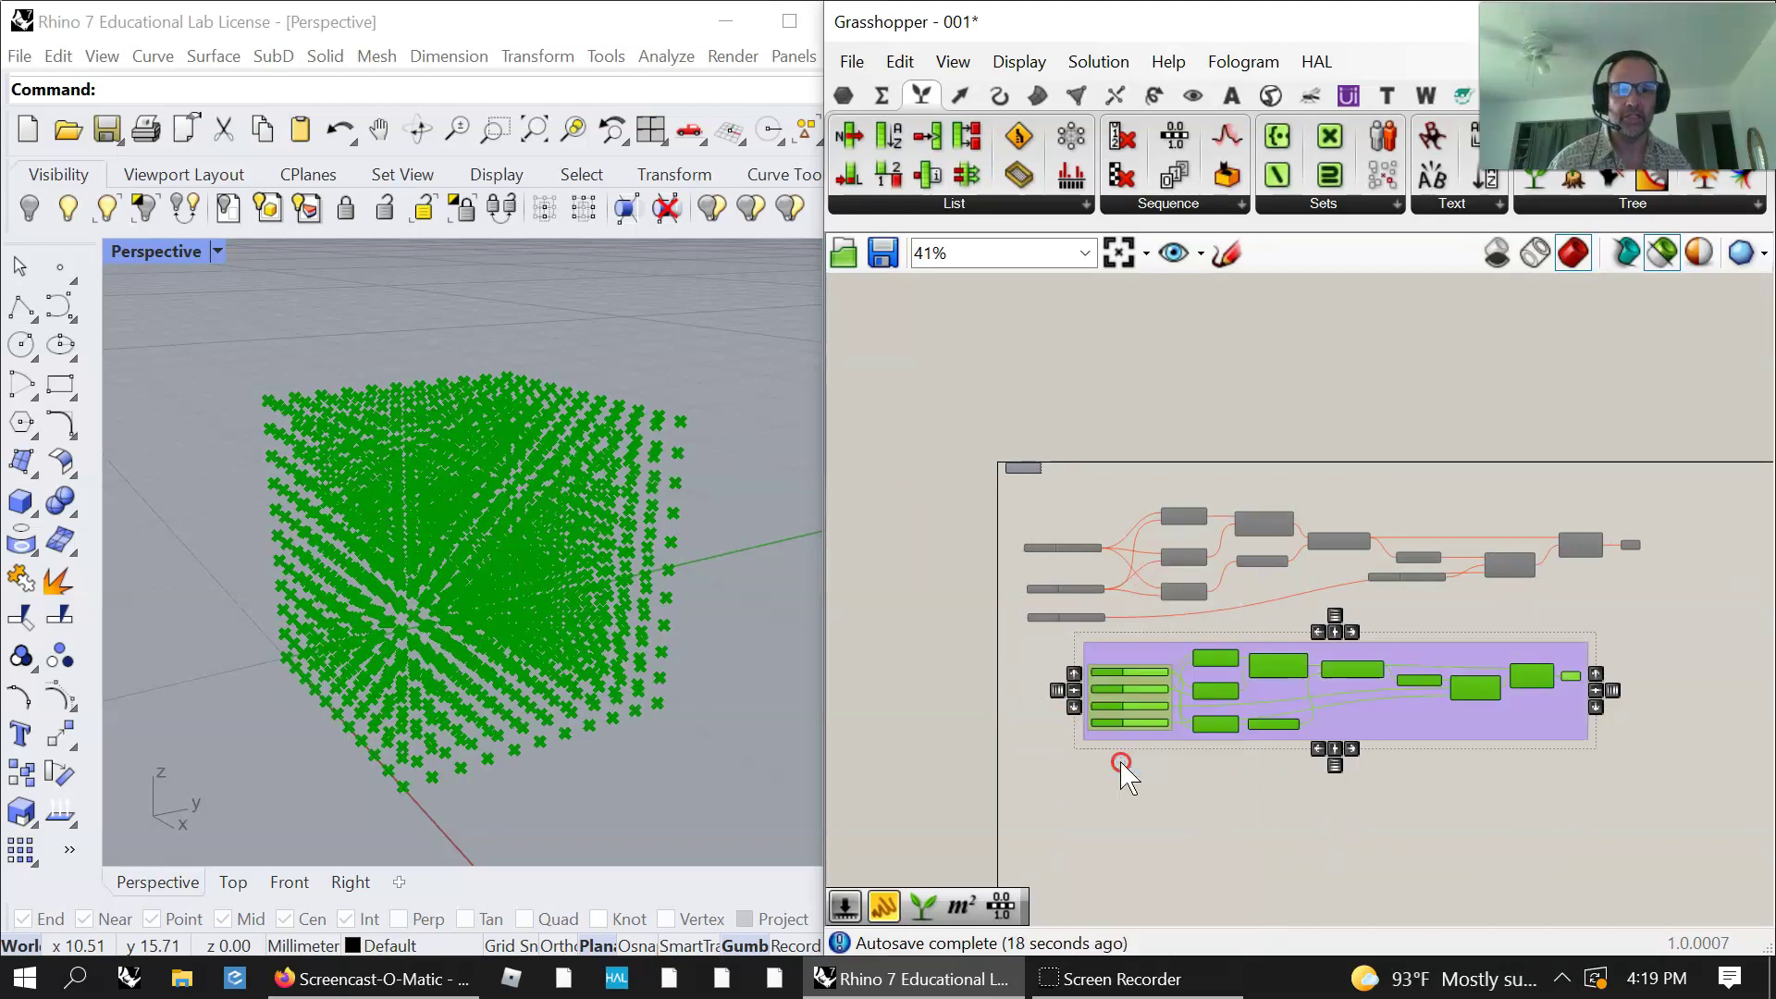
# Step: Delete the disabled upper definition with its sliders
pyautogui.click(1564, 637)
pyautogui.moveTo(1657, 629); pyautogui.dragTo(1039, 508)
pyautogui.press('Delete')
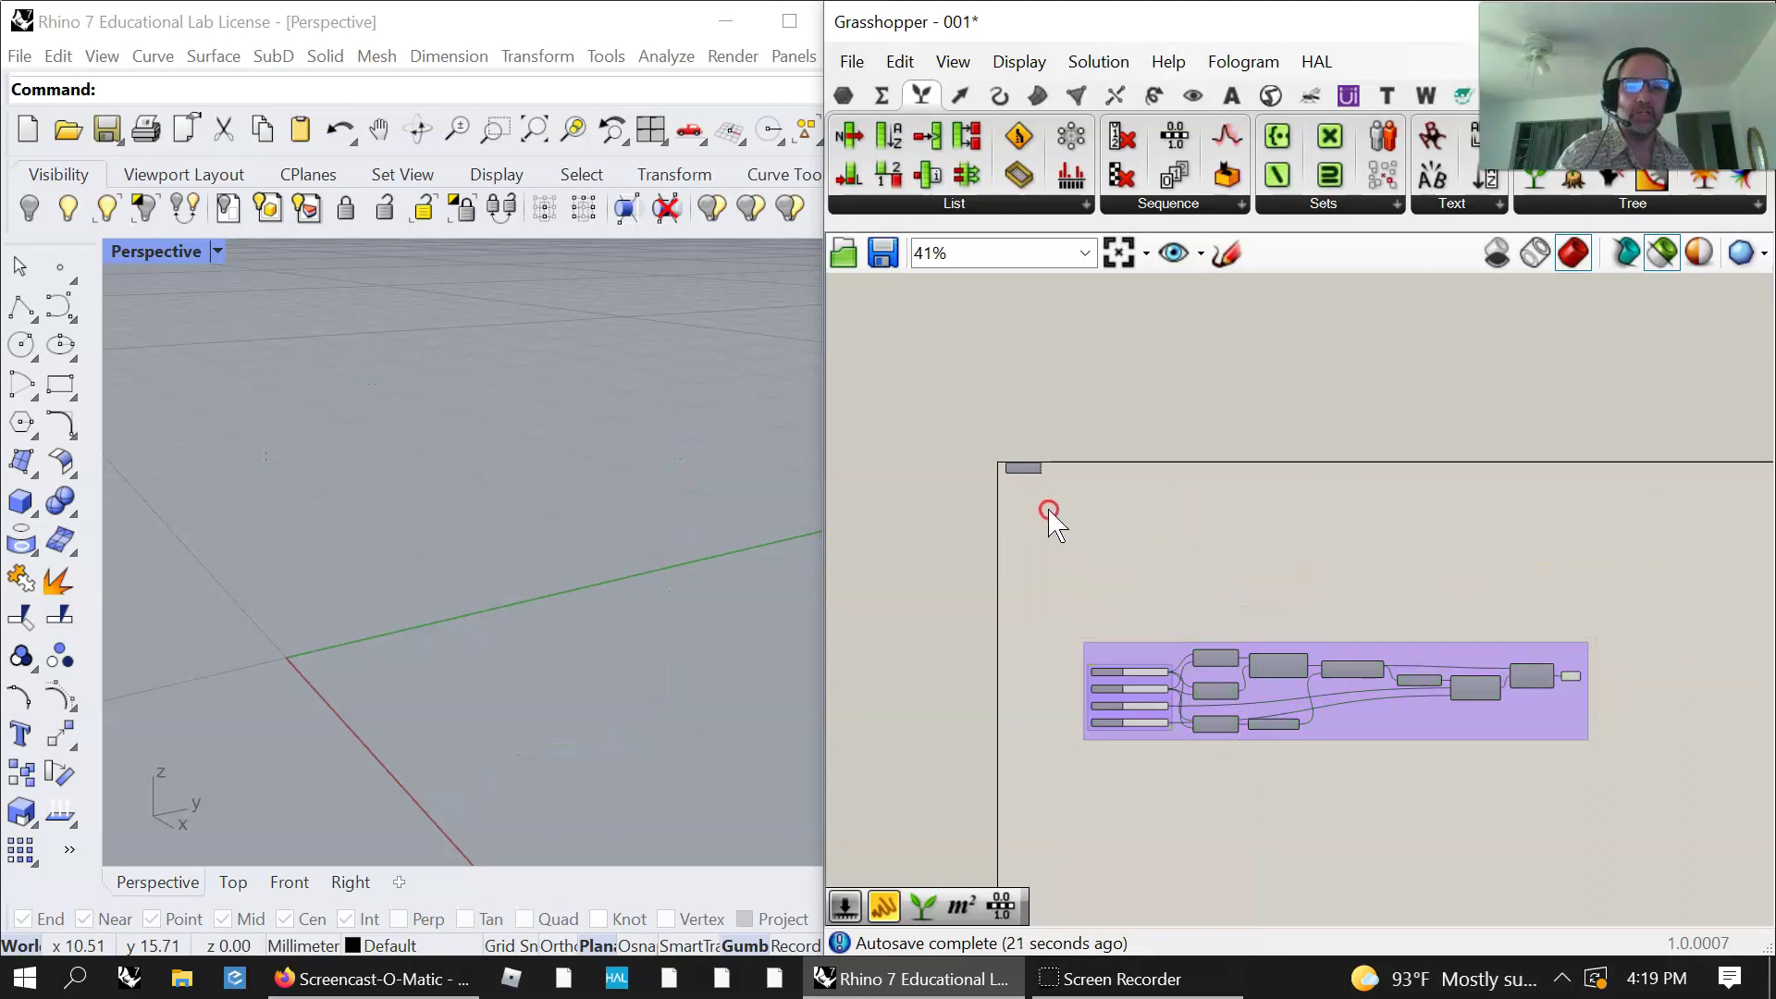
# Step: Move the grouped definition into the canvas's origin corner and save the document
pyautogui.moveTo(1269, 672)
pyautogui.mouseDown()
pyautogui.moveTo(1232, 591)
pyautogui.moveTo(1266, 674)
pyautogui.mouseUp()
pyautogui.moveTo(1363, 703); pyautogui.dragTo(1286, 531)
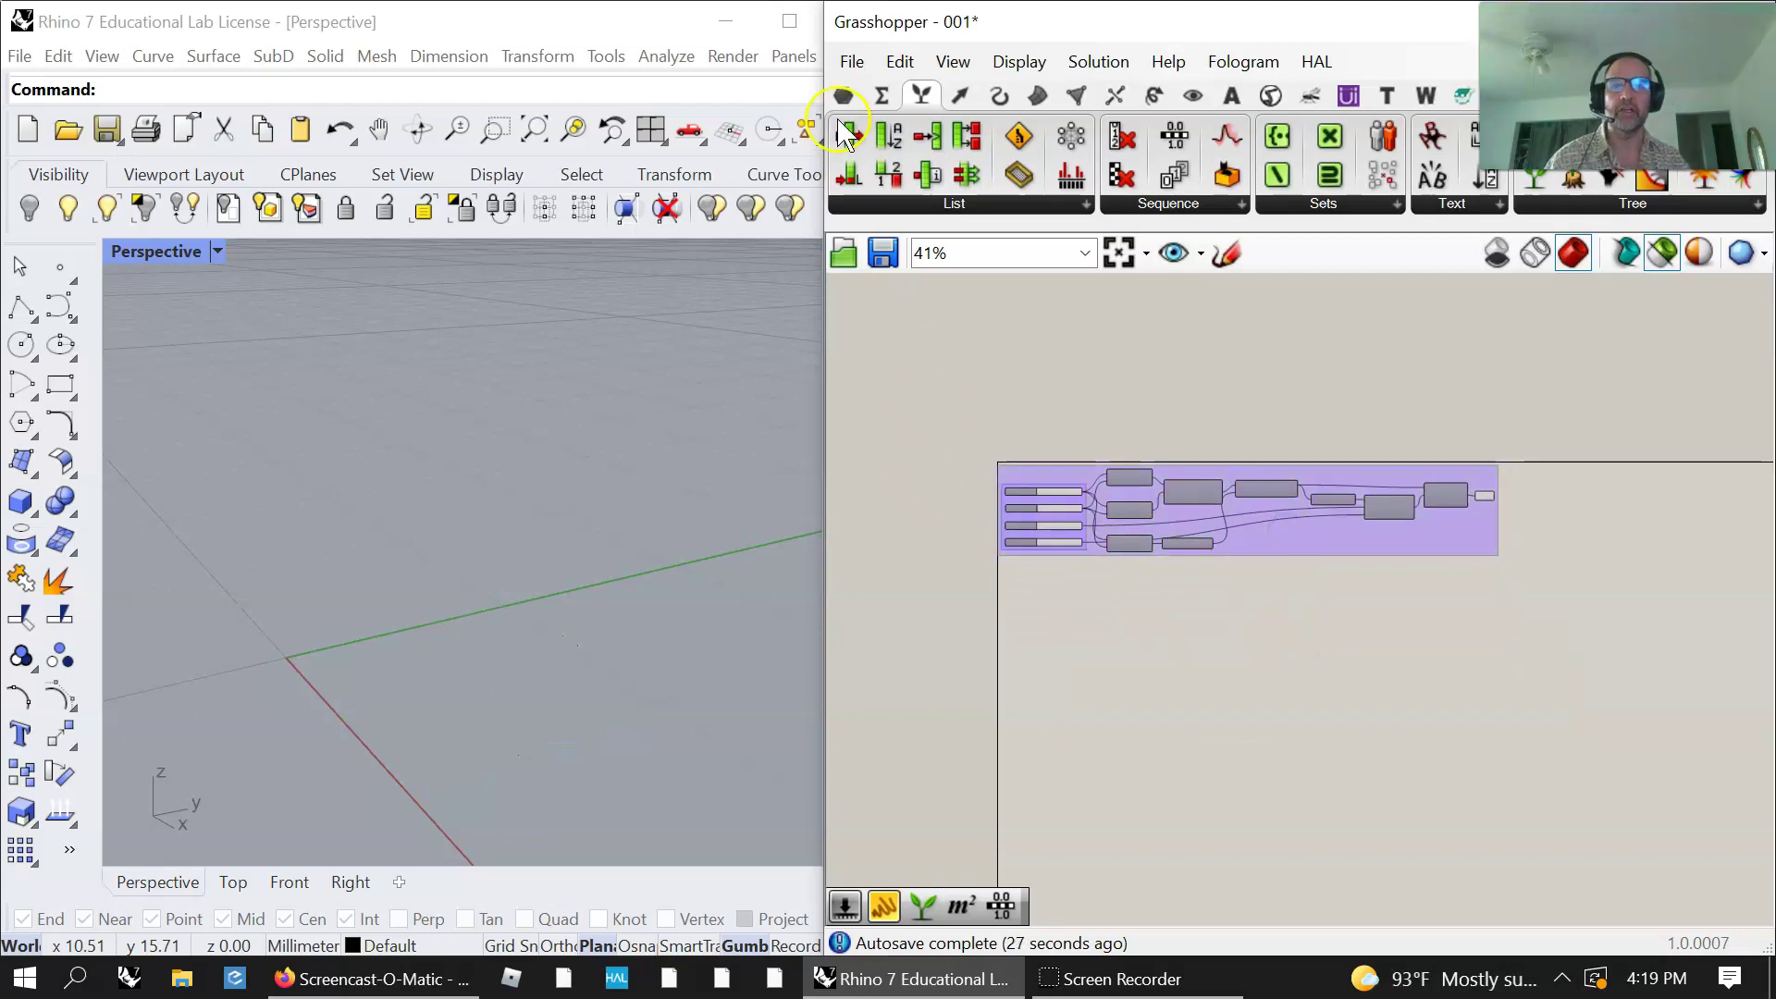
pyautogui.click(850, 62)
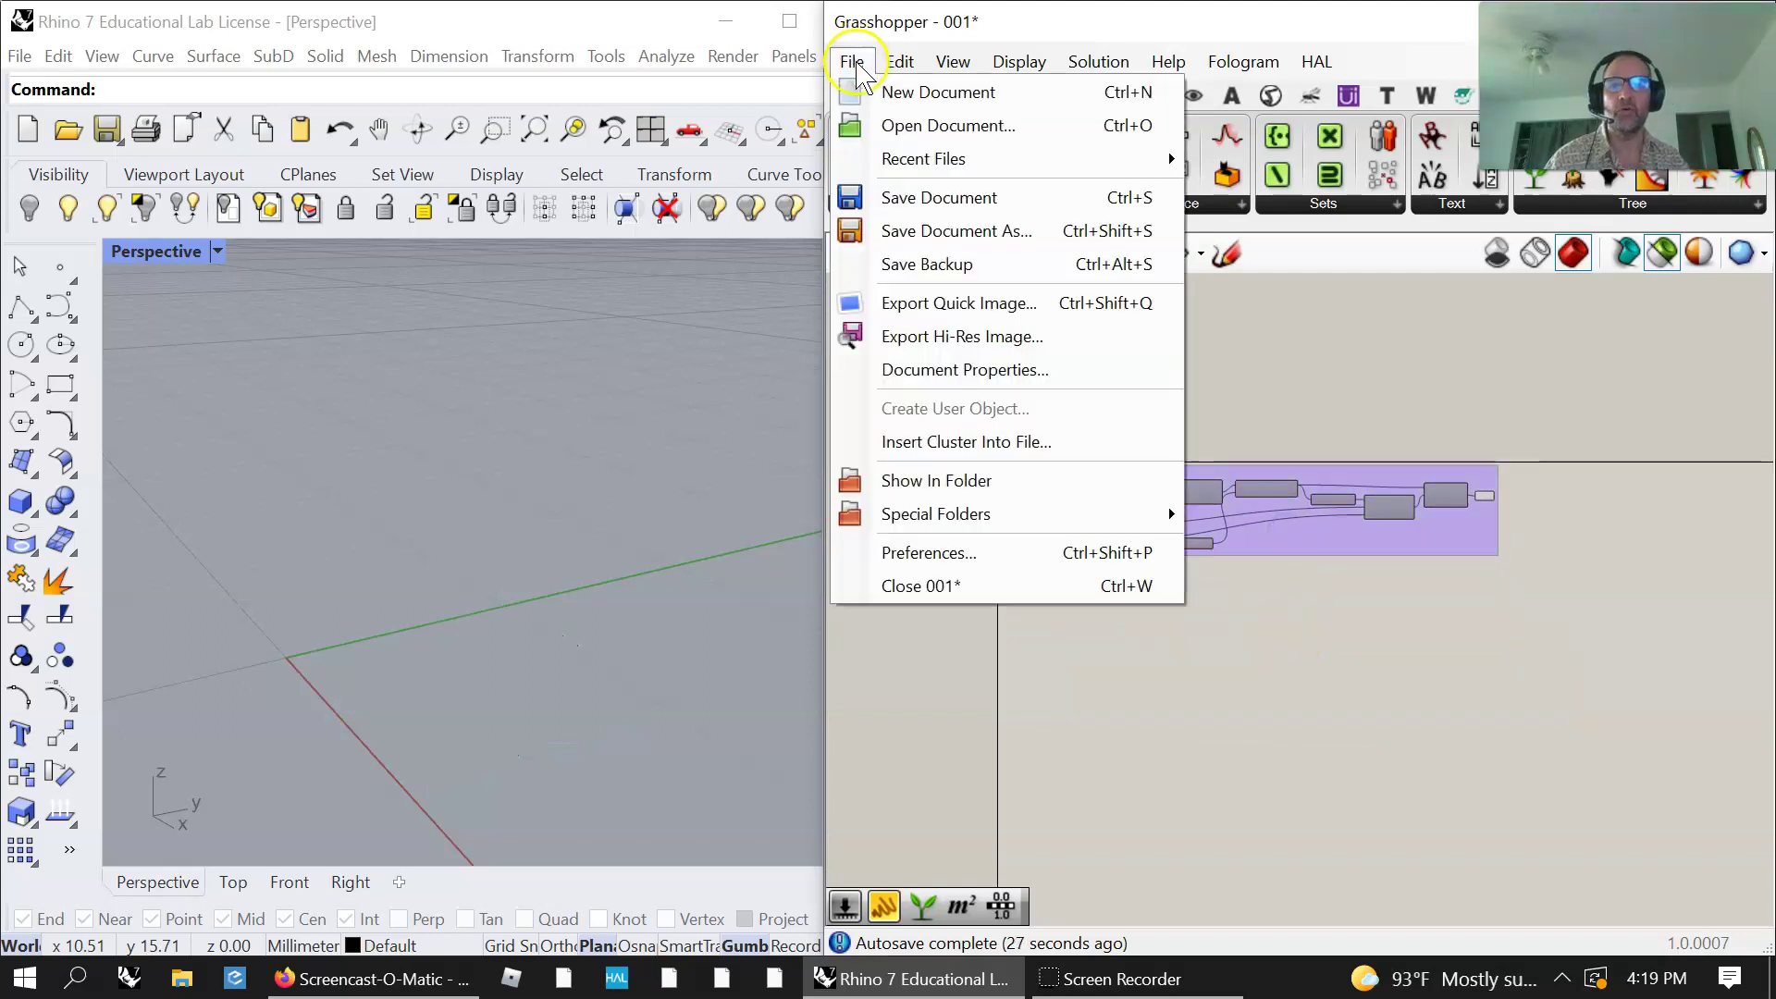
pyautogui.click(904, 195)
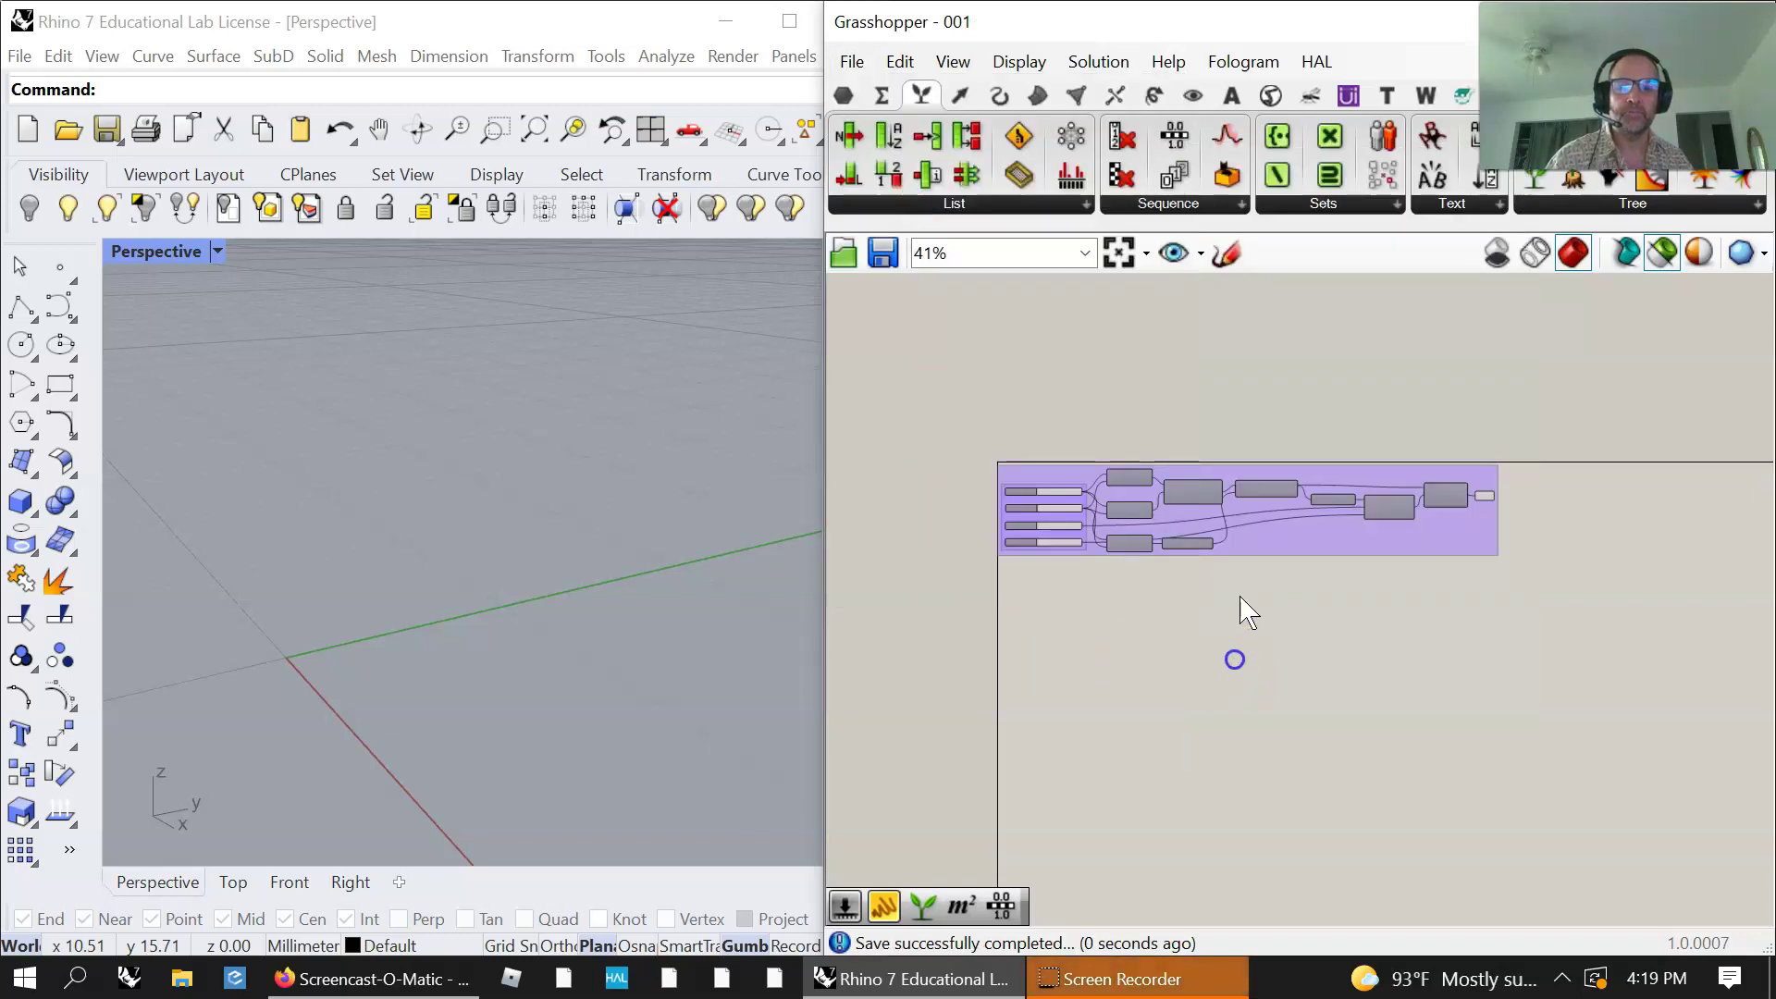
# Step: Turn off the selected-only preview so the output Point parameter also displays its points when unselected
pyautogui.scroll(1, 1218, 574)
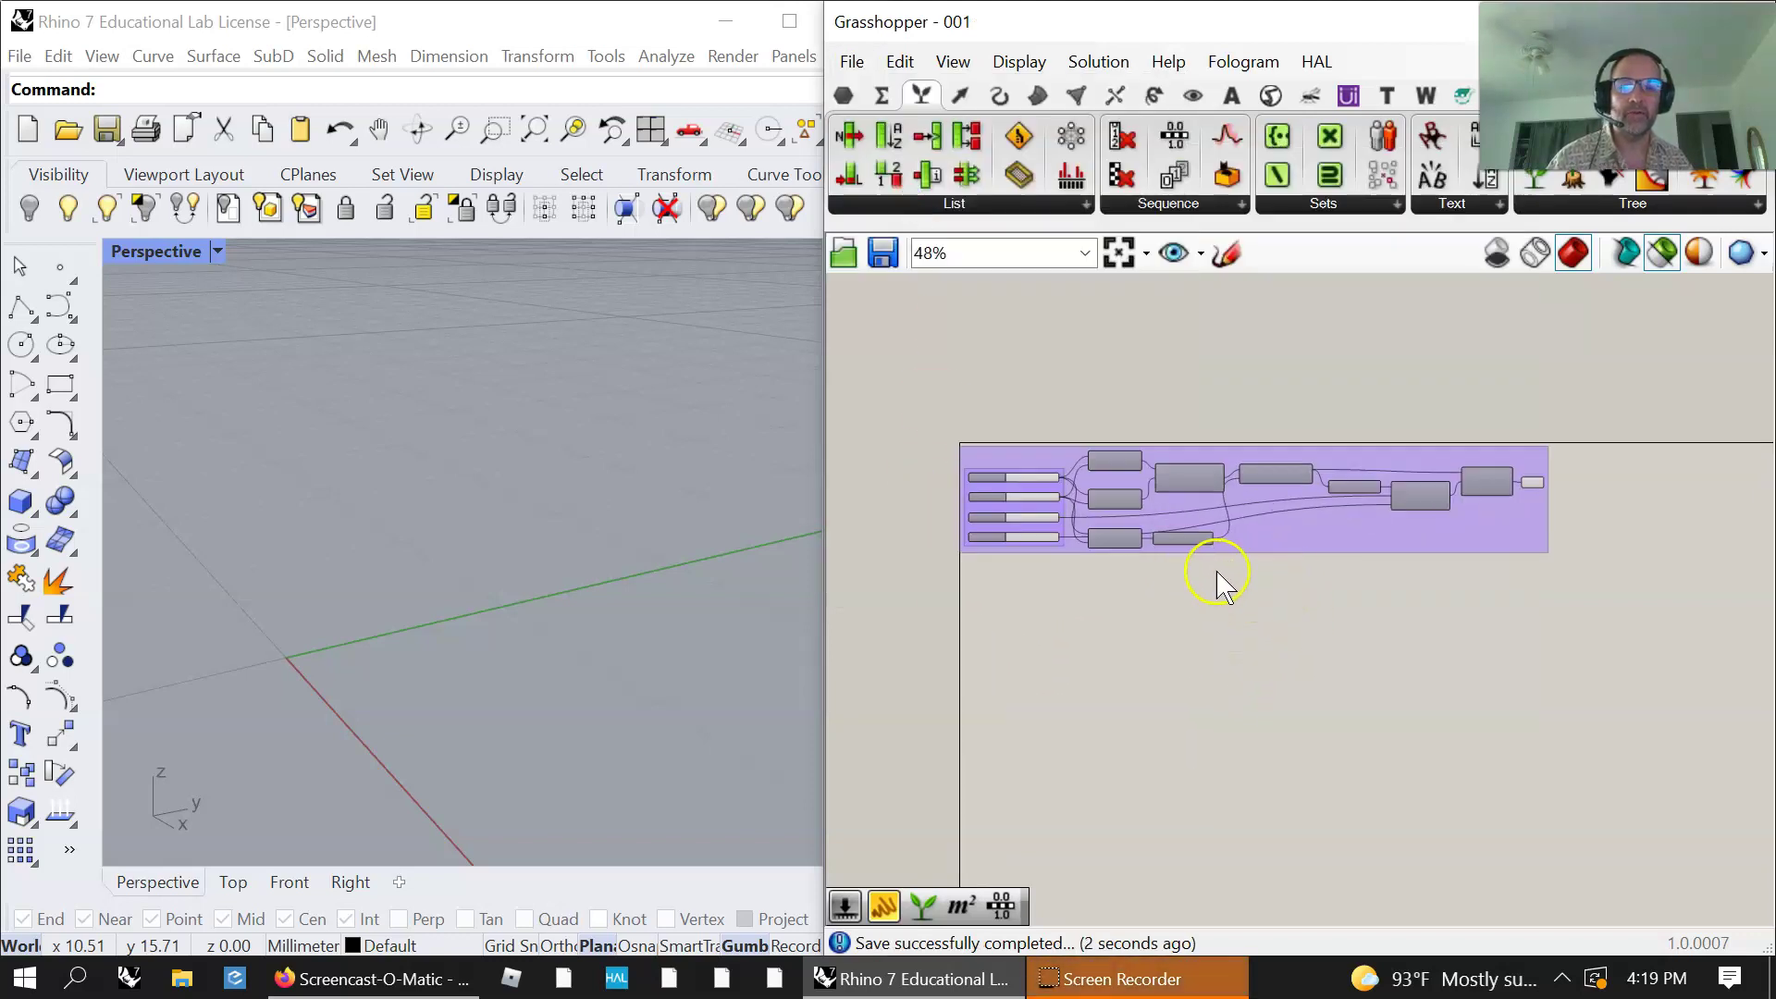
pyautogui.scroll(3, 1219, 559)
pyautogui.rightClick(1332, 504)
pyautogui.click(1290, 512)
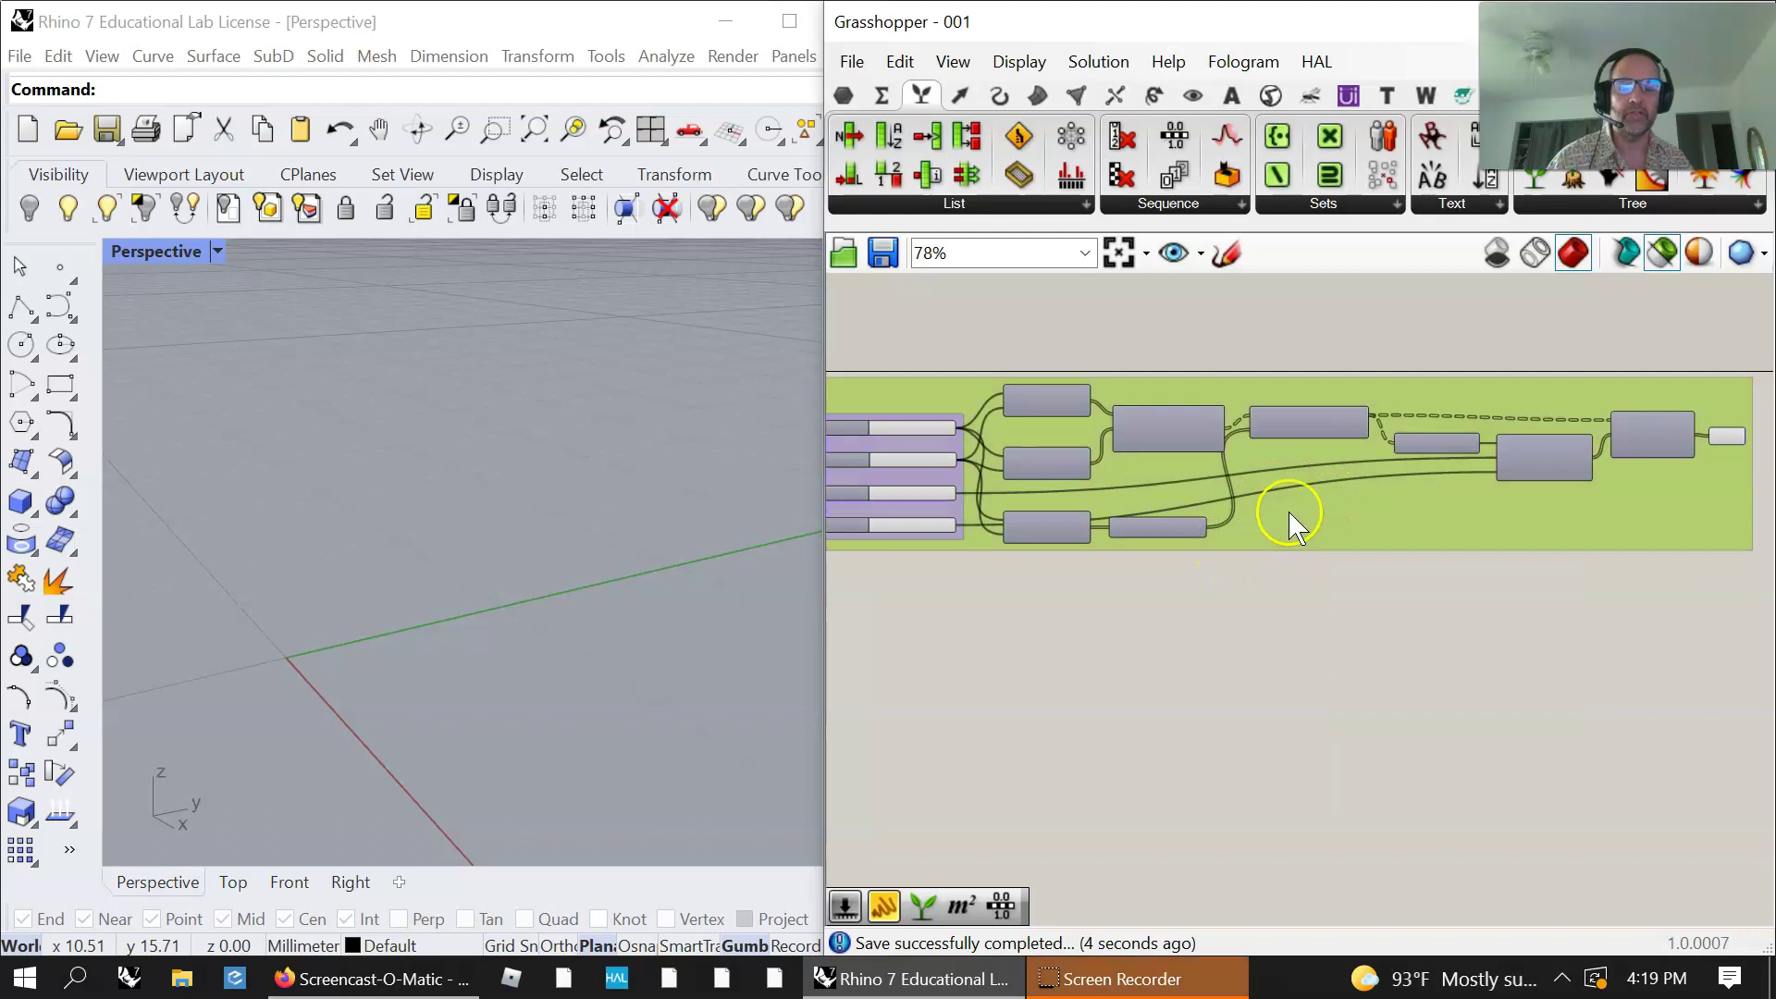
pyautogui.click(1727, 436)
pyautogui.click(1662, 255)
pyautogui.click(1268, 743)
pyautogui.click(1731, 436)
pyautogui.moveTo(1758, 436); pyautogui.dragTo(1712, 433, button='right')
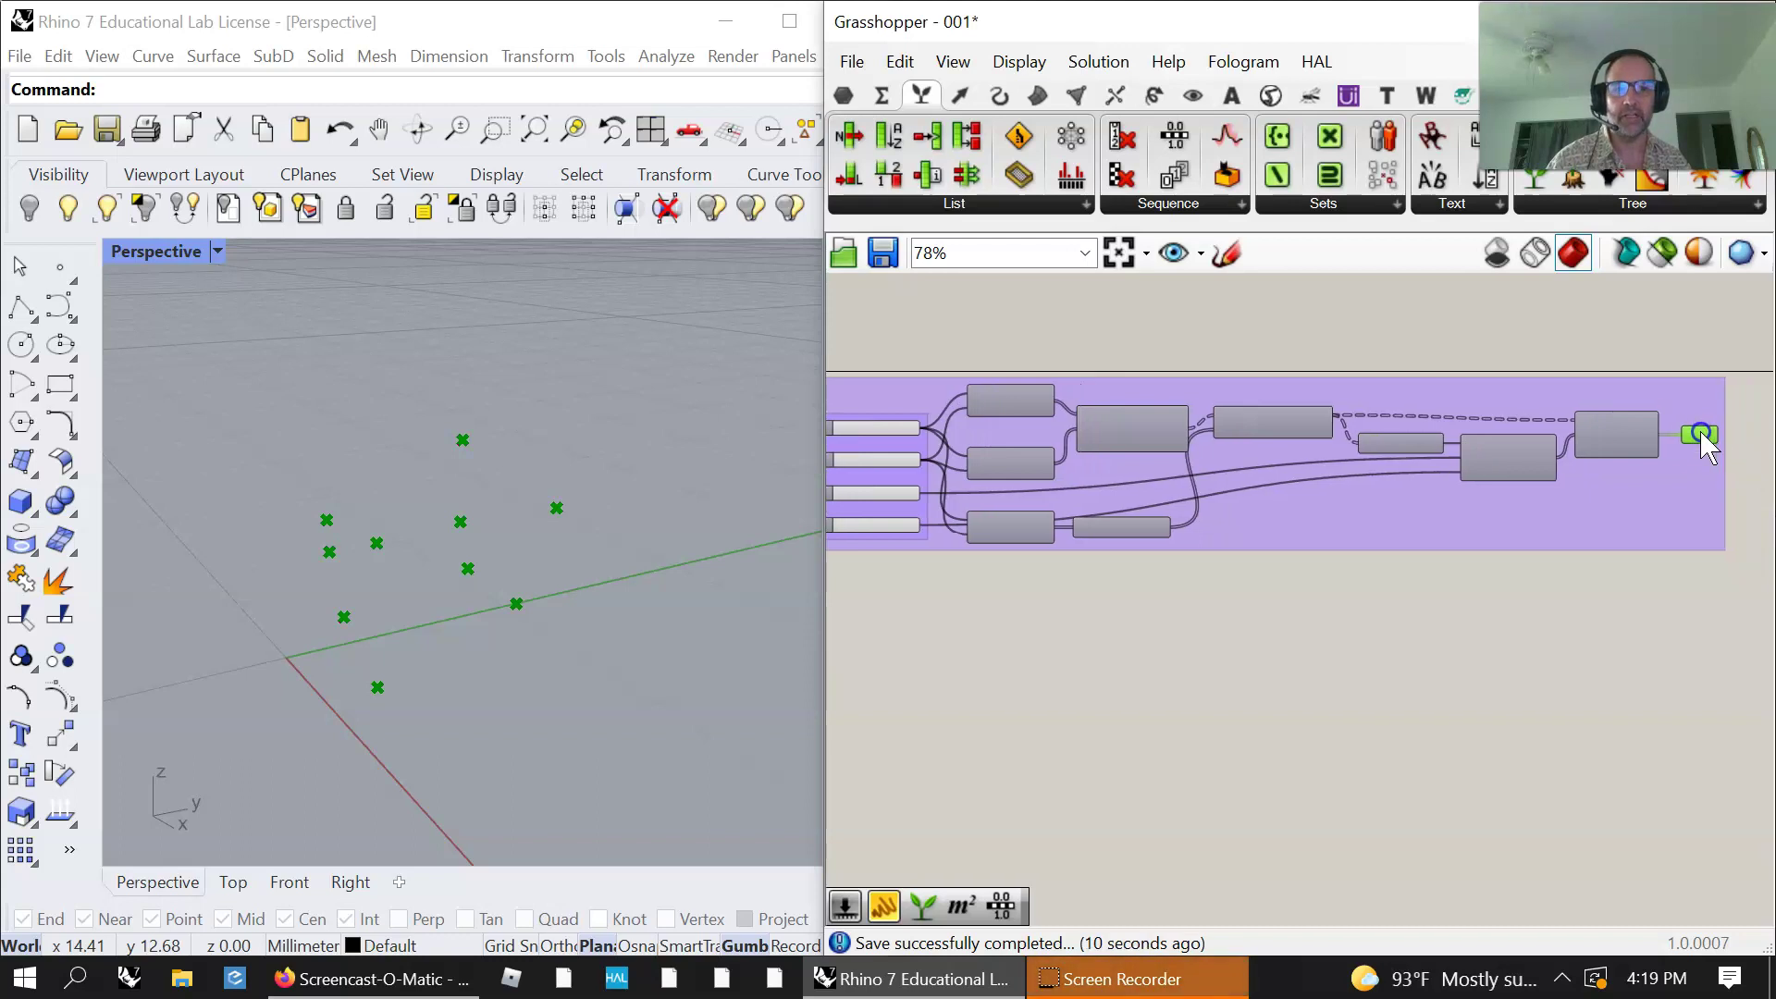
pyautogui.click(1637, 745)
# Step: In the Grasshopper viewport preferences, set the document's selected geometry colour to blue (R 0, G 146, B 255)
pyautogui.rightClick(1432, 645)
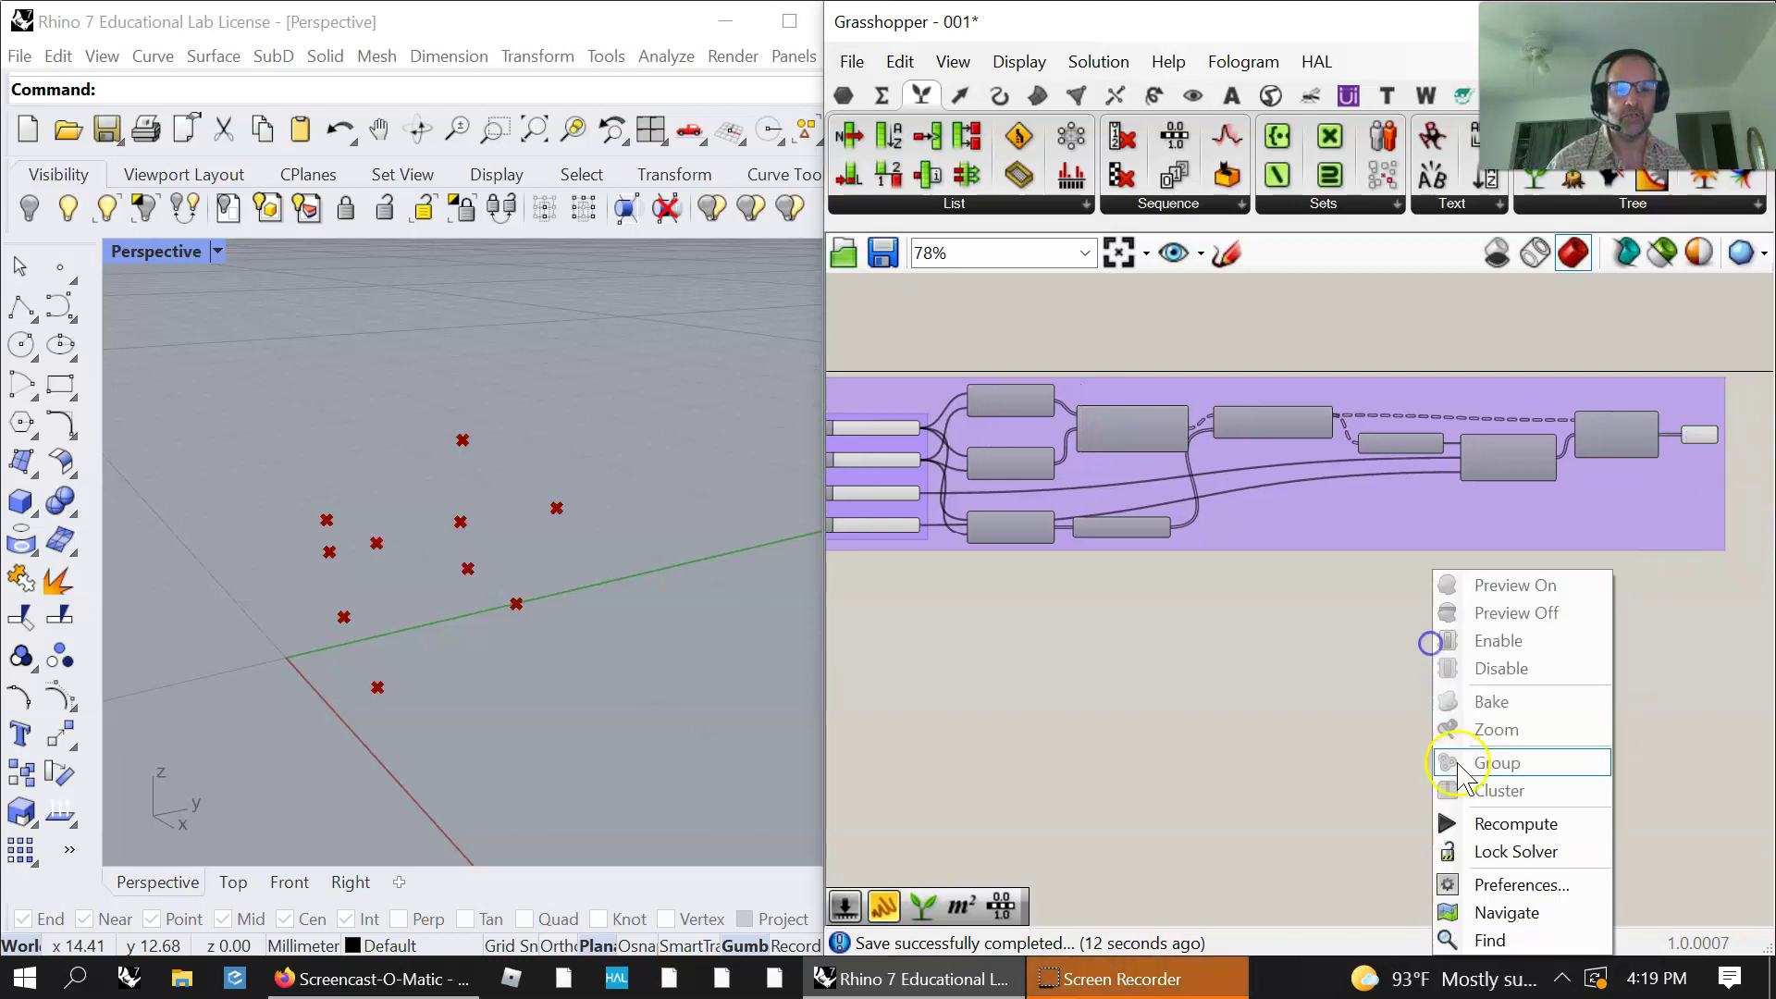
pyautogui.click(1517, 885)
pyautogui.click(1630, 648)
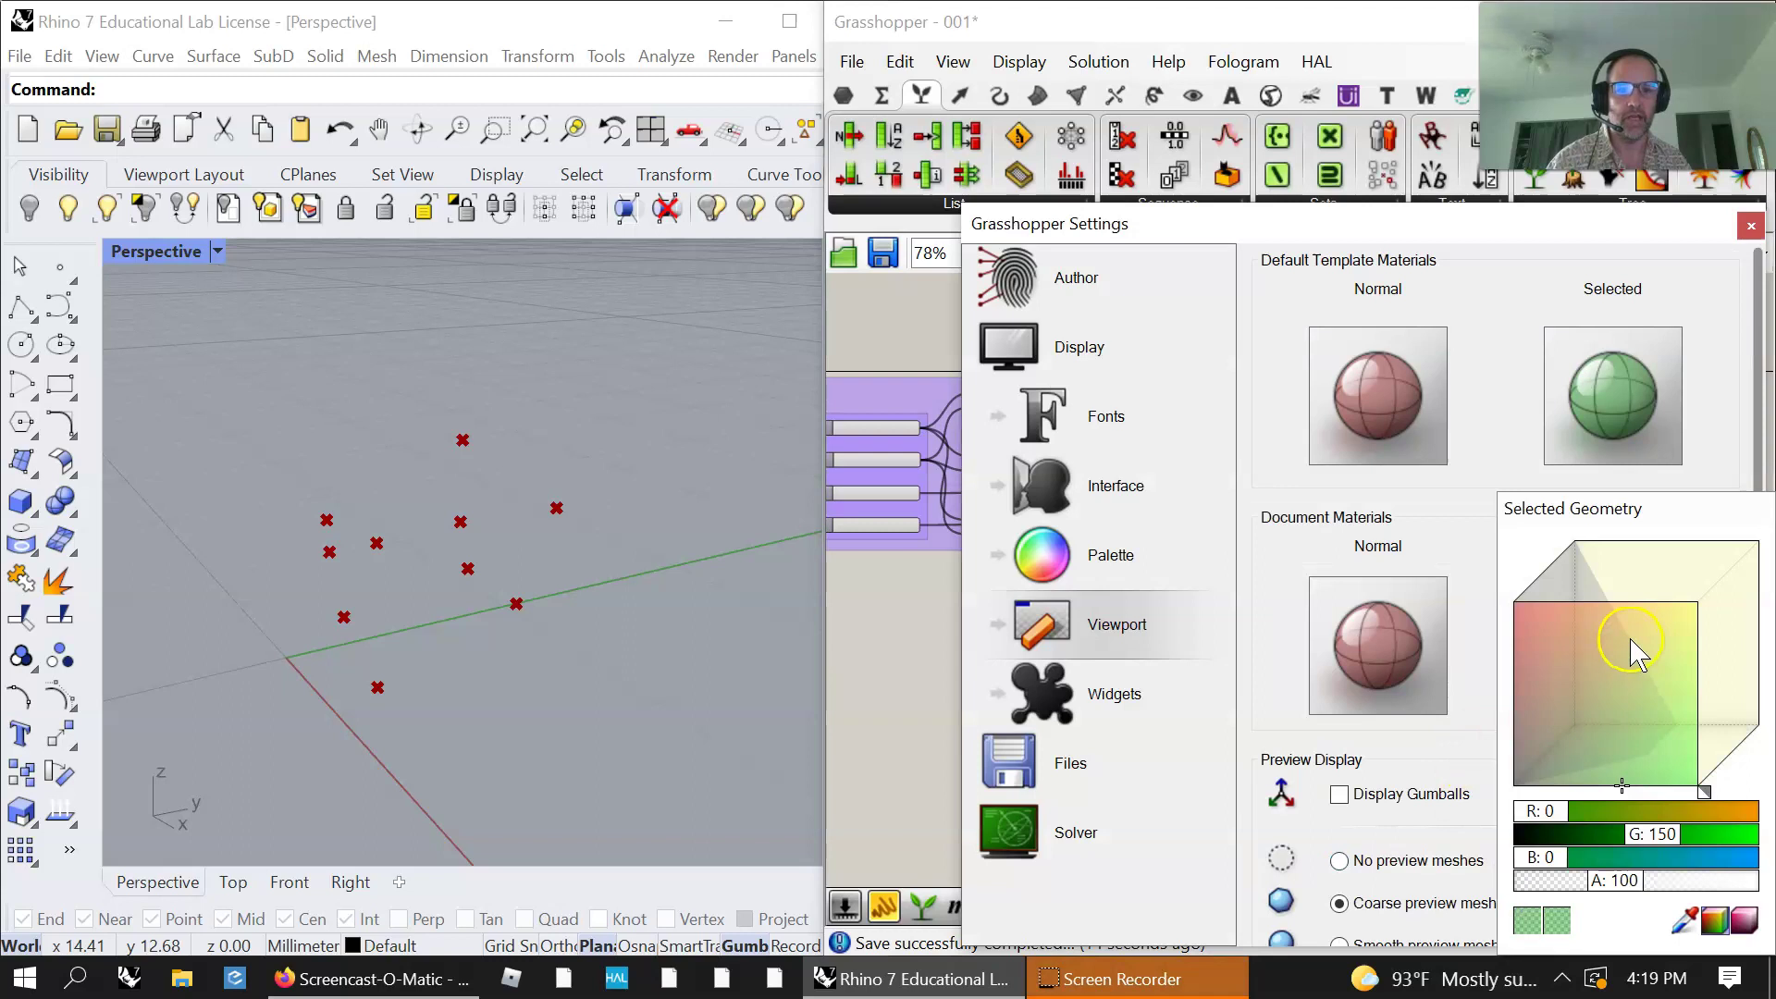
pyautogui.moveTo(1703, 792); pyautogui.dragTo(1680, 728)
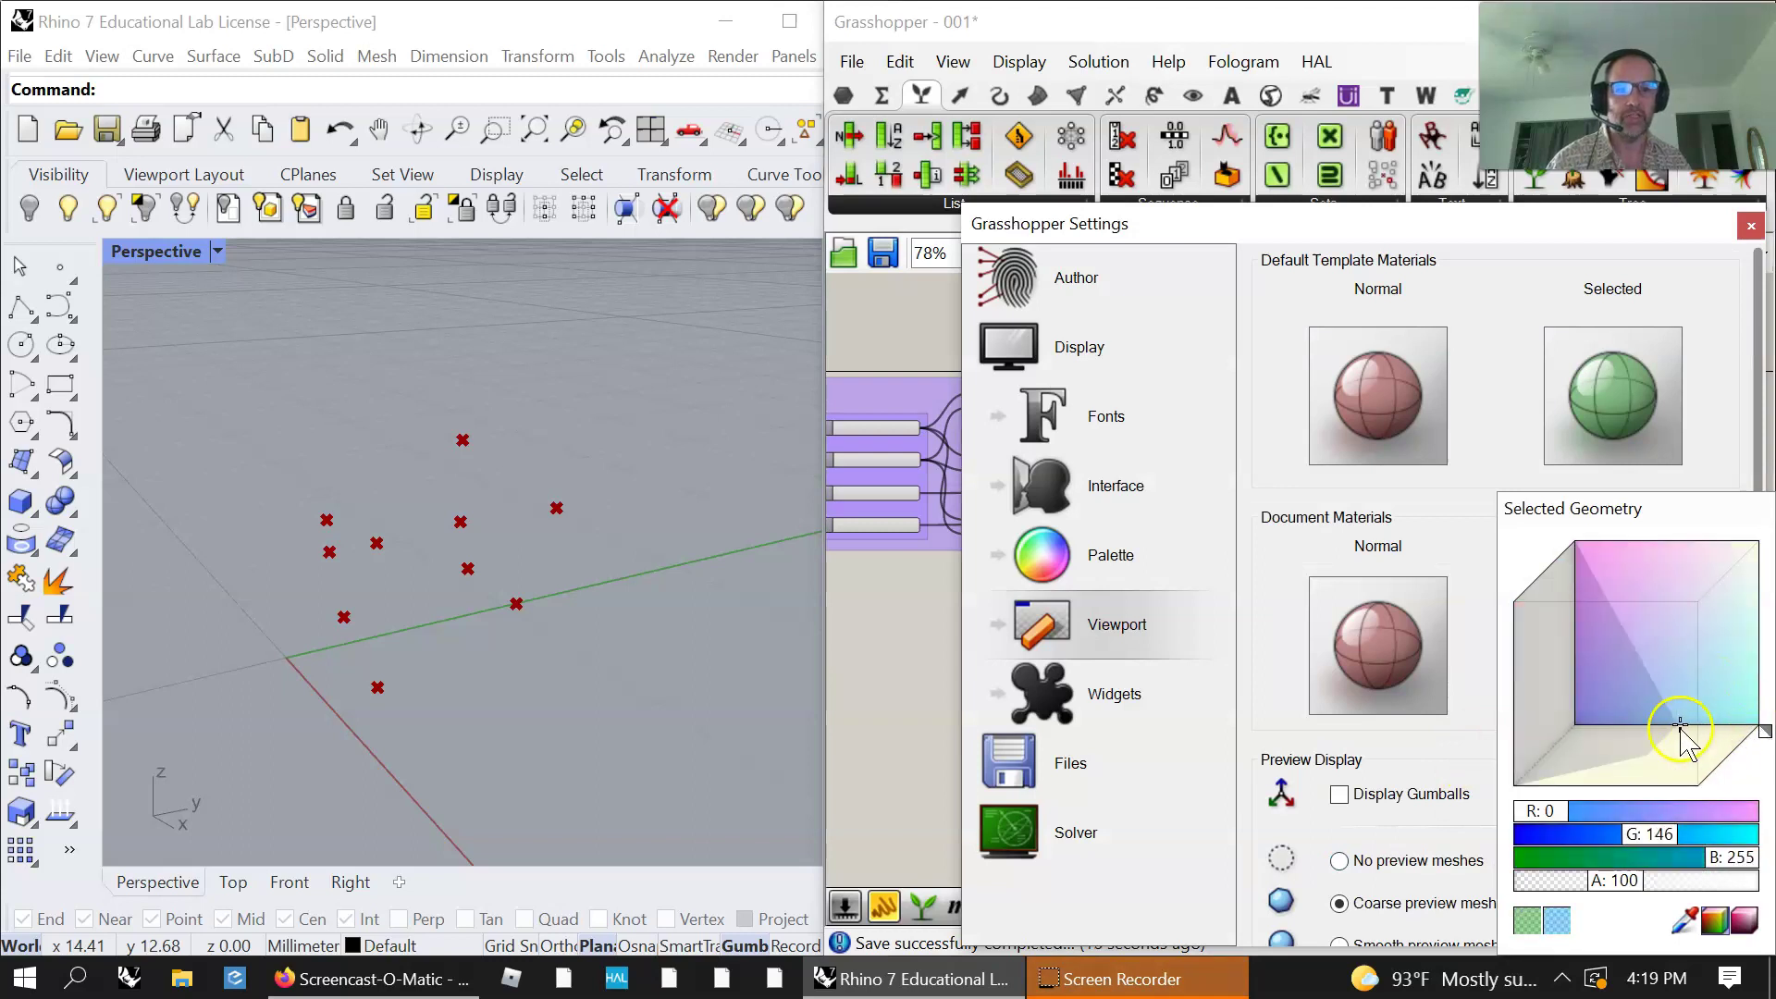
# Step: Set the document's unselected geometry colour to orange (R 249, G 109, B 0) and close the settings
pyautogui.click(1380, 648)
pyautogui.click(1477, 608)
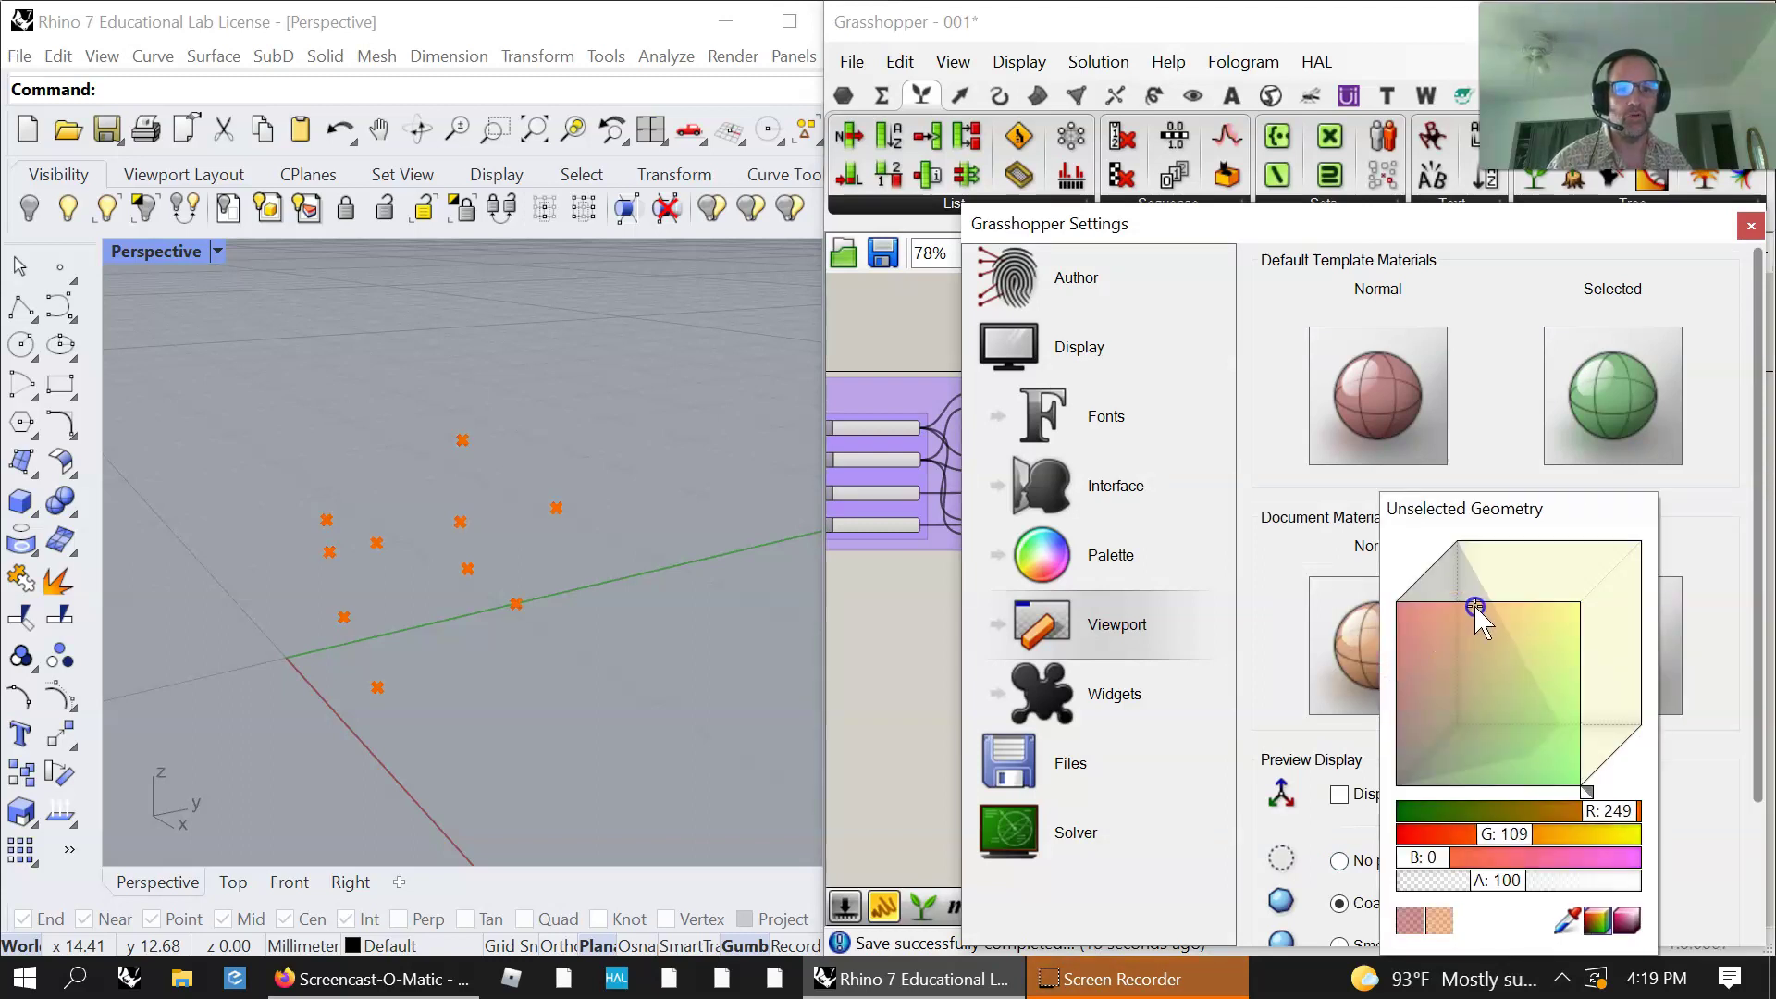
pyautogui.click(1237, 571)
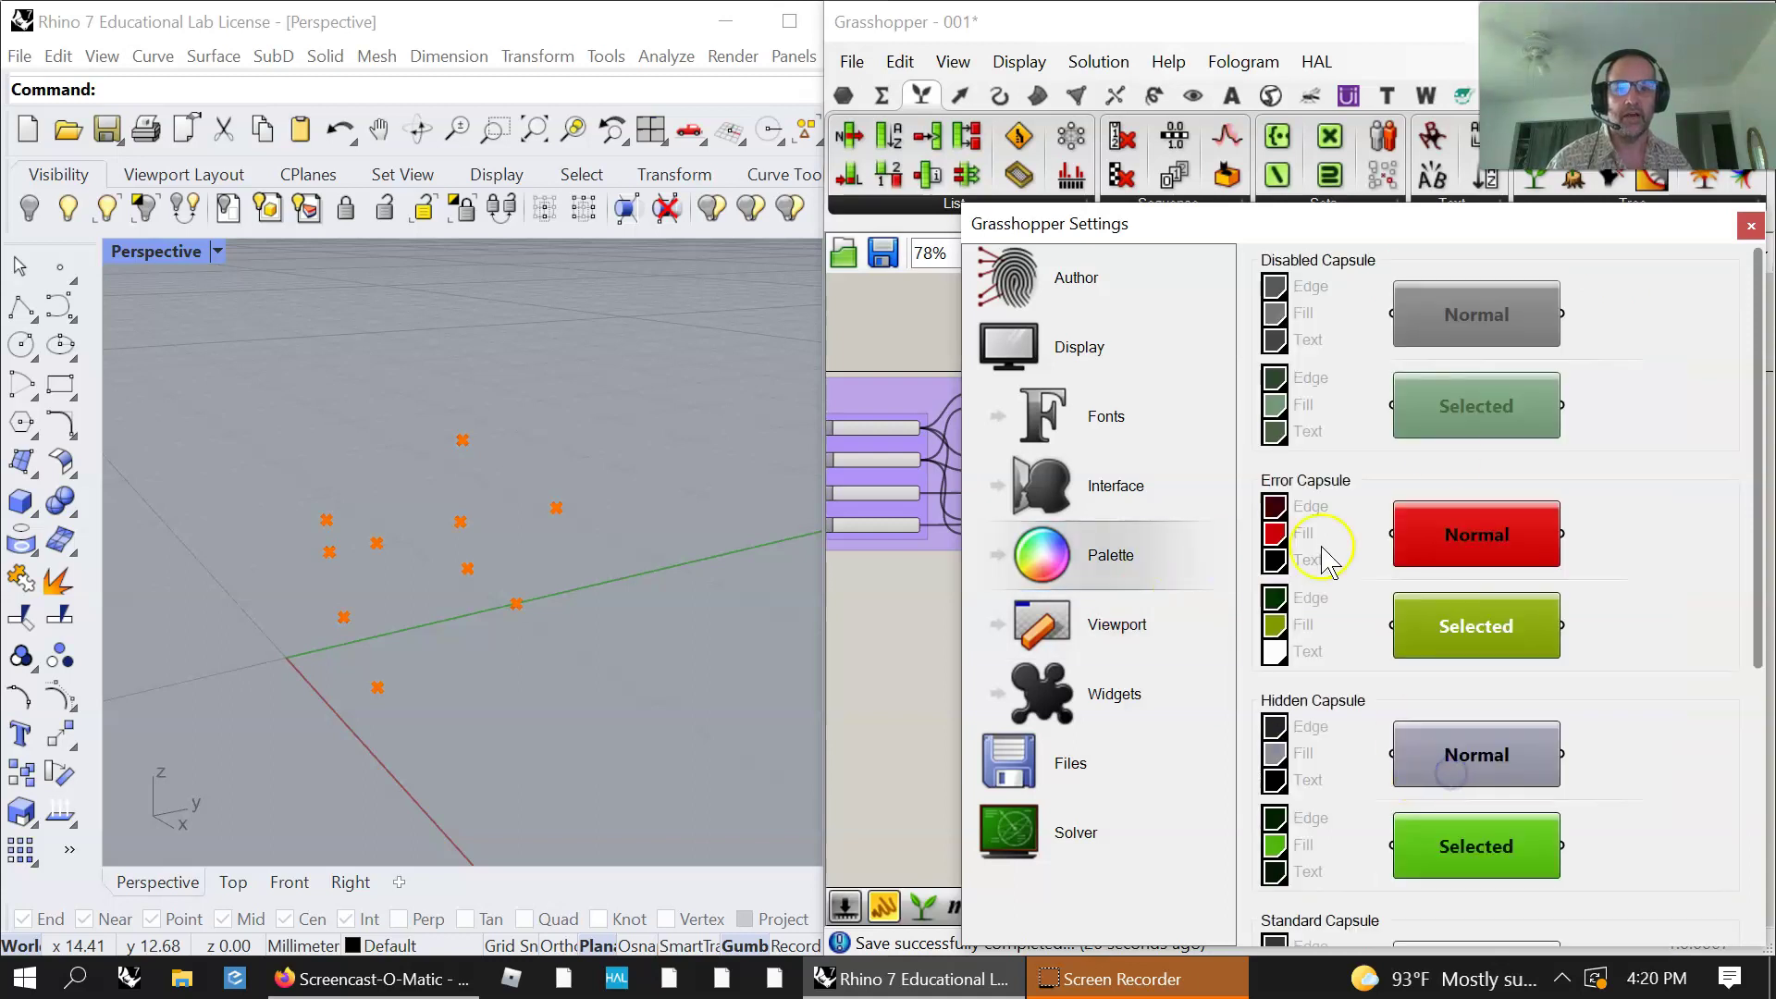
pyautogui.click(1752, 226)
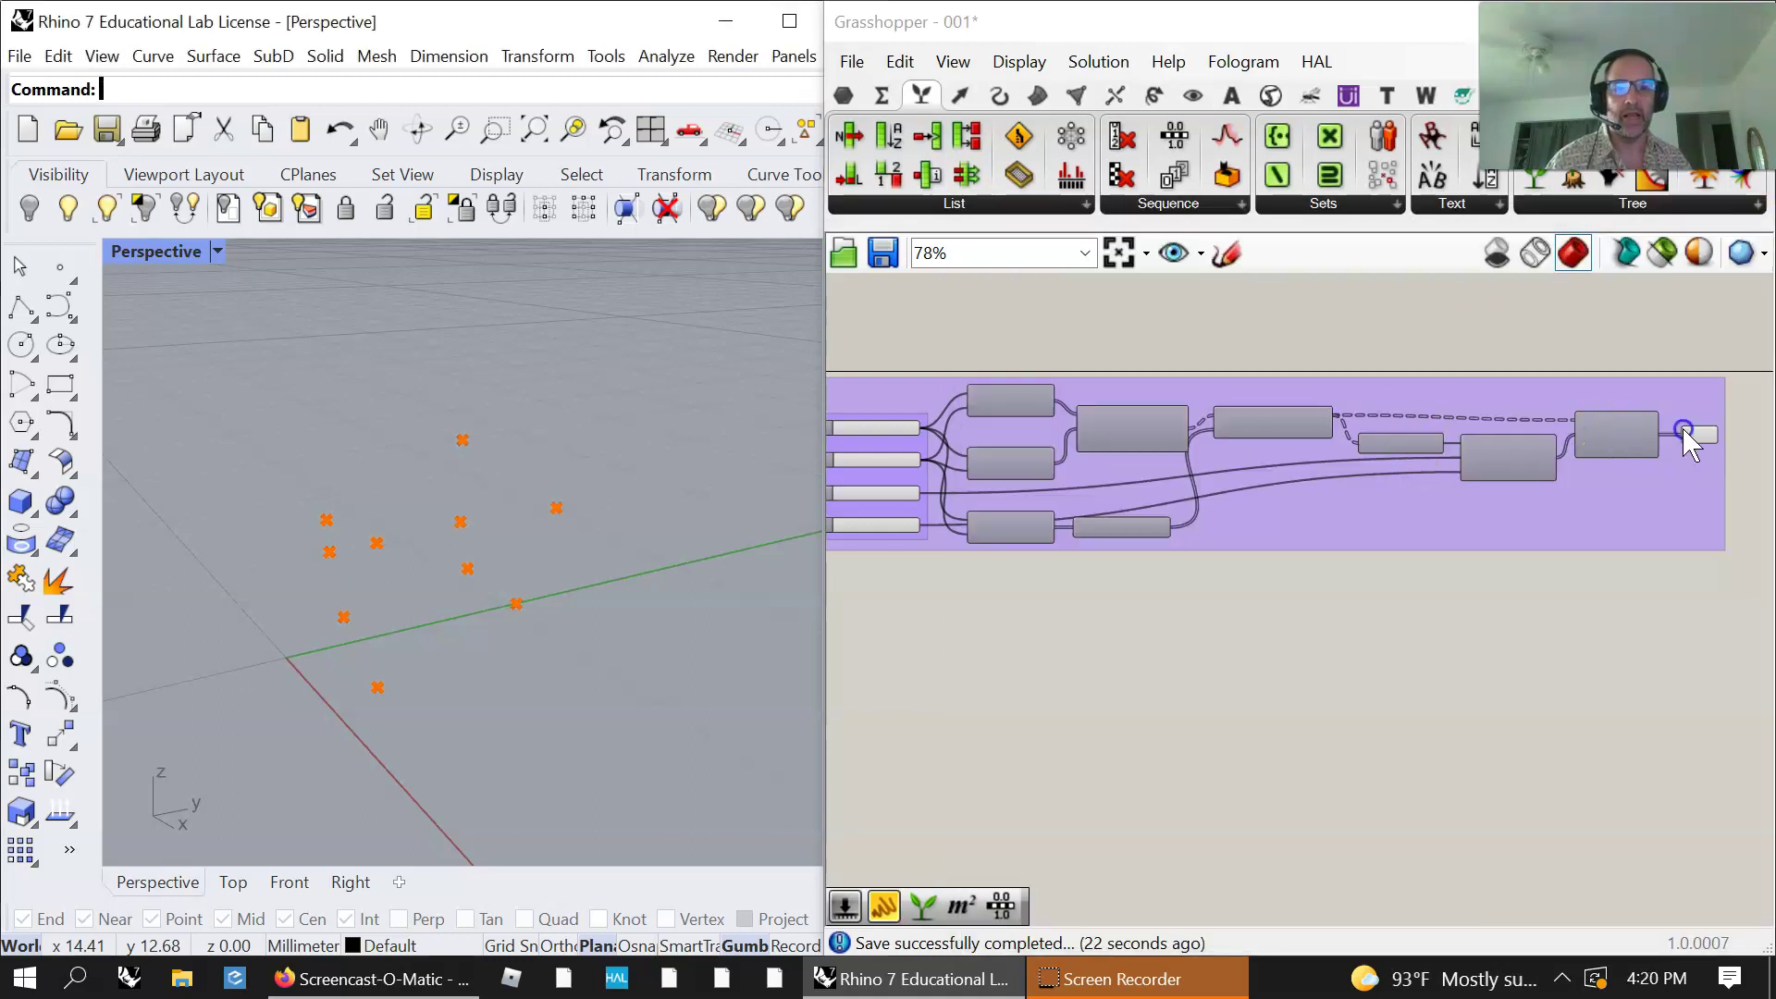
# Step: Select the output Point parameter and examine its selected preview colour and the finished definition
pyautogui.click(1695, 434)
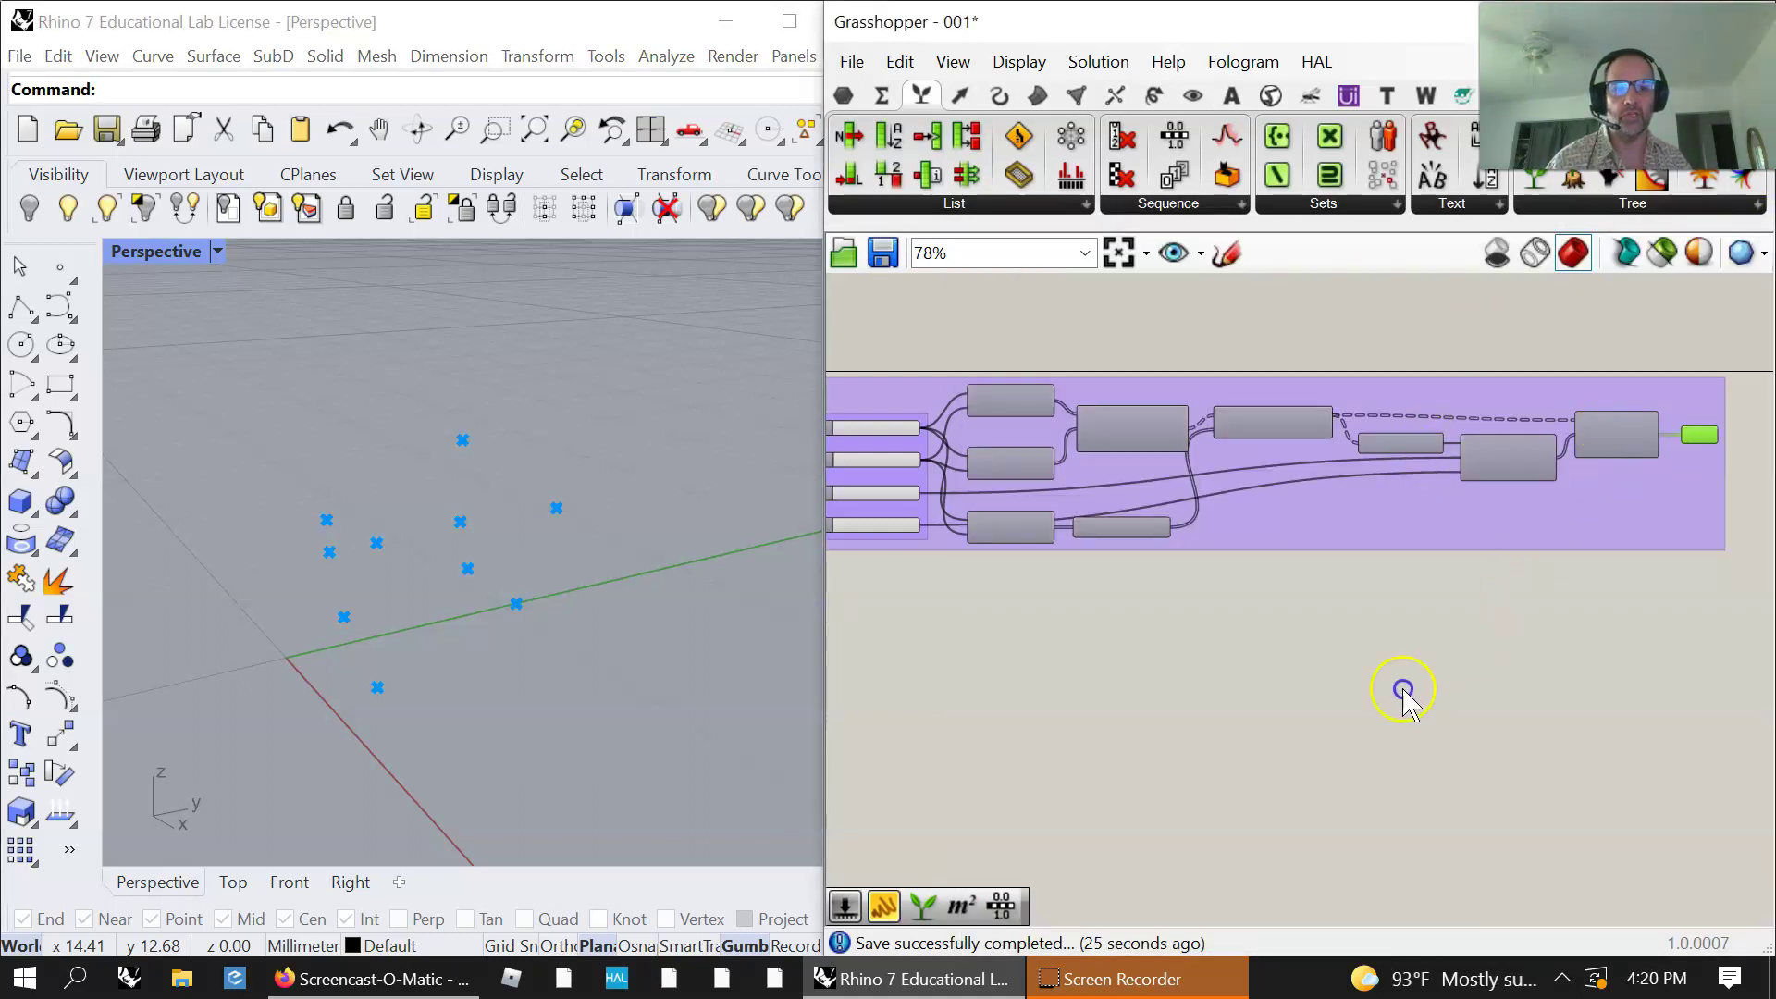
pyautogui.scroll(2, 1351, 606)
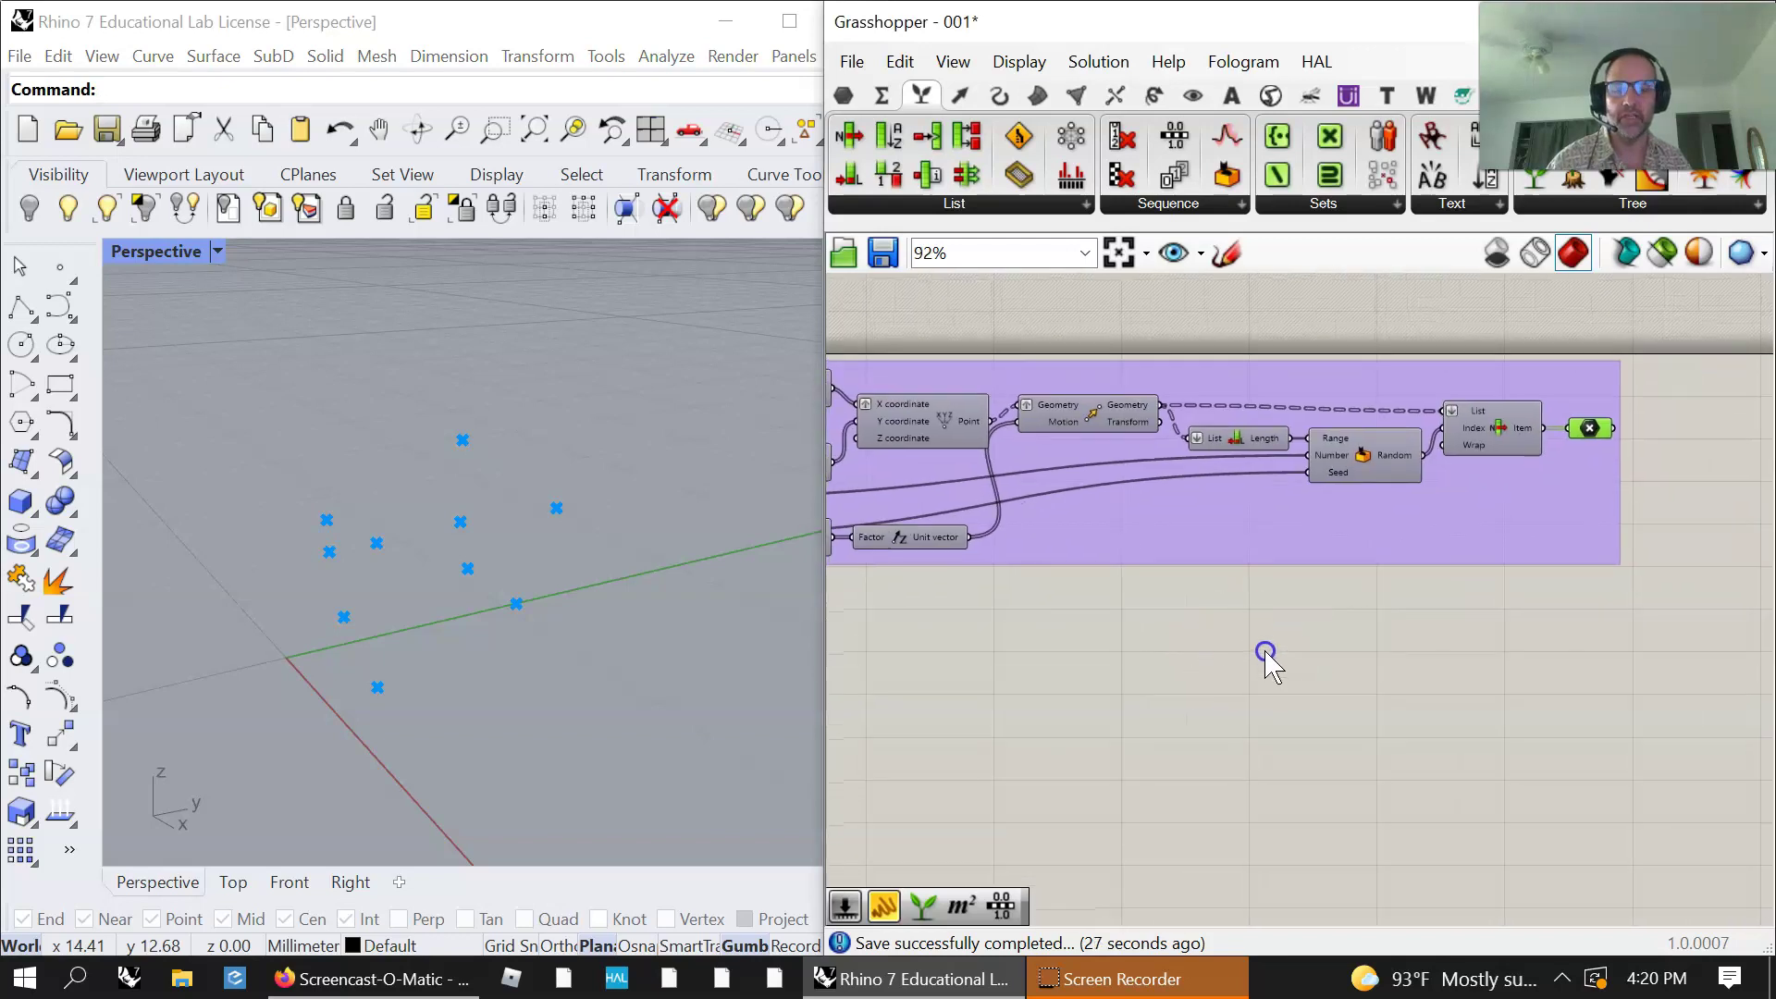
pyautogui.scroll(-3, 1435, 682)
pyautogui.moveTo(1416, 685); pyautogui.dragTo(1448, 546, button='right')
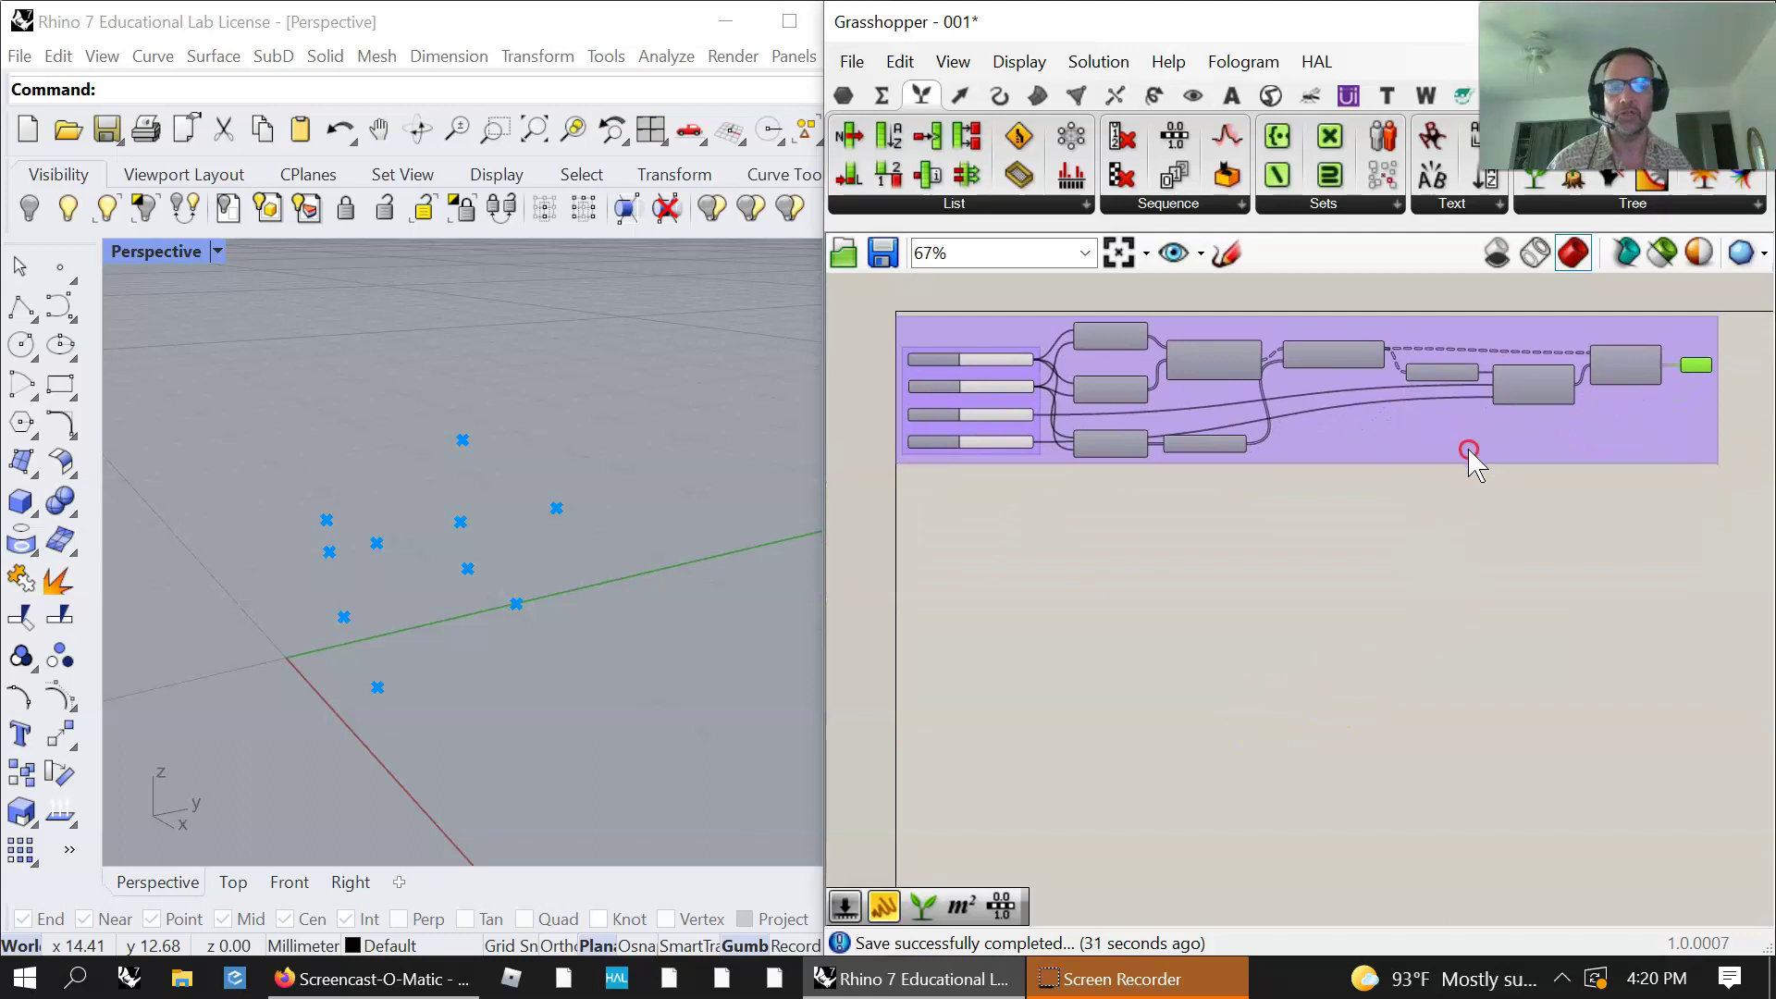
pyautogui.moveTo(1372, 435); pyautogui.dragTo(1316, 501, button='right')
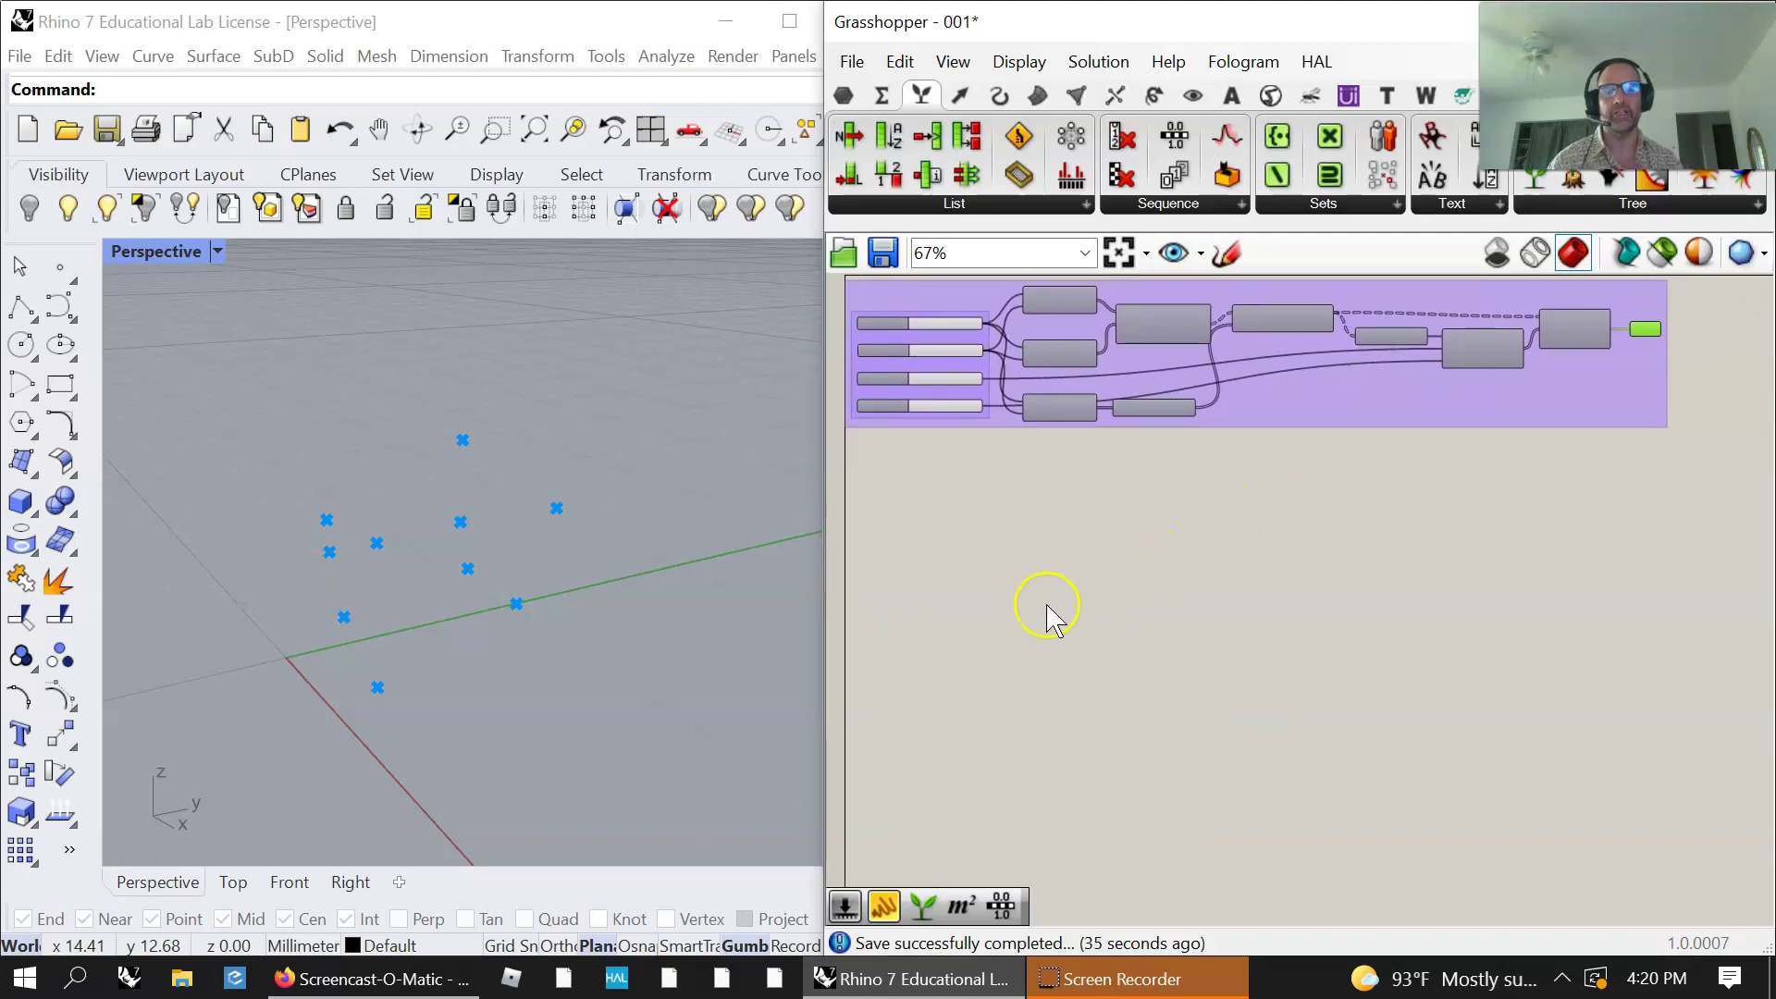